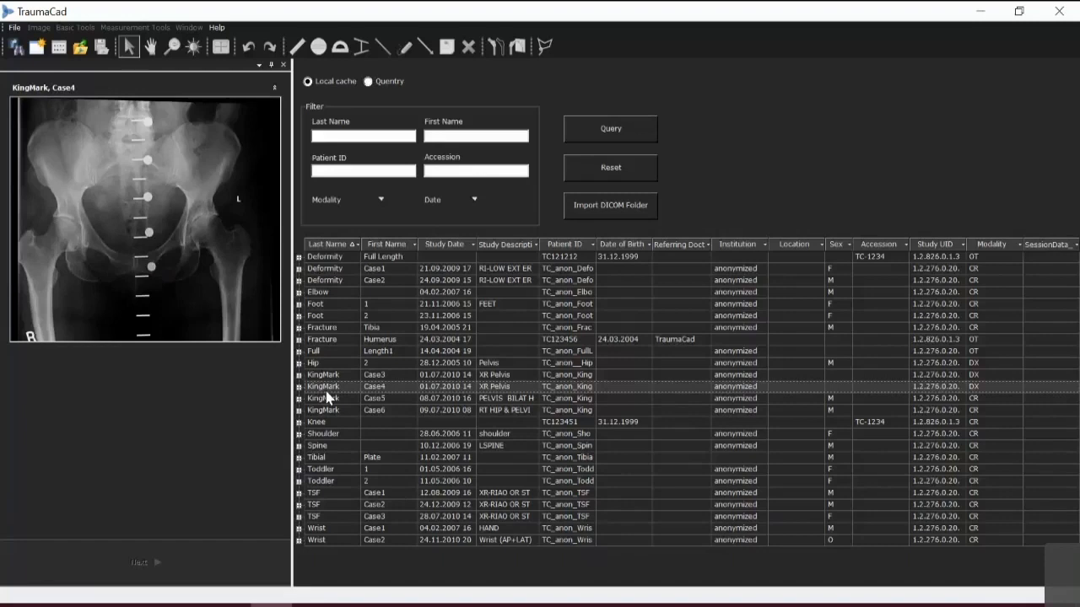
Start a Hip procedure on the KingMark Case4 pelvis image with AP view, left side and automatic calibration
click(174, 287)
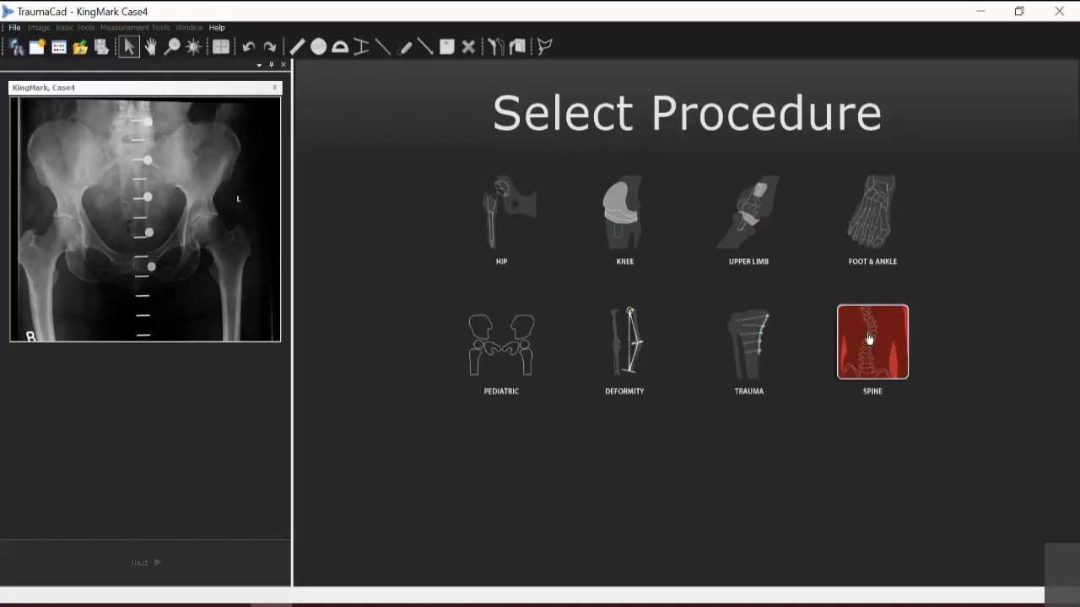
click(501, 238)
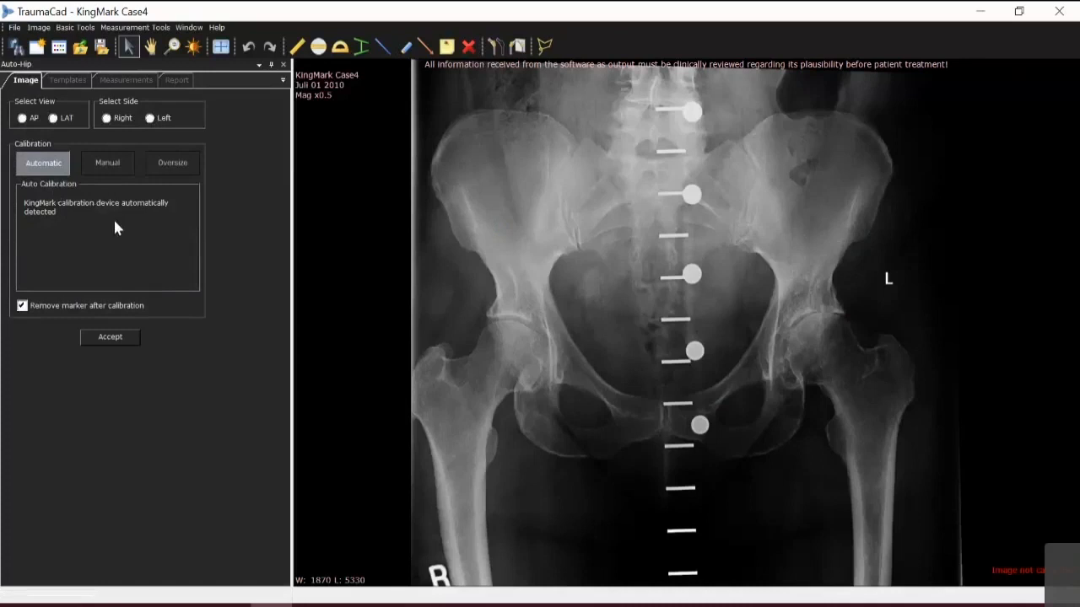
click(22, 118)
click(150, 119)
click(111, 339)
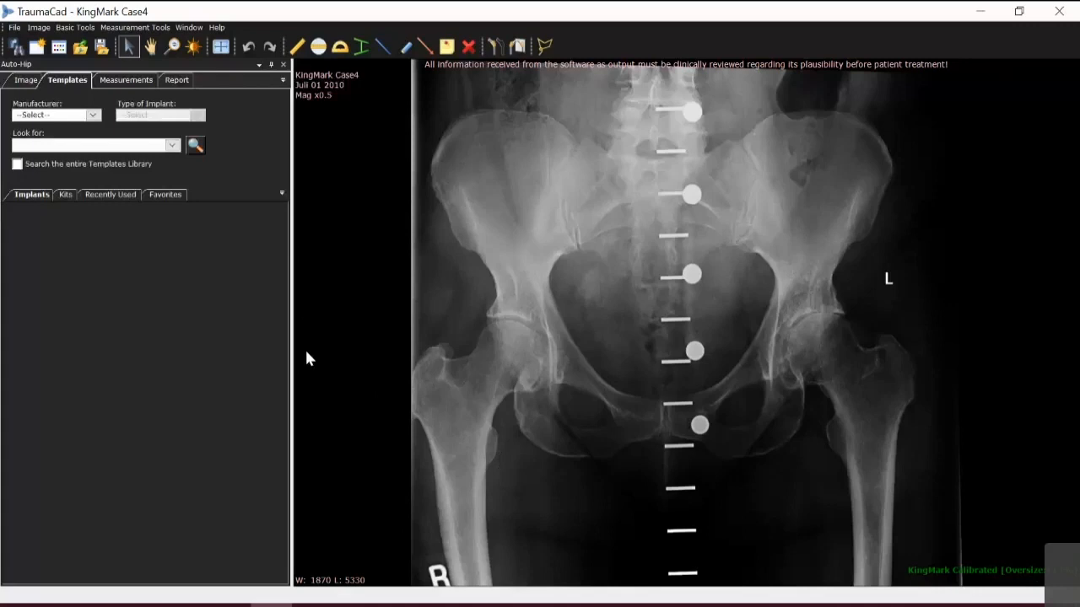
Insert the Smith+Nephew R3 Acetabular System cup template into the left hip
click(93, 115)
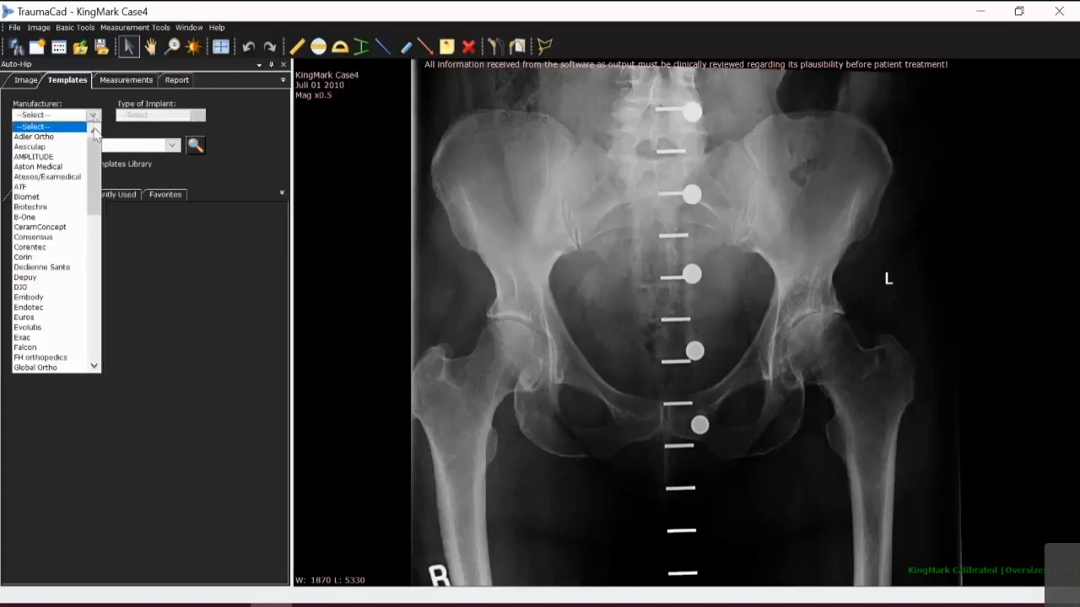
drag(95, 150, 95, 271)
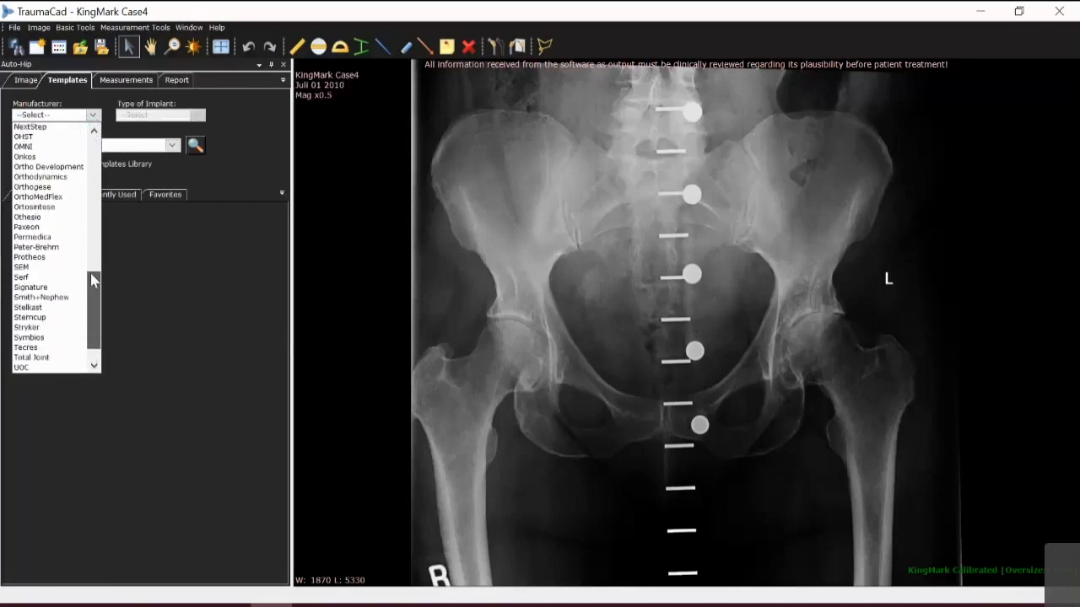
click(42, 297)
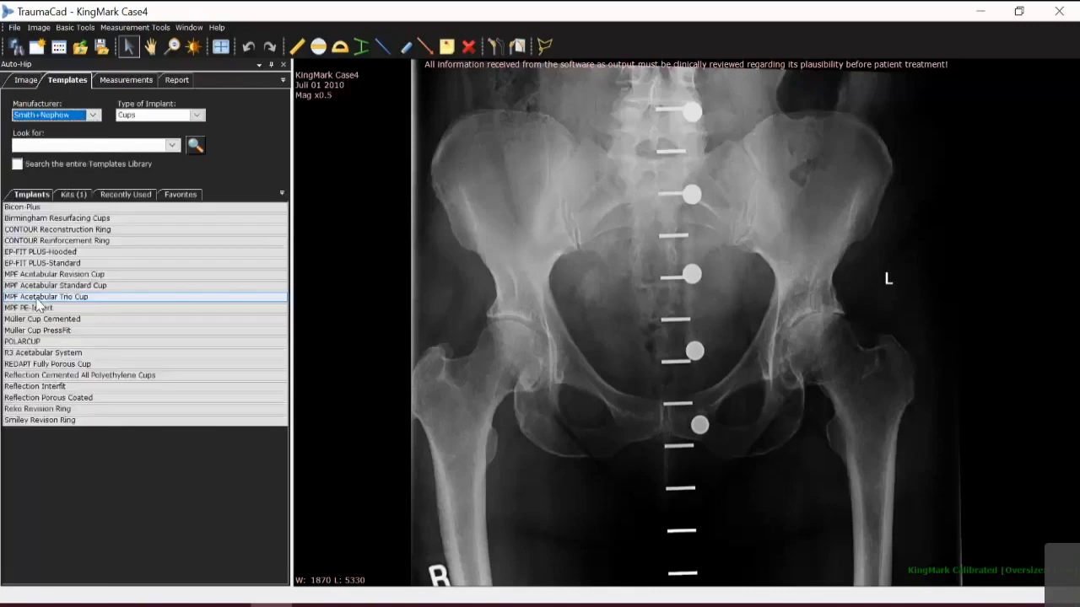
click(196, 116)
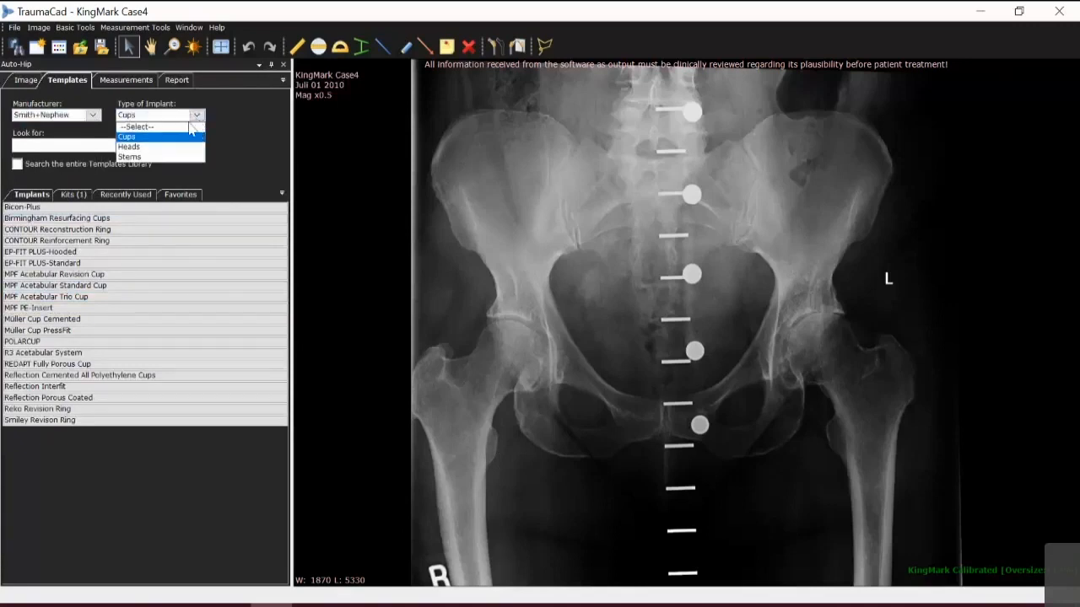
click(136, 139)
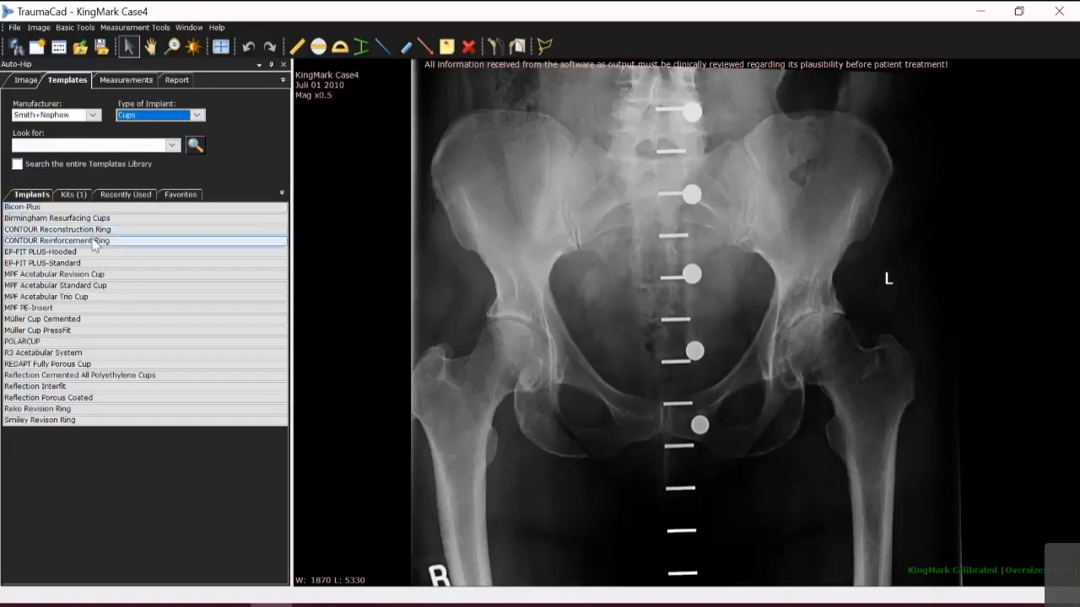
double_click(74, 354)
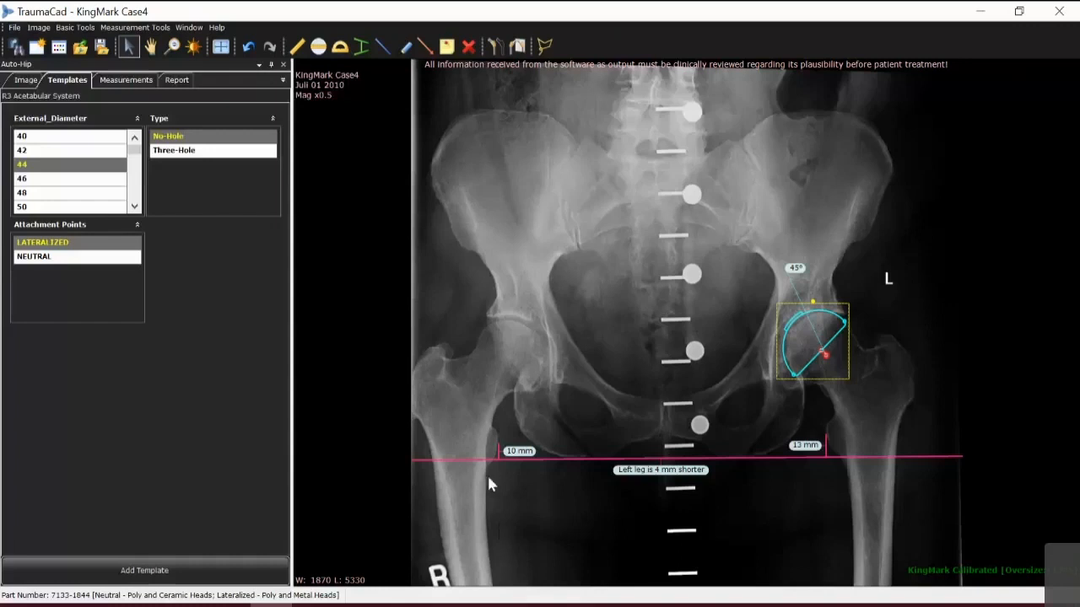
Move the cup template slightly upward and medially so it sits in the left acetabulum at 45° inclination
scroll(489, 479, up, 4)
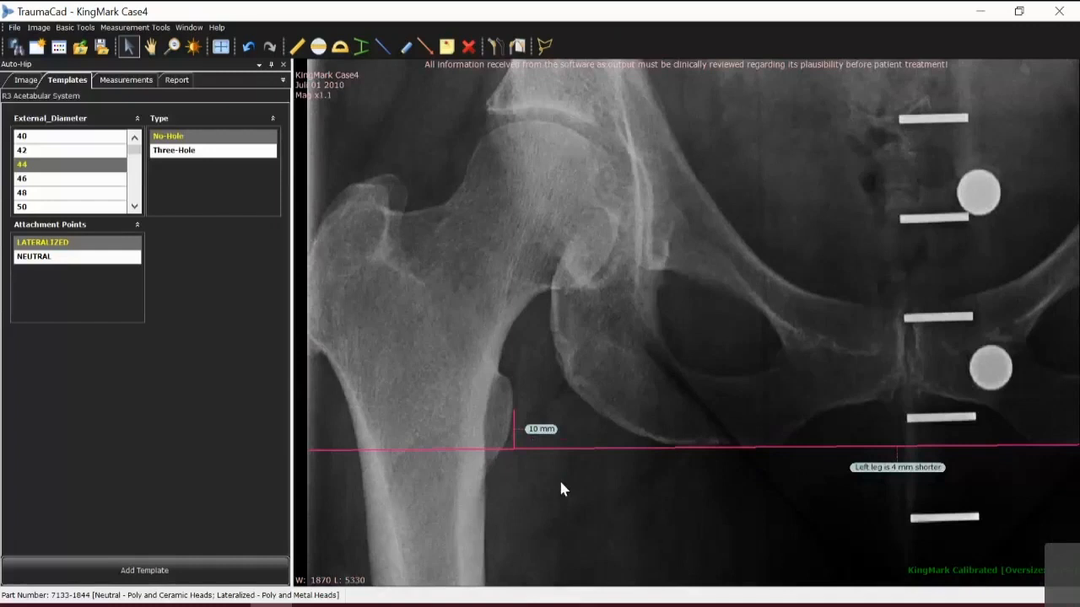
scroll(590, 480, down, 4)
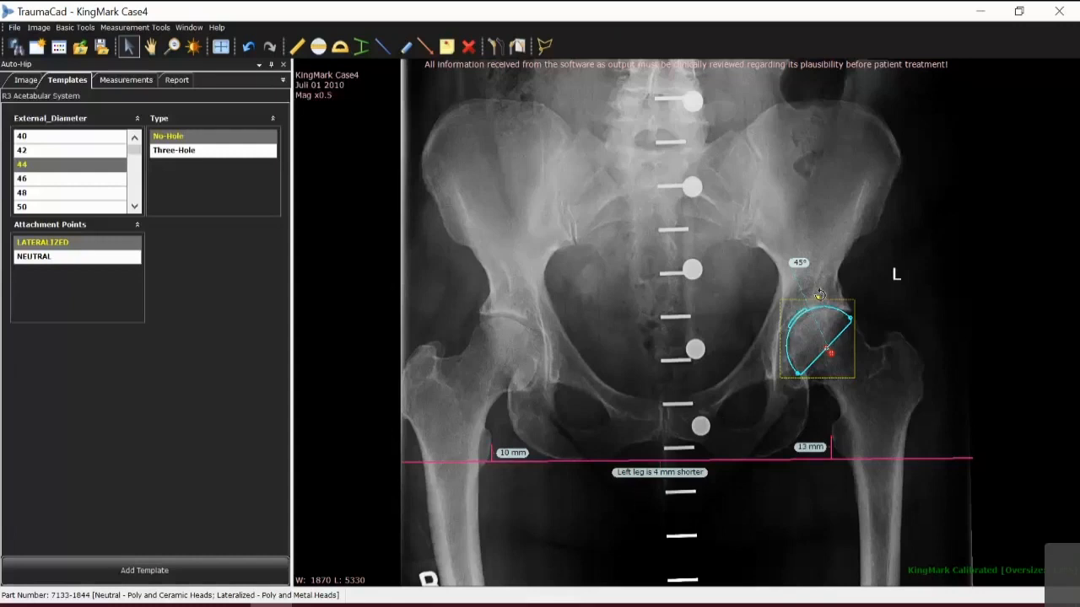
drag(819, 294, 819, 297)
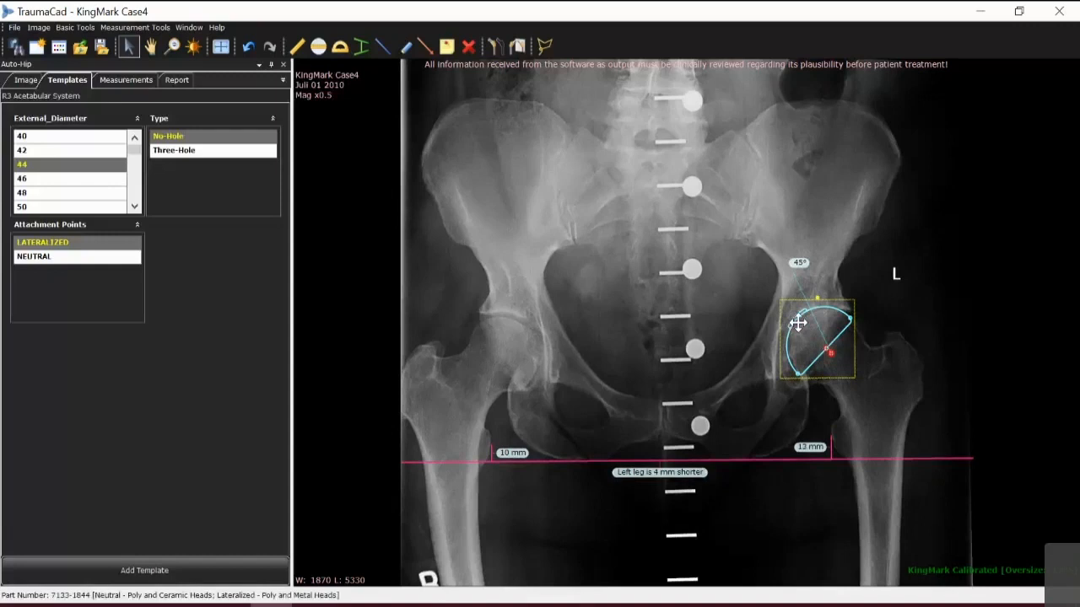
drag(796, 321, 795, 311)
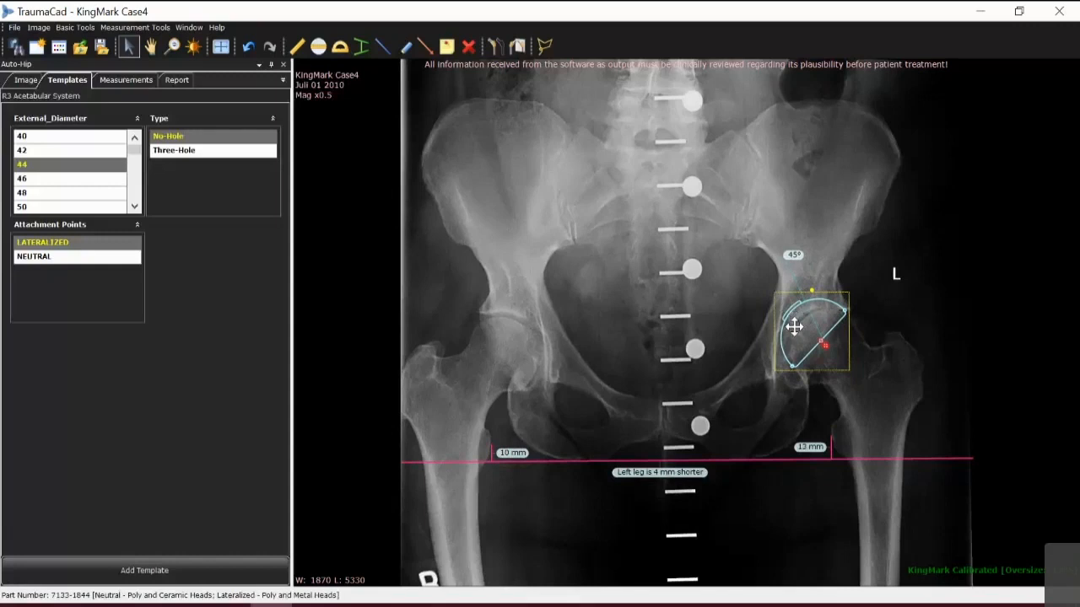
scroll(793, 328, up, 2)
scroll(794, 327, up, 2)
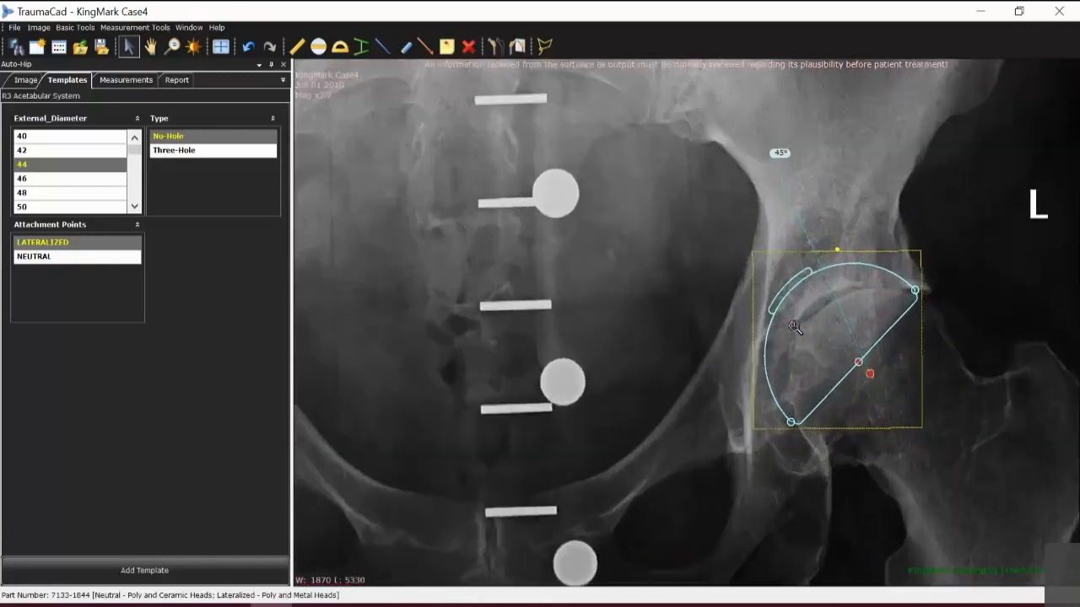
drag(784, 294, 783, 298)
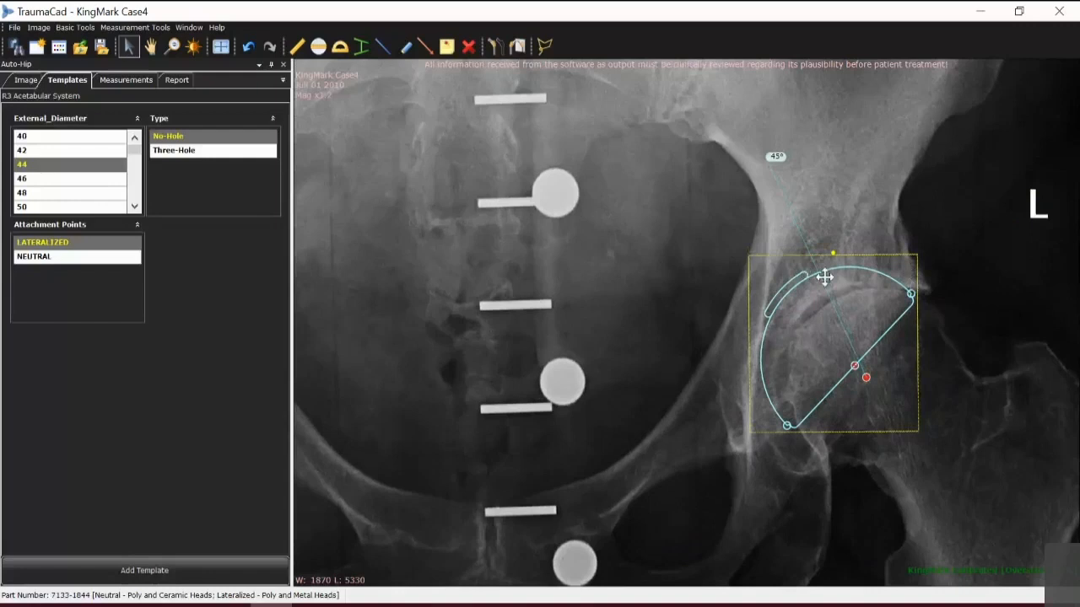
Set the cup's external diameter to 48 and nudge it slightly laterally in the acetabulum
click(83, 178)
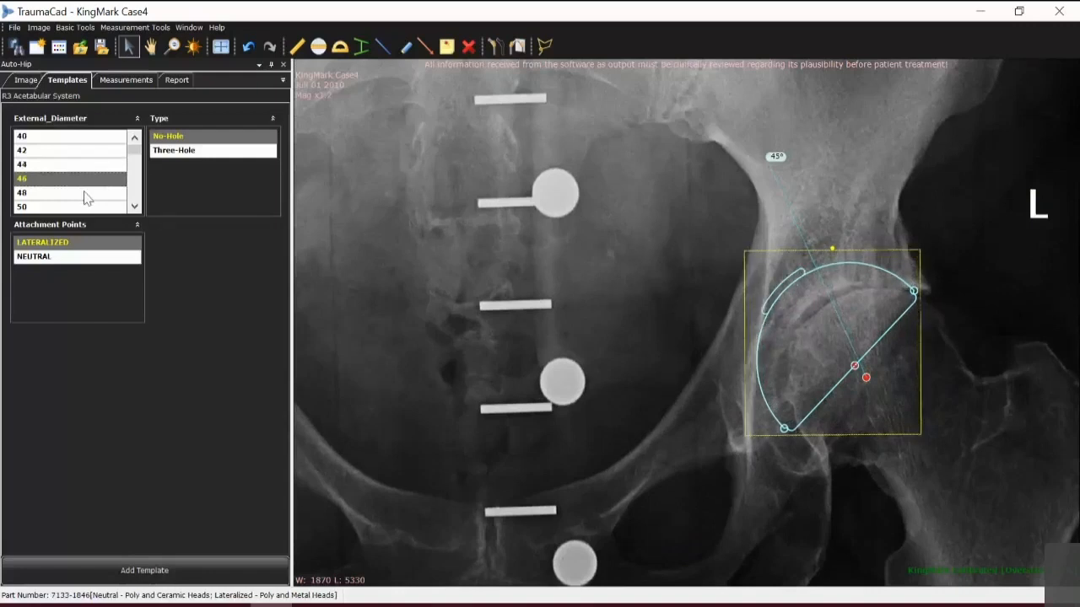
click(84, 193)
drag(777, 296, 782, 297)
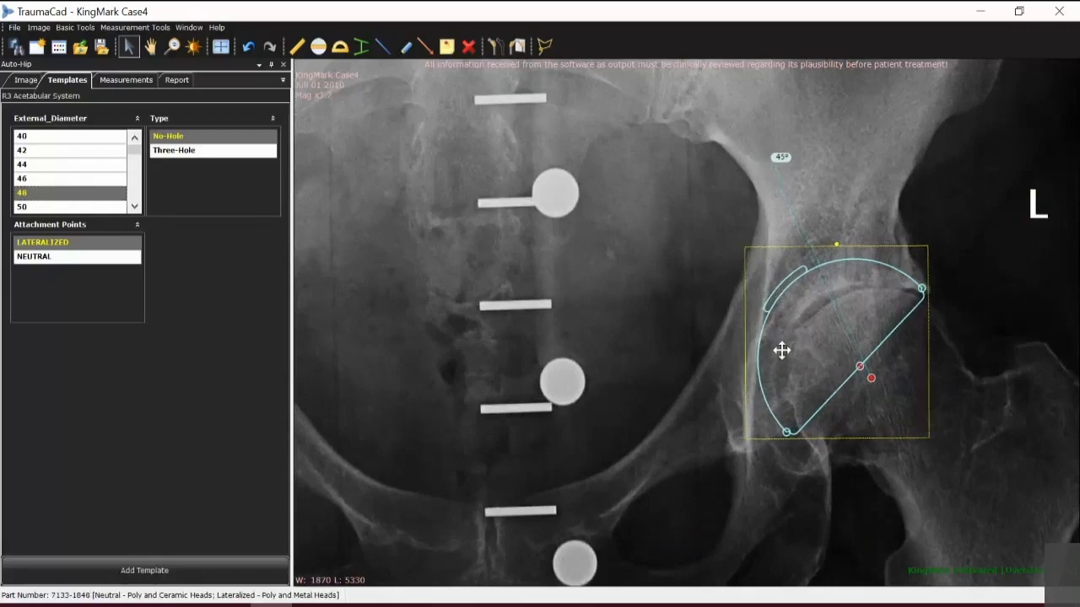
Move both ends of the leg length reference line from the lower ischium up to the pelvic teardrops
scroll(782, 350, down, 5)
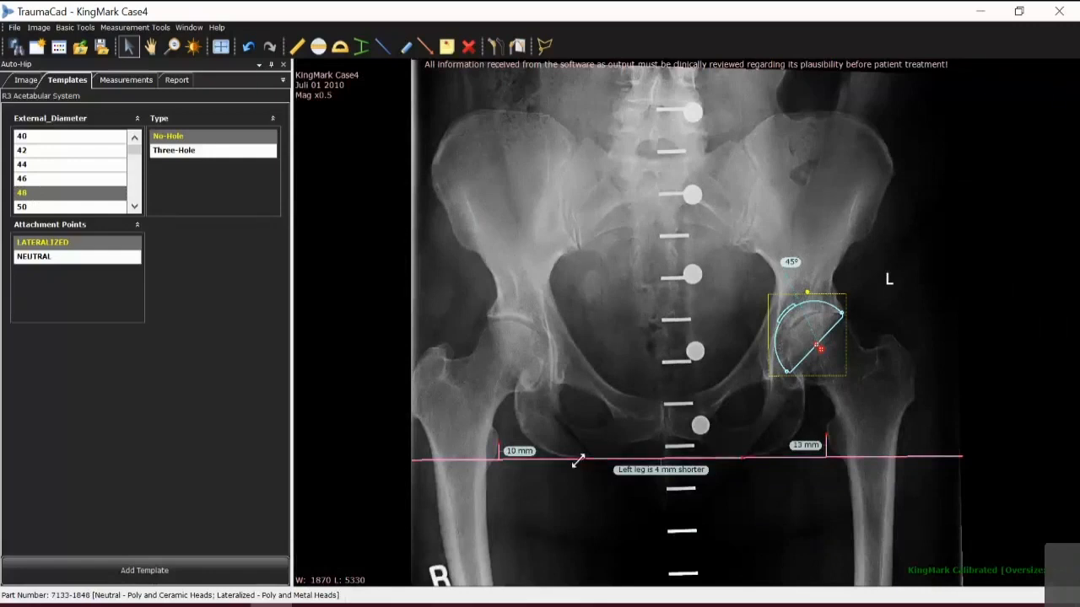
drag(579, 458, 571, 394)
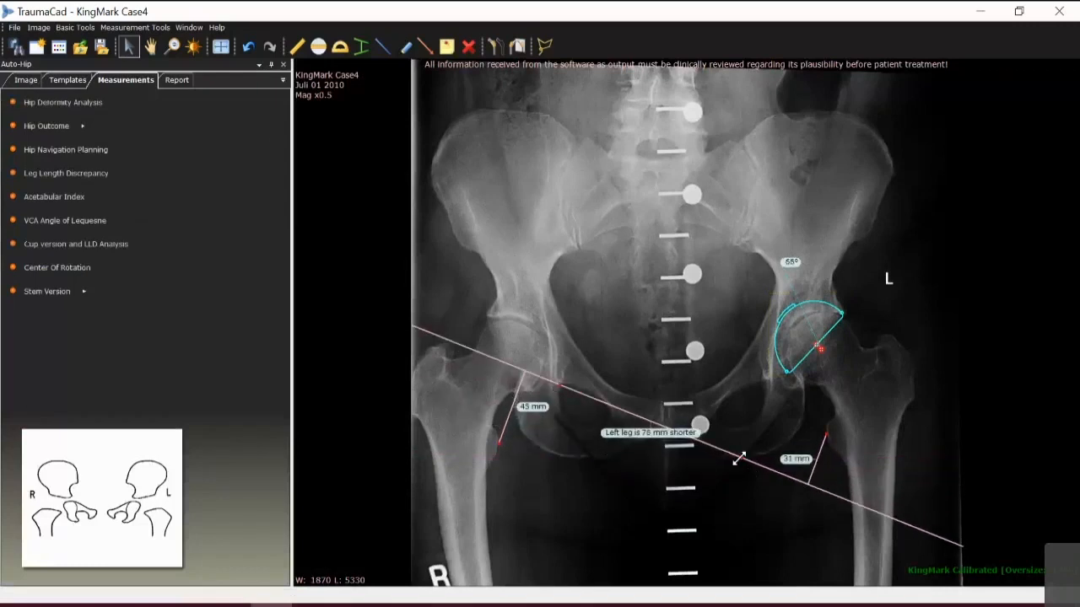
drag(735, 454, 762, 384)
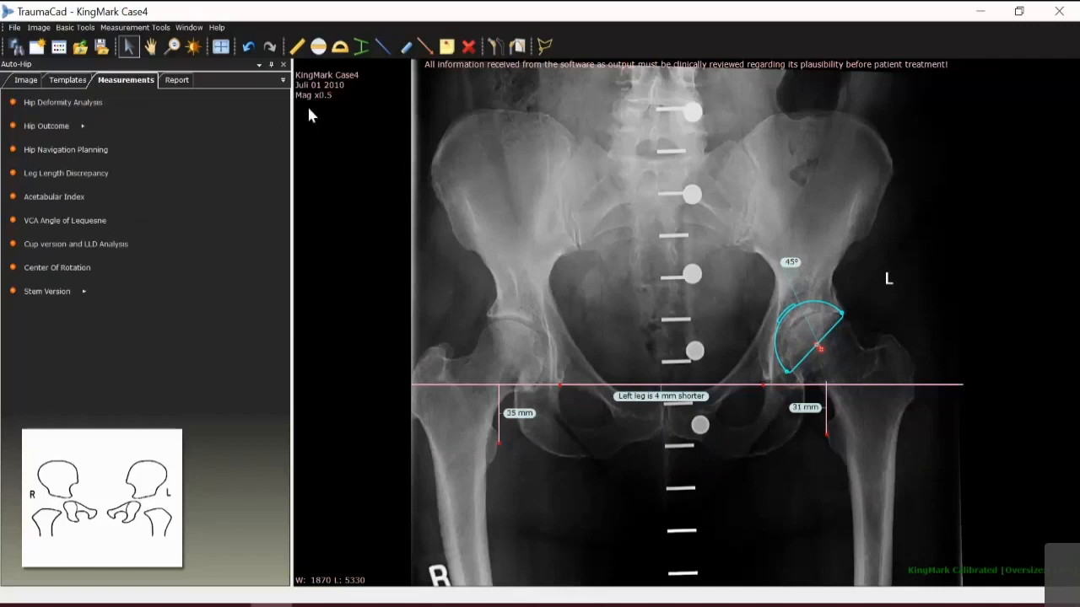
Undo both moves of the reference line, returning it to the lower edge of the ischium
click(248, 48)
click(249, 48)
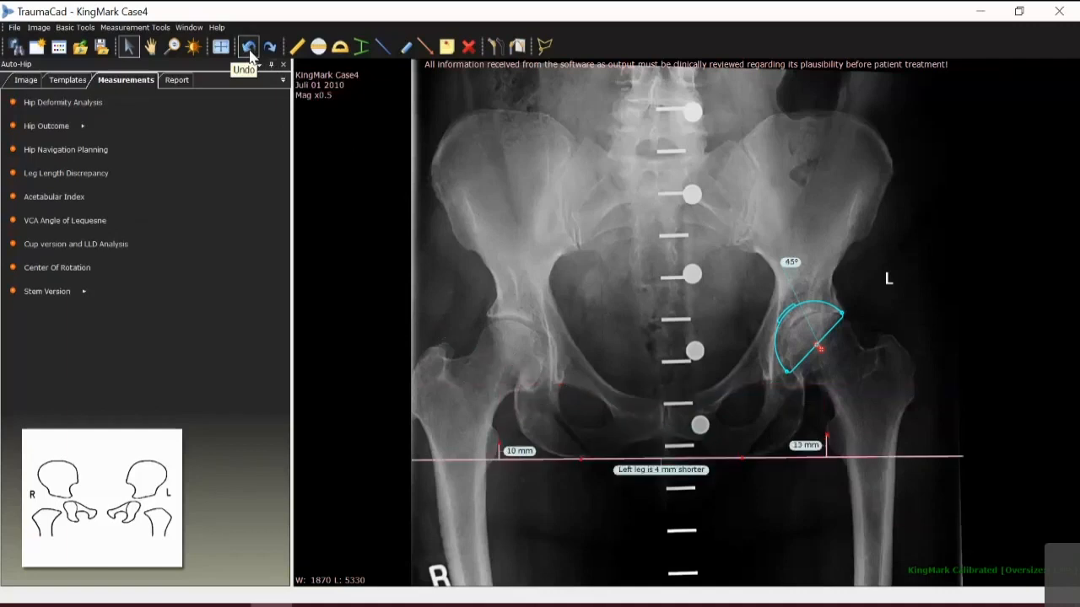
click(269, 48)
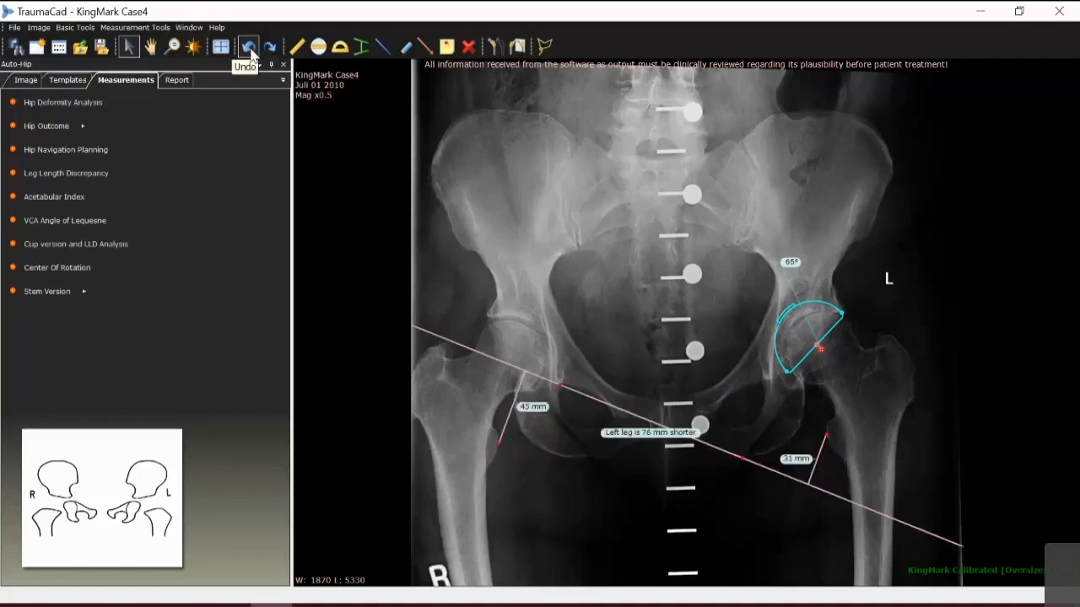
click(249, 48)
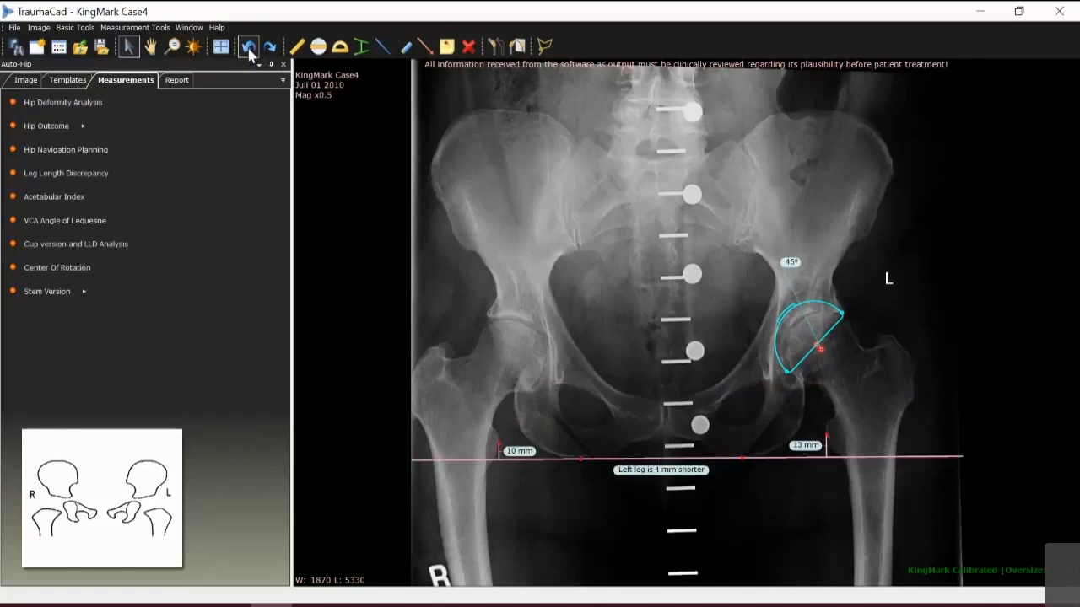
Add the Smith+Nephew POLARSTEM Non-Cemented stem template to the left femur
click(61, 80)
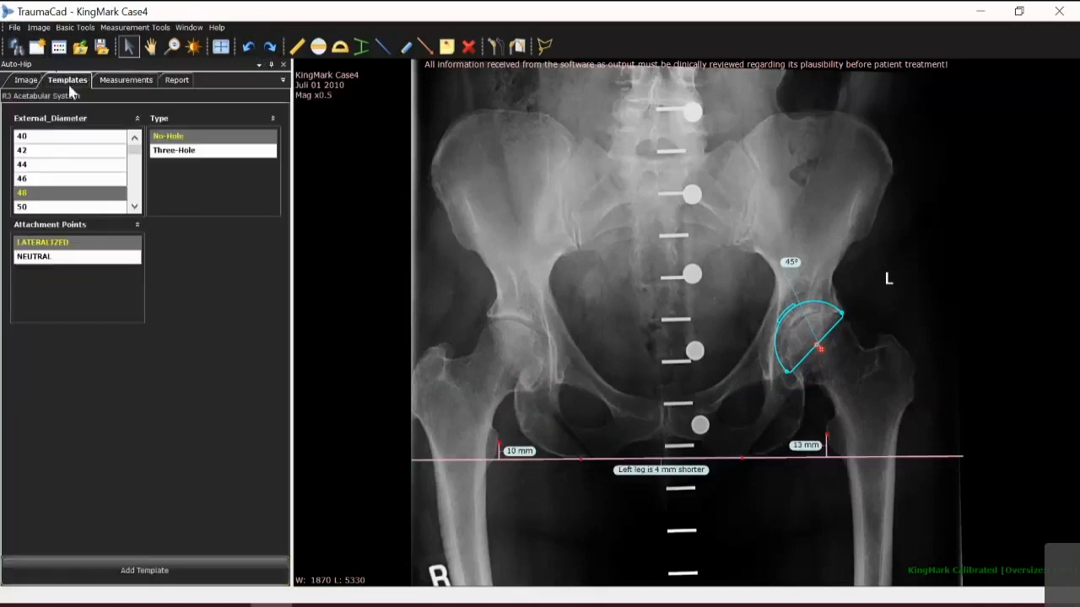
click(145, 571)
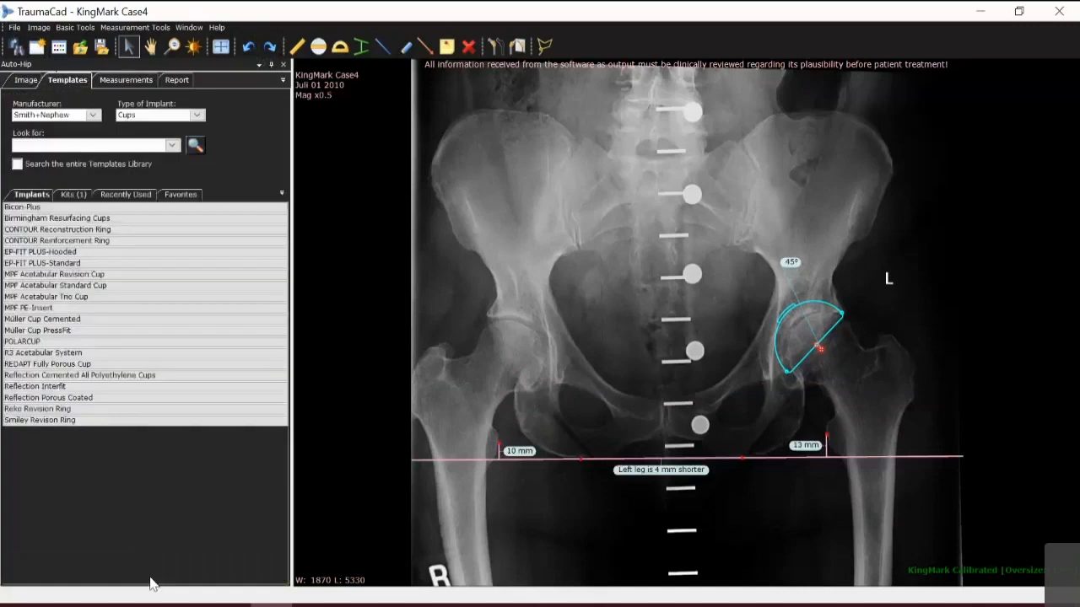
click(196, 115)
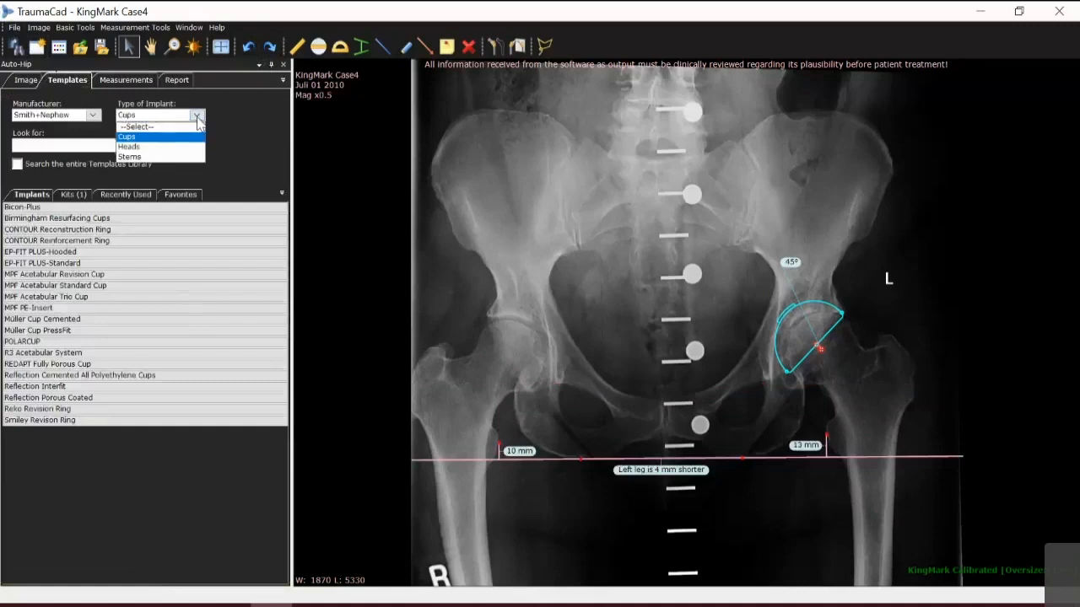
click(152, 156)
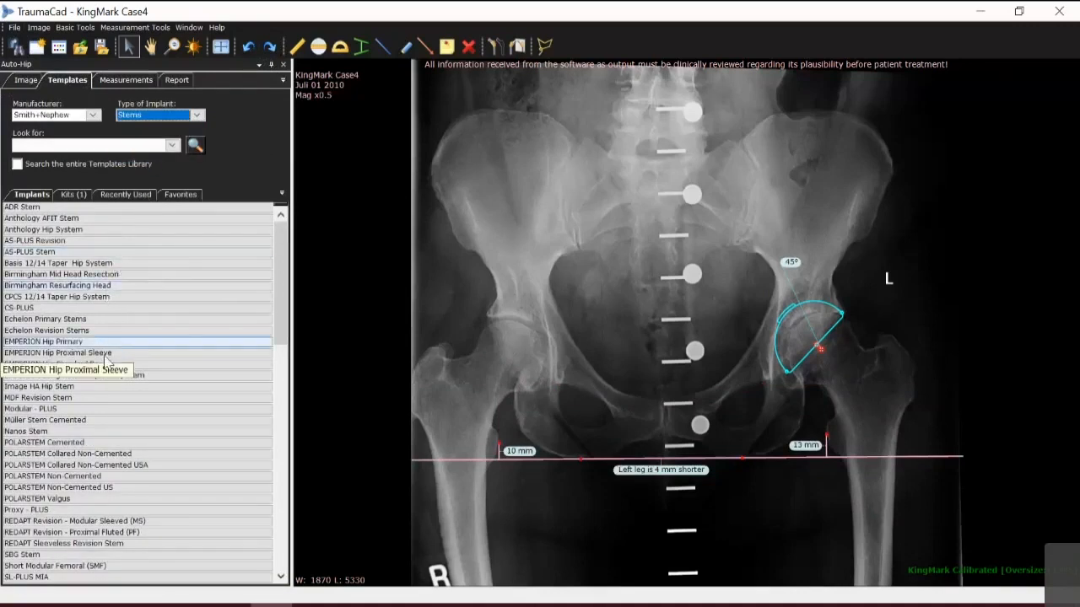
double_click(80, 478)
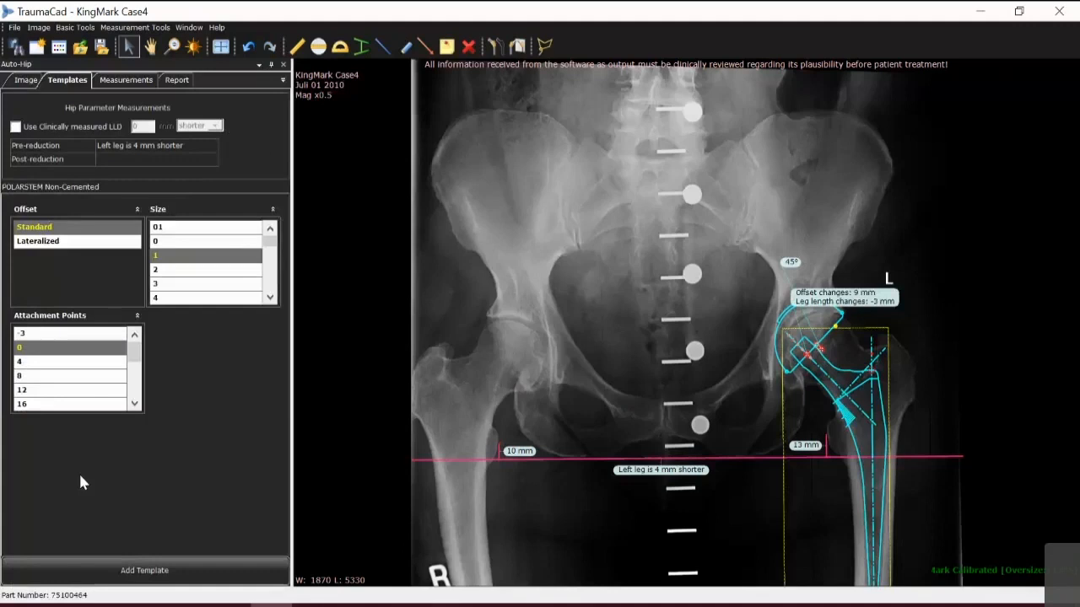
Move the stem template proximally in the left femur and set its size to 3
scroll(860, 447, up, 4)
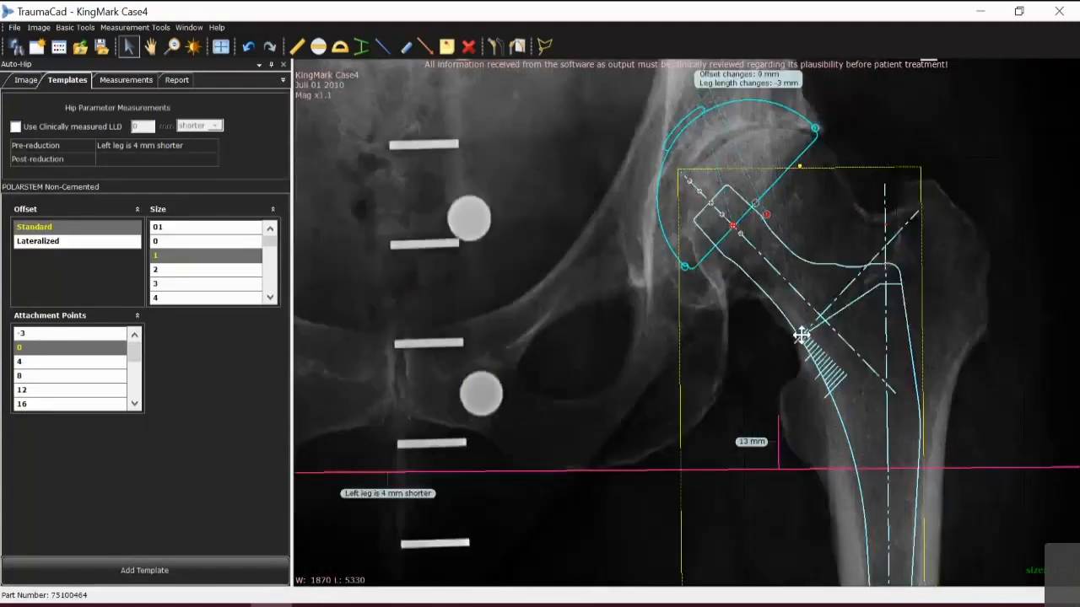
drag(800, 335, 806, 302)
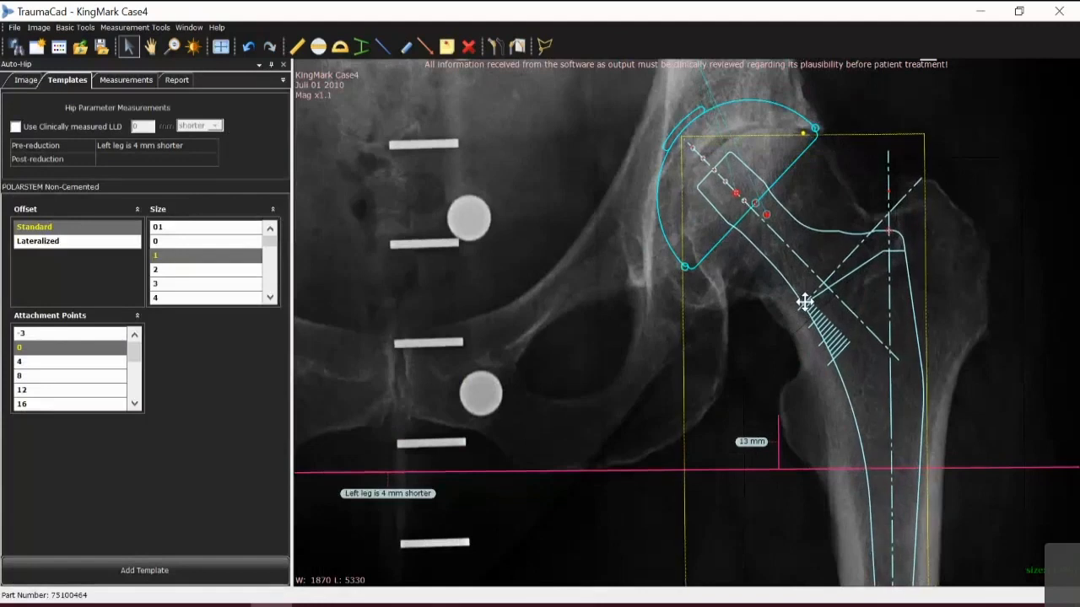
click(192, 272)
click(194, 285)
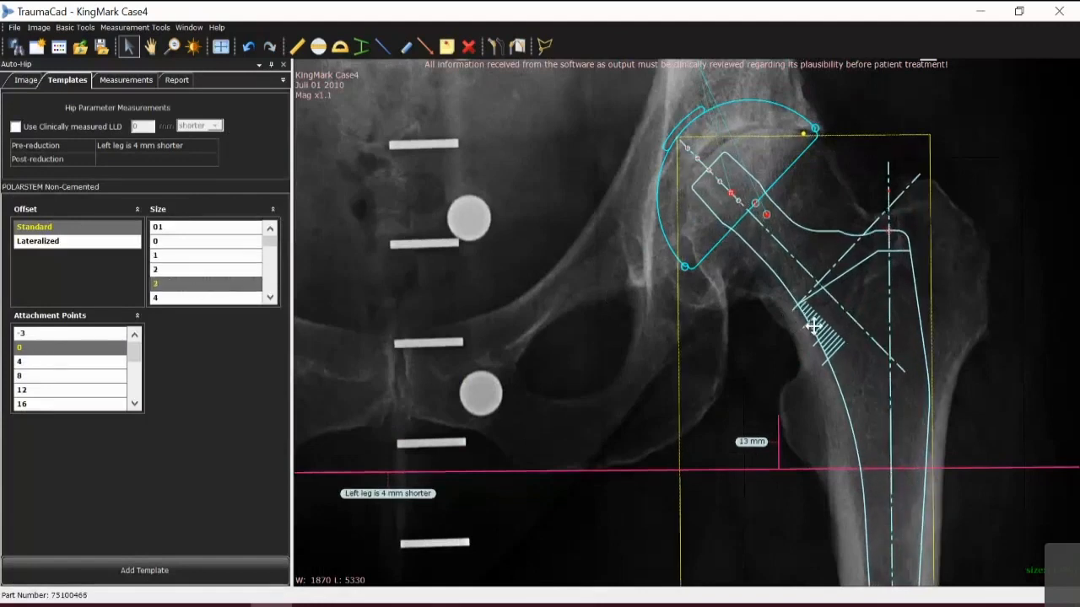
Nudge the stem template slightly medially in the femoral canal and set its size to 2
scroll(843, 426, down, 3)
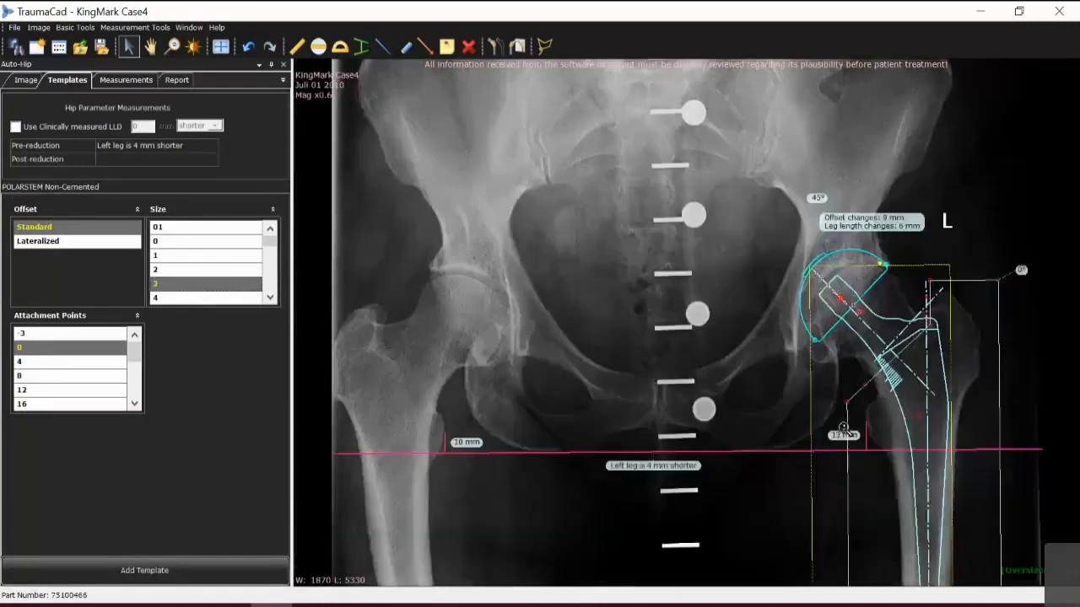
drag(899, 418, 897, 417)
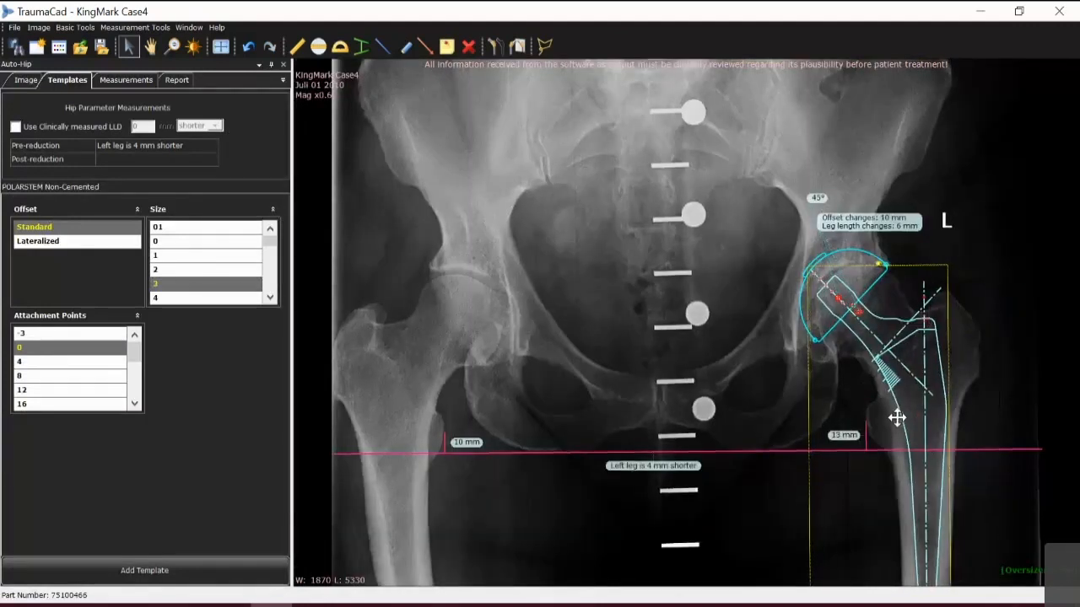
click(218, 271)
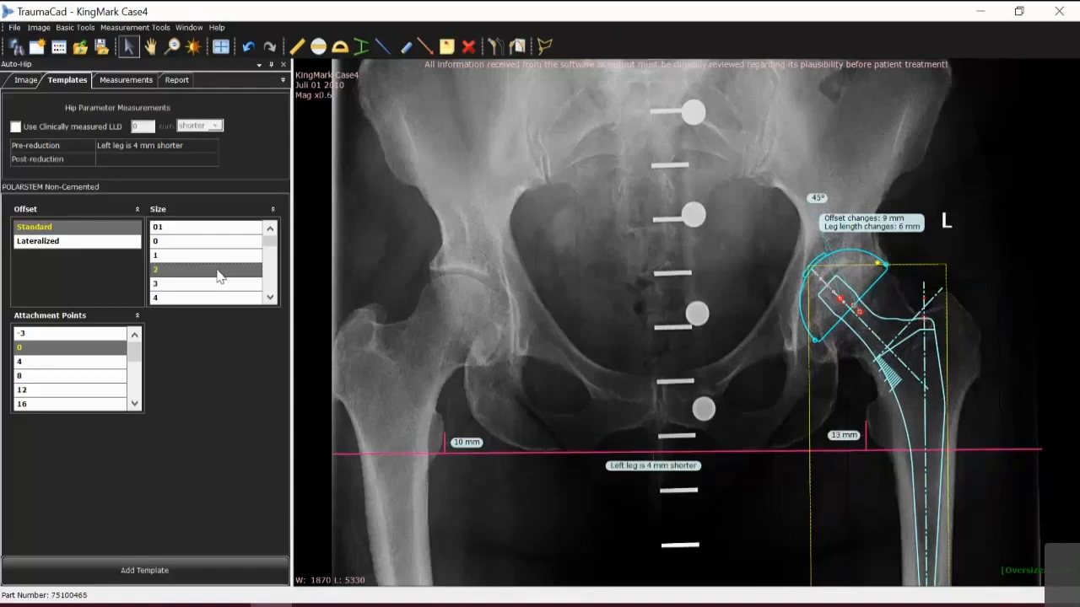
mouse_move(877, 394)
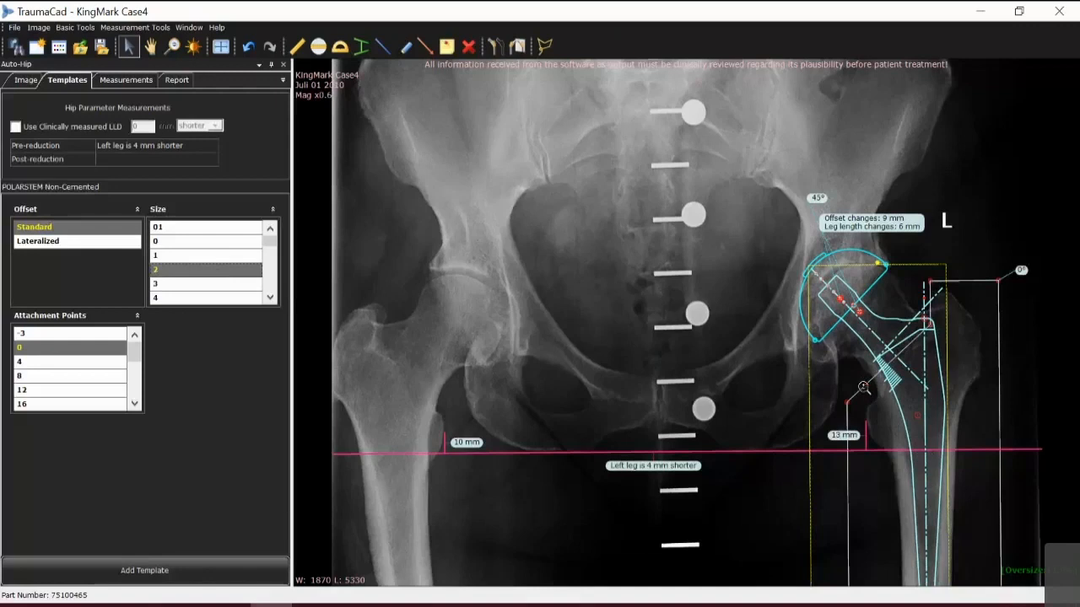
Reshape the left femoral osteotomy contour so its upper edge follows the stem template's neck resection line
scroll(863, 387, up, 3)
drag(870, 384, 869, 342)
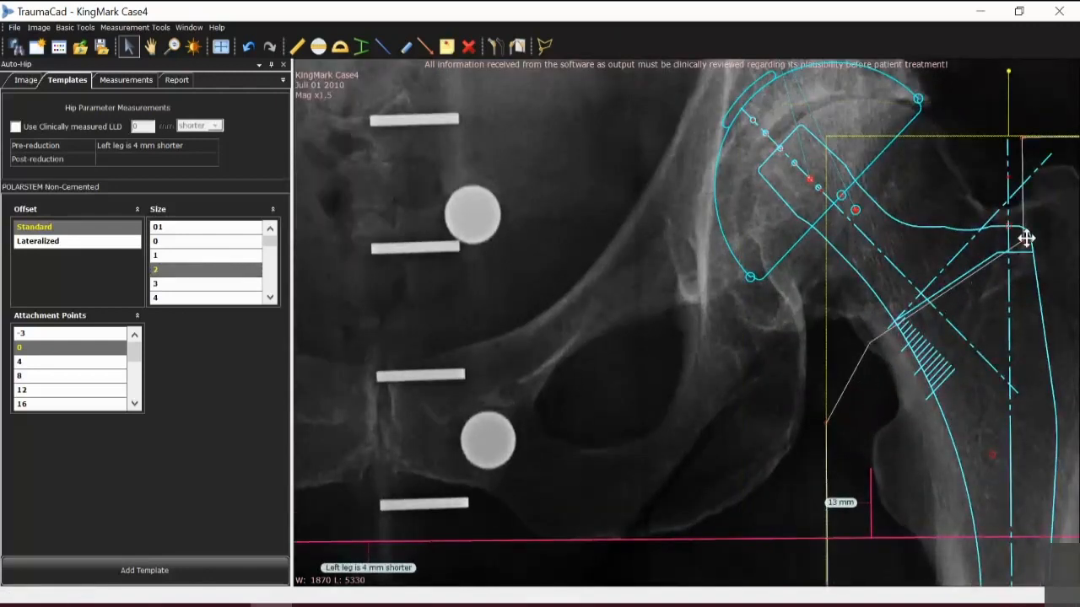
drag(1024, 233, 996, 218)
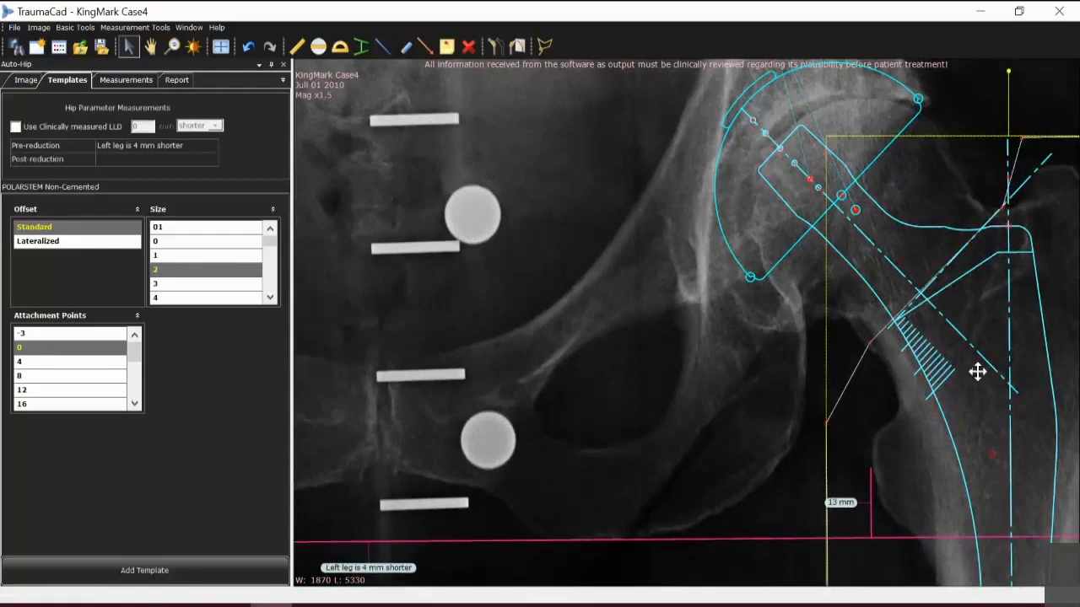
scroll(976, 368, down, 2)
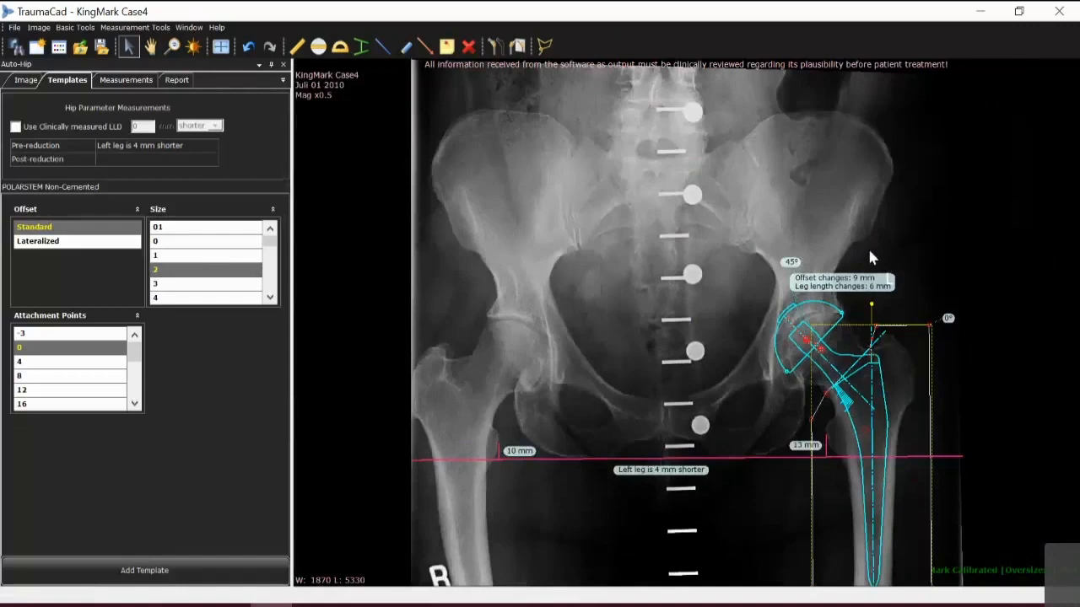
Move the offset and leg length label above the left hip and attach the stem to the cup
drag(842, 282, 835, 235)
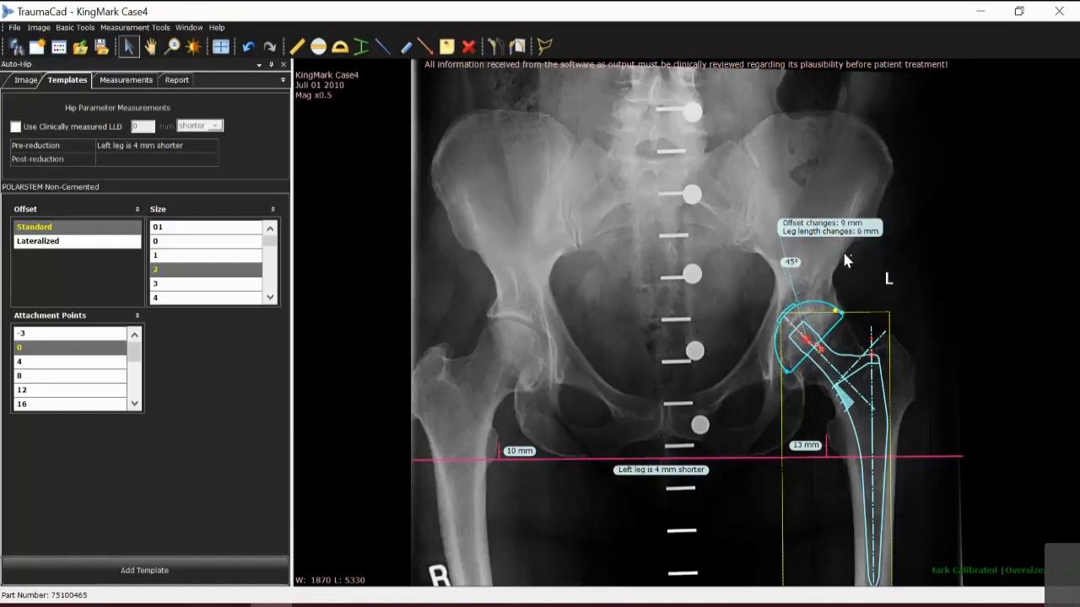
right_click(842, 376)
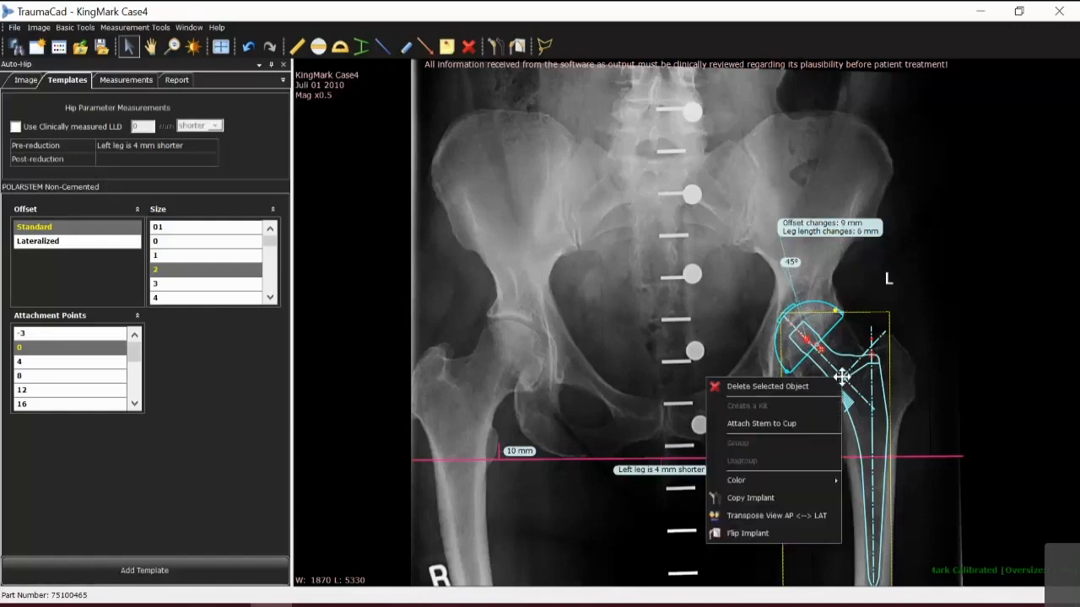
click(779, 430)
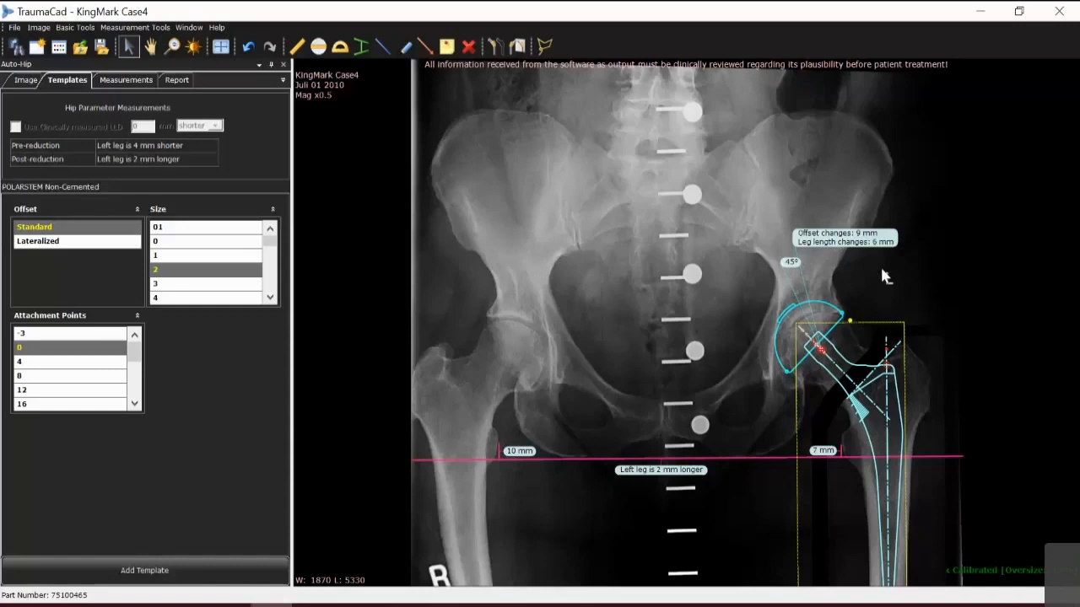
Try the Lateralized offset and attachment points 4 and 8, and settle on Standard offset with attachment point -3
click(46, 242)
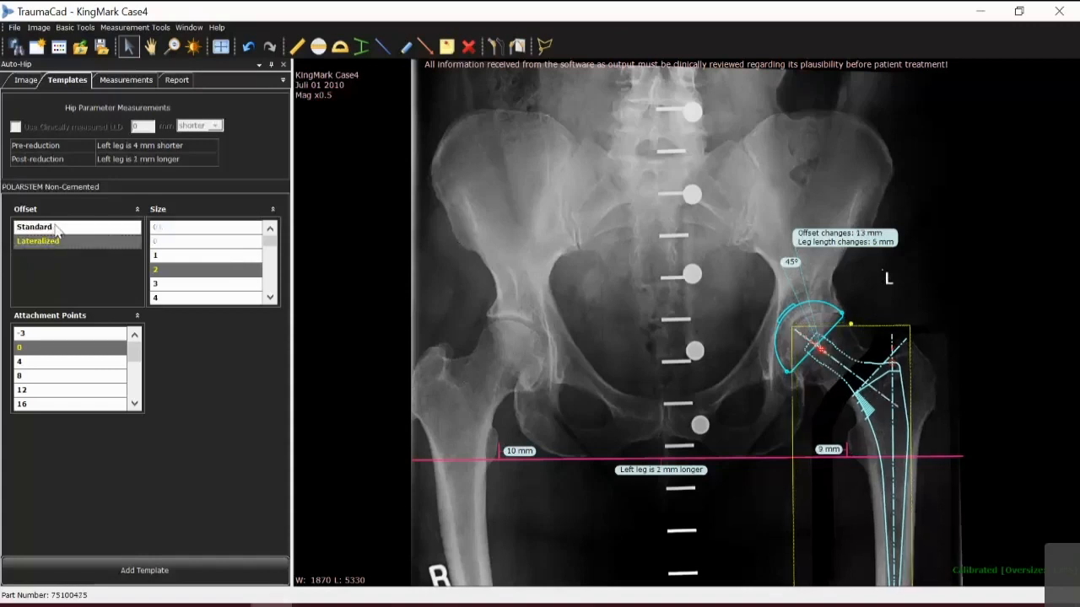
click(56, 229)
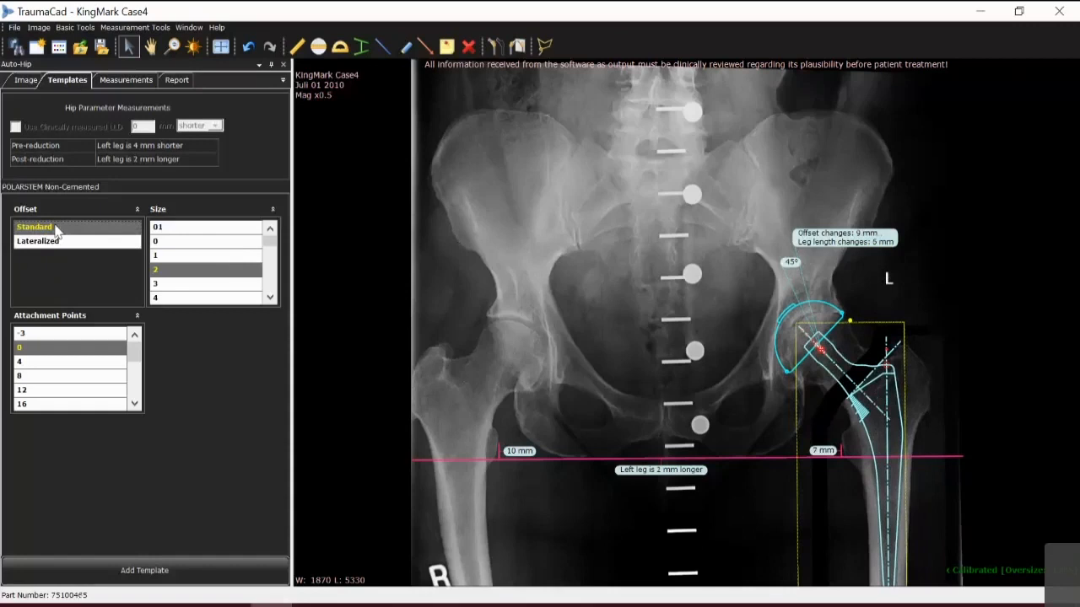
click(82, 363)
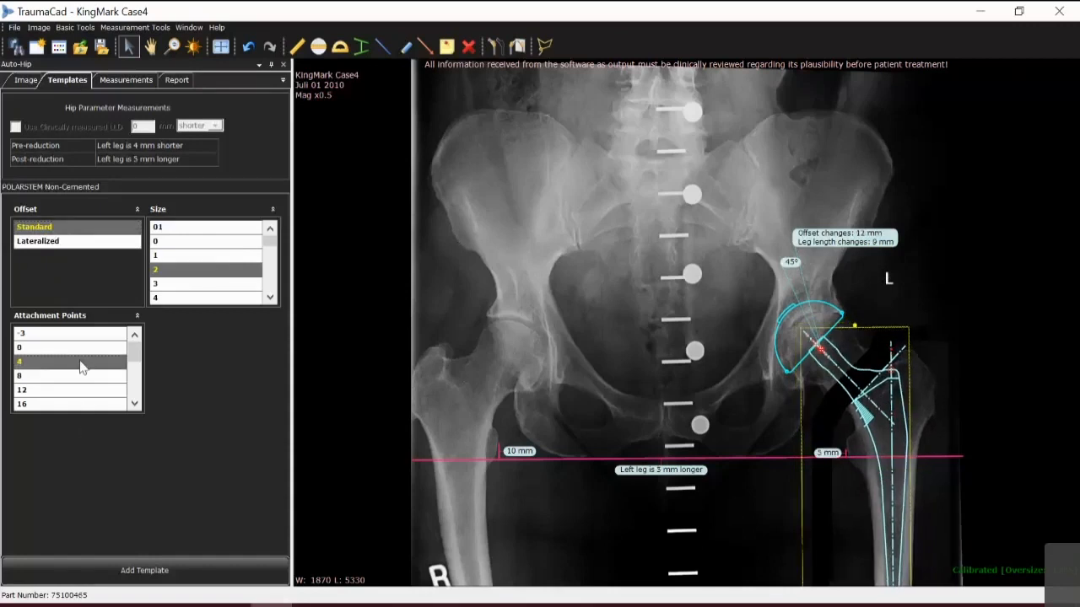
click(85, 377)
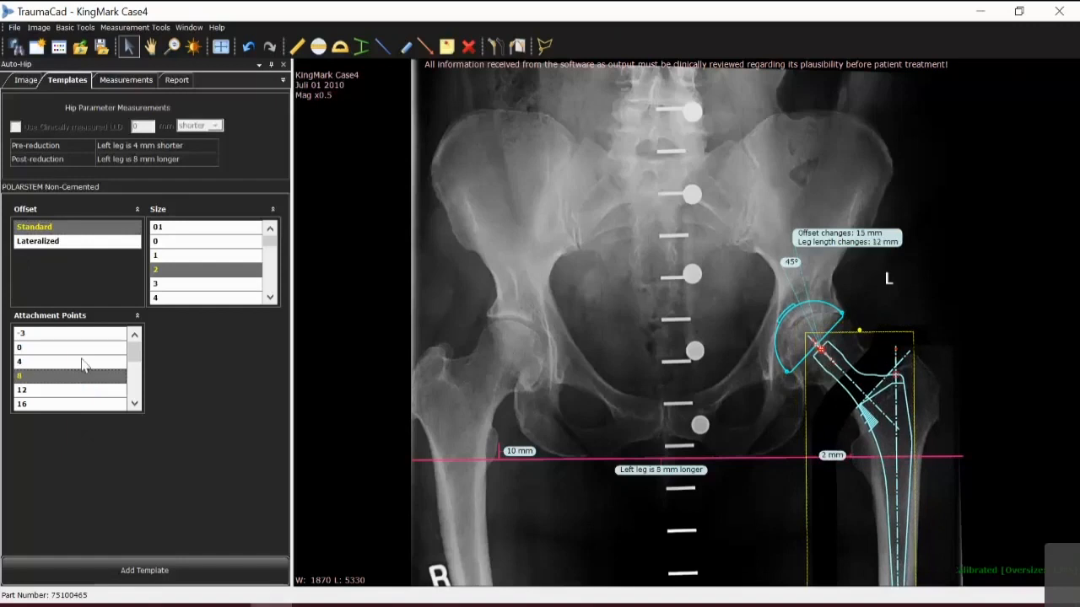
click(88, 334)
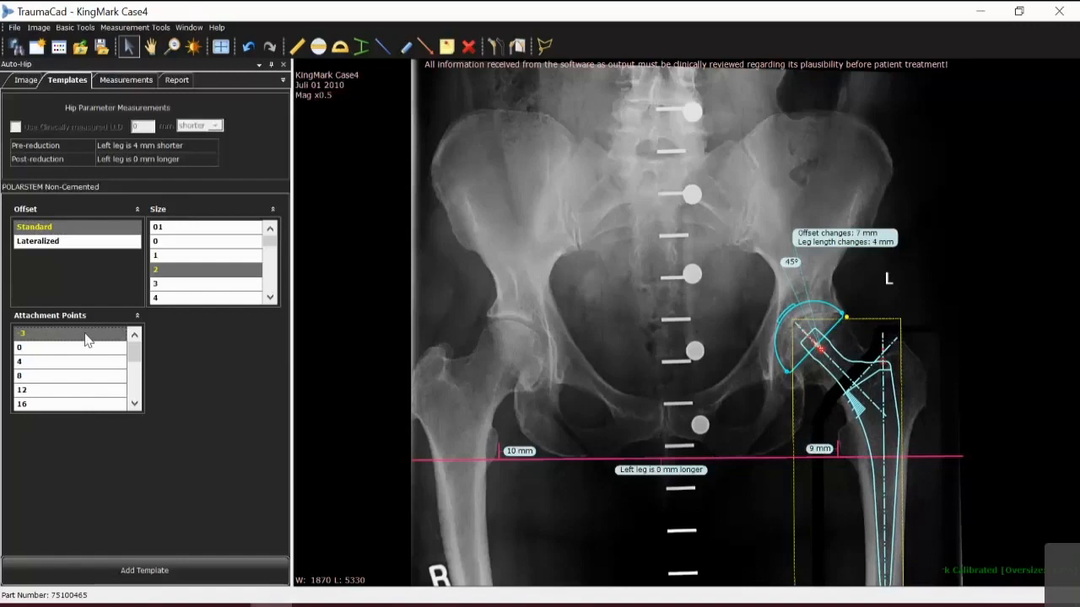
Measure from the medial neck cut to the lesser trochanter, and reposition the ruler from the stem's shoulder up to the greater trochanter tip
scroll(841, 399, up, 3)
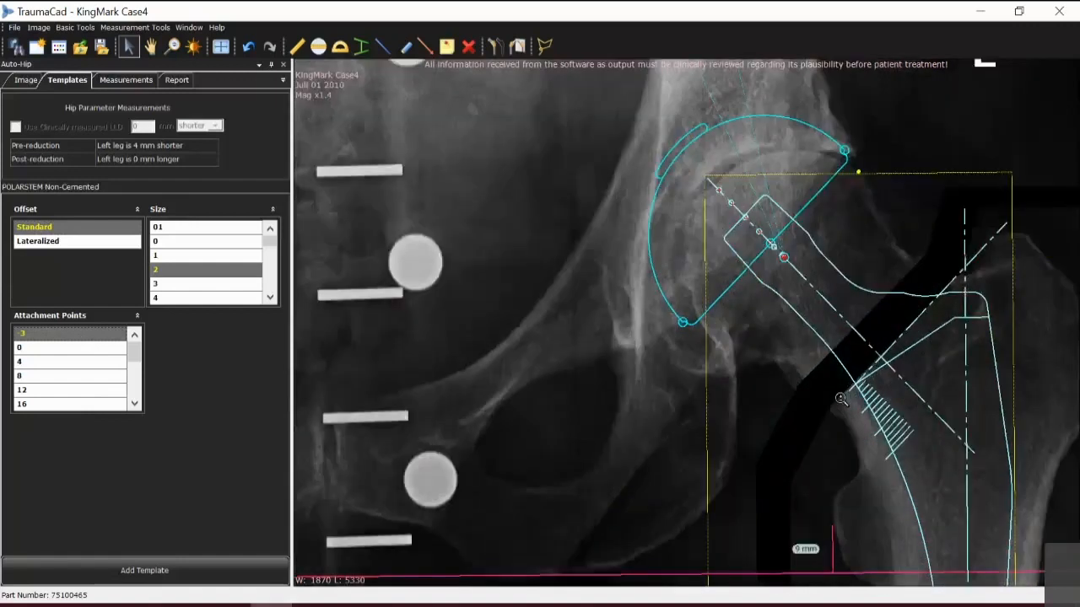
click(299, 49)
drag(830, 406, 859, 475)
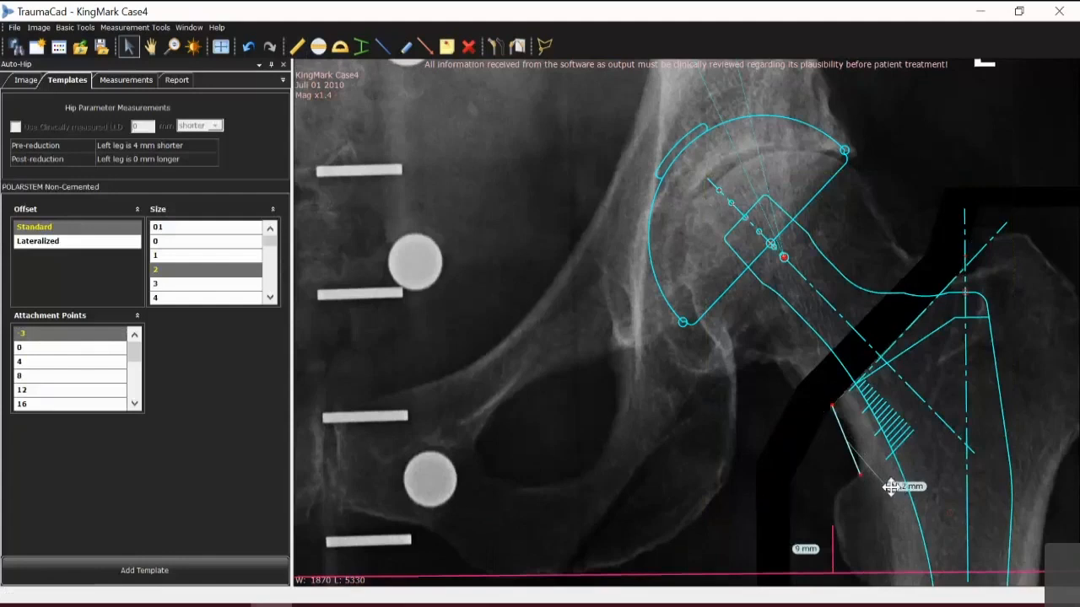
drag(891, 487, 709, 445)
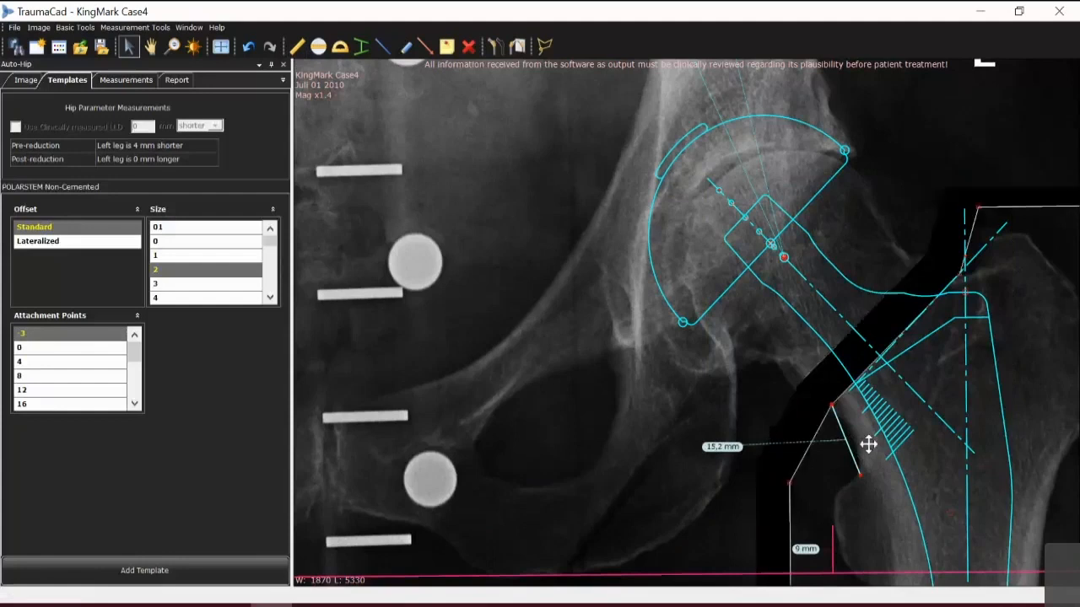
scroll(868, 441, down, 5)
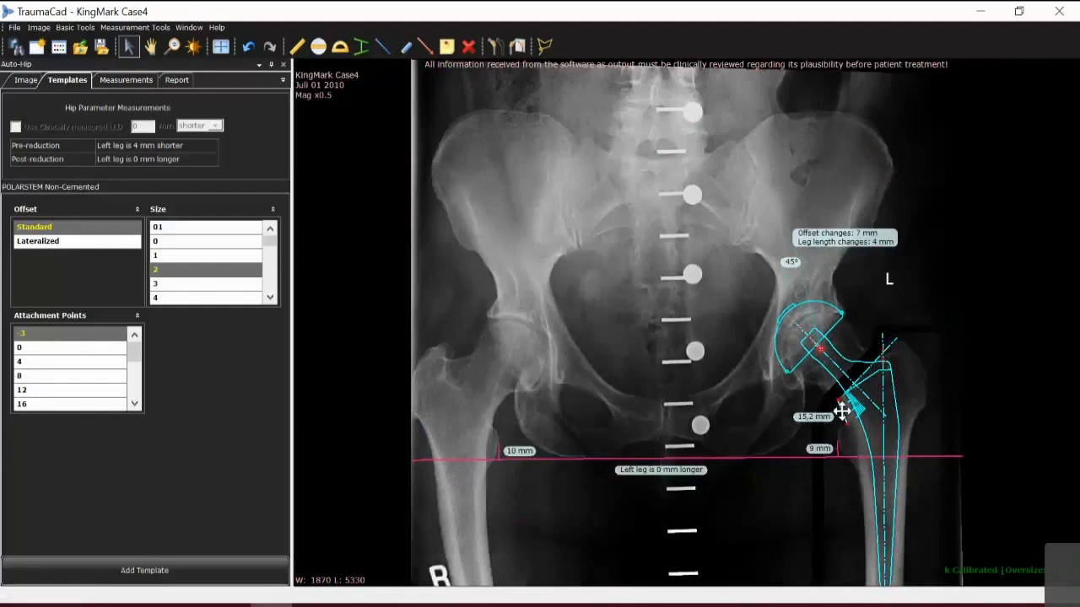
drag(841, 410, 886, 334)
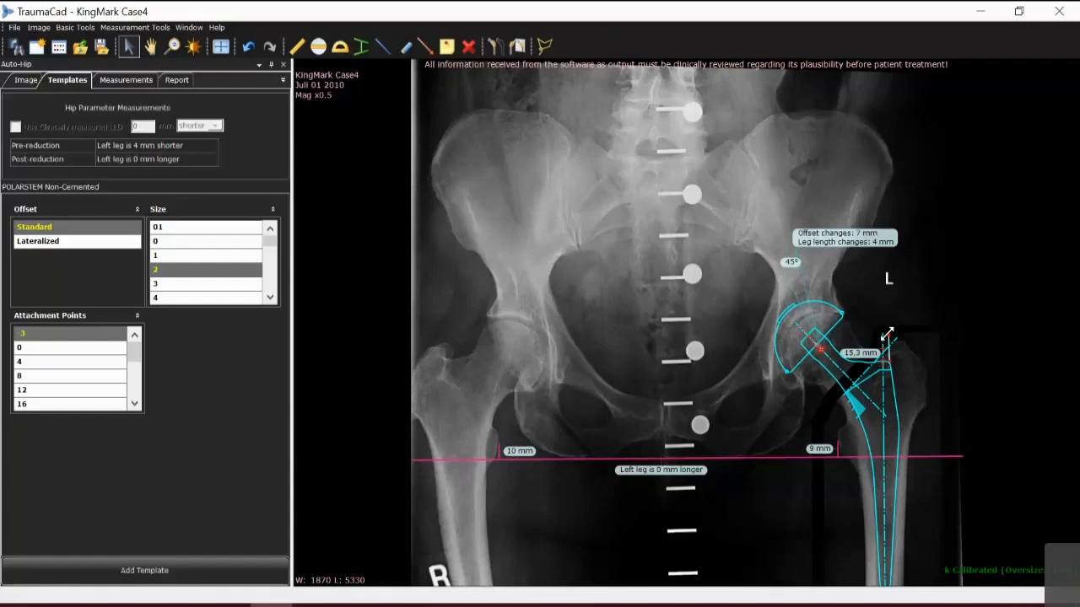
Review the report options and the Save Case destinations, leaving the case unsaved
click(179, 81)
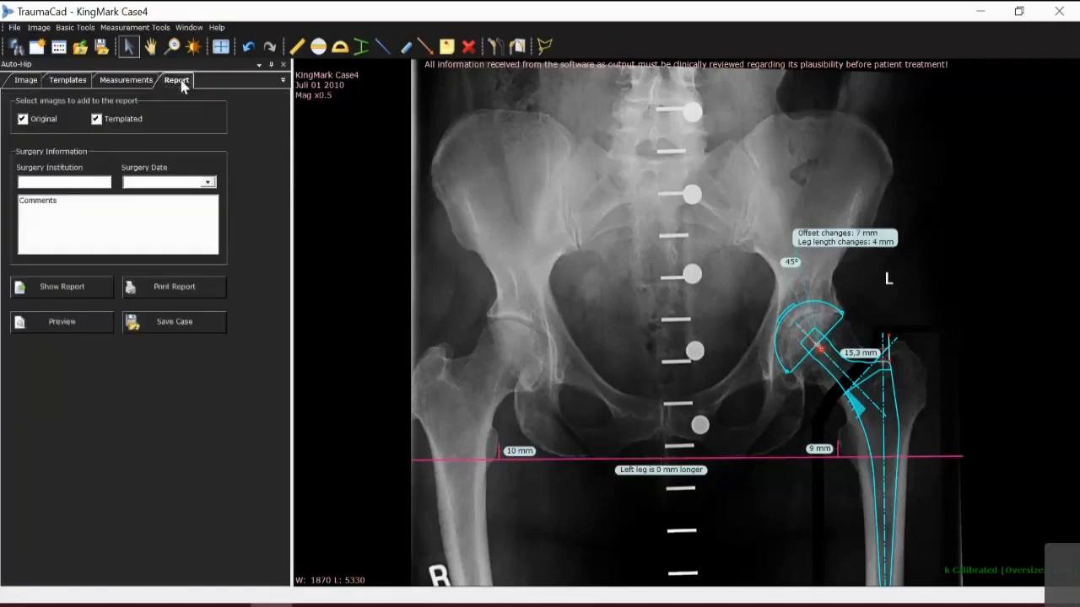
click(152, 327)
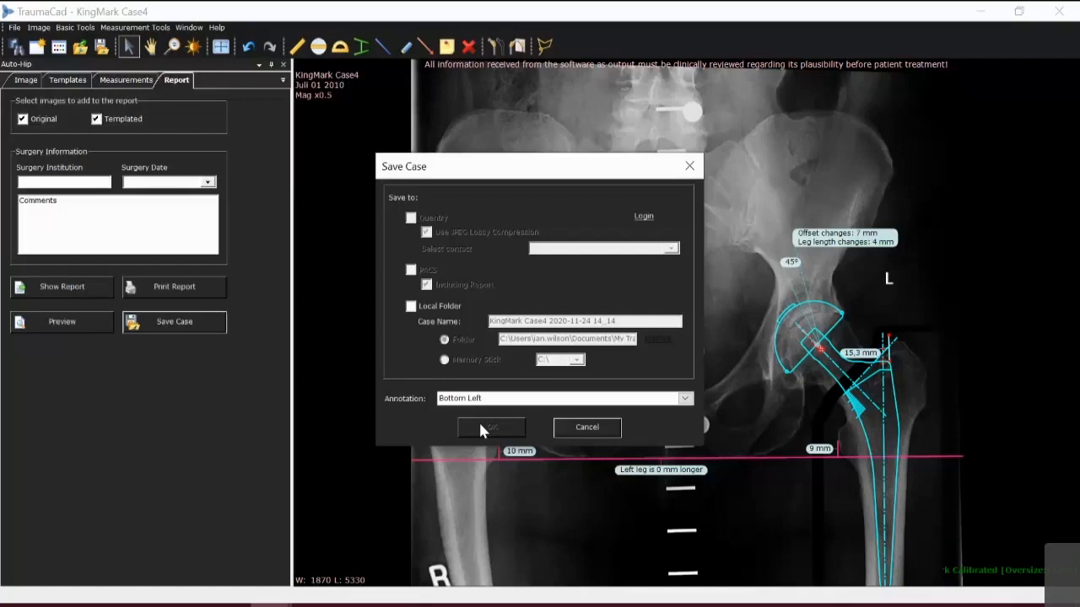
click(561, 430)
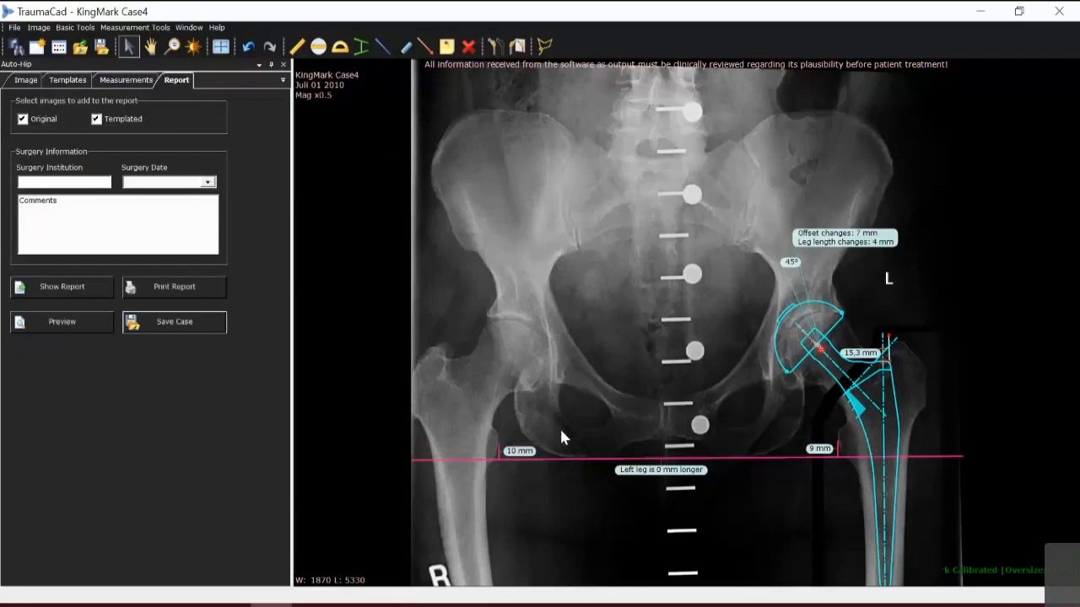
Close the current case without committing its images and open the KingMark Case6 pelvis X-ray for hip planning
click(37, 48)
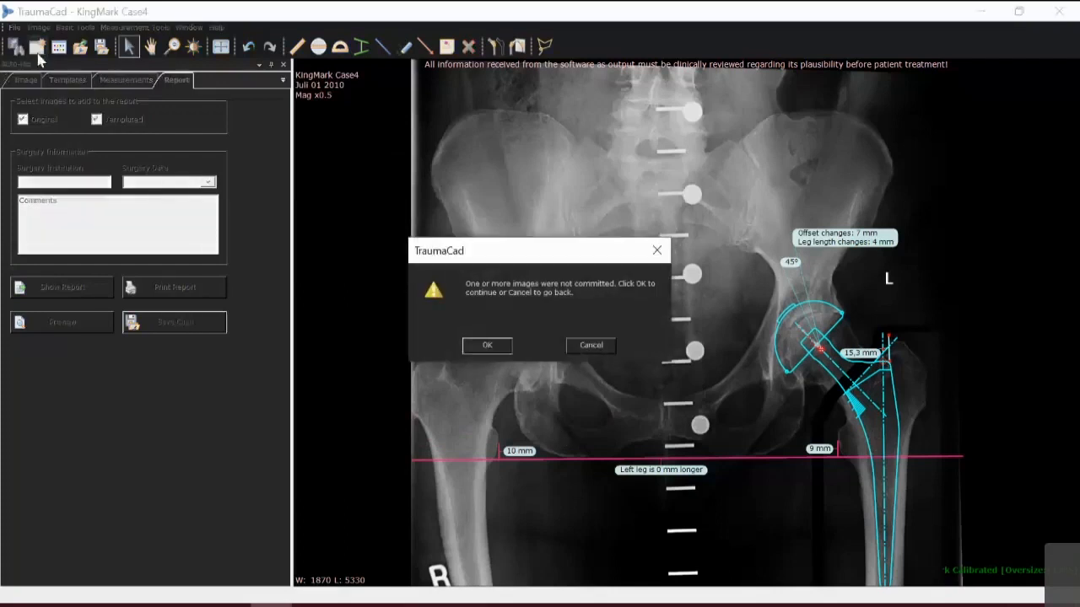
click(471, 347)
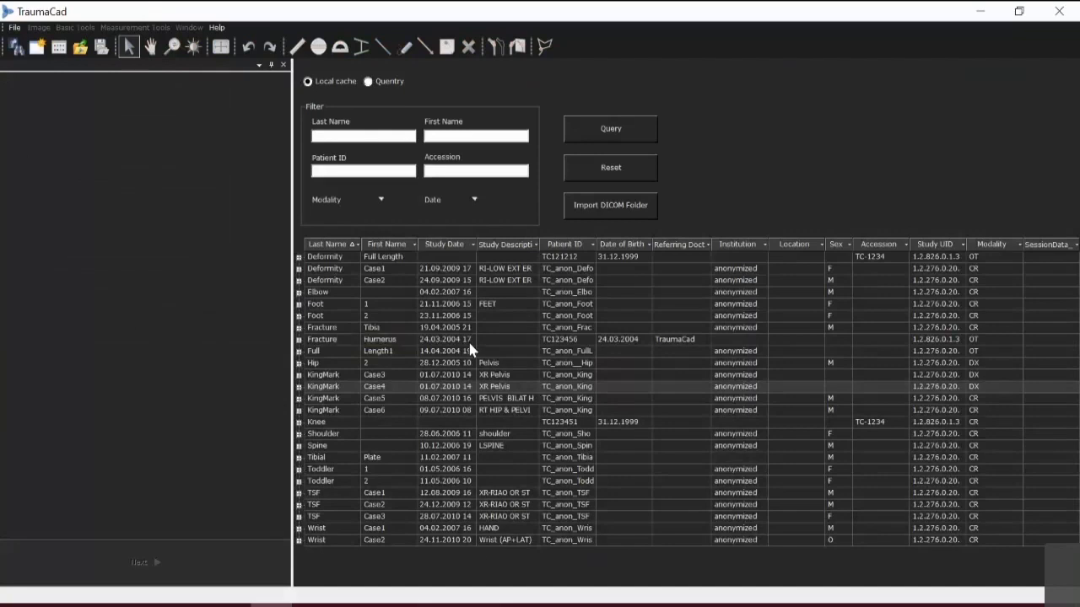
click(346, 409)
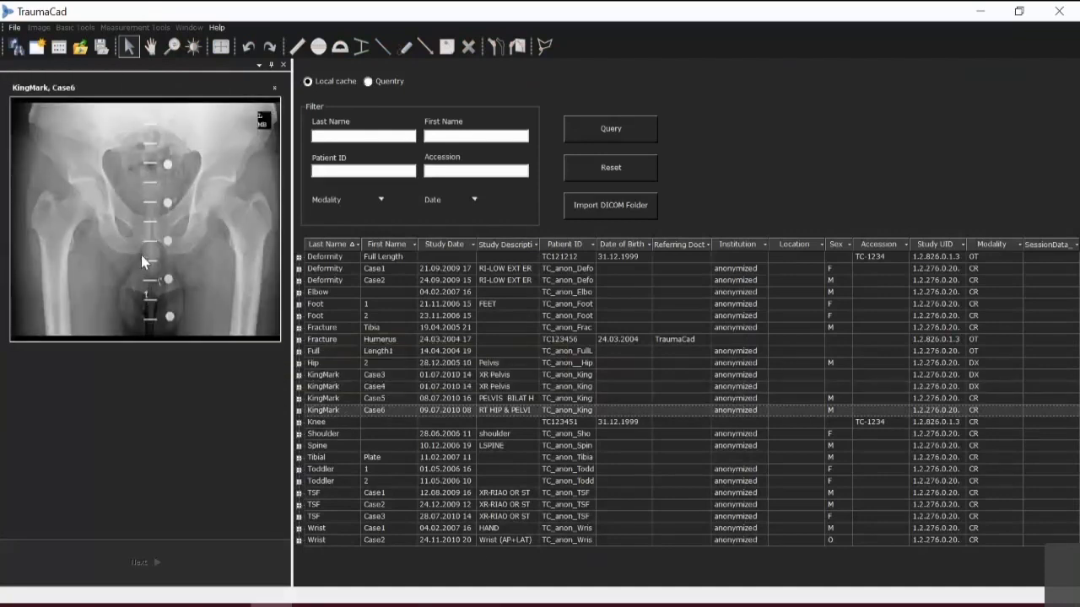
click(141, 257)
click(491, 232)
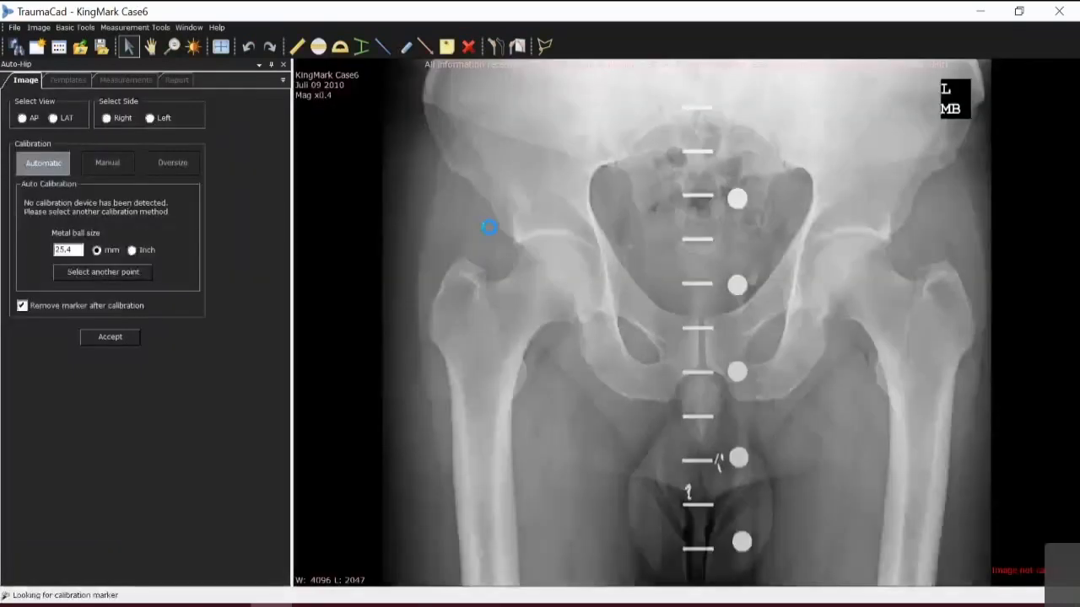
Set the view to AP and the side to Right, and accept the automatic KingMark calibration
click(21, 118)
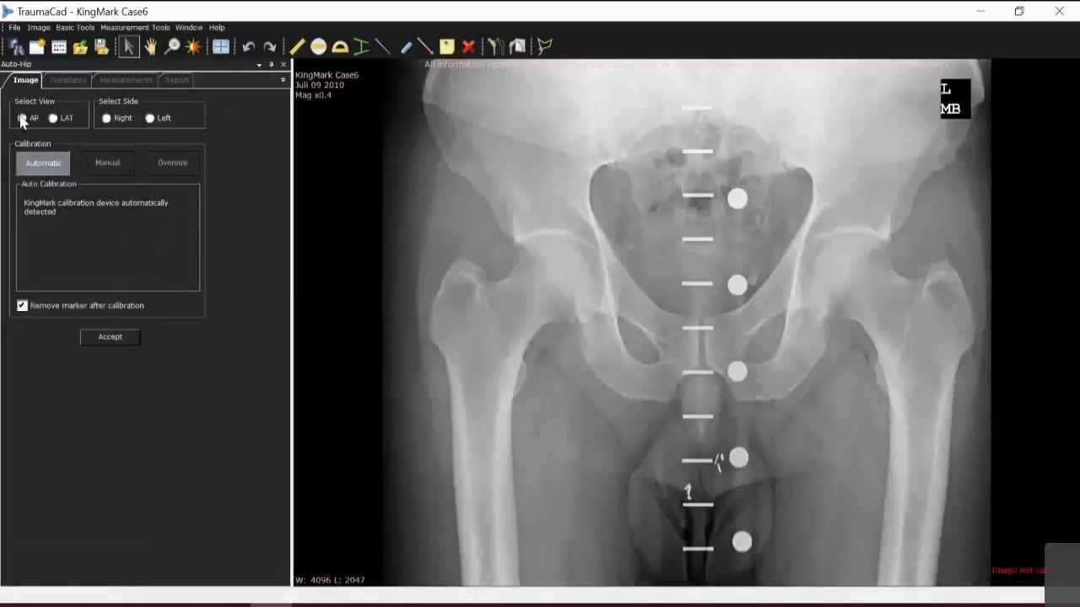
click(111, 119)
click(110, 333)
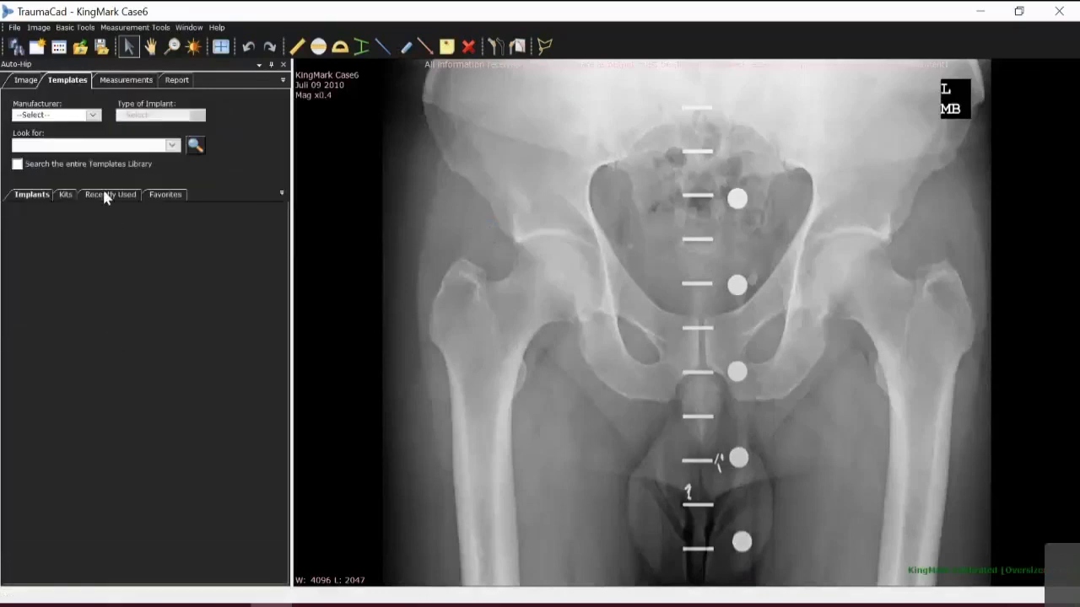
Add the saved R3 cup & Polar stem kit to the right hip
click(94, 117)
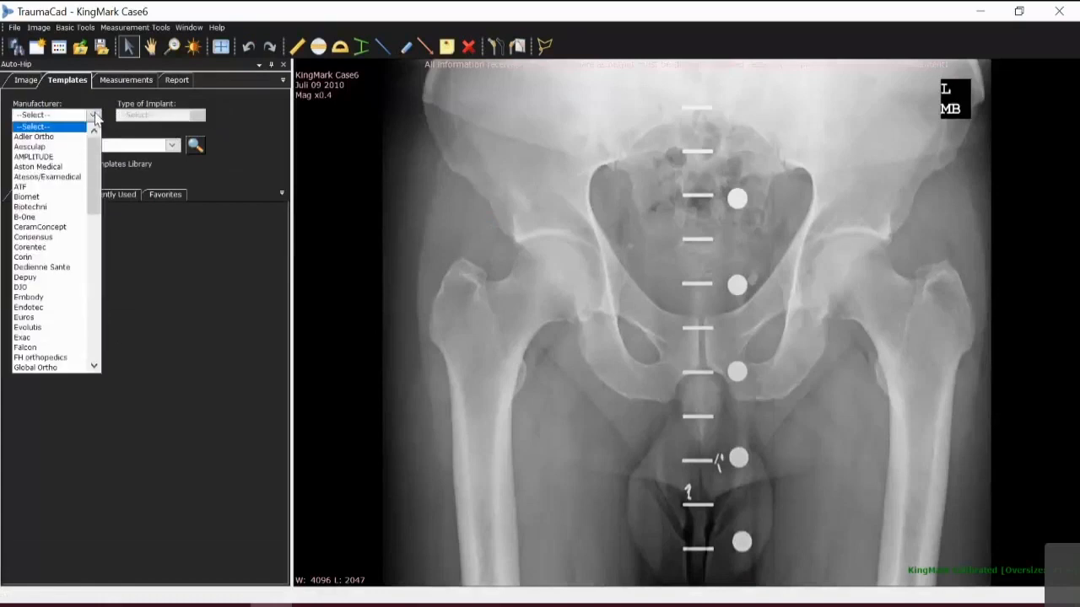
click(134, 235)
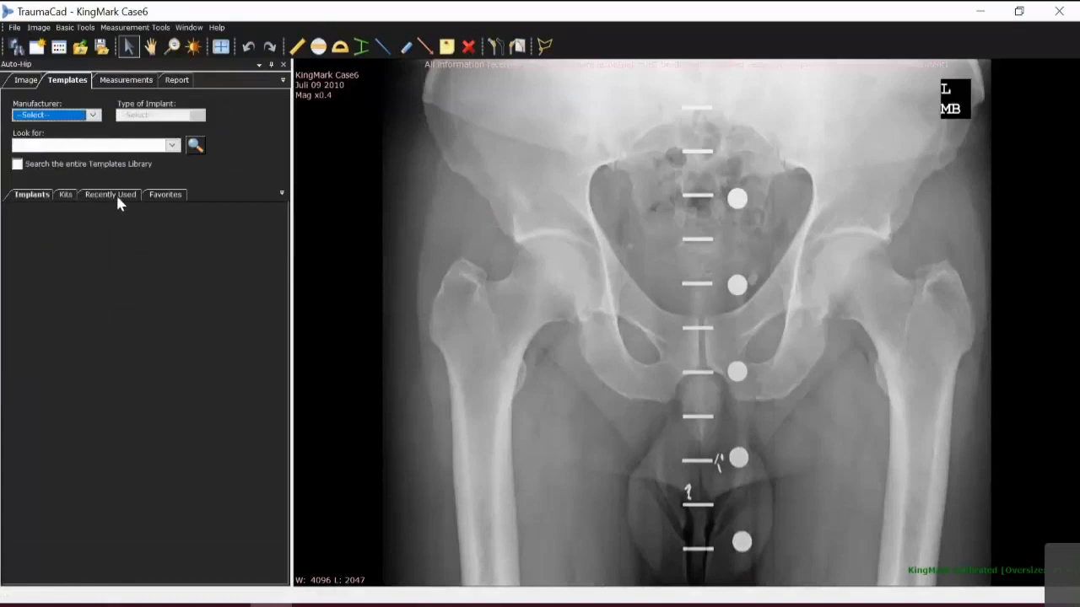
click(118, 199)
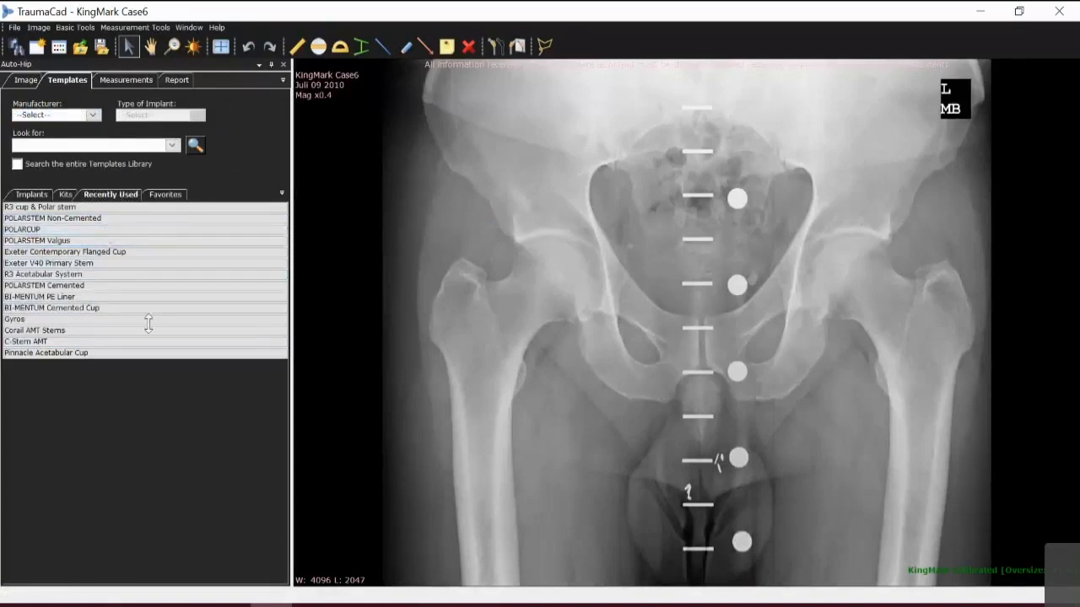
click(67, 197)
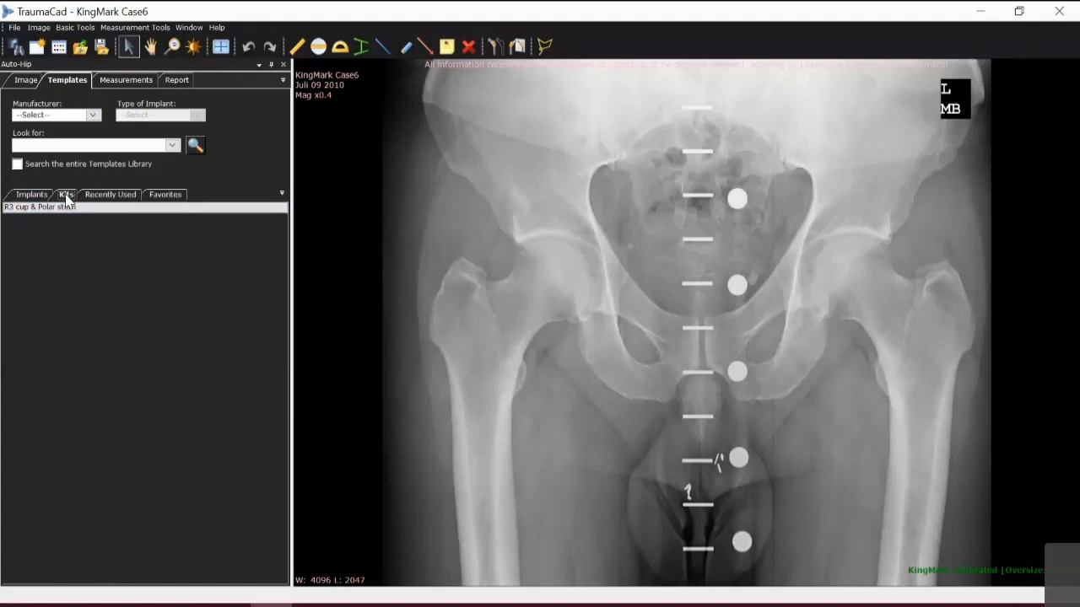
double_click(65, 208)
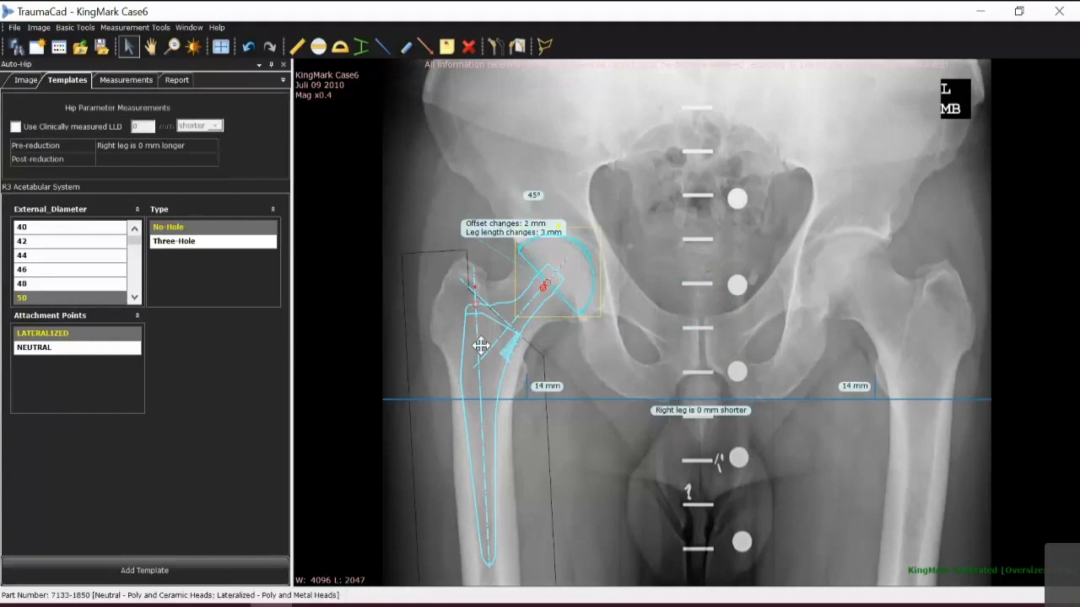
Shift the cup template slightly medially and proximally in the right acetabulum and set its external diameter to 52
drag(581, 245, 590, 240)
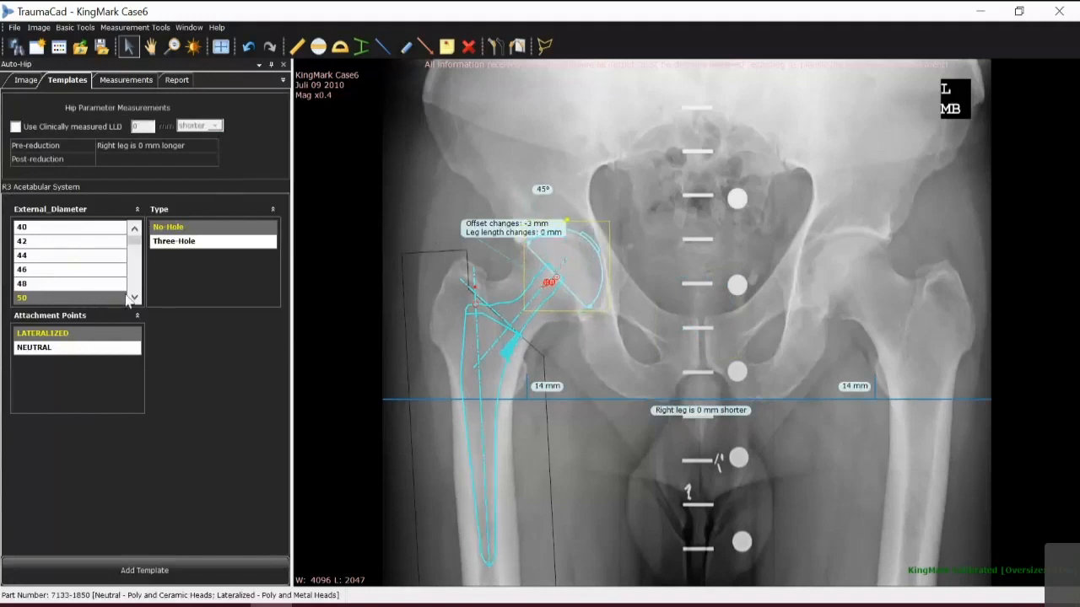
click(133, 298)
click(133, 297)
click(55, 284)
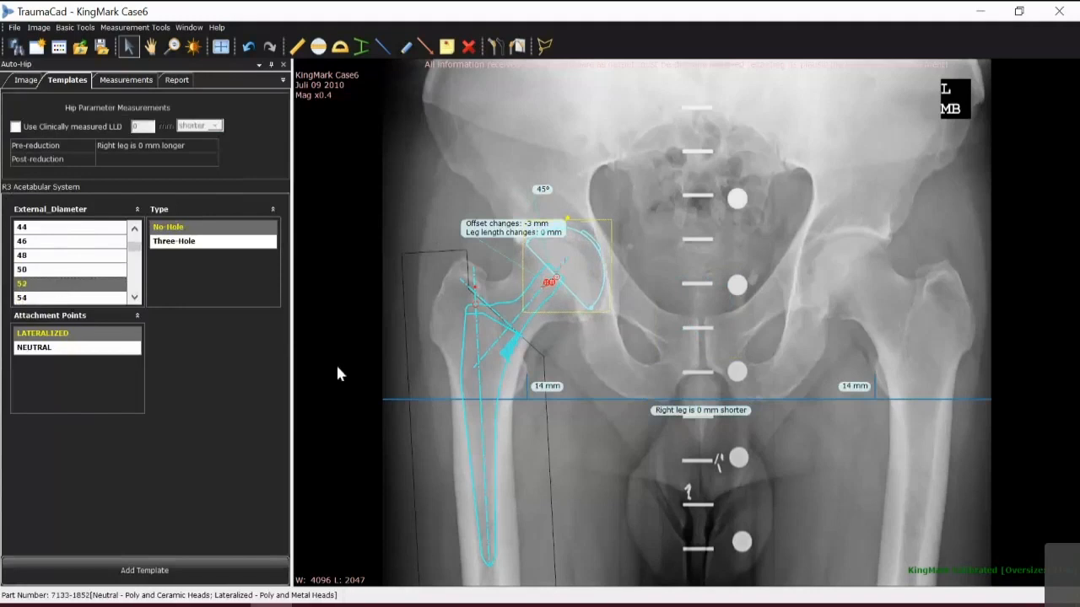
Move the stem template slightly distally in the right femur and align the osteotomy line with the stem's neck resection line
click(484, 356)
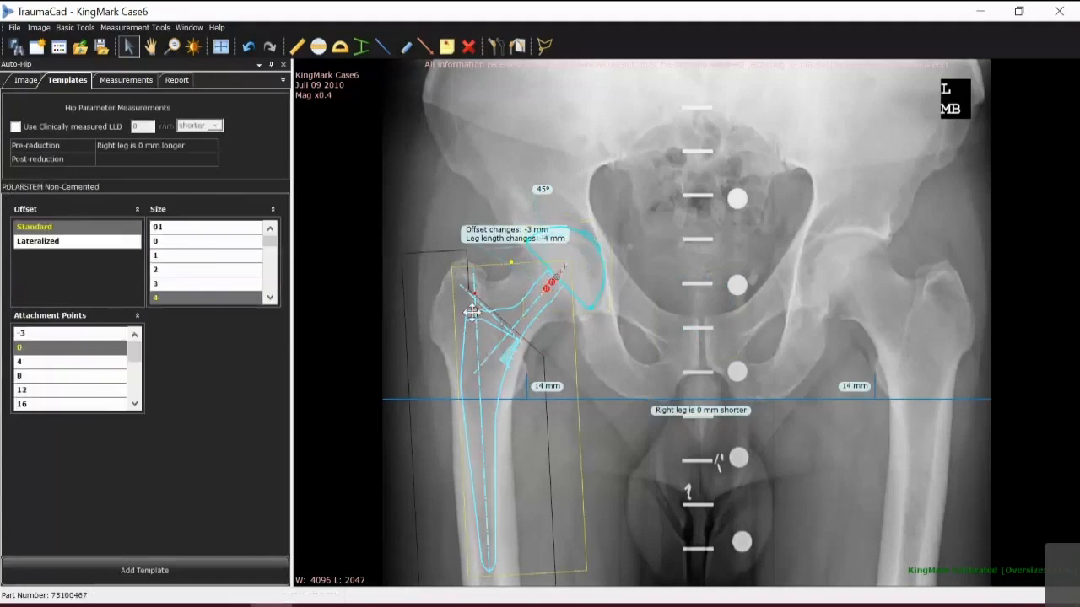
scroll(472, 312, up, 5)
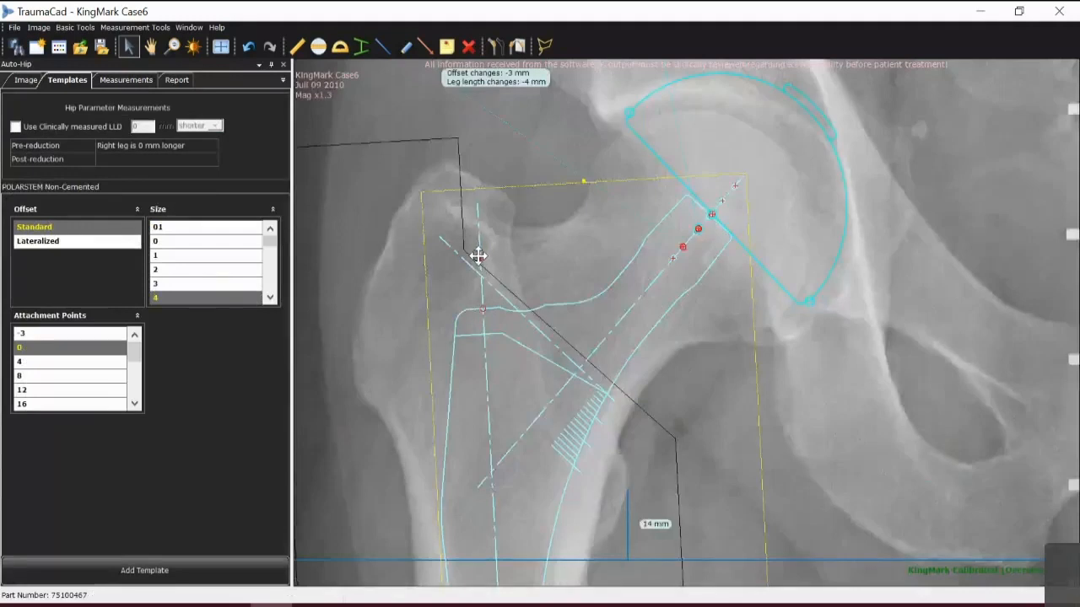
click(625, 392)
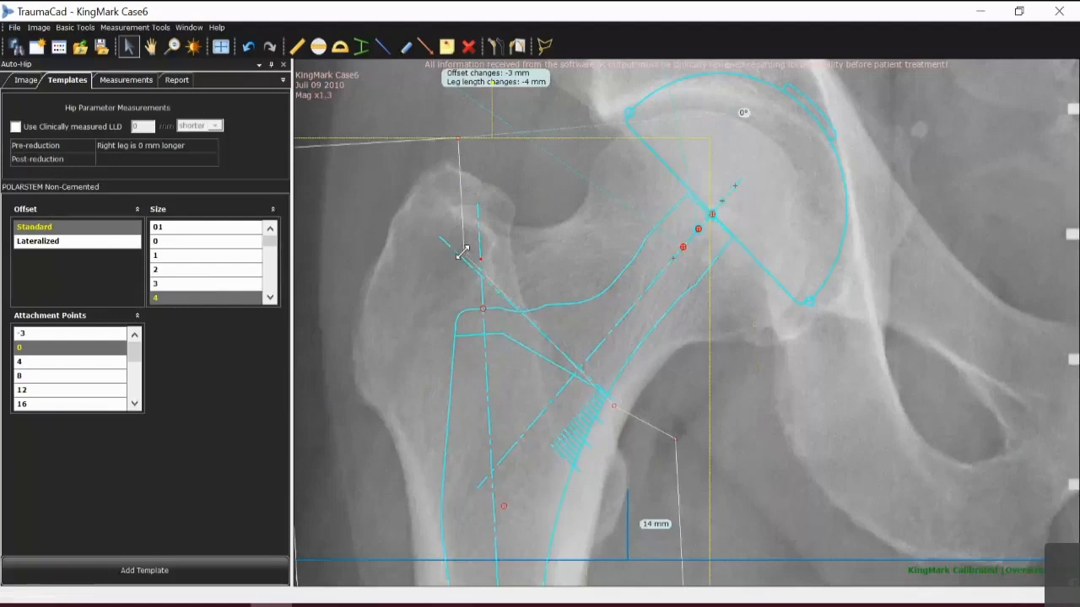
scroll(463, 255, down, 3)
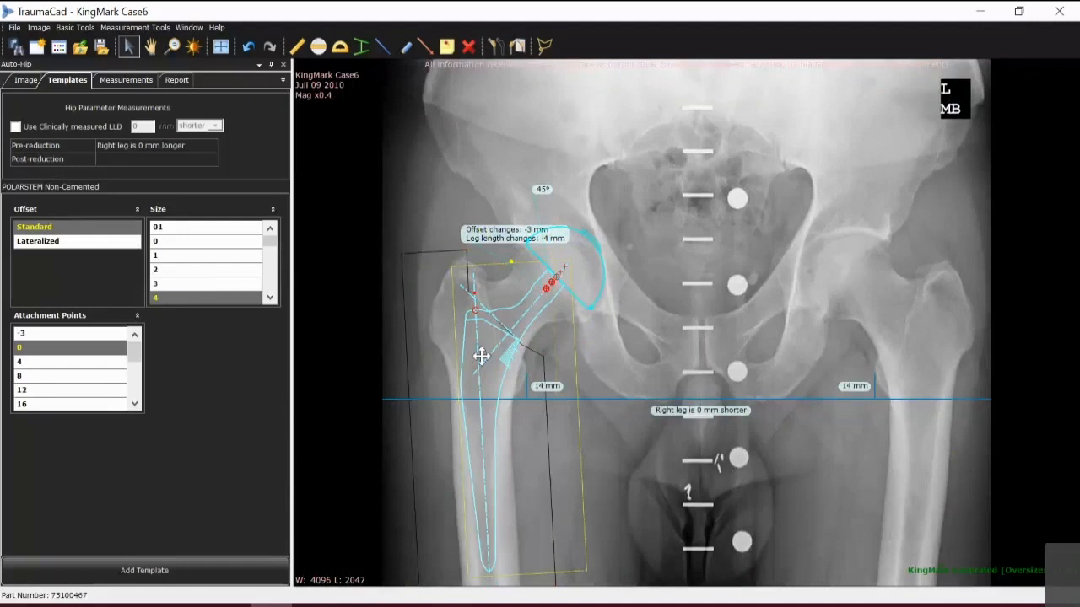
Attach the right hip's stem to the cup and set the stem's attachment point to 4
right_click(480, 355)
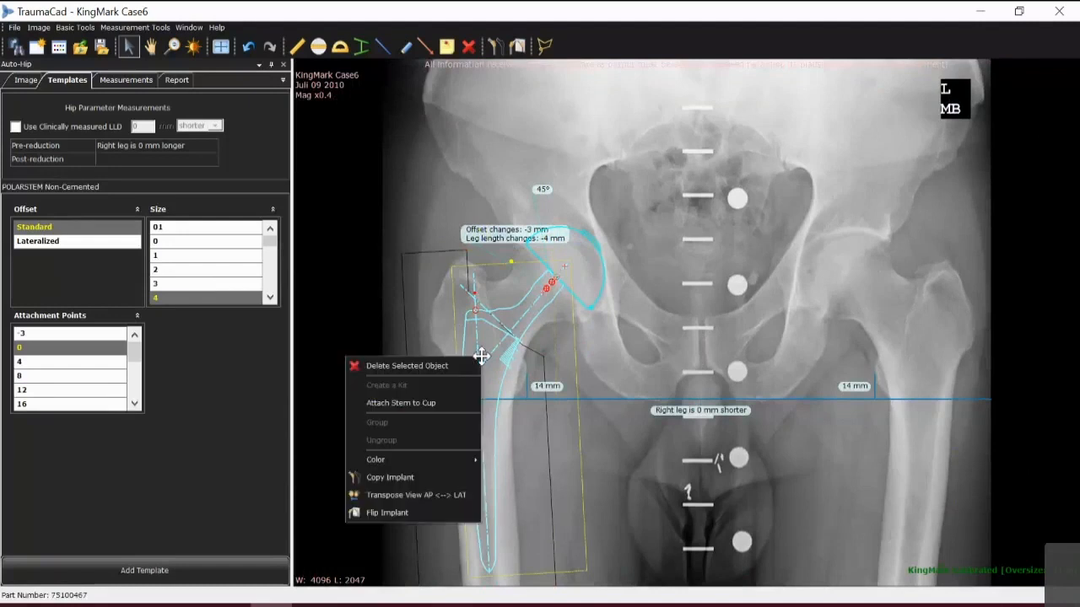
click(420, 405)
click(91, 362)
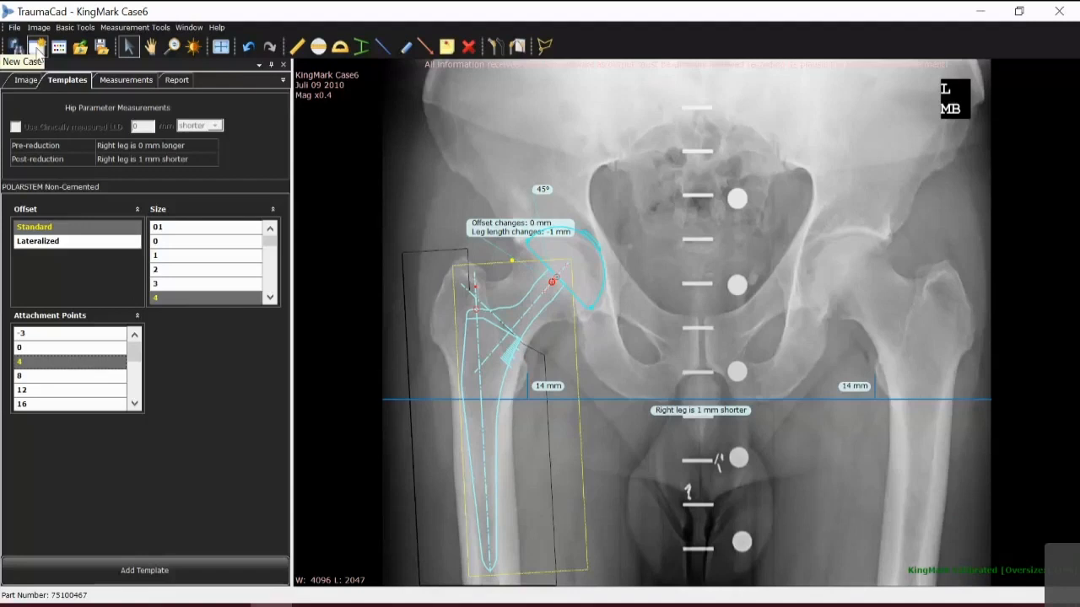
Close the current case without committing its images and open both X-rays of the Knee case for knee planning
click(38, 49)
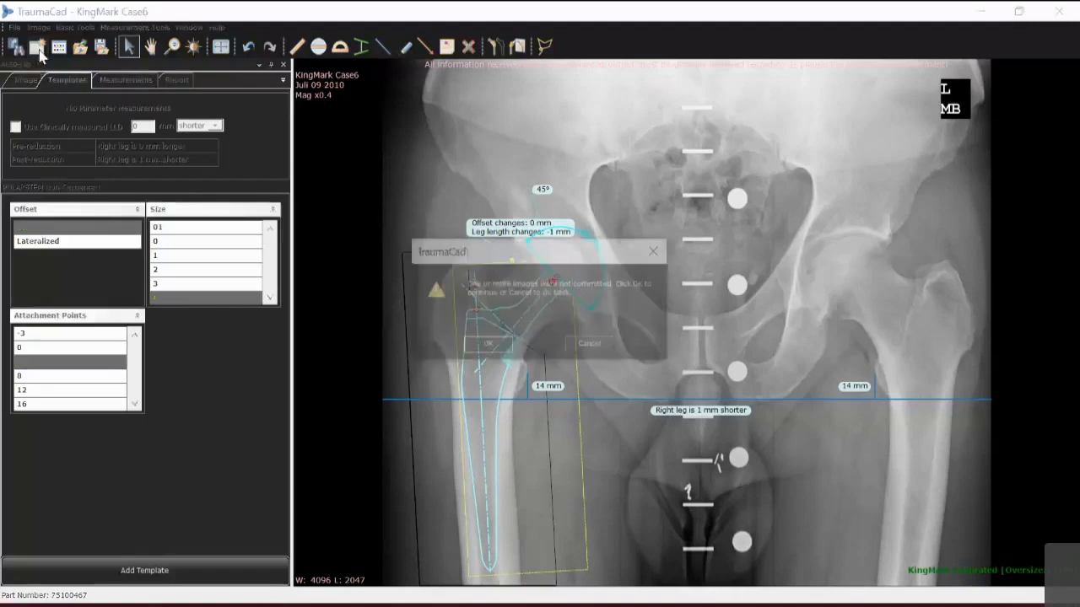
click(488, 346)
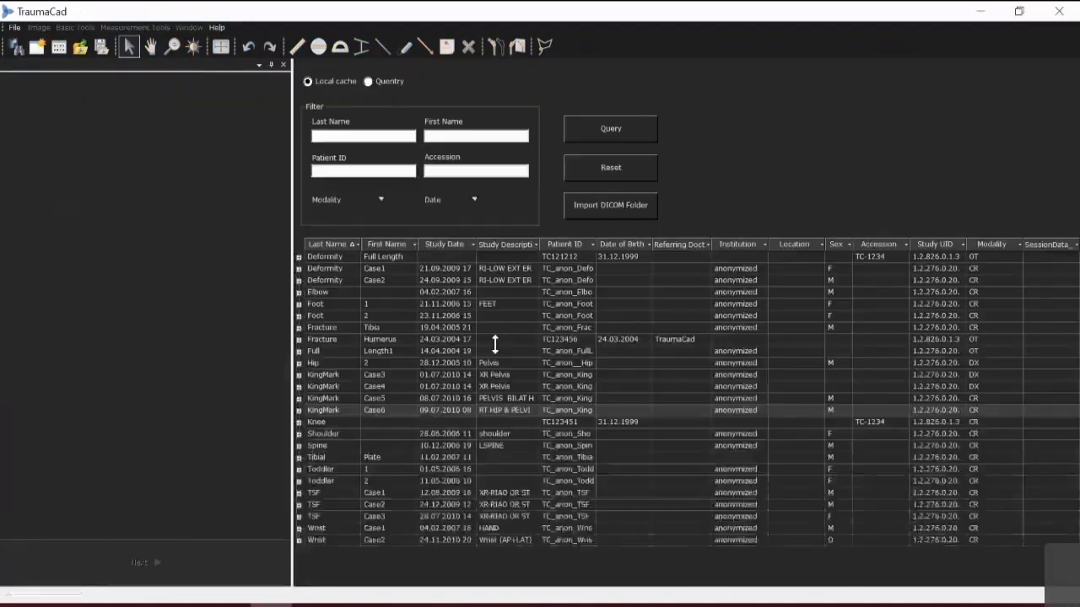
click(329, 421)
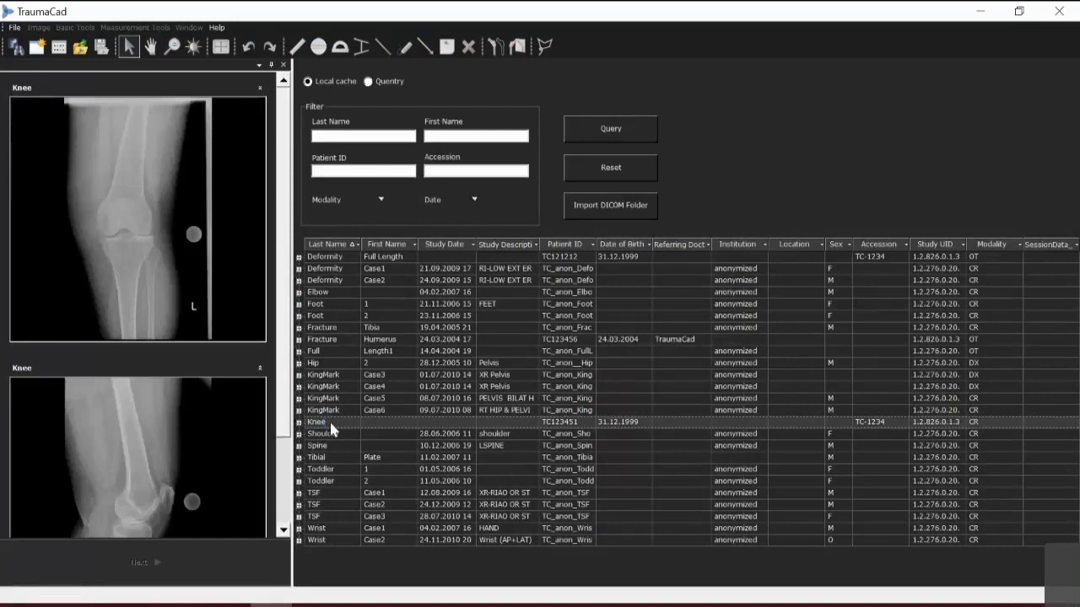
double_click(132, 190)
double_click(155, 440)
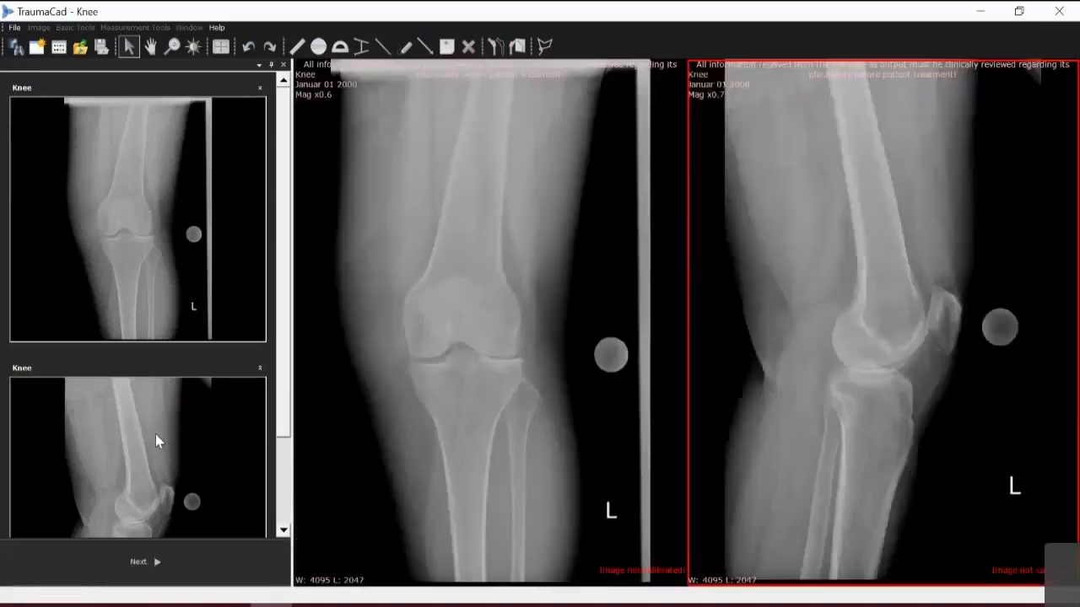
click(158, 563)
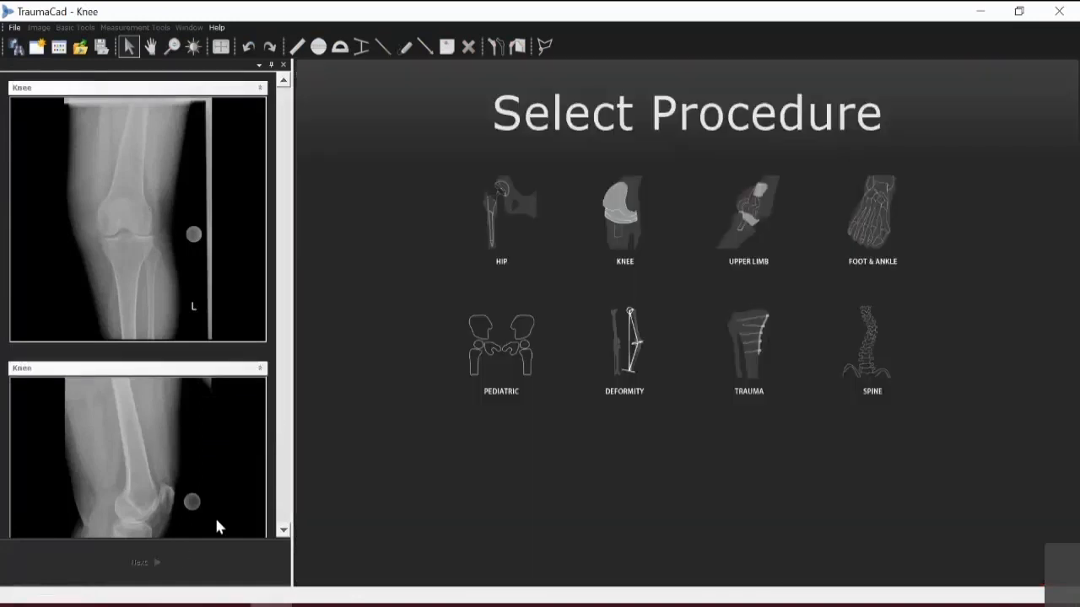
click(622, 218)
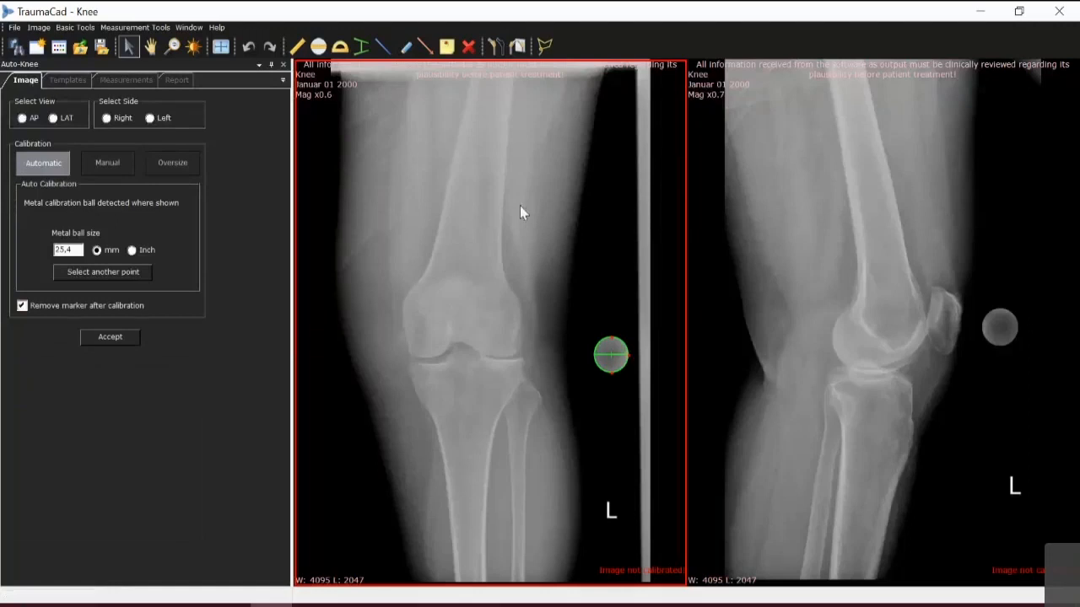
Set the frontal knee image to AP and the side image to LAT, both Left, accepting the automatic metal ball calibration for each
click(23, 119)
click(151, 119)
click(130, 344)
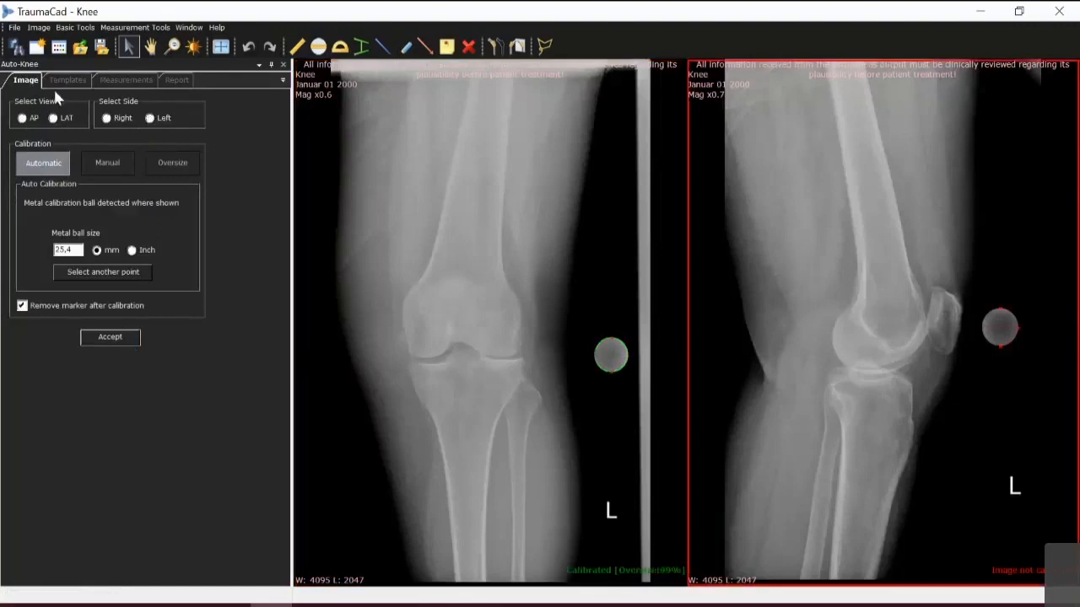
click(53, 118)
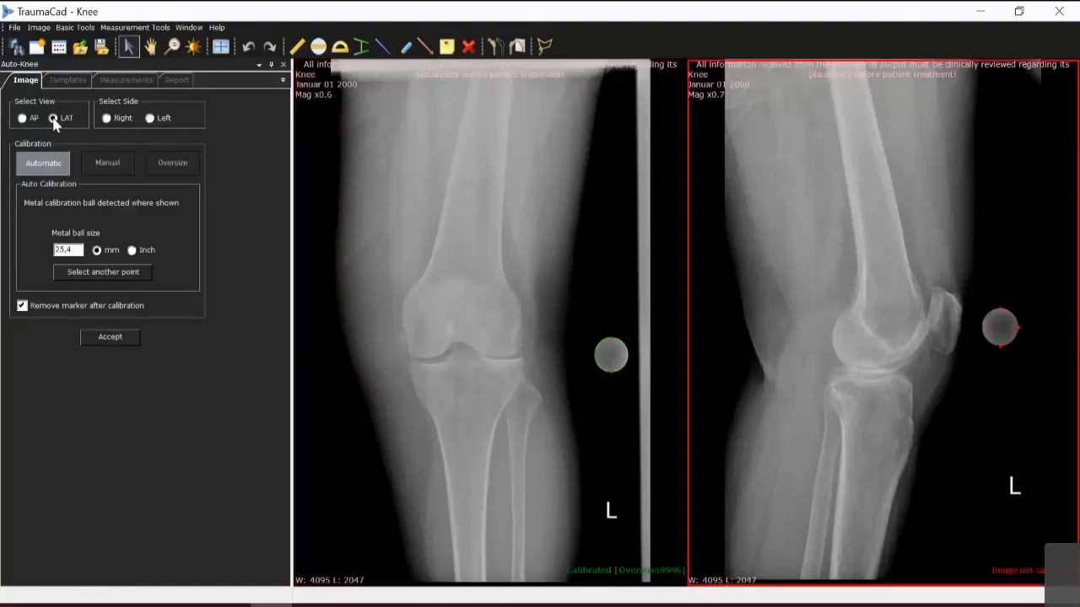
click(150, 119)
click(112, 337)
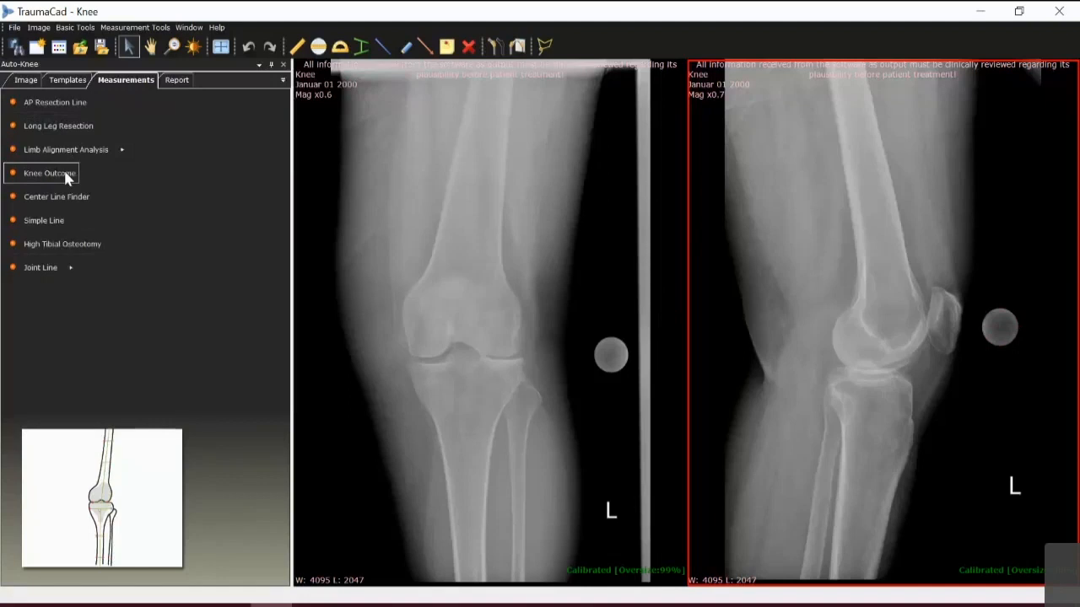
click(73, 81)
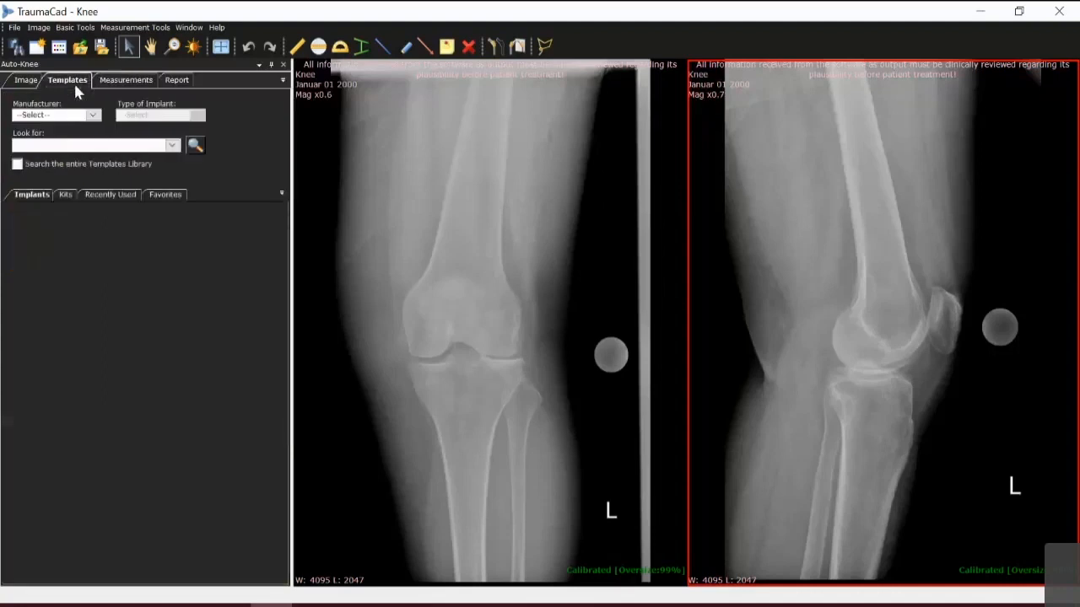
click(94, 116)
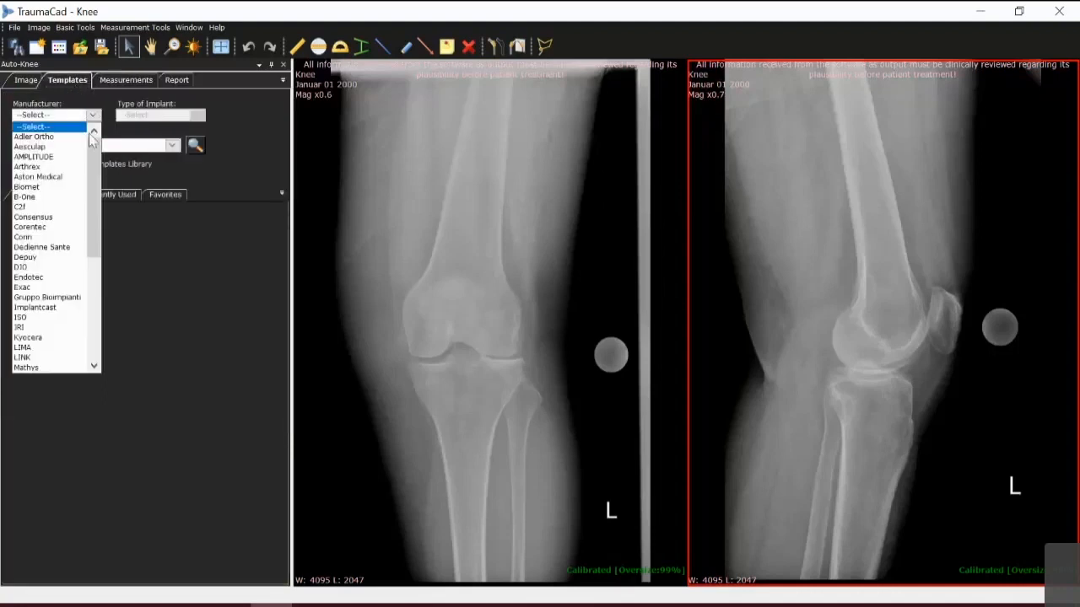
click(202, 321)
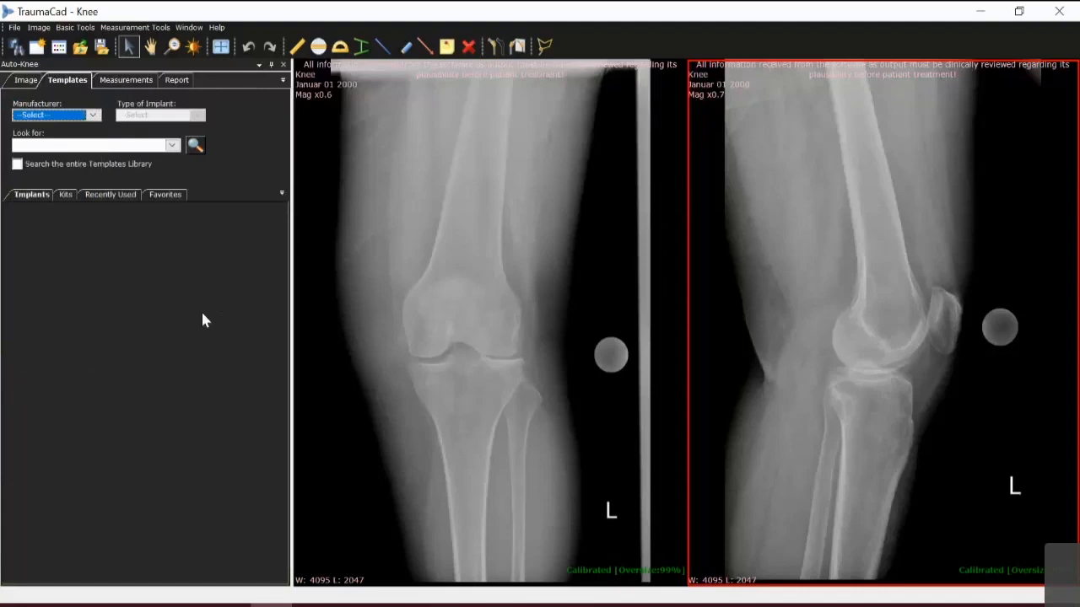
Apply the AP Resection Line measurement to the frontal knee X-ray
click(128, 80)
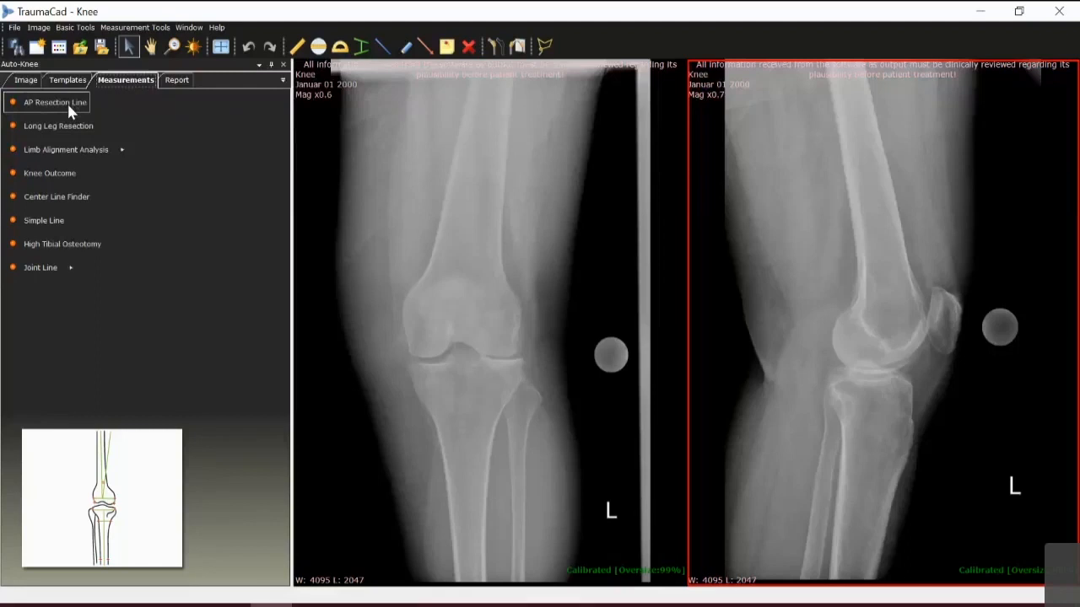
click(565, 295)
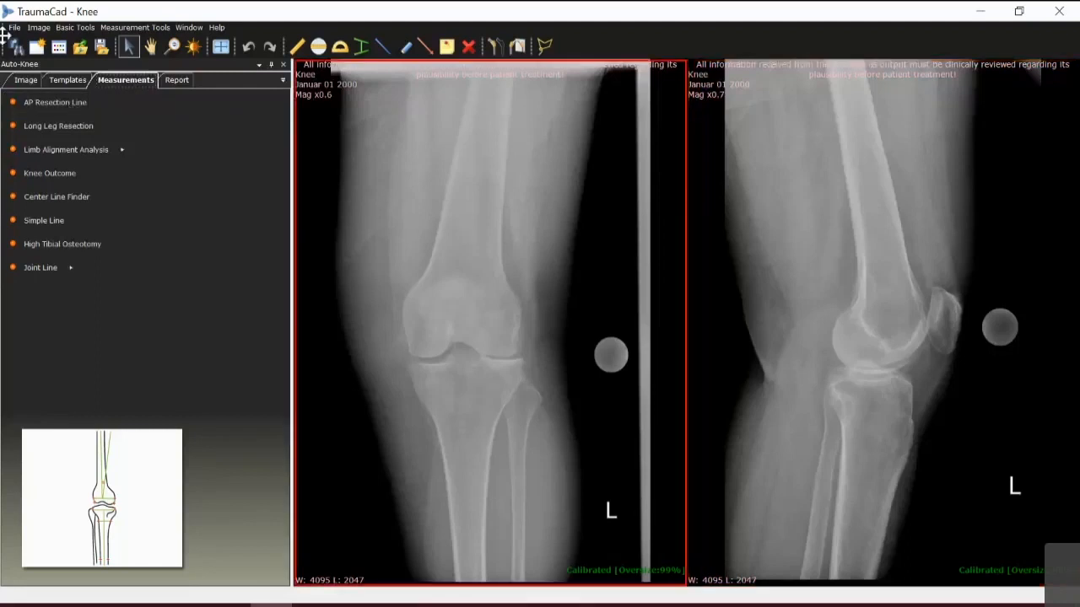
click(54, 104)
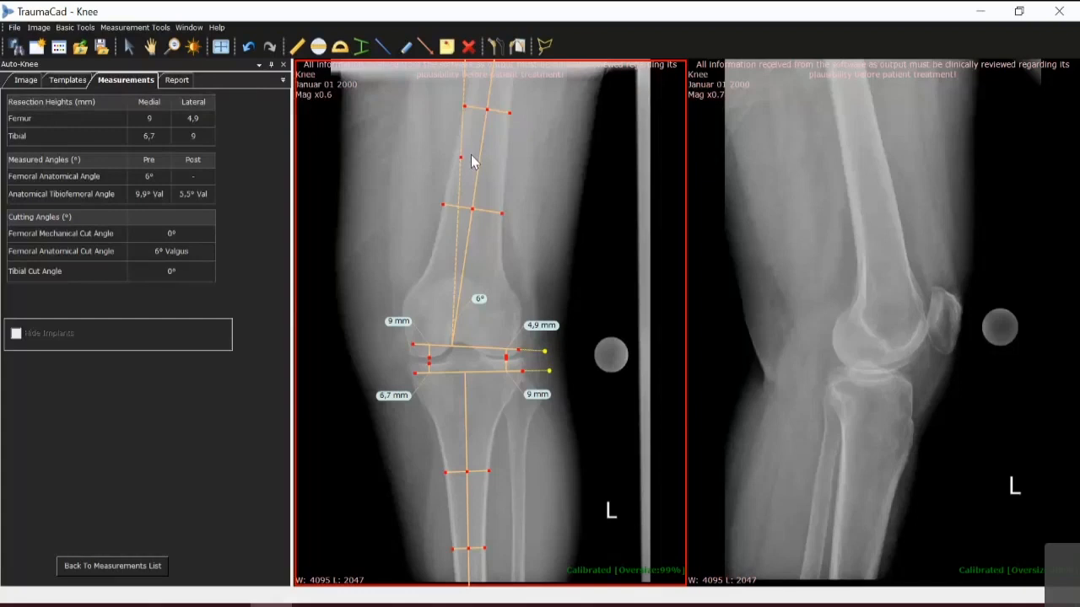
Raise the femoral resection line to 10.1 mm medial and 6 mm lateral, and the tibial line to 6.6 mm and 8.8 mm
double_click(566, 309)
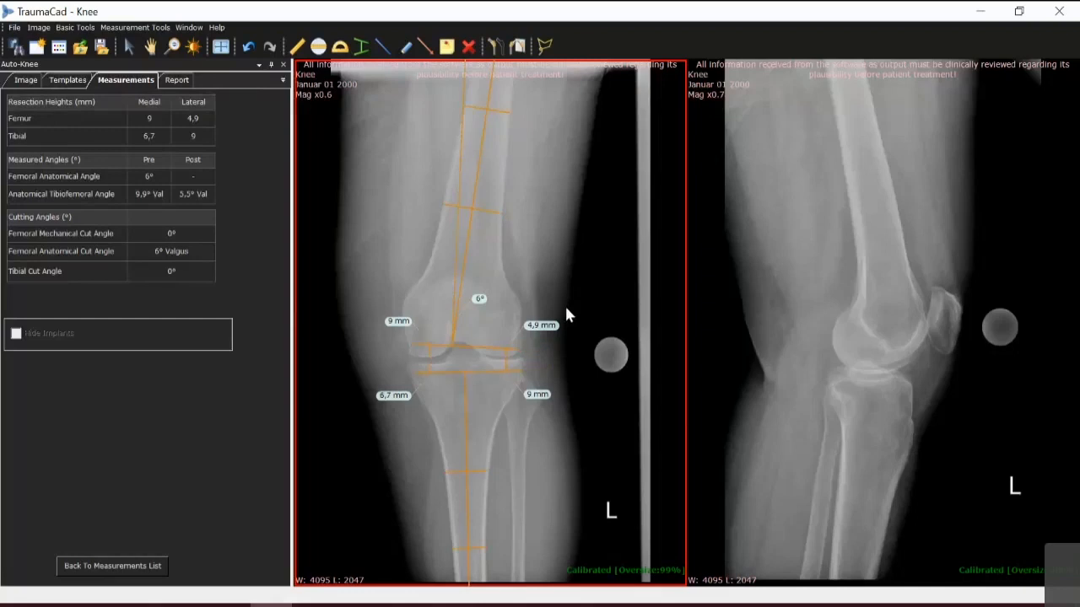
scroll(712, 413, up, 3)
click(607, 217)
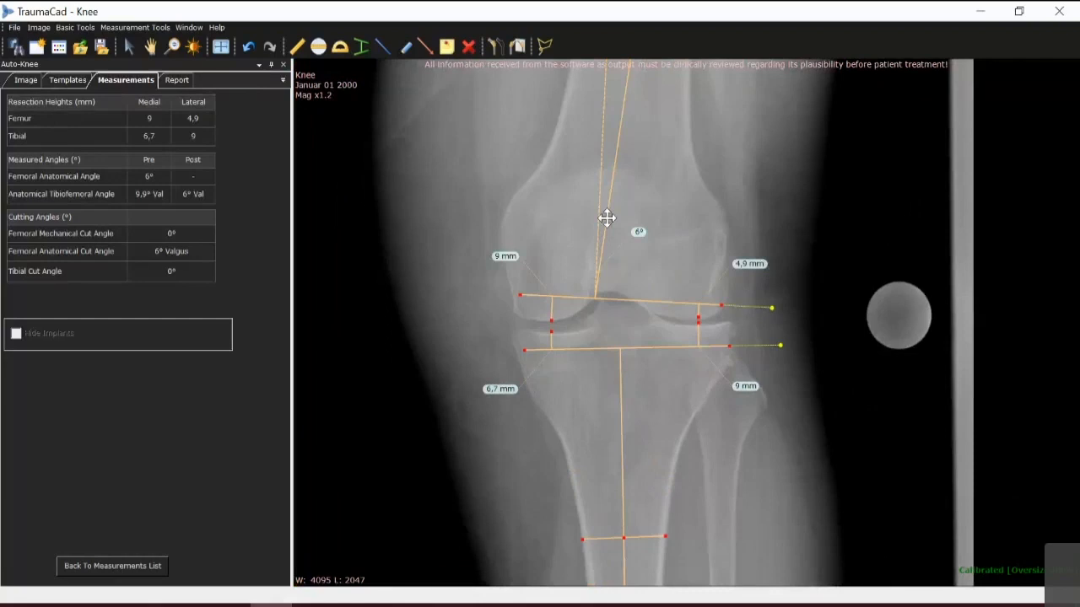
scroll(624, 331, up, 1)
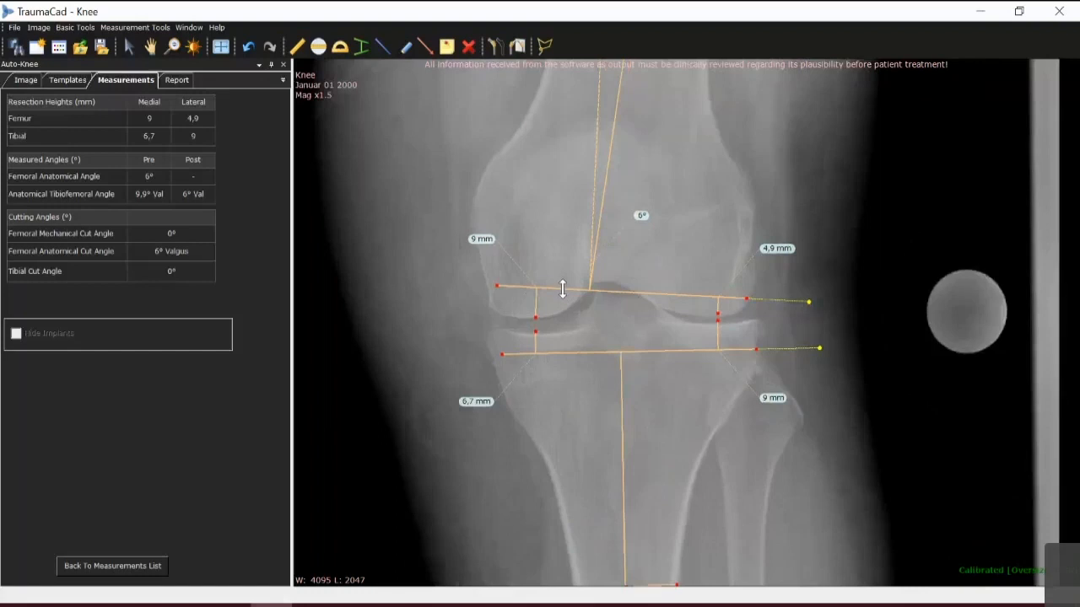
drag(562, 288, 564, 287)
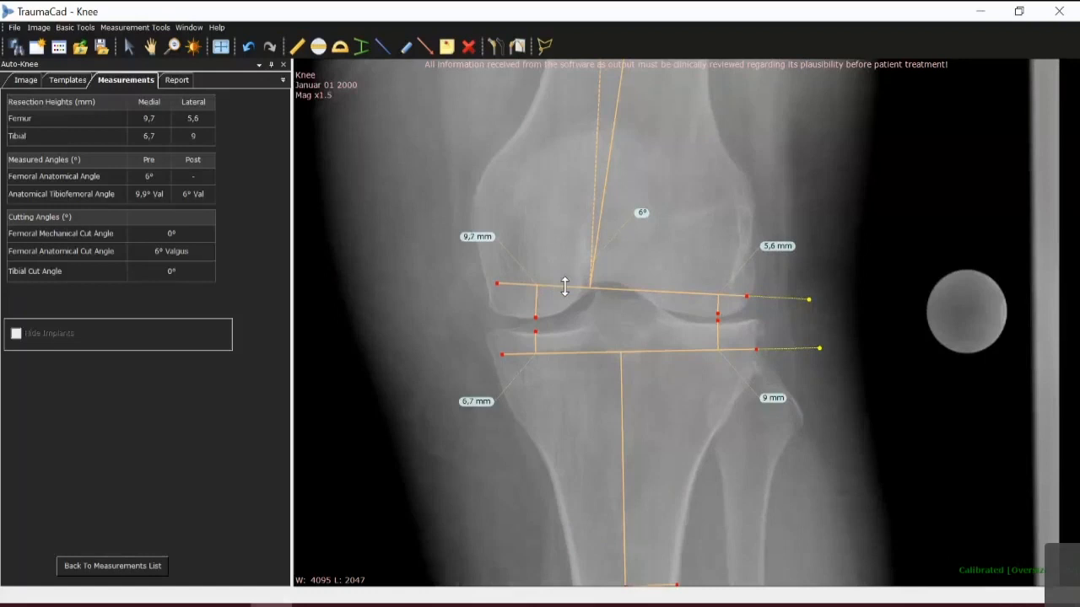
drag(564, 287, 565, 285)
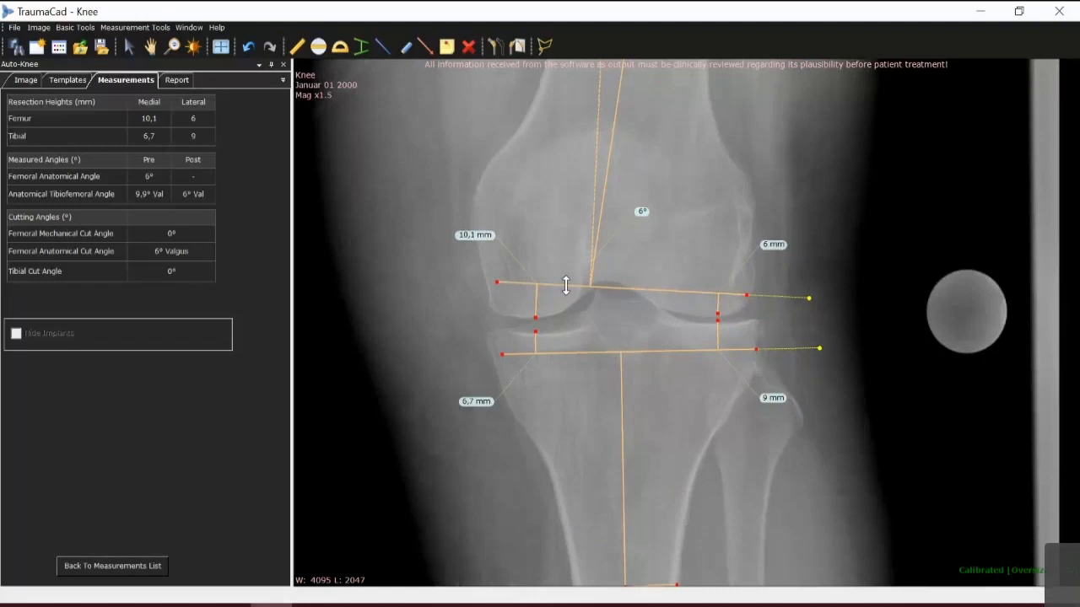
drag(633, 352, 633, 351)
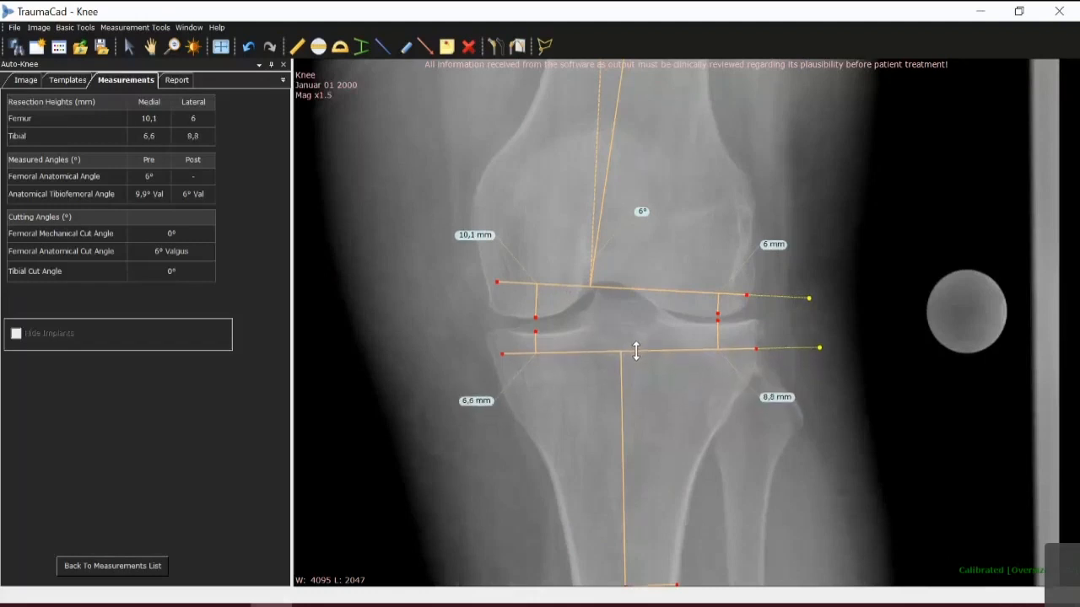
double_click(682, 212)
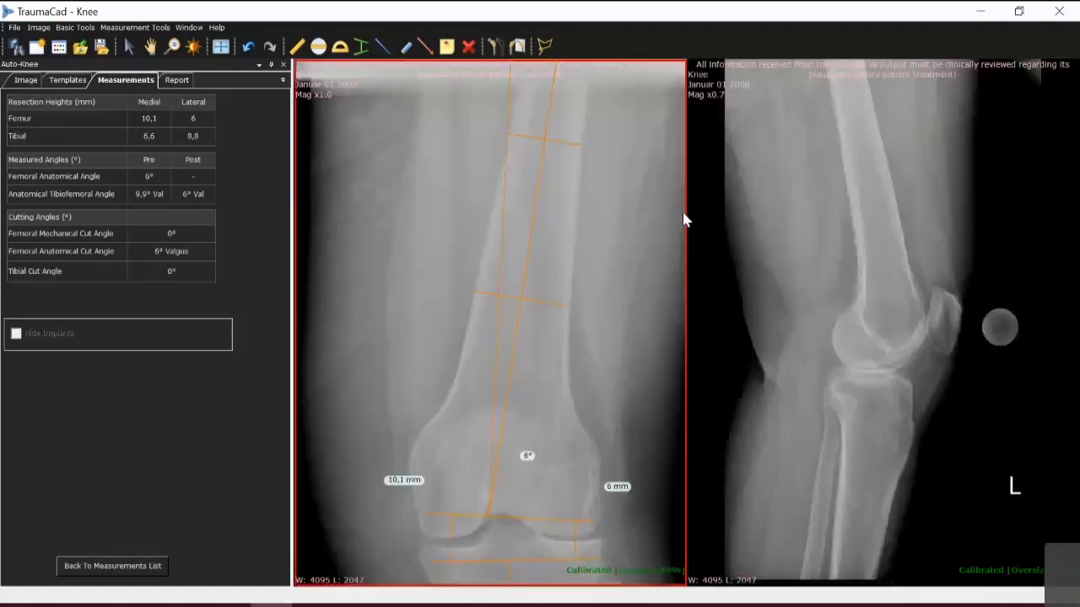
click(221, 47)
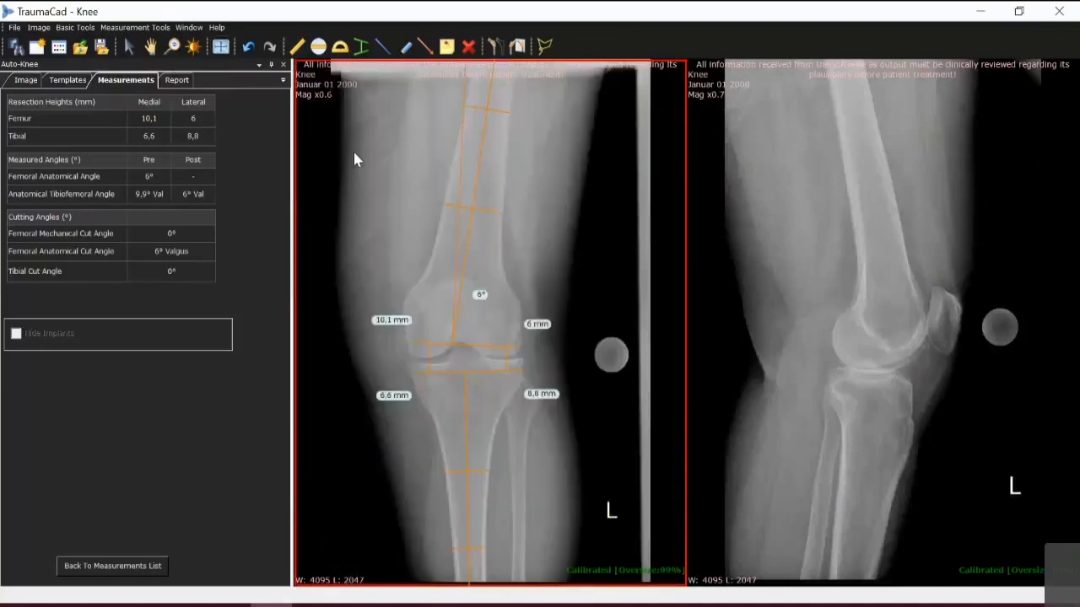
Filter the knee implant templates to manufacturer Depuy and implant type Femoral
click(73, 81)
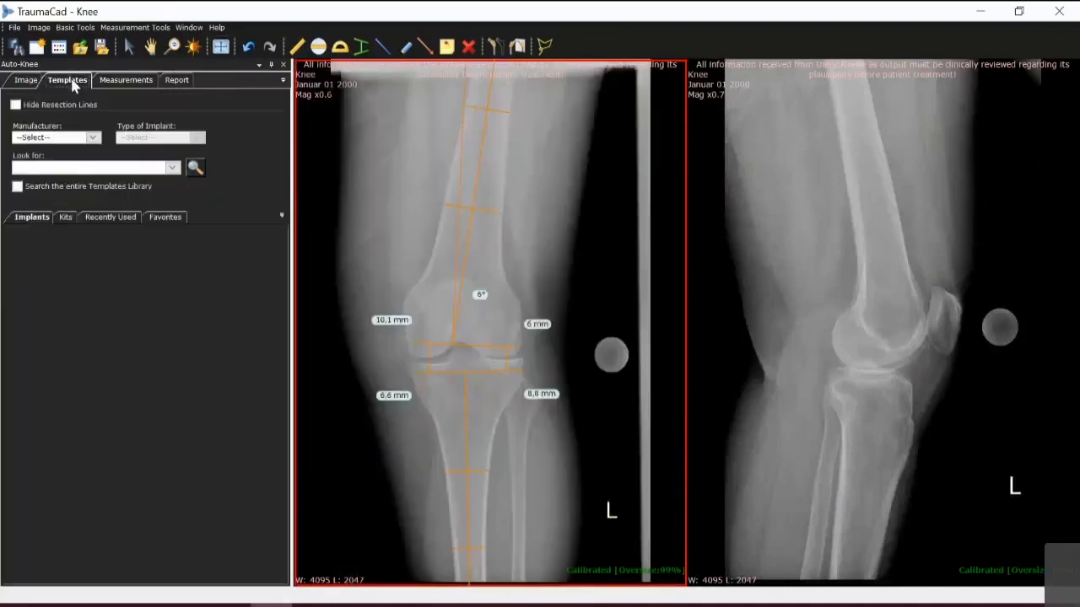
click(93, 139)
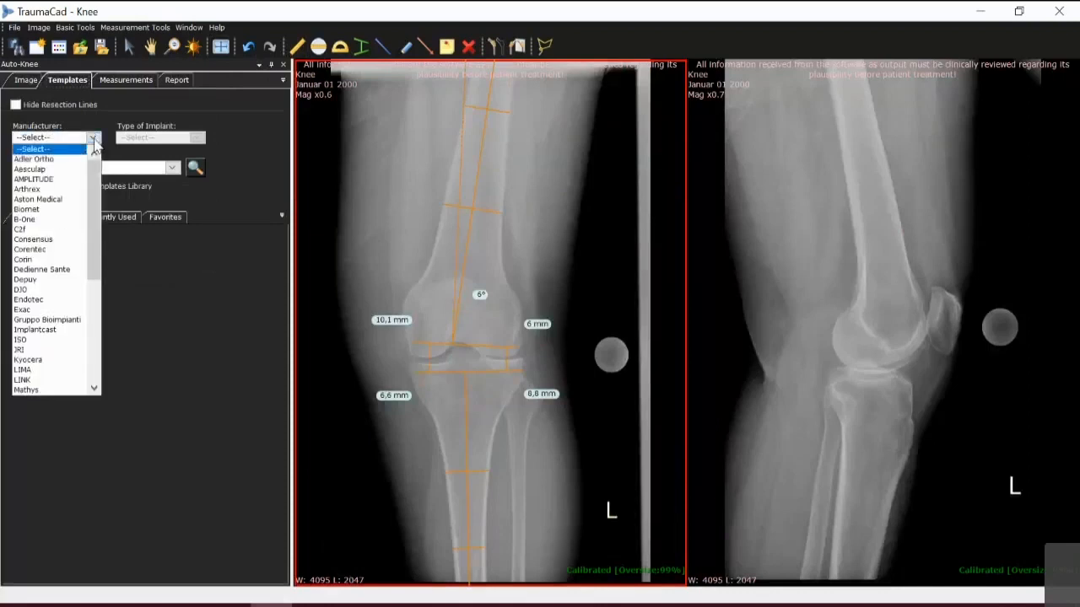
click(99, 297)
click(101, 205)
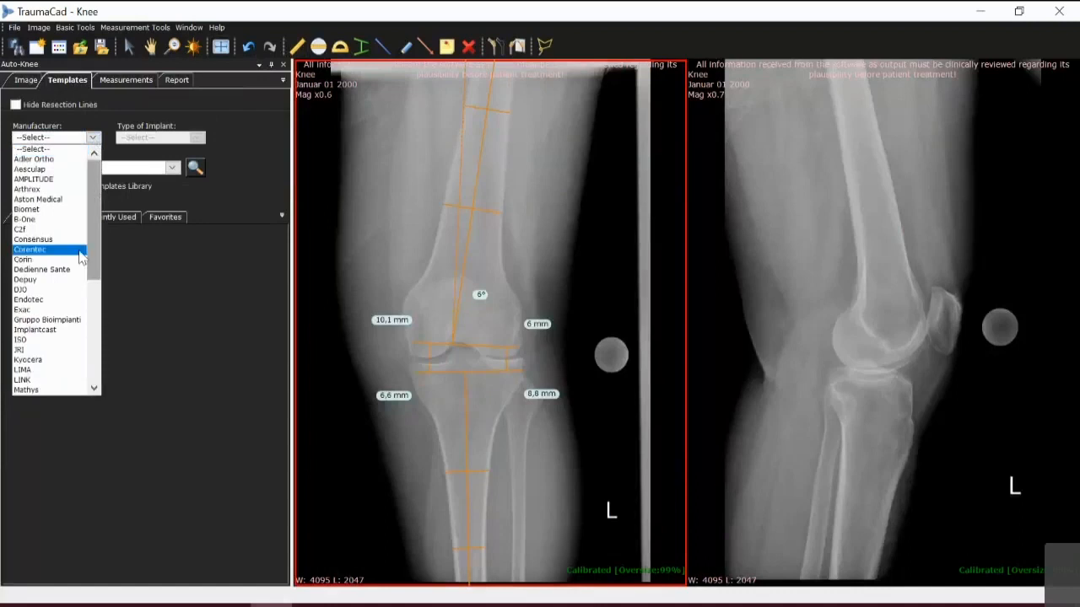
click(25, 280)
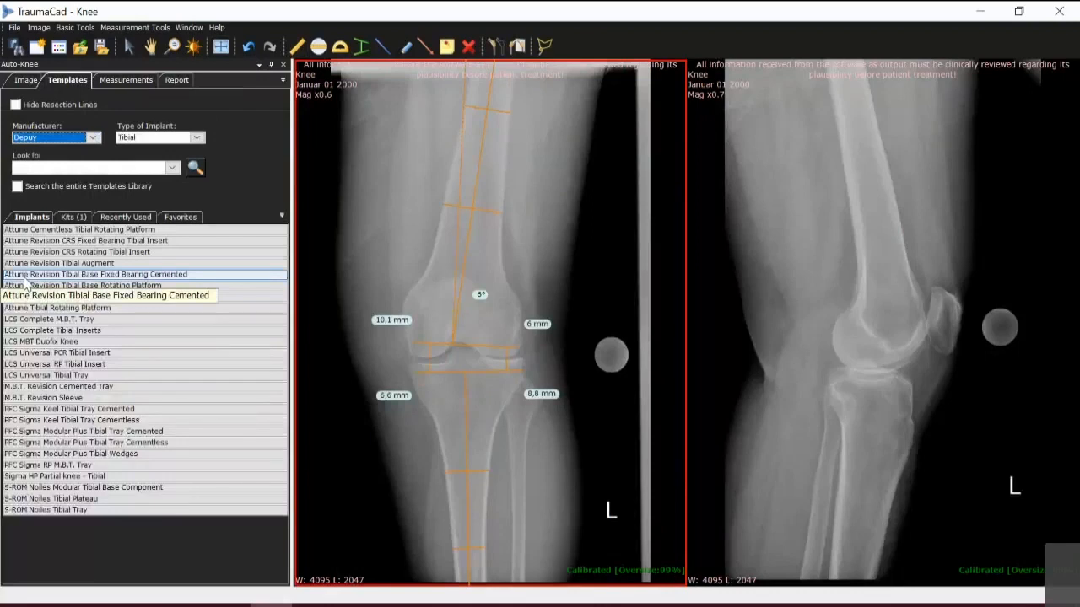
click(198, 138)
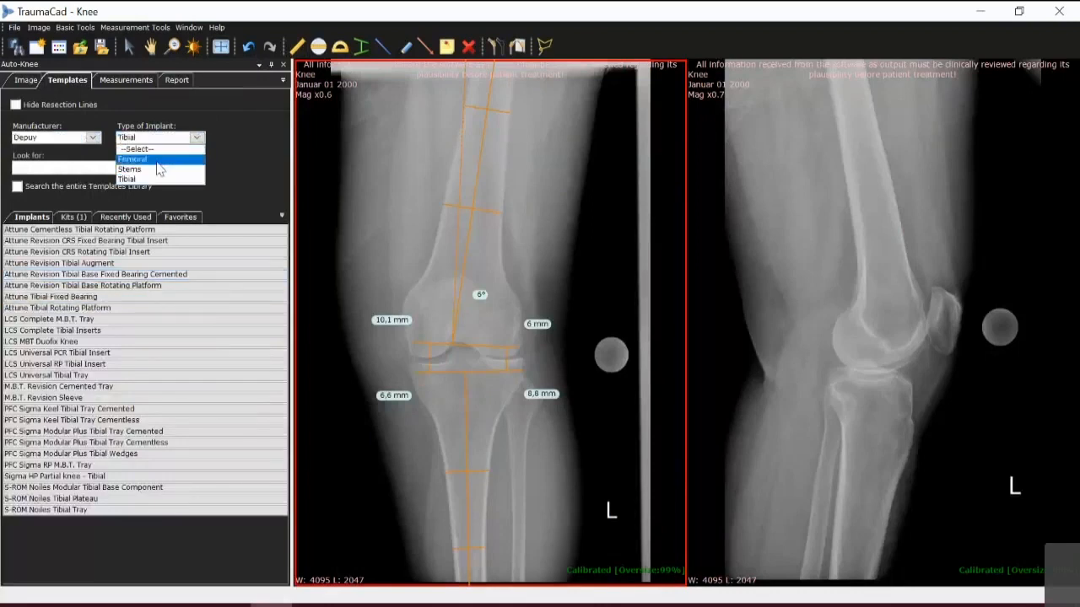
click(159, 160)
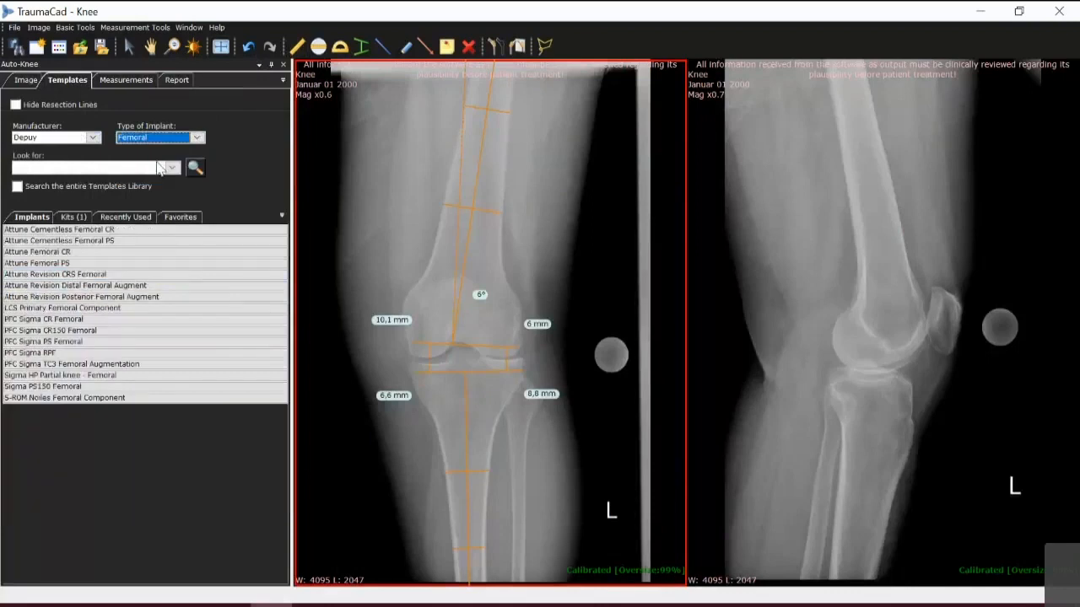
Add the Attune Femoral CR template and move it down onto the femoral condyles in the lateral image
double_click(56, 253)
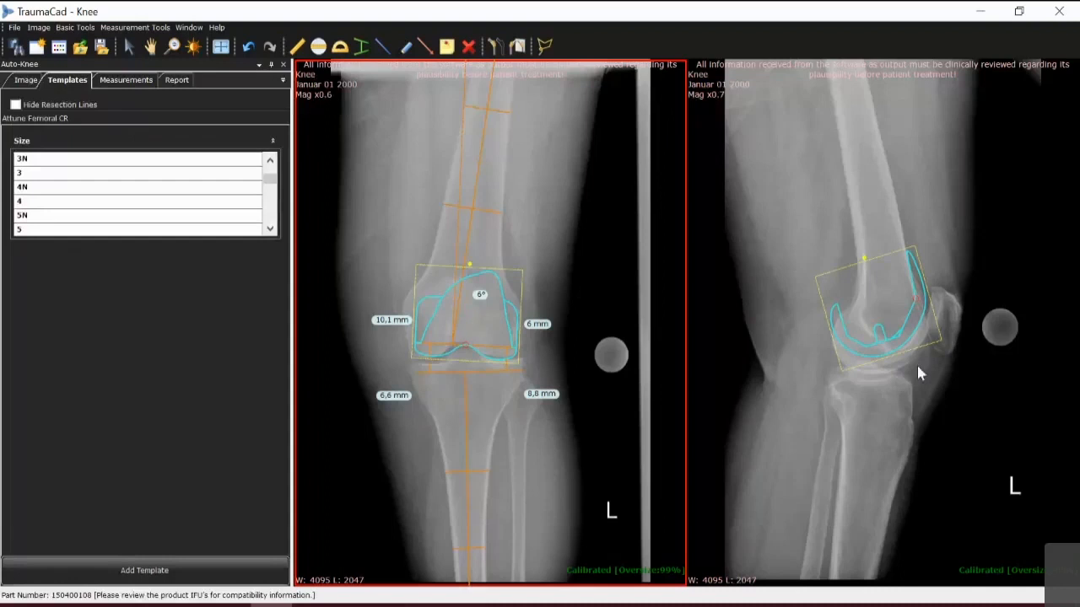
drag(883, 336, 883, 350)
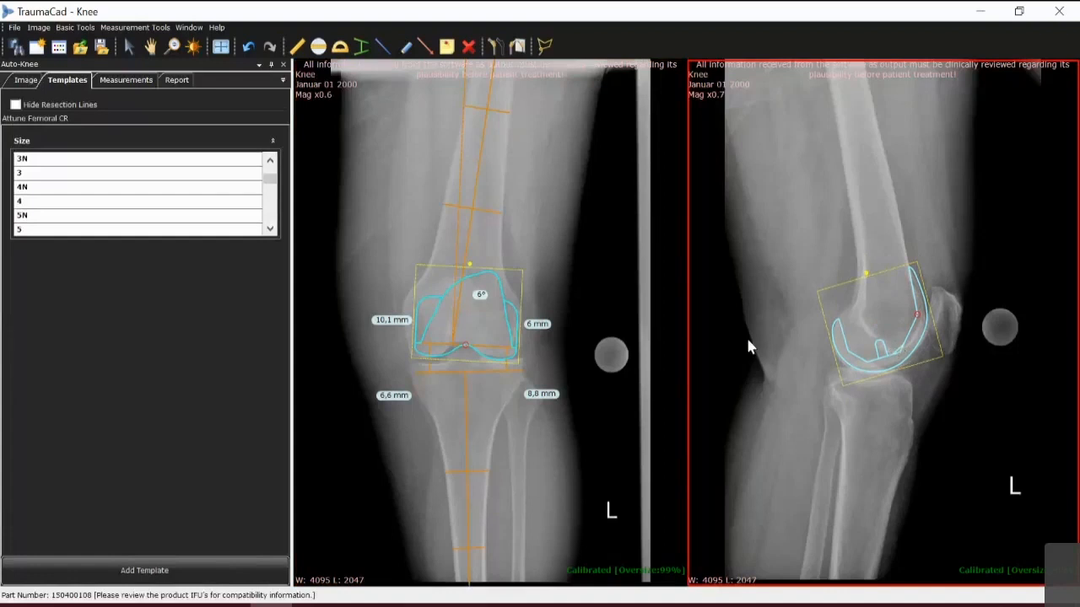
Compare femoral component sizes from 3 upward, set size 8, and fine-tune its position on the lateral femur
click(220, 177)
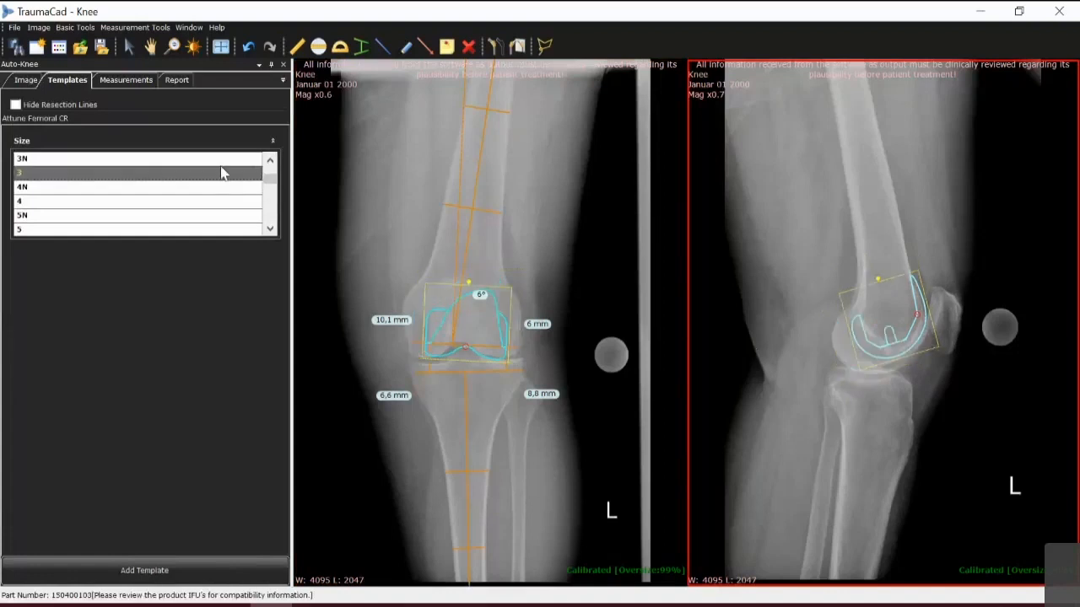
click(224, 201)
click(224, 217)
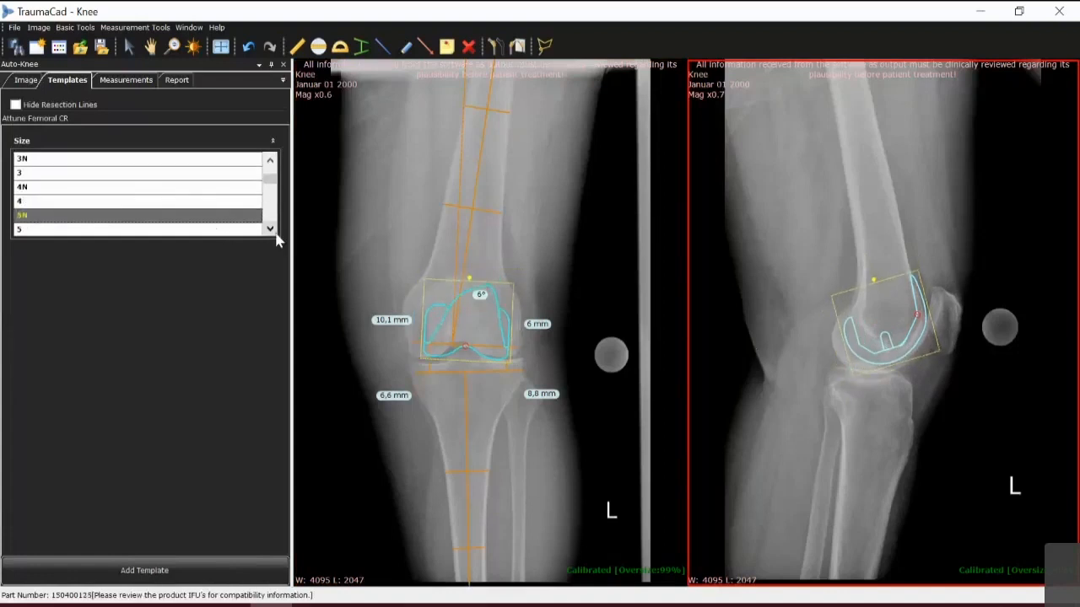
click(270, 229)
click(270, 228)
click(184, 204)
click(189, 221)
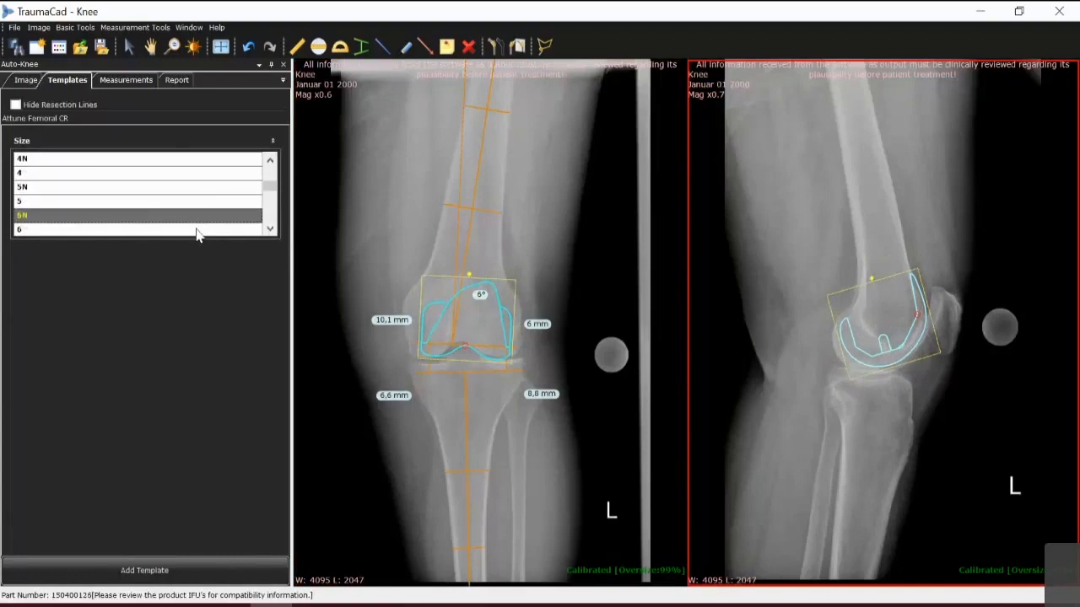
click(270, 228)
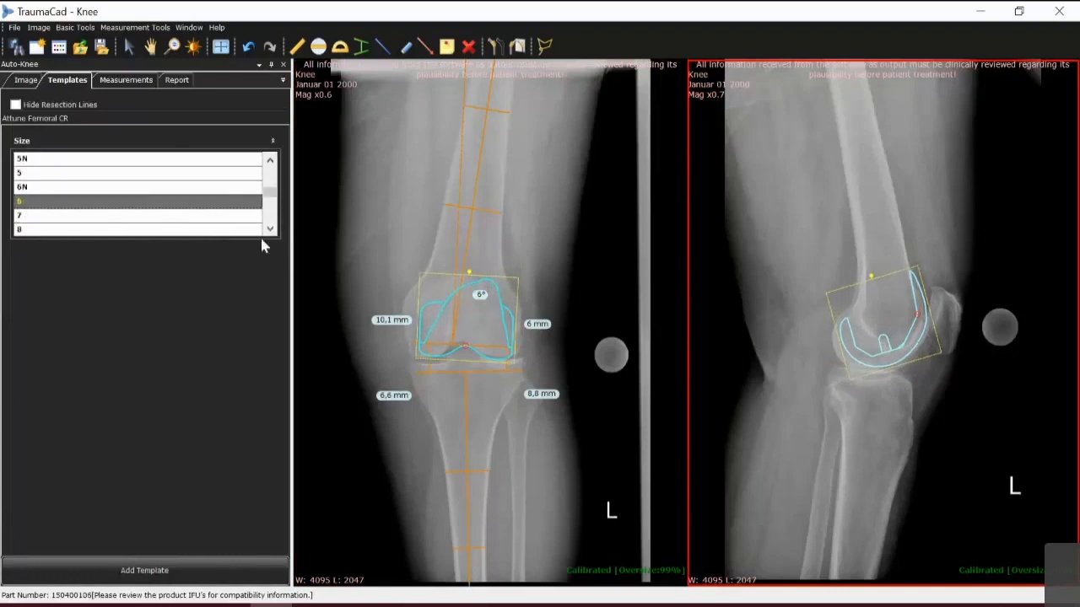
click(202, 231)
drag(840, 345, 842, 350)
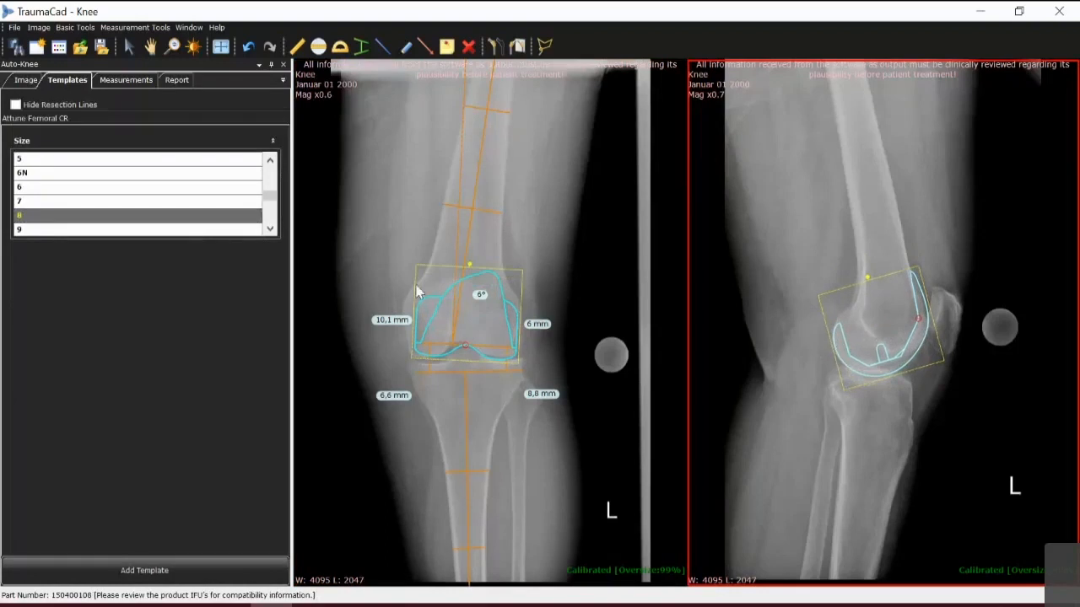
Return to the template library and filter the Depuy implants to type Tibial
click(157, 571)
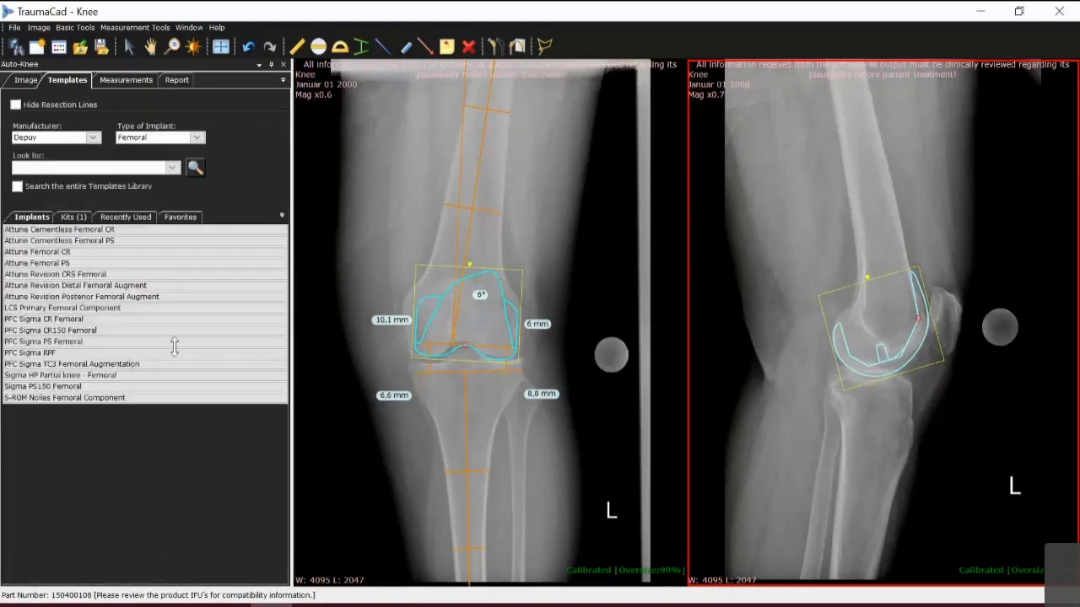
click(196, 138)
click(129, 179)
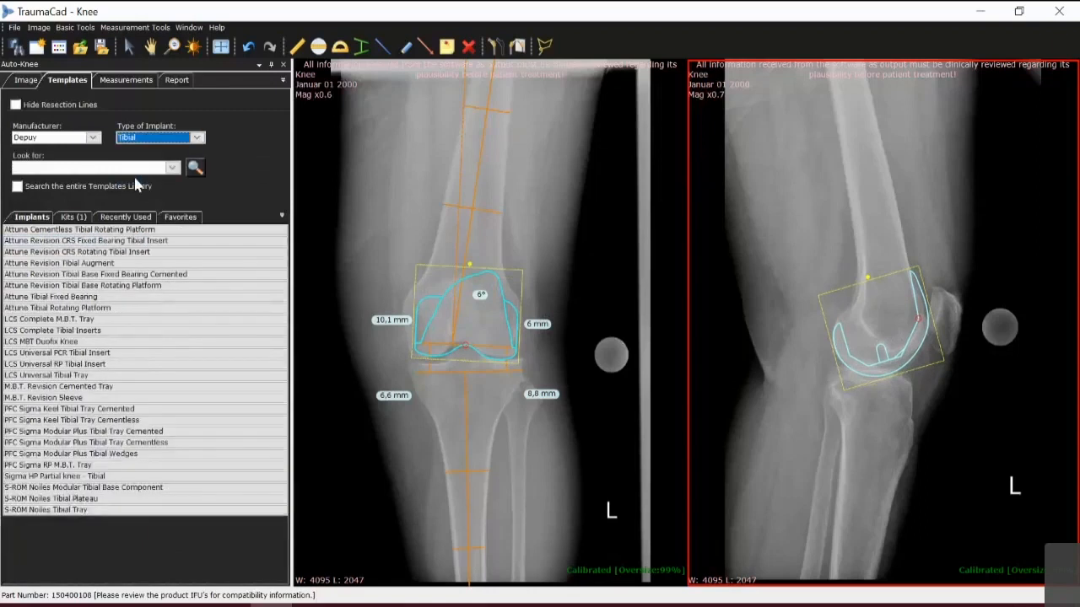
Add the Attune Cementless Tibial Rotating Platform template, then move and rotate it onto the tibial plateau in the lateral image
double_click(91, 252)
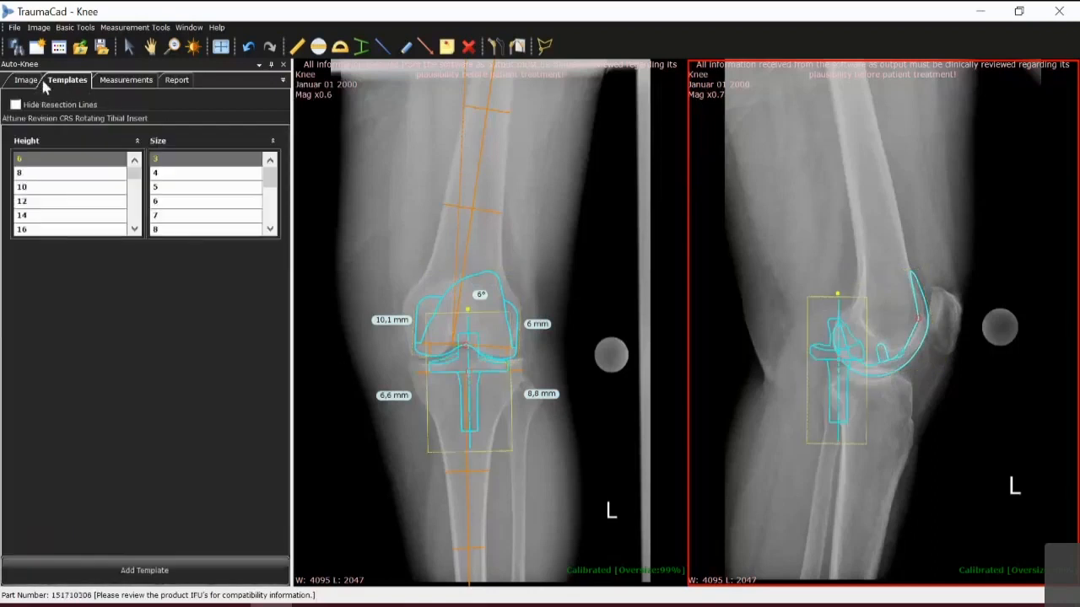
click(248, 47)
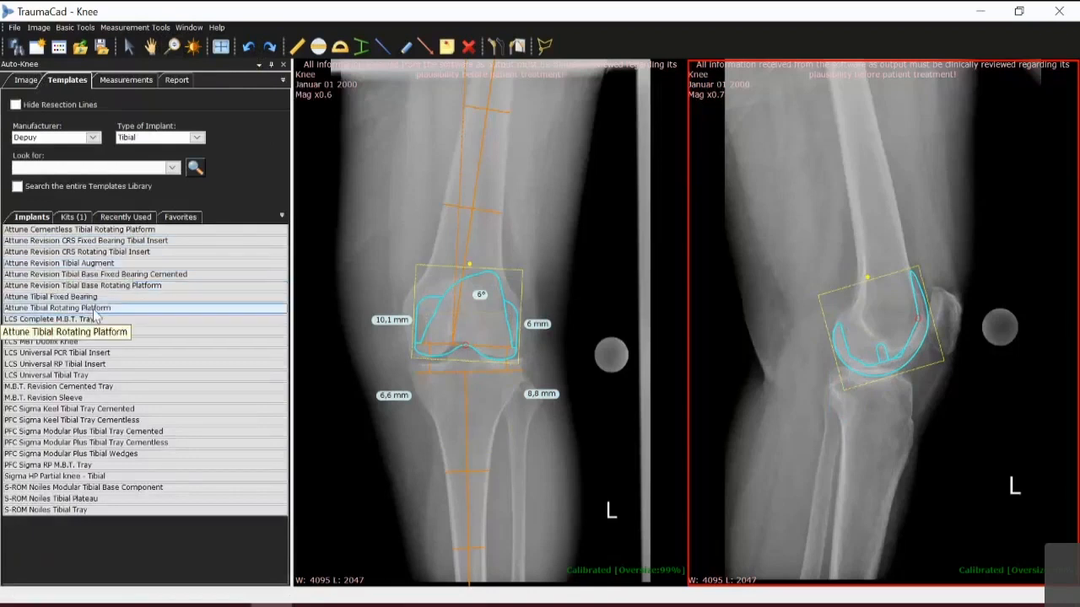
double_click(111, 231)
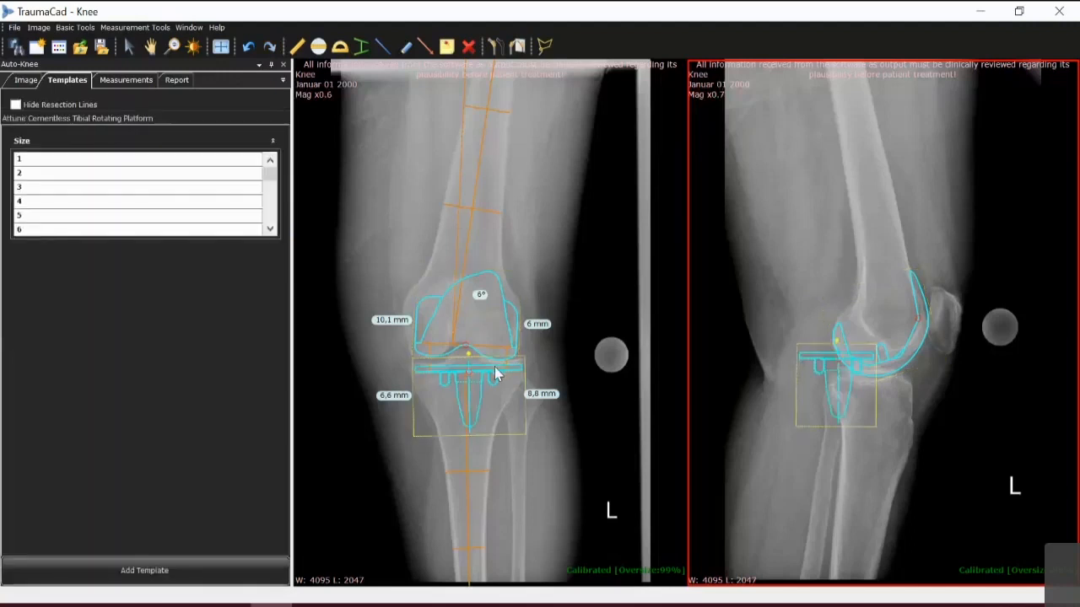
drag(815, 362, 847, 388)
mouse_move(872, 369)
mouse_down()
mouse_move(880, 362)
mouse_move(874, 368)
mouse_up()
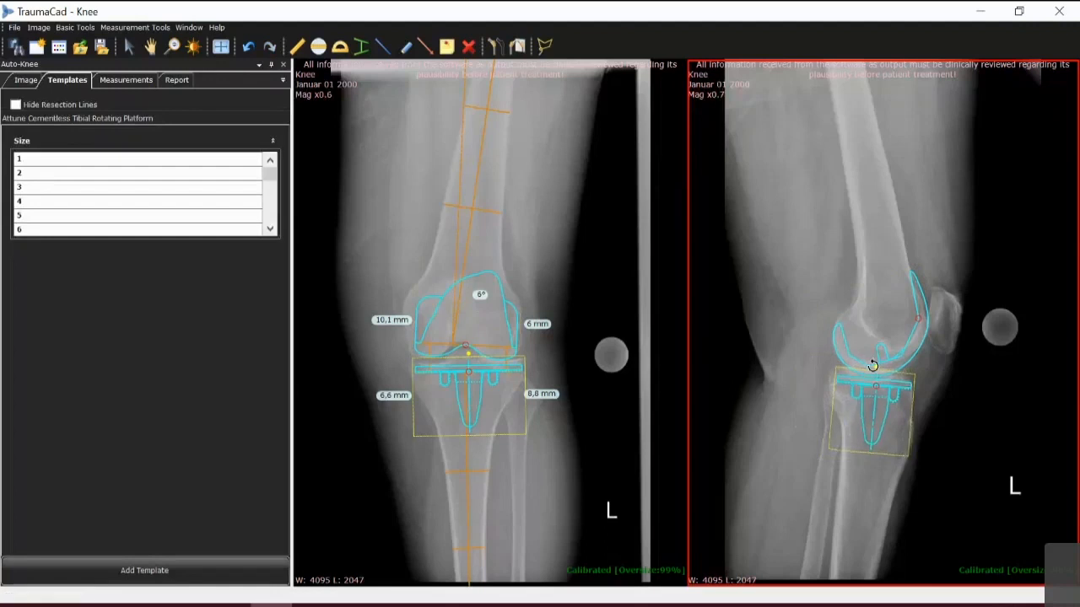
Compare sizes of the tibial rotating platform and set it to size 8
click(97, 174)
click(118, 215)
click(269, 229)
click(269, 228)
click(174, 212)
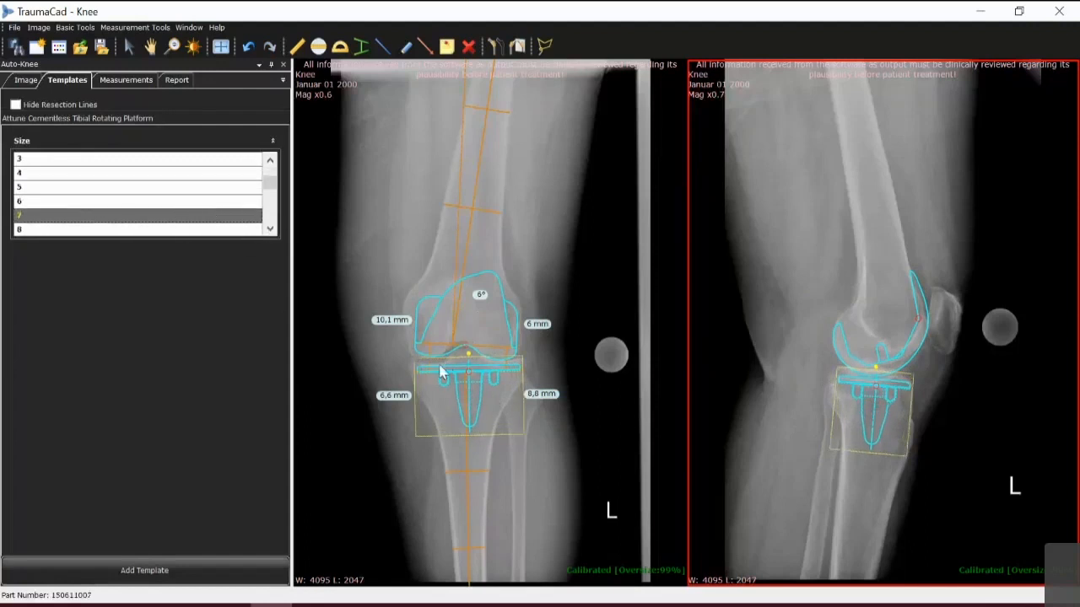
scroll(253, 233, down, 1)
key(Down)
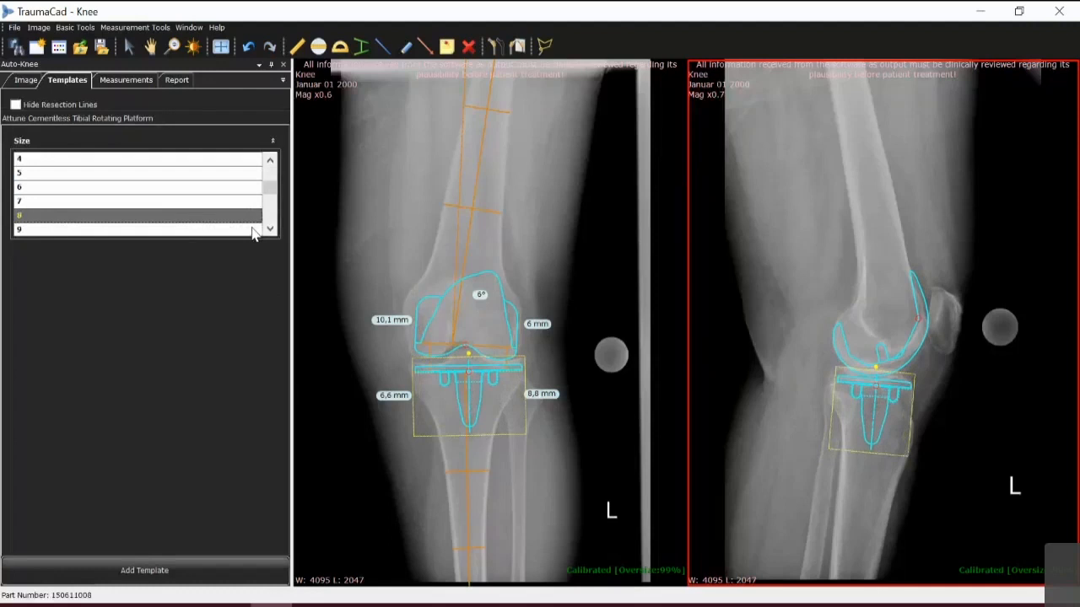
Select the AP resection line on the frontal image to review its resection heights, measured angles and cutting angles
click(126, 80)
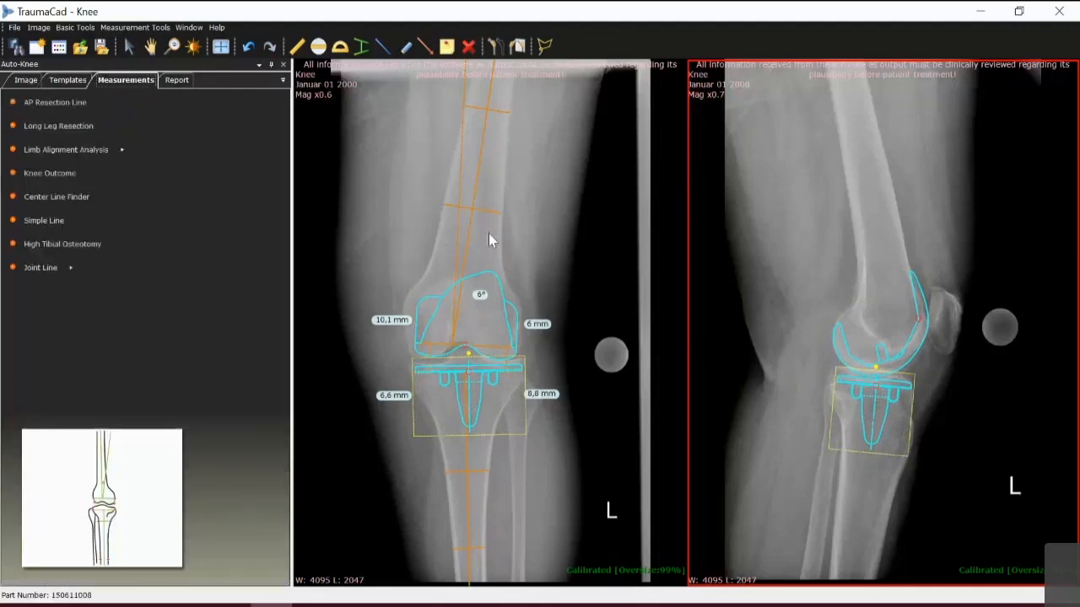
click(473, 210)
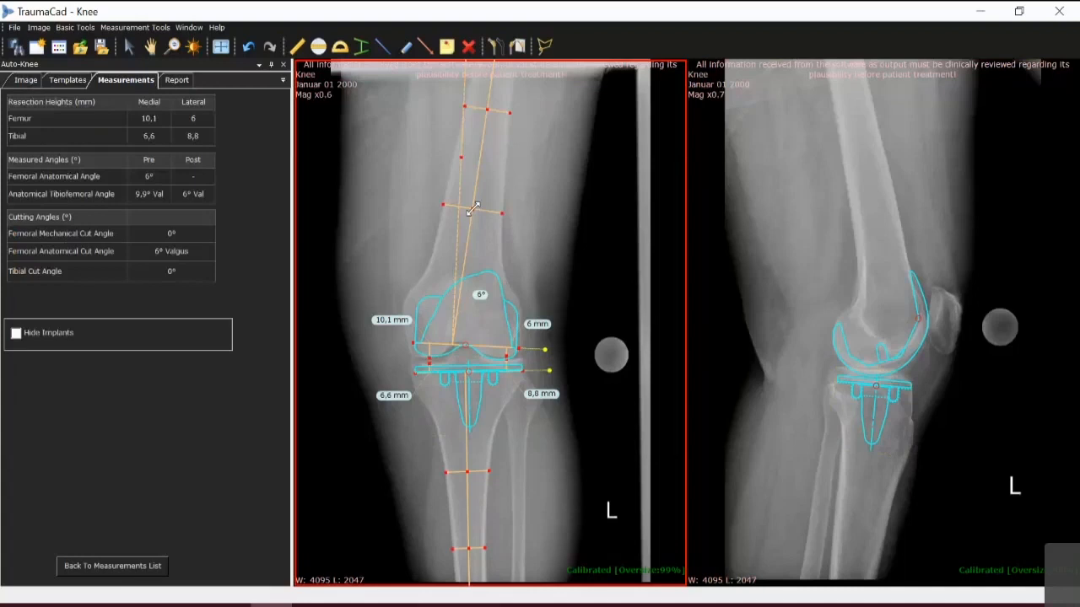
right_click(448, 371)
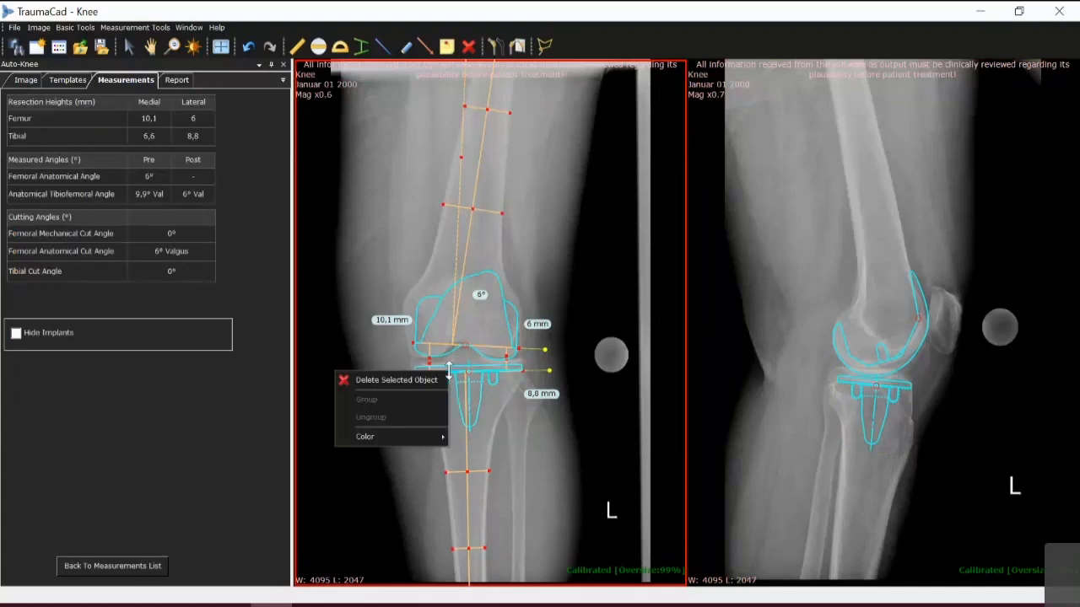
Apply Show Alignment to the femoral component on the frontal image
click(506, 313)
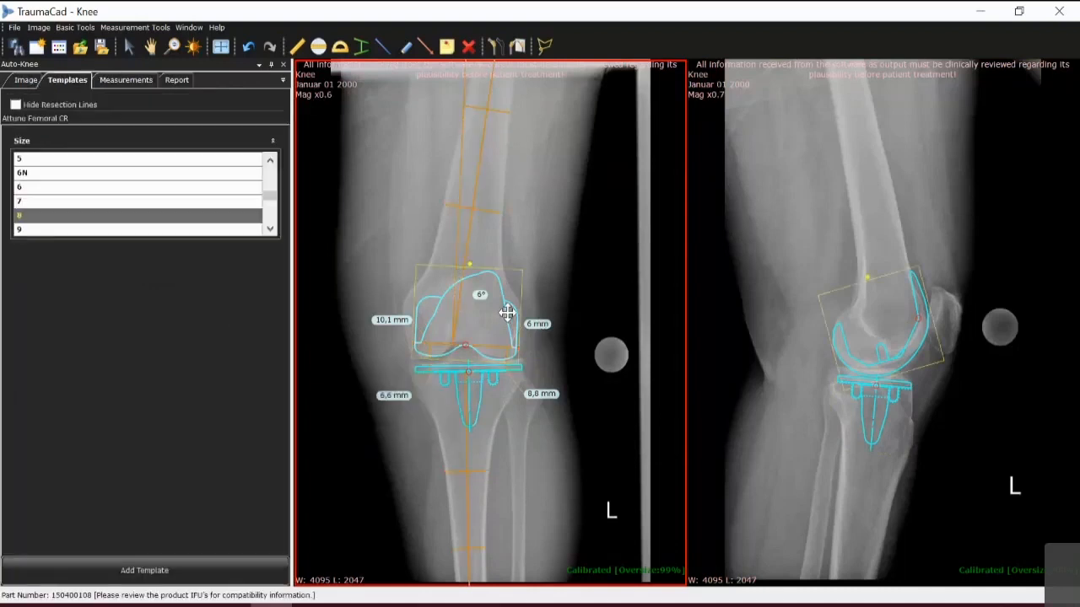
right_click(506, 312)
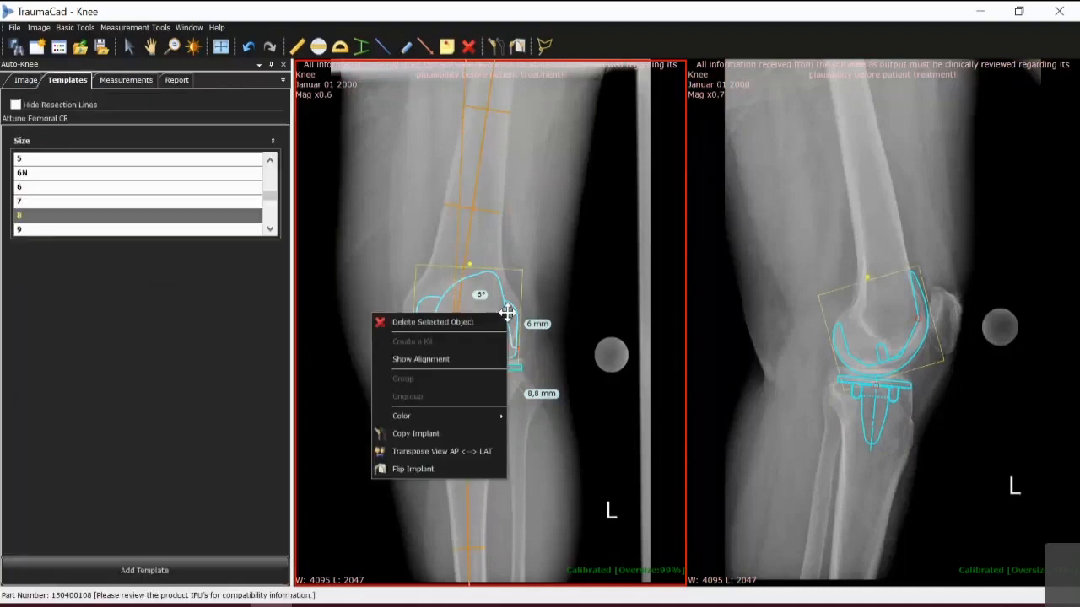
click(443, 361)
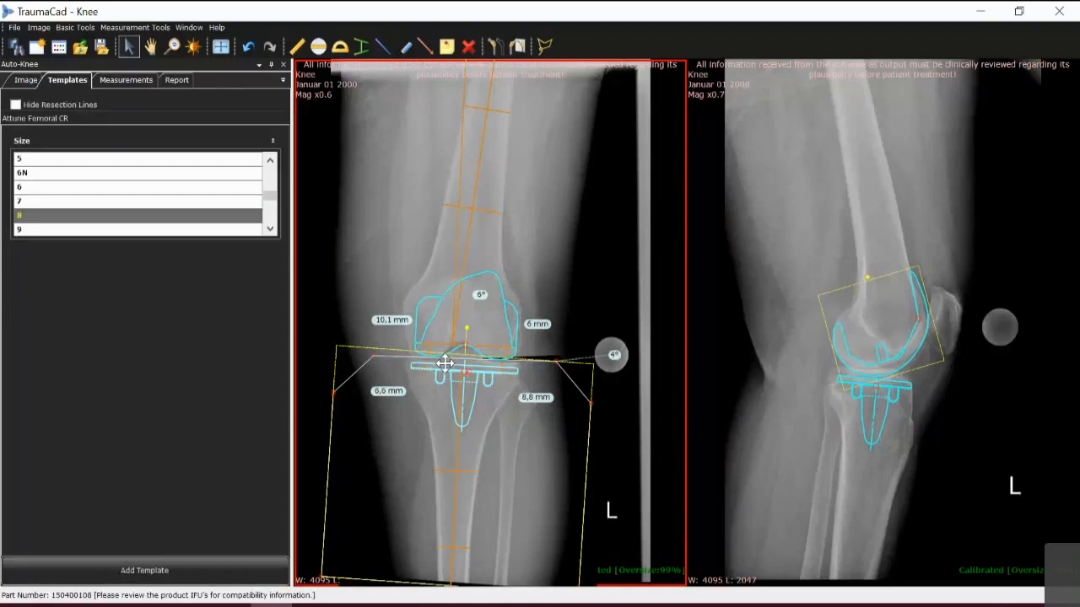
Generate the pre-operative planning report with original and templated images, review its implant and measurement sections, and close it
click(175, 79)
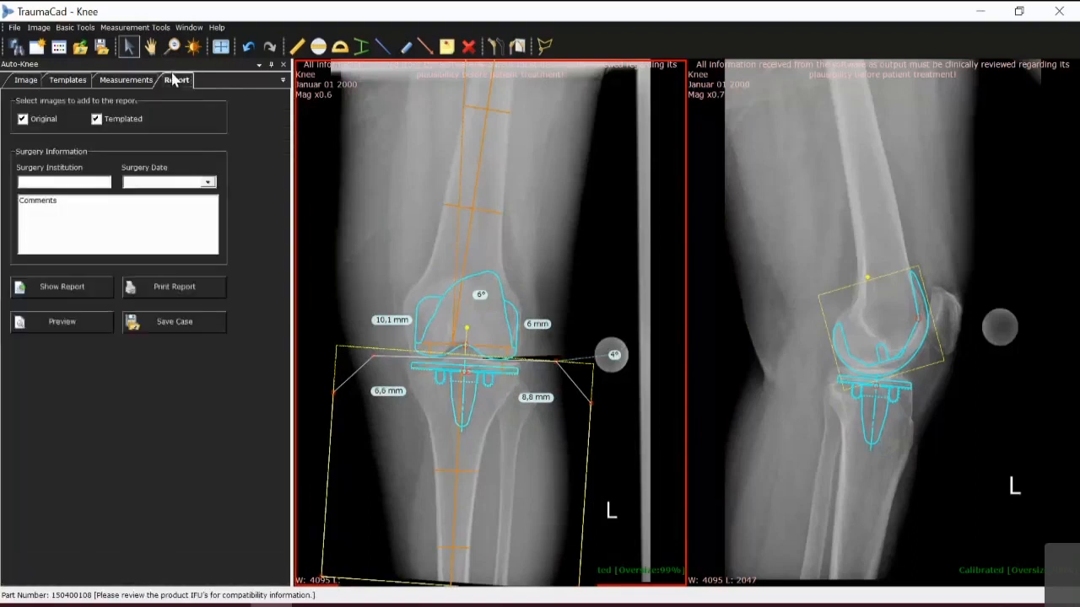
click(73, 287)
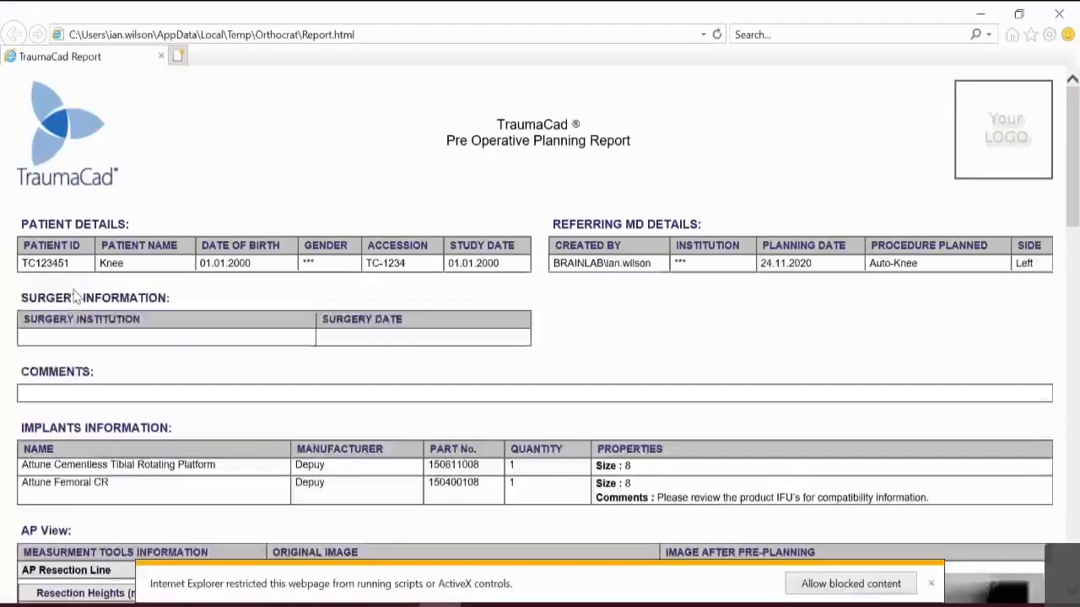
scroll(688, 287, down, 4)
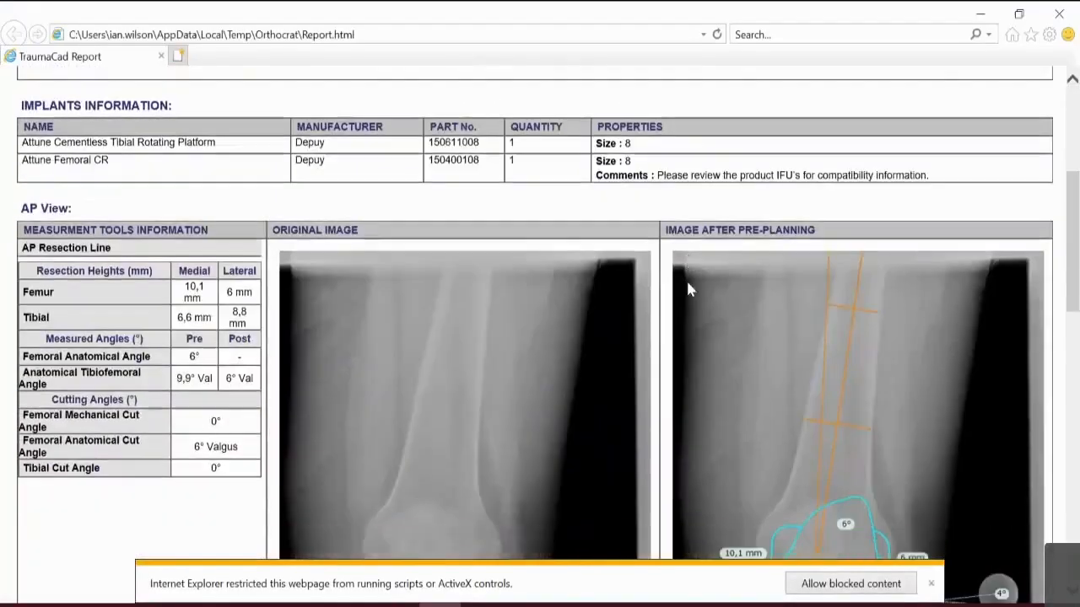
scroll(688, 289, down, 8)
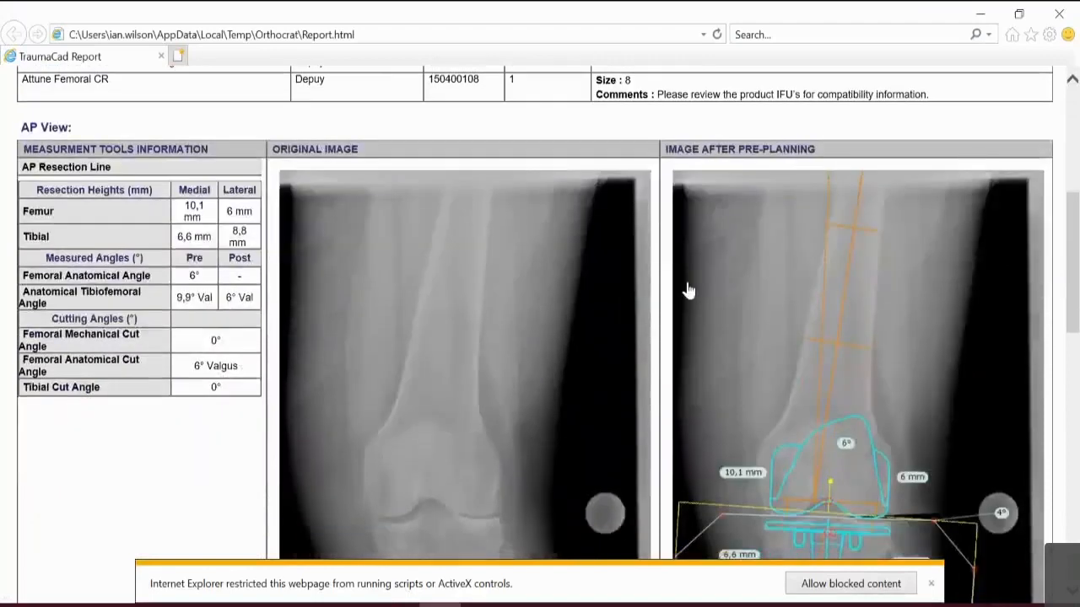
scroll(688, 290, down, 2)
scroll(689, 289, up, 13)
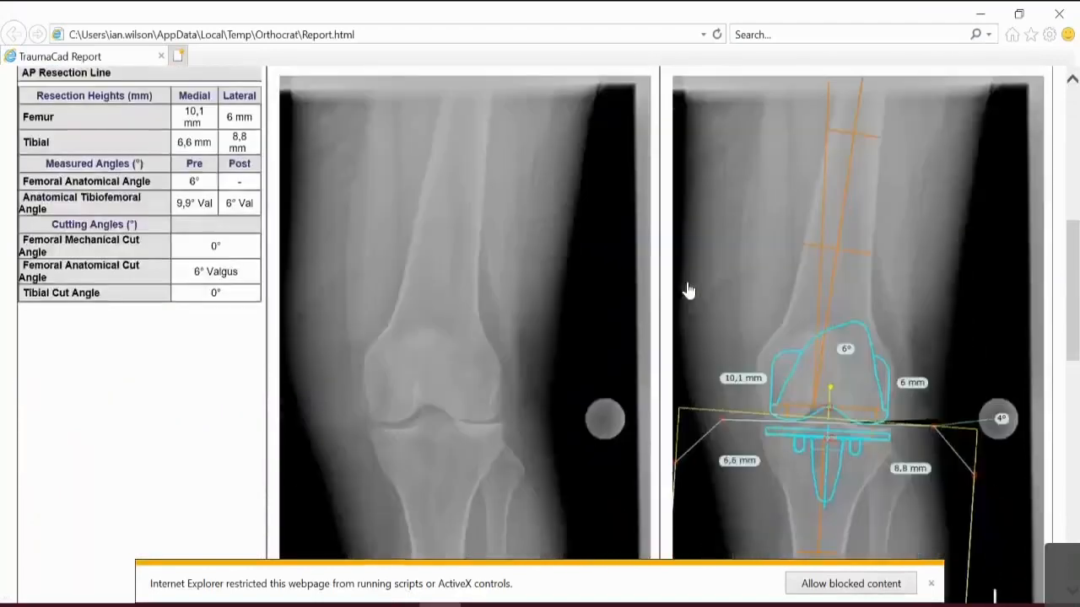
scroll(687, 289, up, 1)
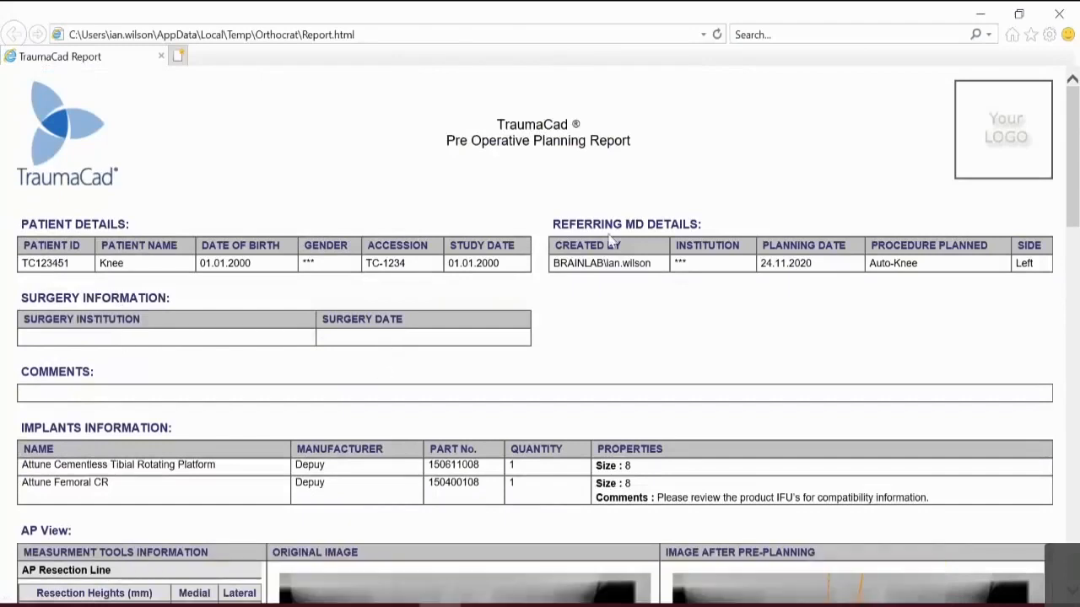
click(1060, 15)
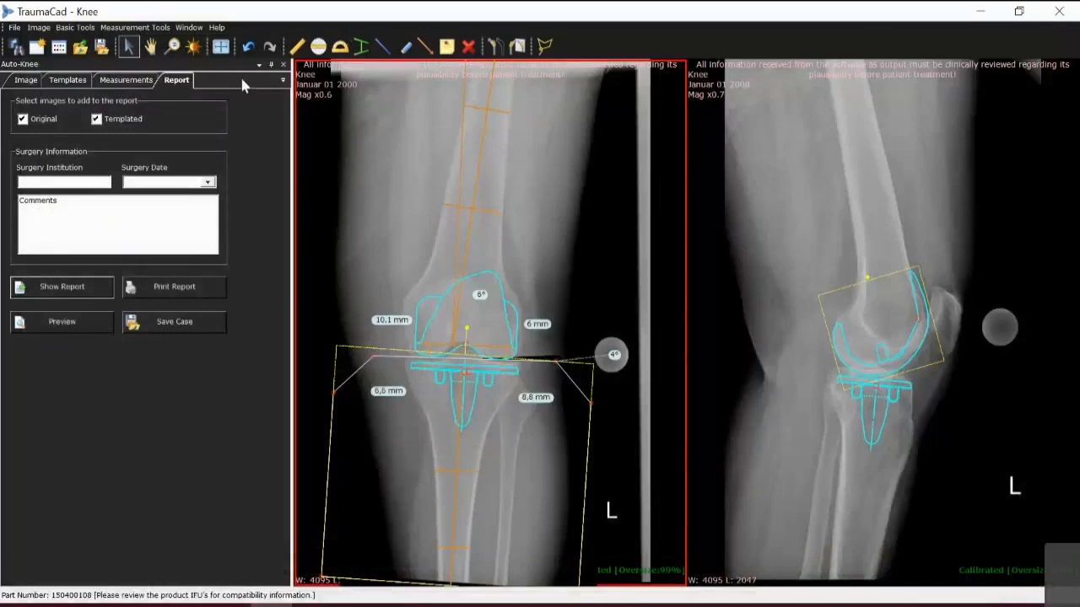
View the Save Case destination options and dismiss them without saving
click(166, 325)
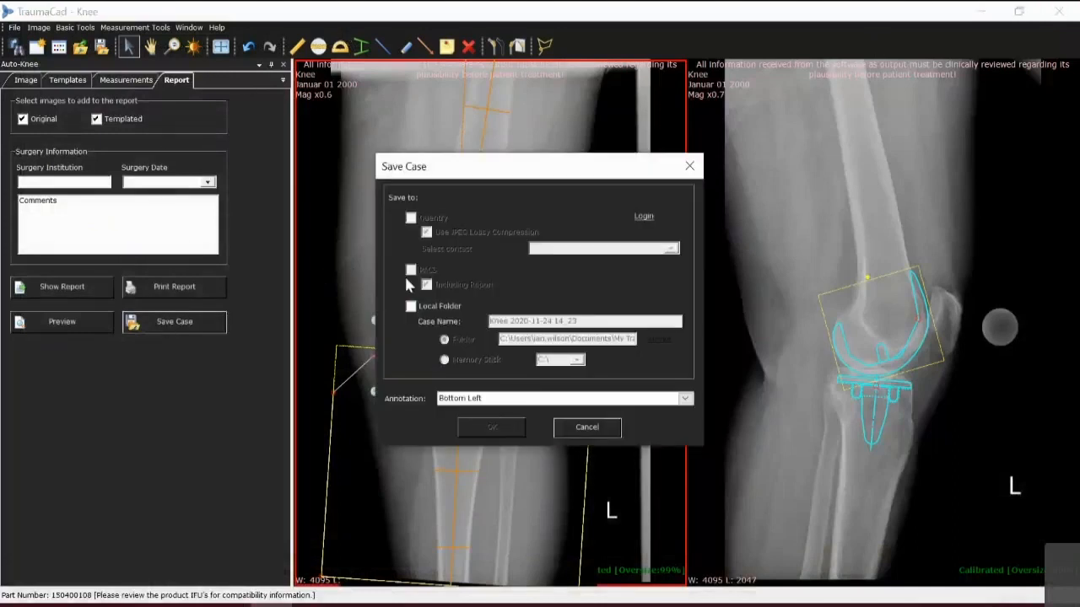
click(566, 426)
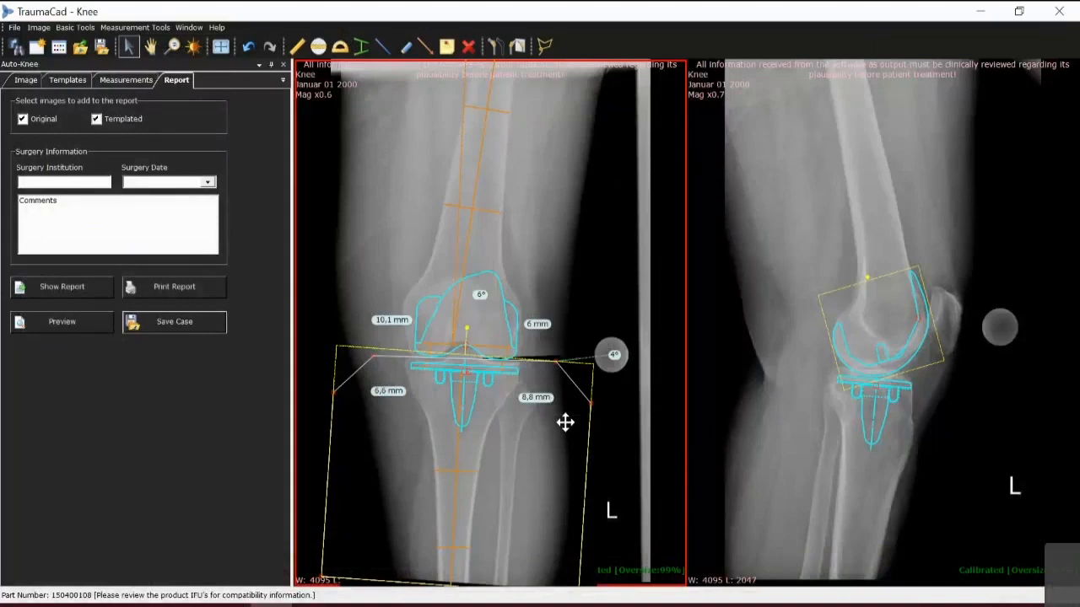
Leave the planned case and reopen the Knee study from the local cache
click(40, 53)
click(476, 347)
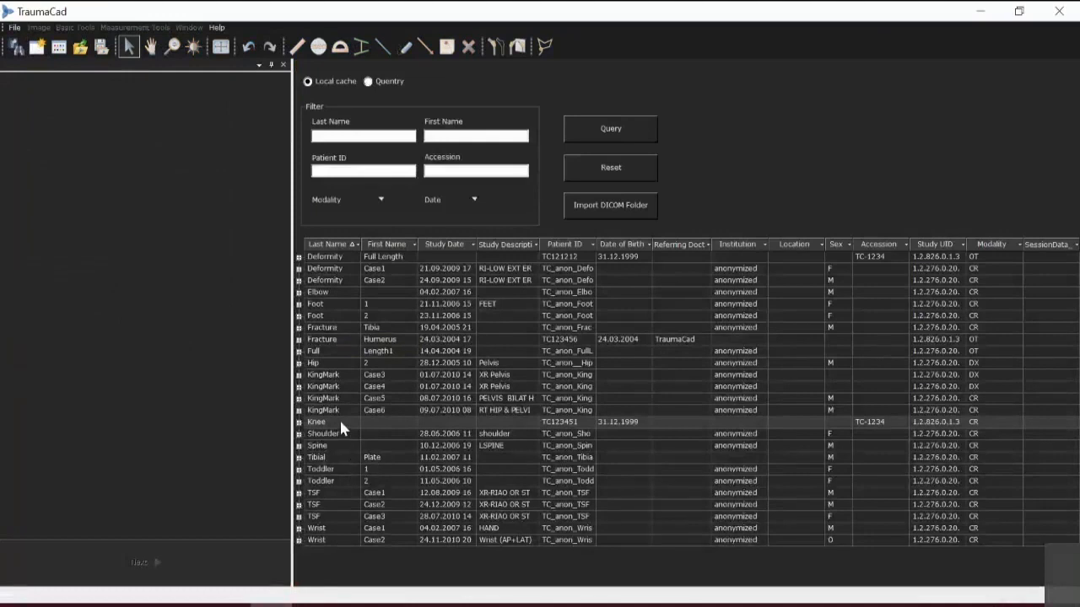
double_click(340, 425)
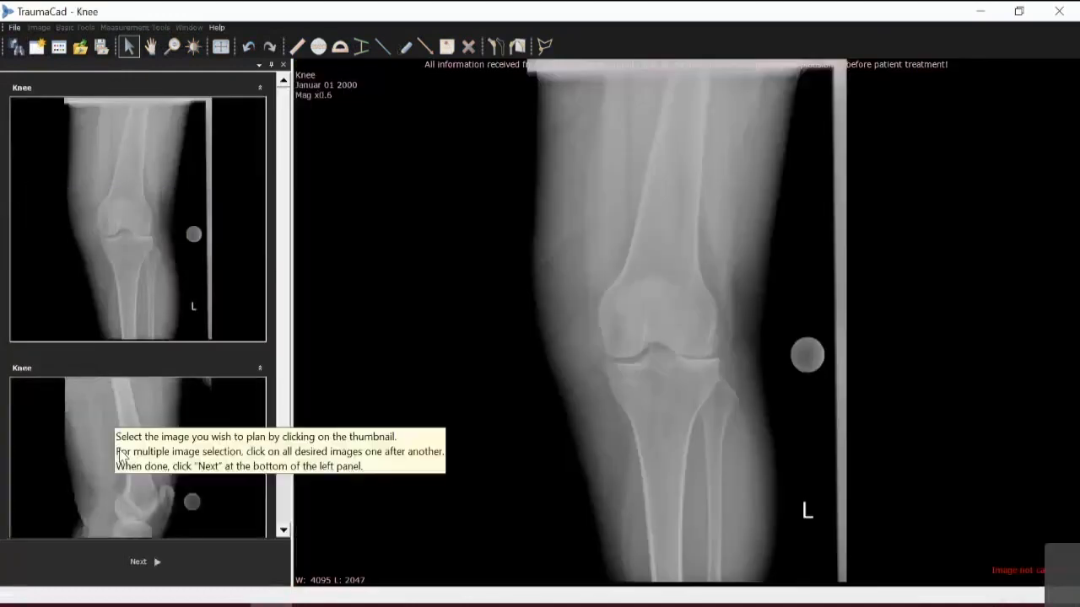
Add the lateral knee image to the frontal one and start the Auto-Knee procedure
click(120, 455)
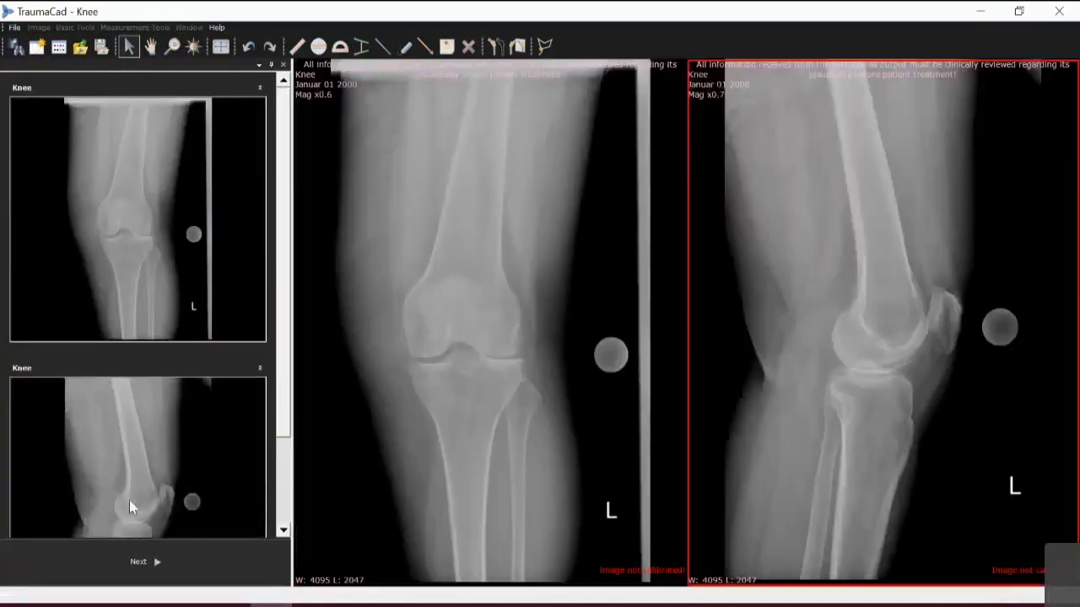
click(157, 570)
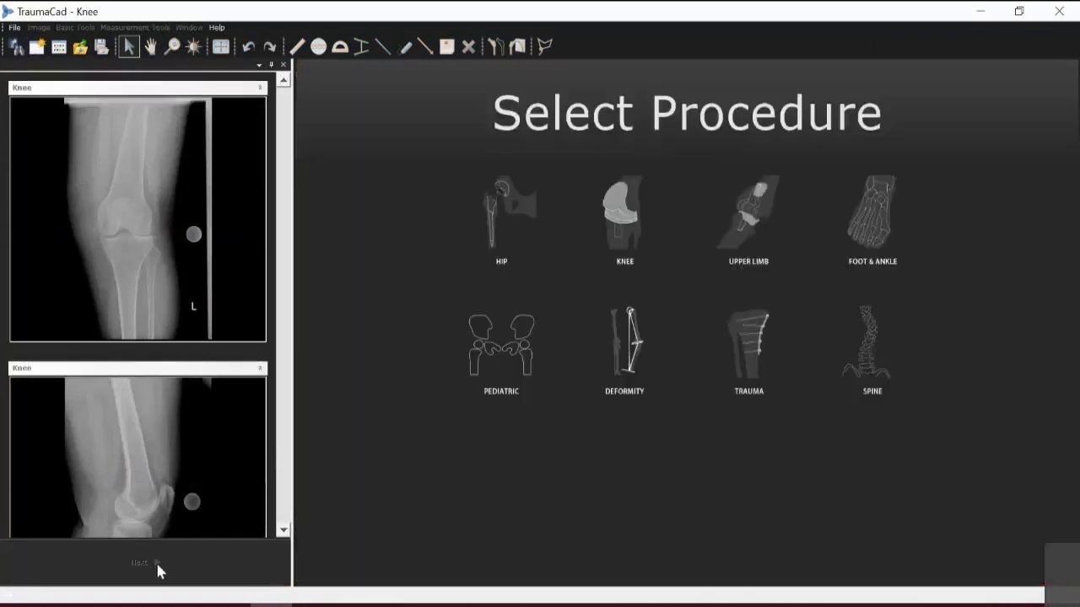
click(616, 232)
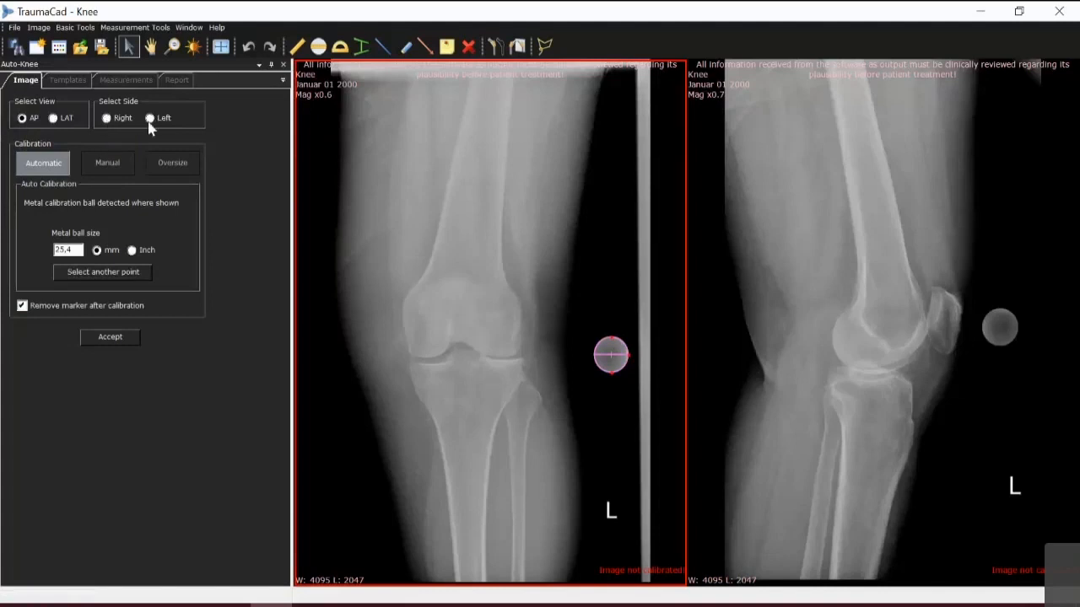
Calibrate both knee images with the 25.4 mm metal ball, assigning the second image as the lateral view of the left side
click(99, 336)
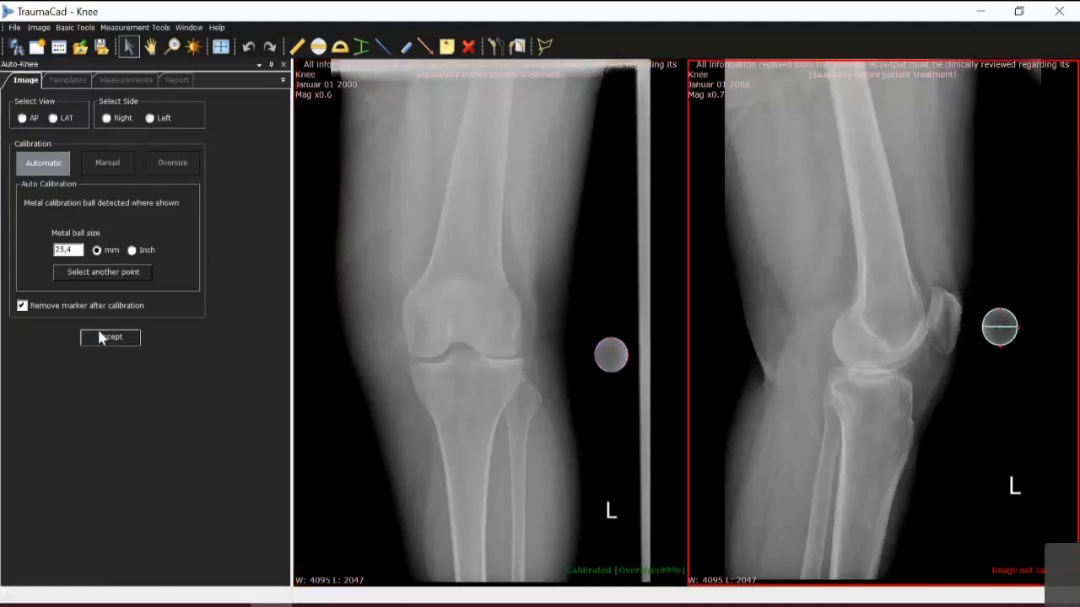
click(53, 118)
click(148, 122)
click(109, 338)
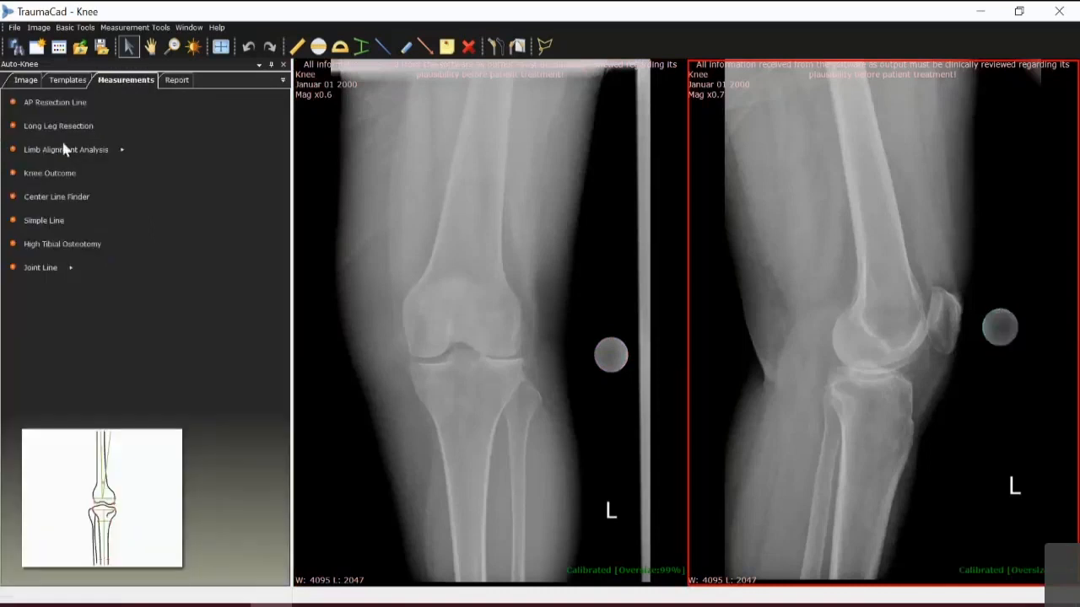
Create the AP resection lines on the frontal knee image and place the Attune implant kit on both views
click(60, 102)
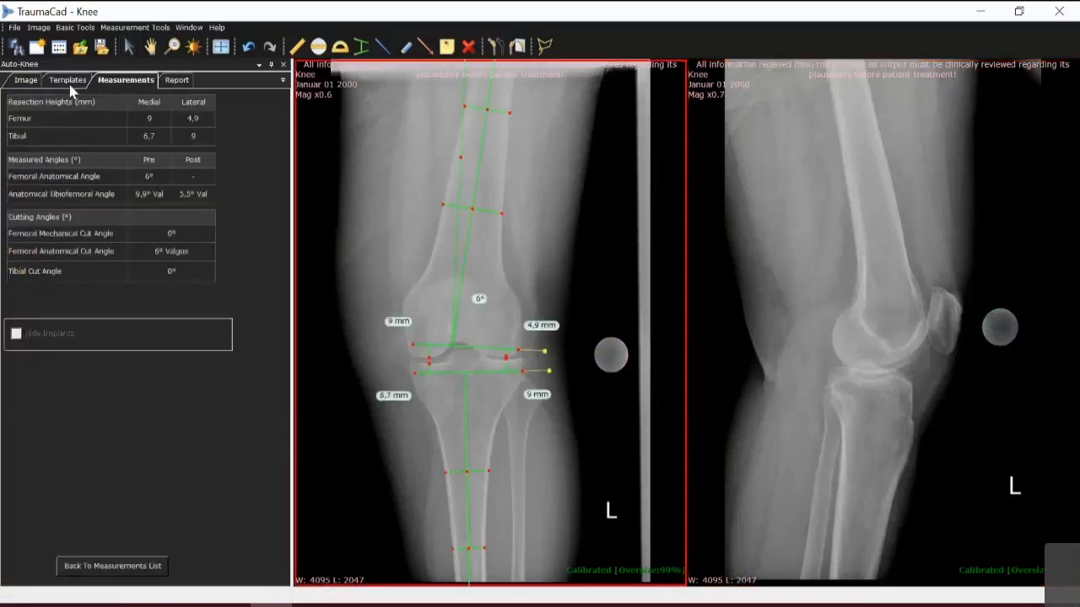
click(69, 81)
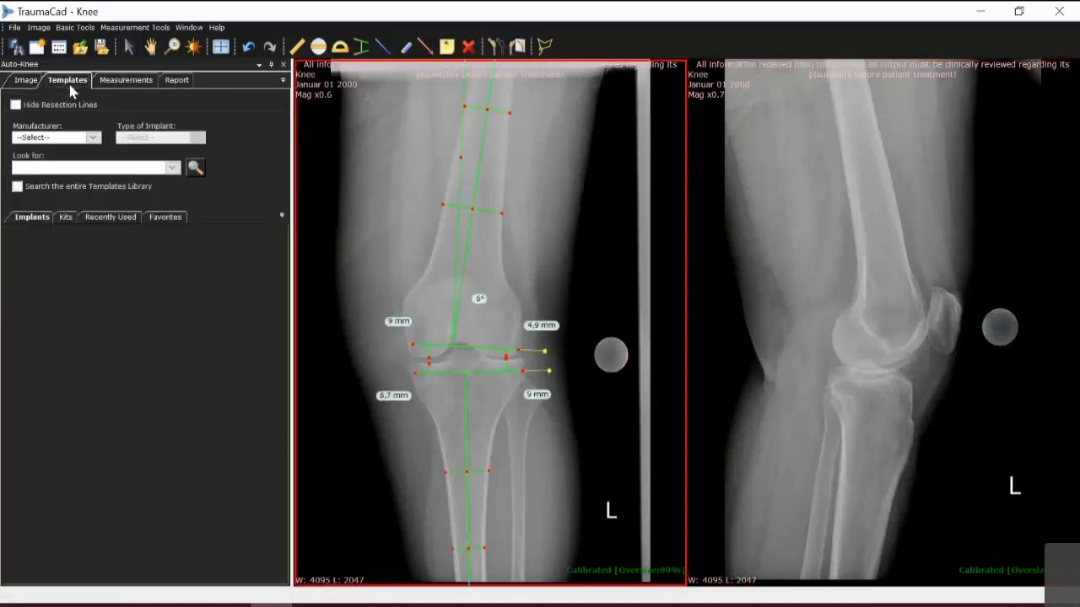
click(67, 217)
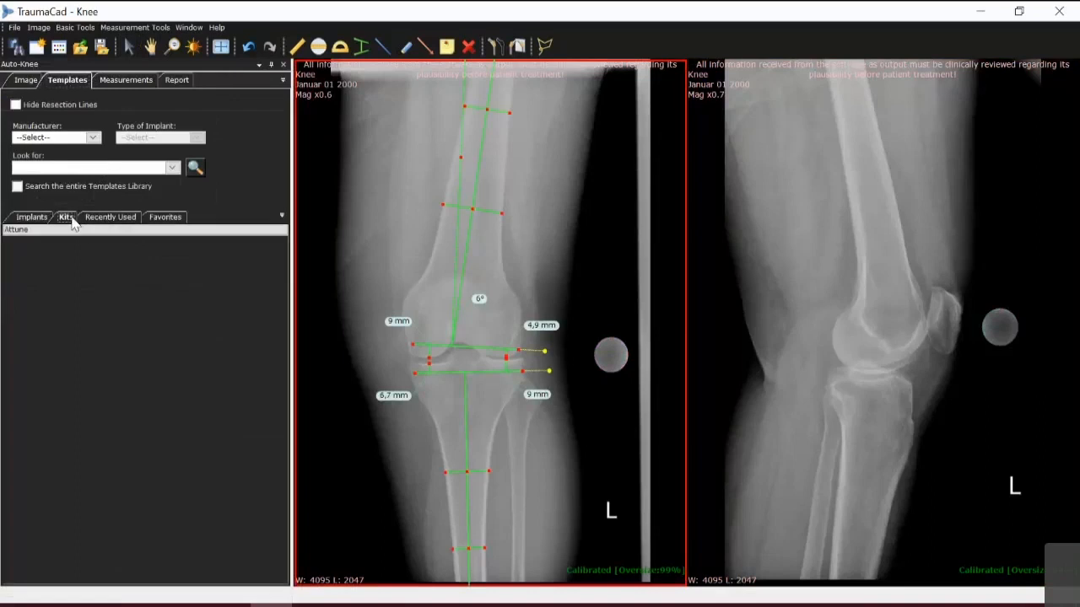
click(67, 231)
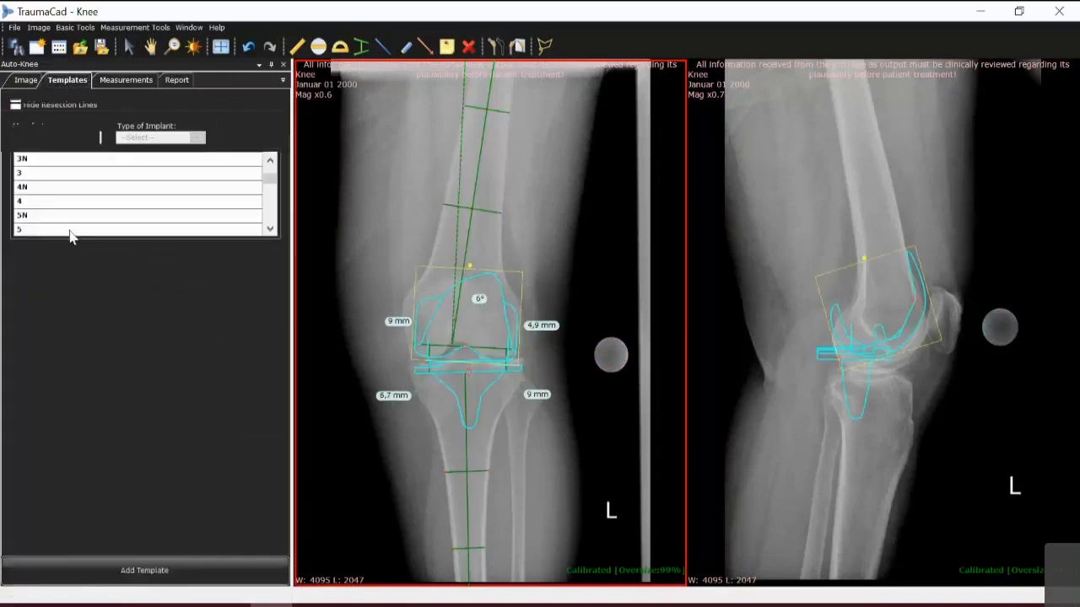
On the lateral view, move and rotate the tibial component onto the proximal tibia and reposition the femoral component on the distal femur
drag(817, 353, 839, 378)
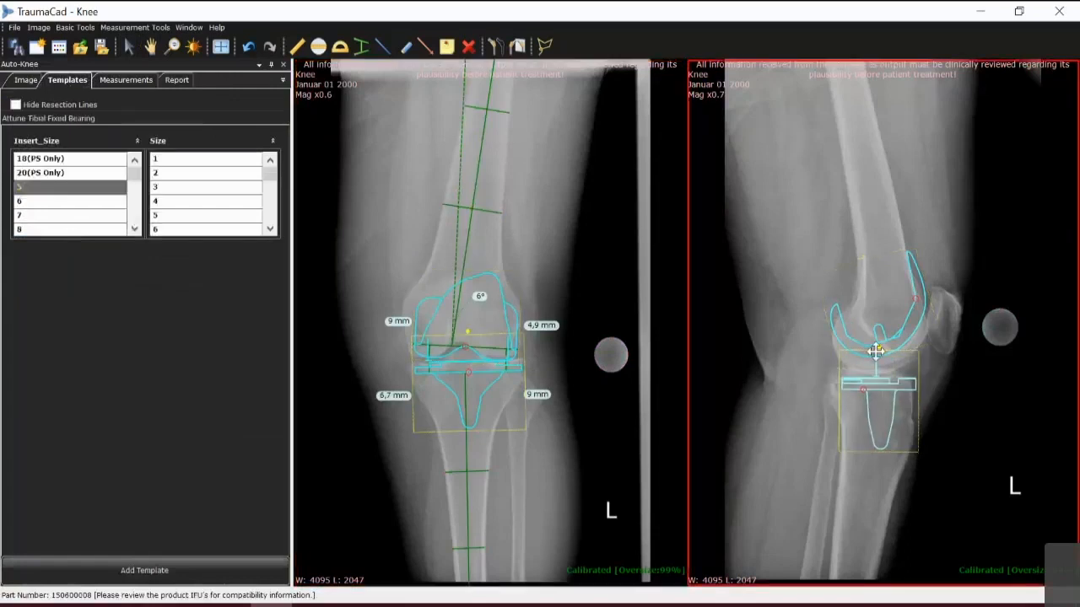
drag(878, 346, 889, 352)
click(911, 312)
drag(912, 313, 916, 333)
Realign the tibial bone segment and its implant with the femoral component on the frontal image
click(447, 377)
right_click(446, 377)
click(385, 424)
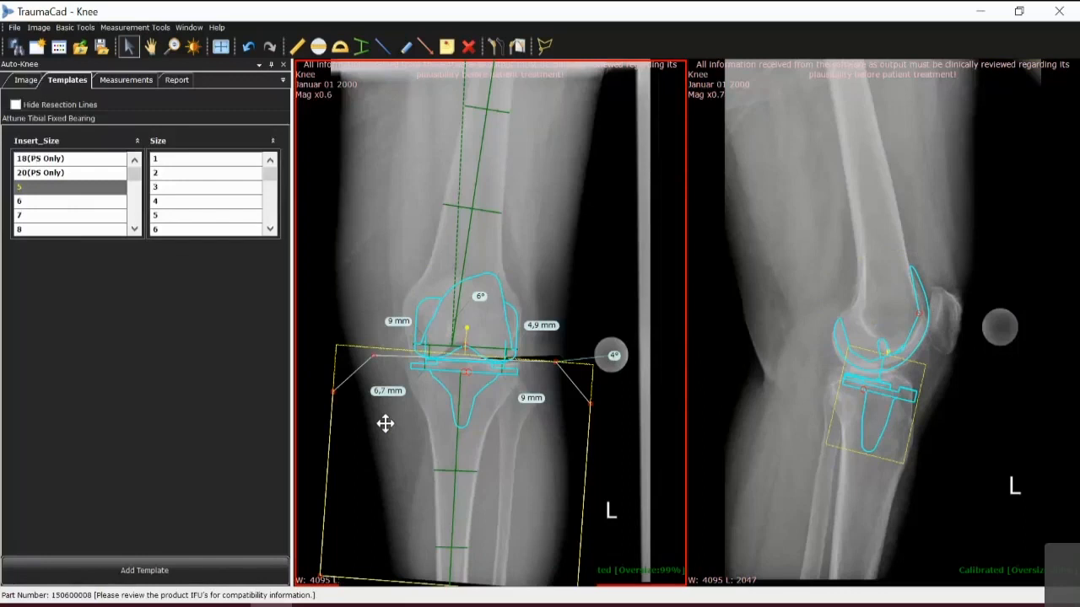
Leave the knee plan without committing its images and open the Full Length1 study from the local cache in the Deformity procedure
click(36, 50)
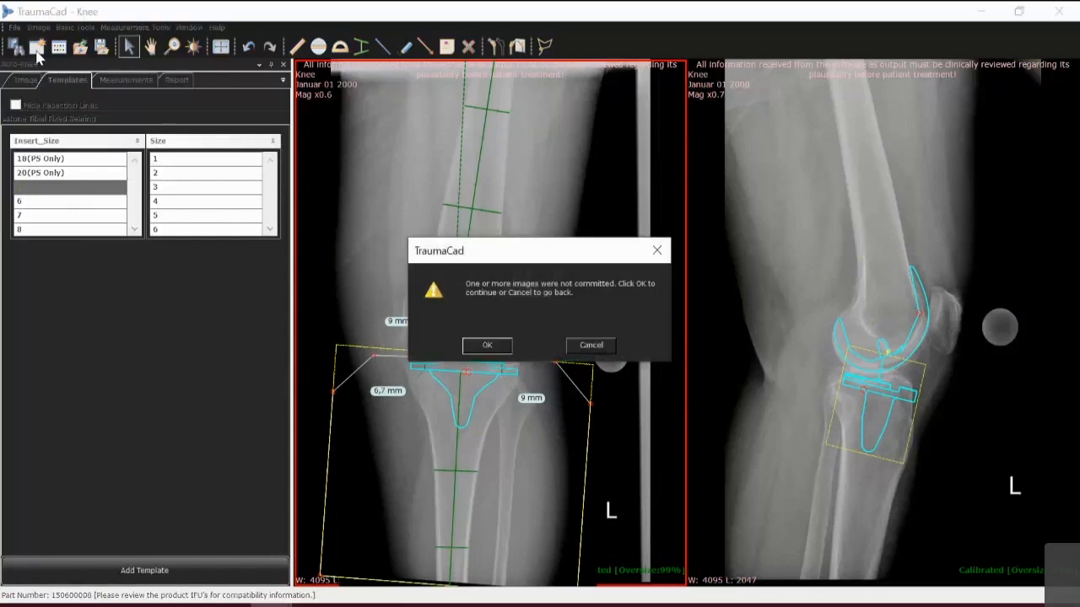
click(487, 344)
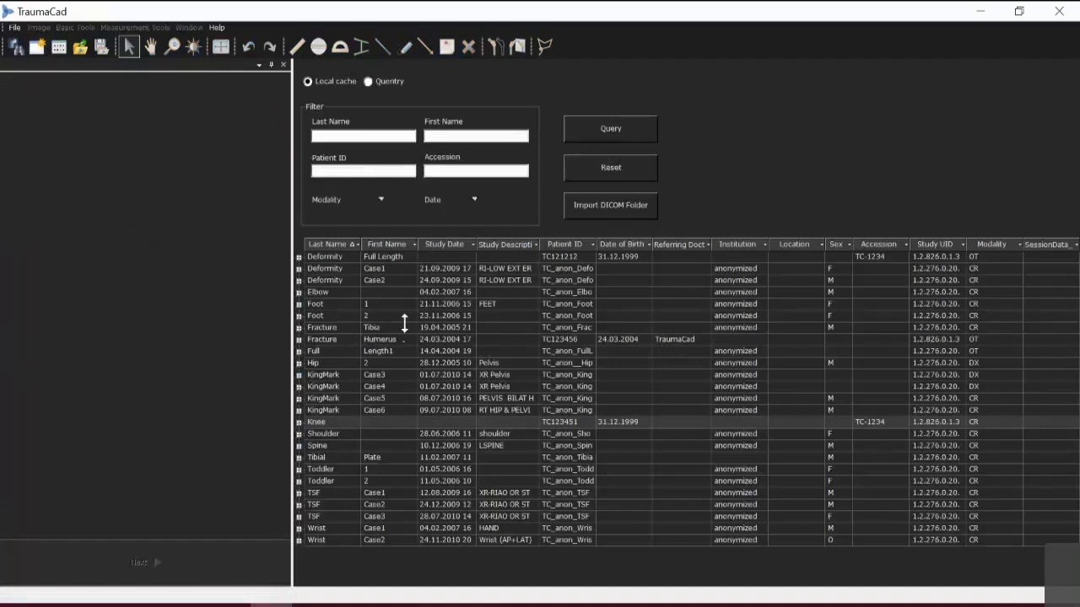
click(343, 351)
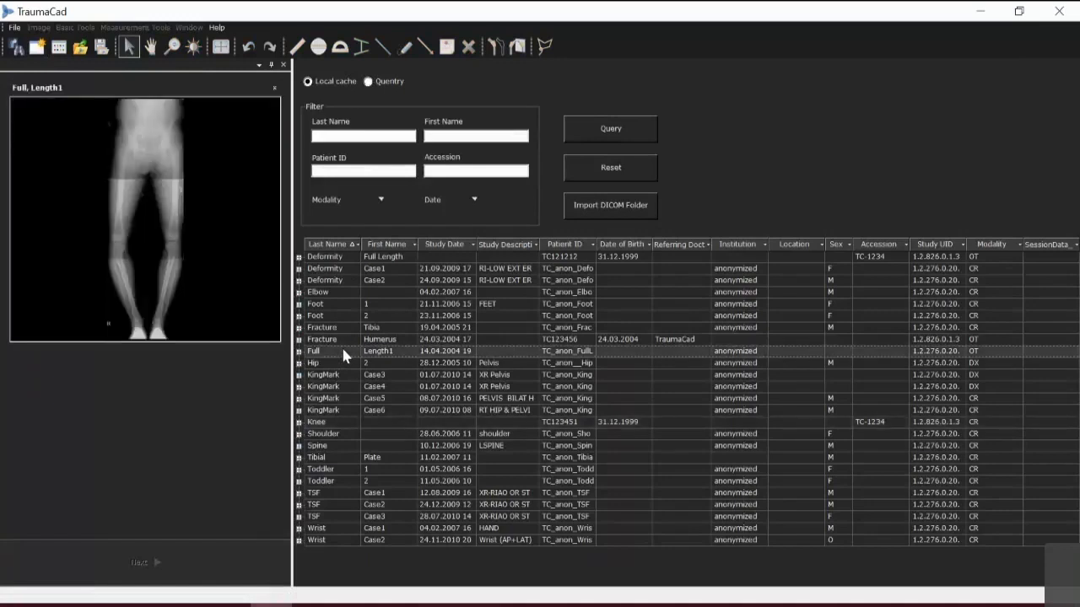
click(140, 204)
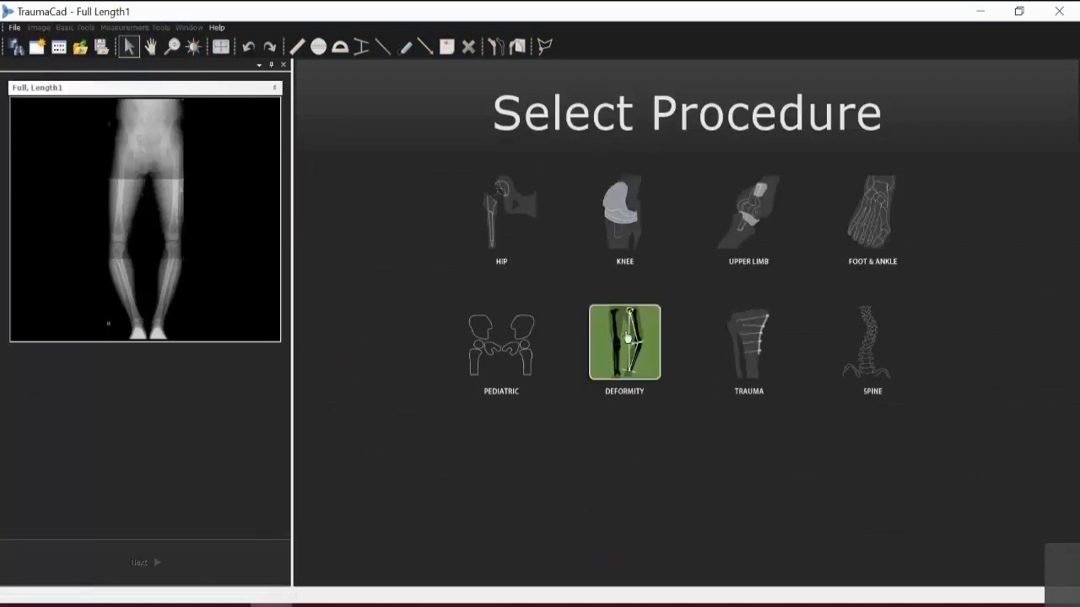
click(626, 338)
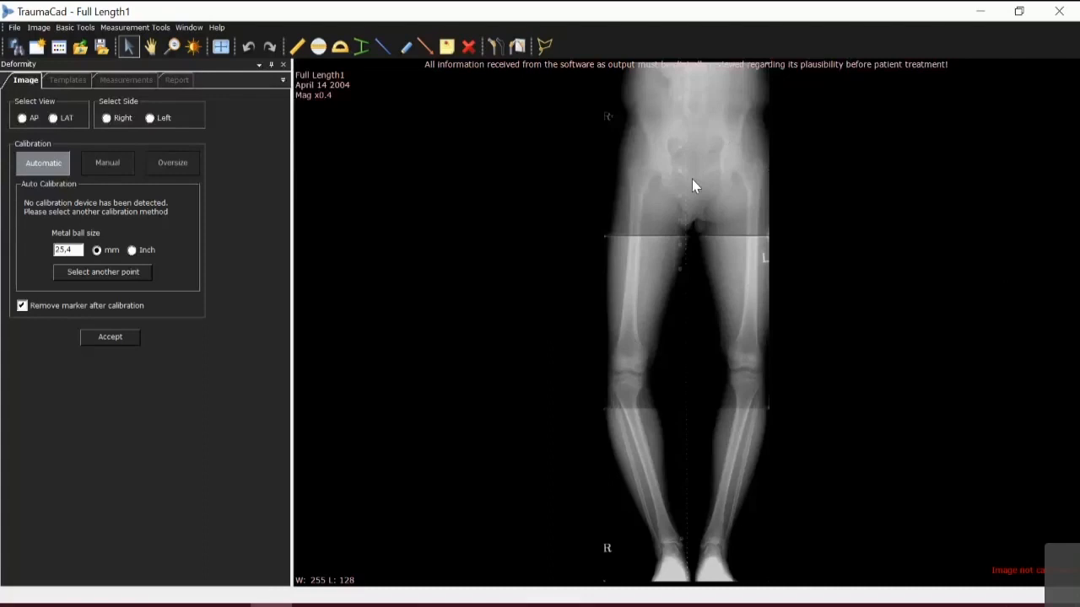
Calibrate the full-length image manually as a right AP view, spanning the ruler's 80 and 90 marks with a 100 mm marker
click(23, 117)
click(108, 118)
click(124, 162)
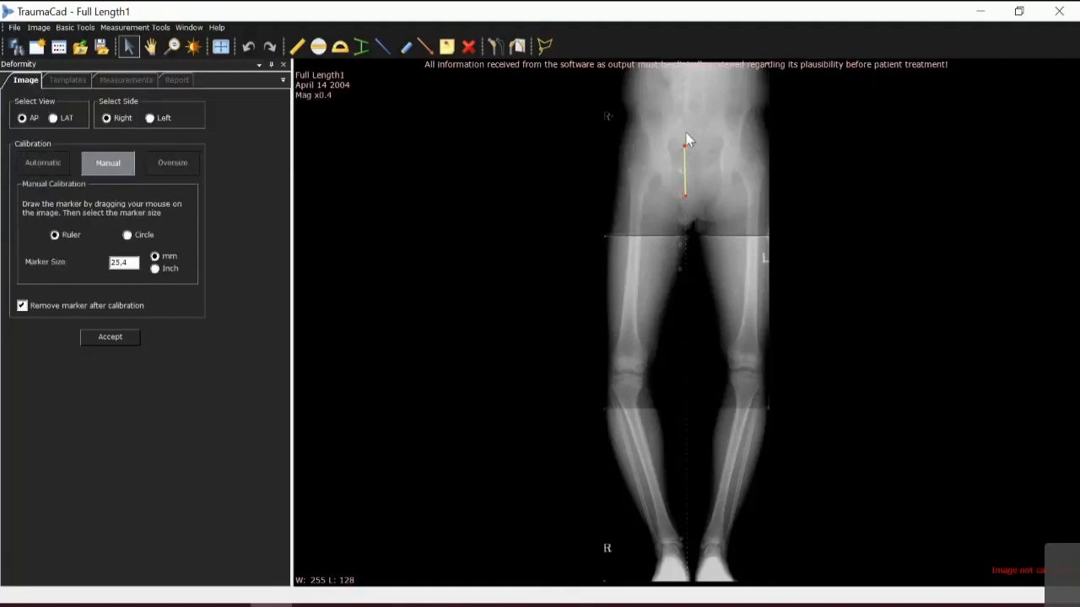
scroll(686, 139, up, 5)
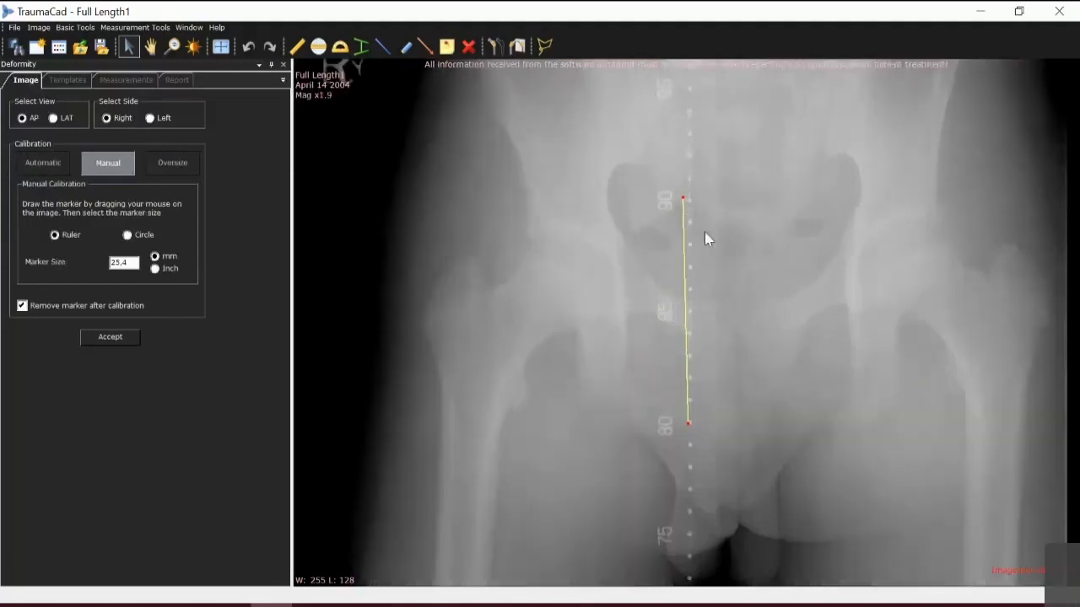
drag(683, 197, 689, 201)
drag(686, 427, 691, 423)
drag(135, 262, 58, 269)
text(100)
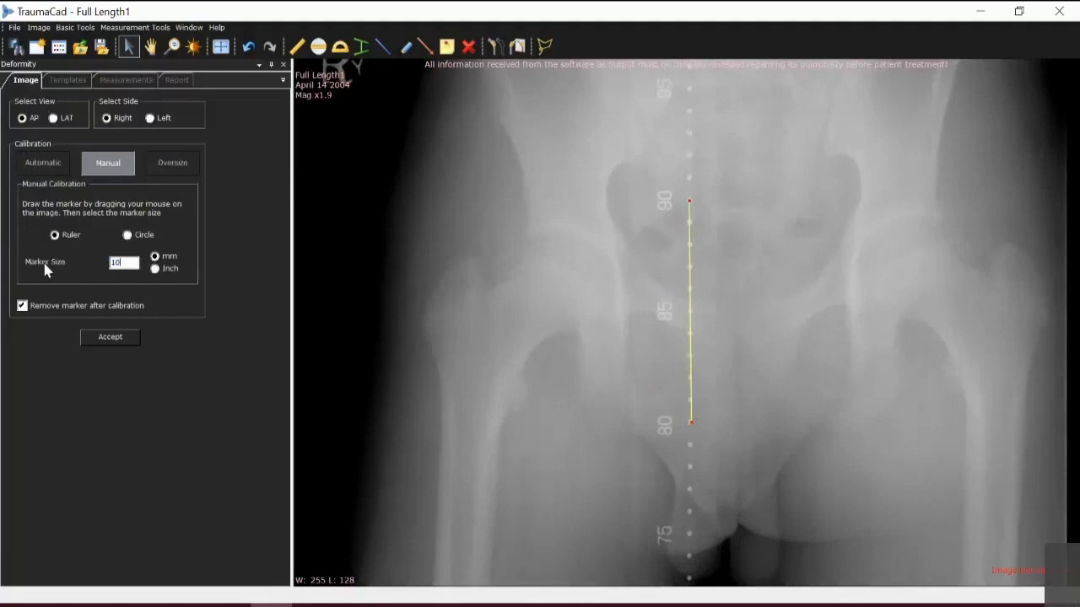
click(123, 334)
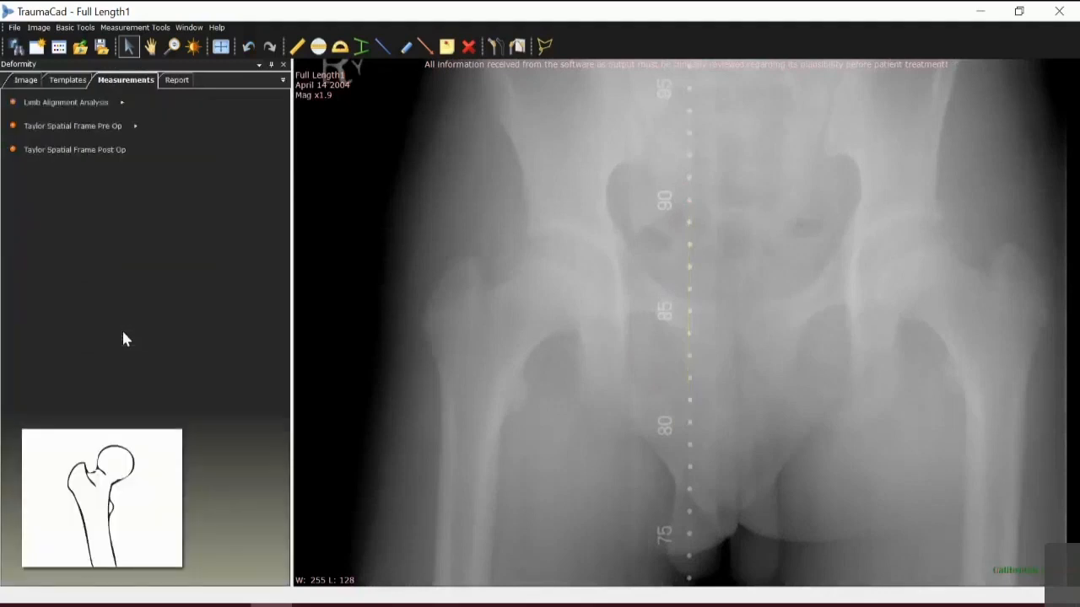
Start a bilateral Limb Alignment Analysis on the whole full-length image
click(221, 47)
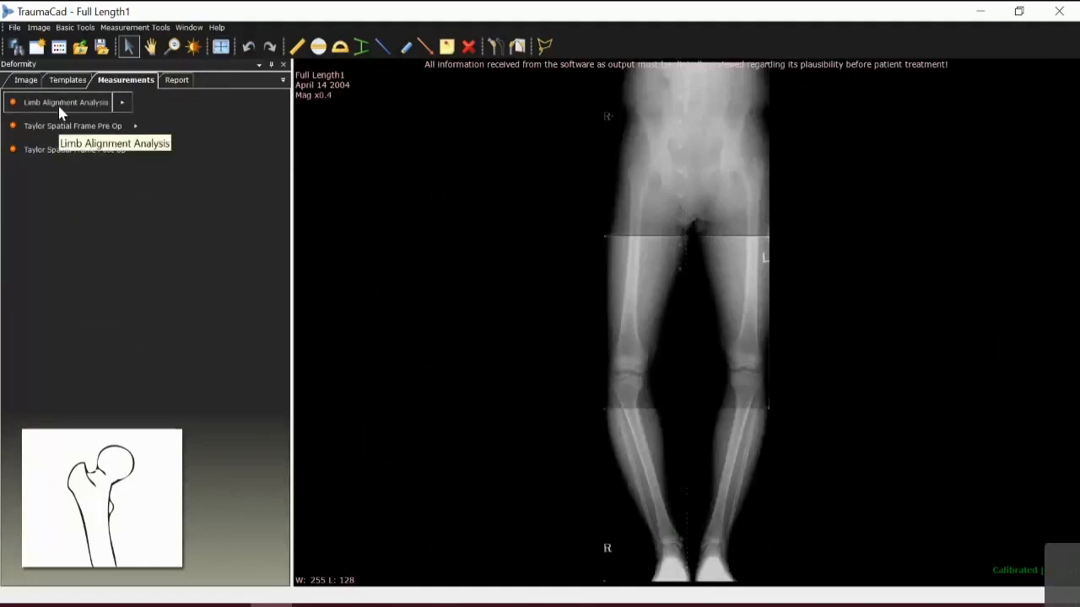
click(123, 105)
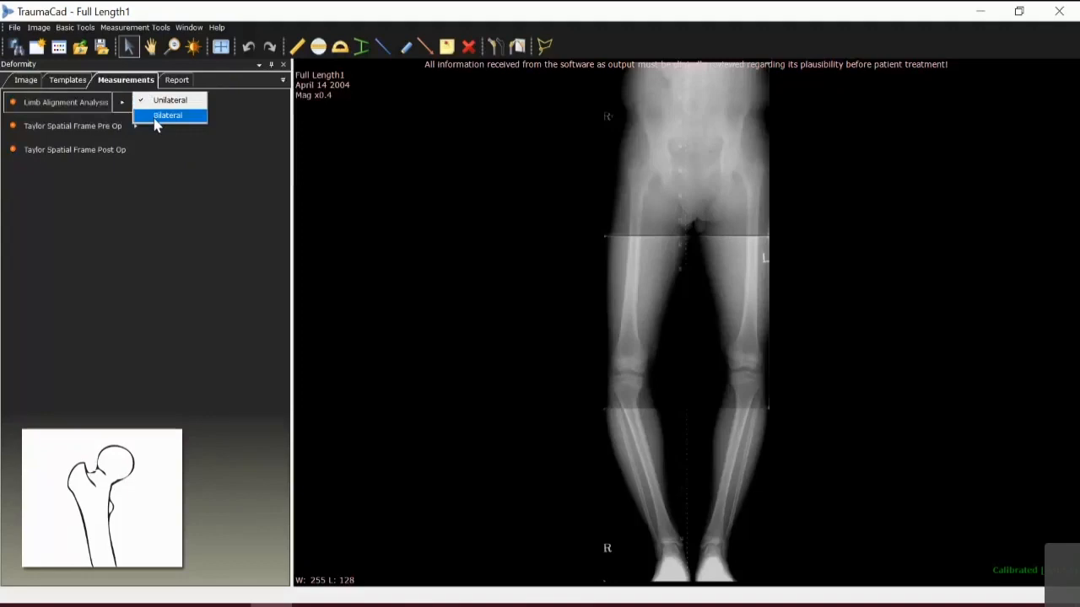
click(156, 118)
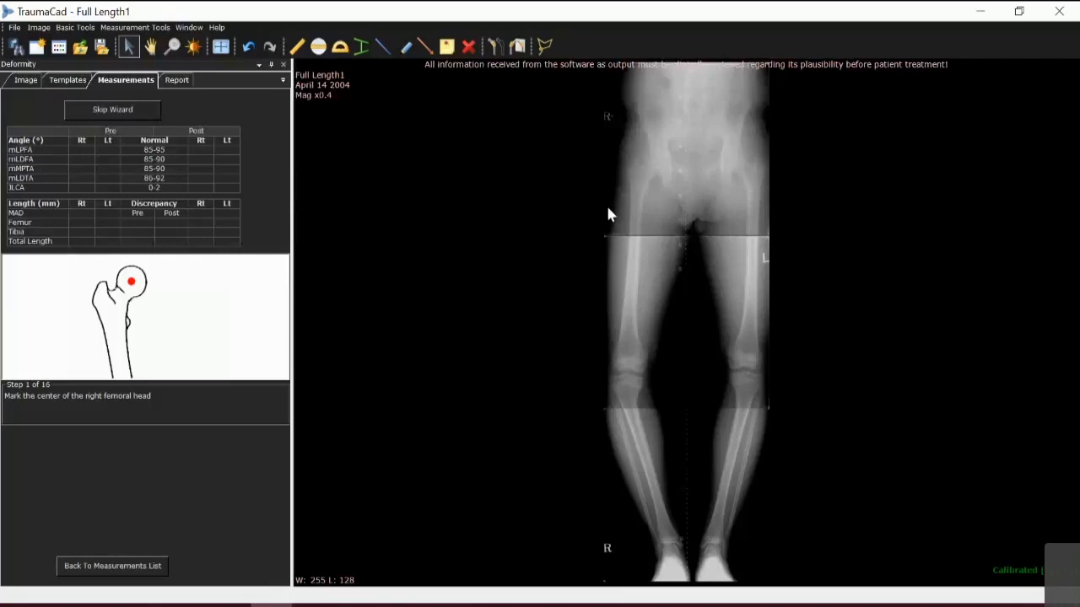
Mark the right leg's landmarks: femoral head centre, greater trochanter tip, both femoral condyles, both tibial plateau points and both tibial plafond points
click(656, 165)
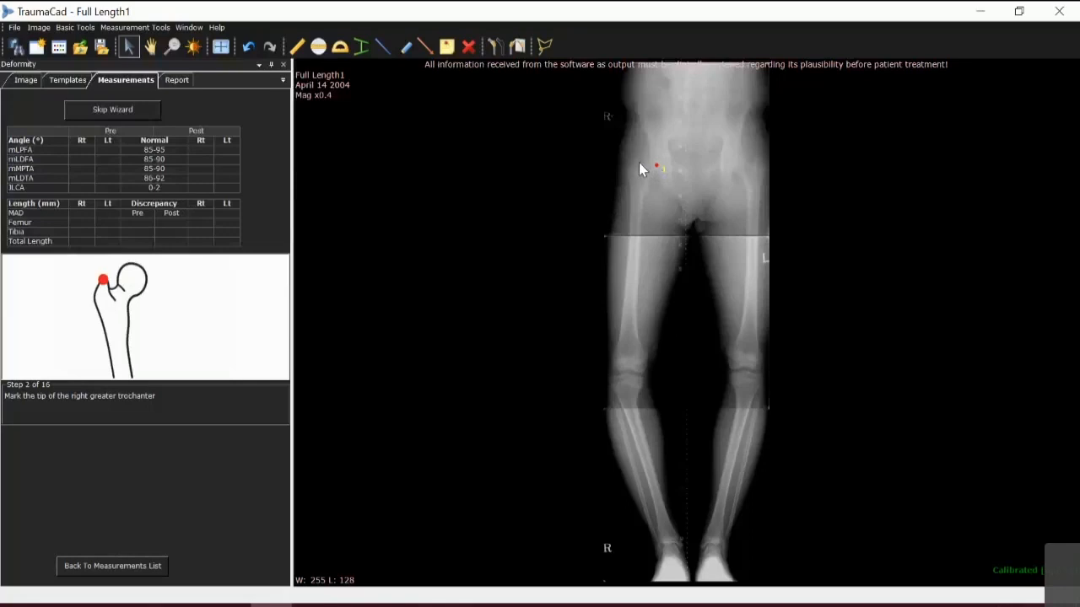
click(637, 163)
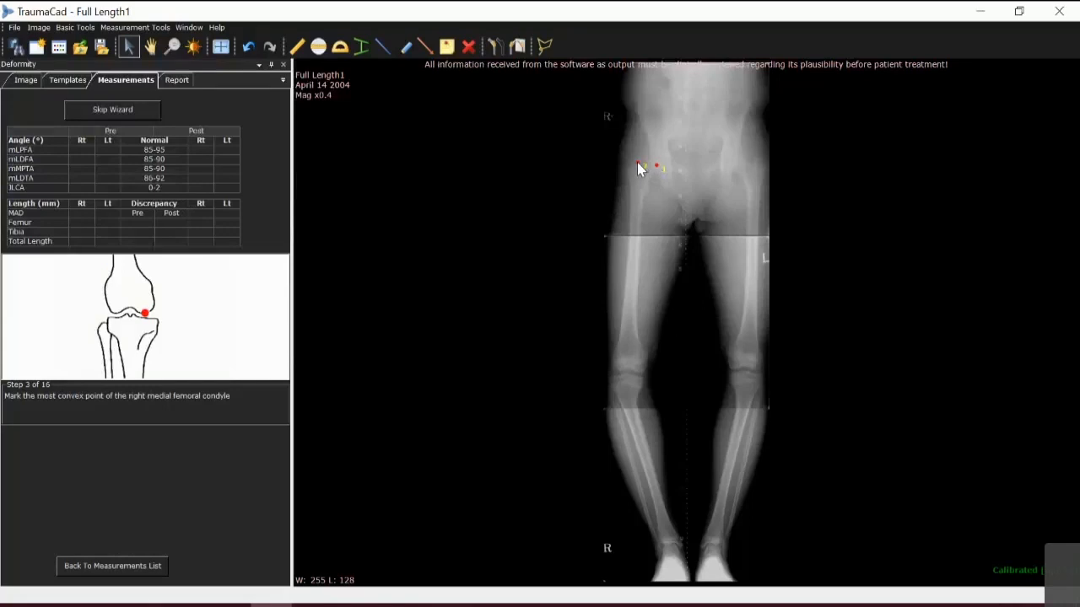
click(641, 373)
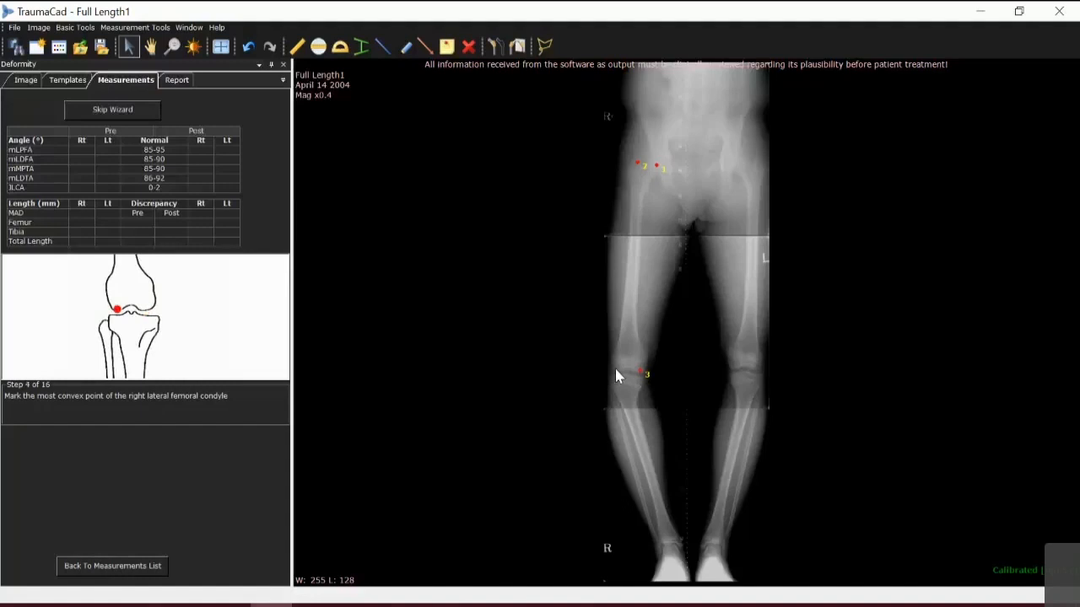
click(615, 372)
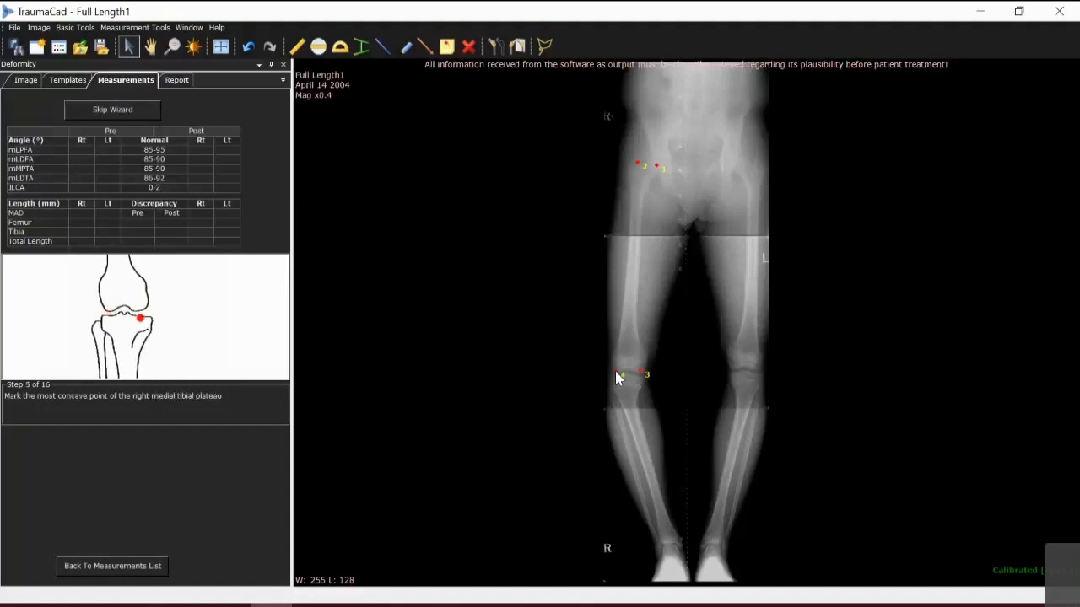
click(640, 378)
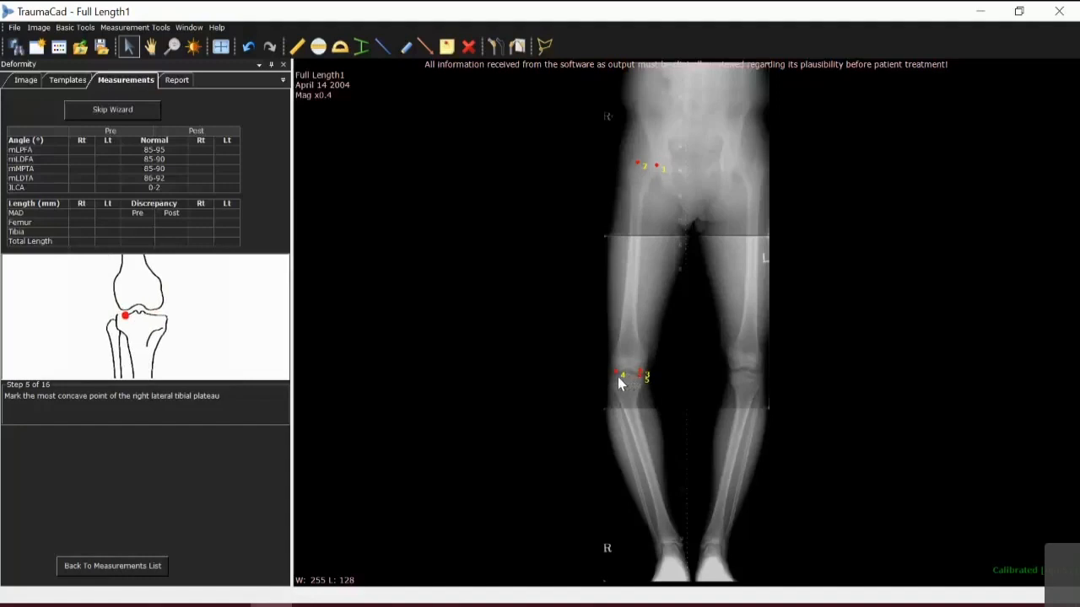
click(615, 378)
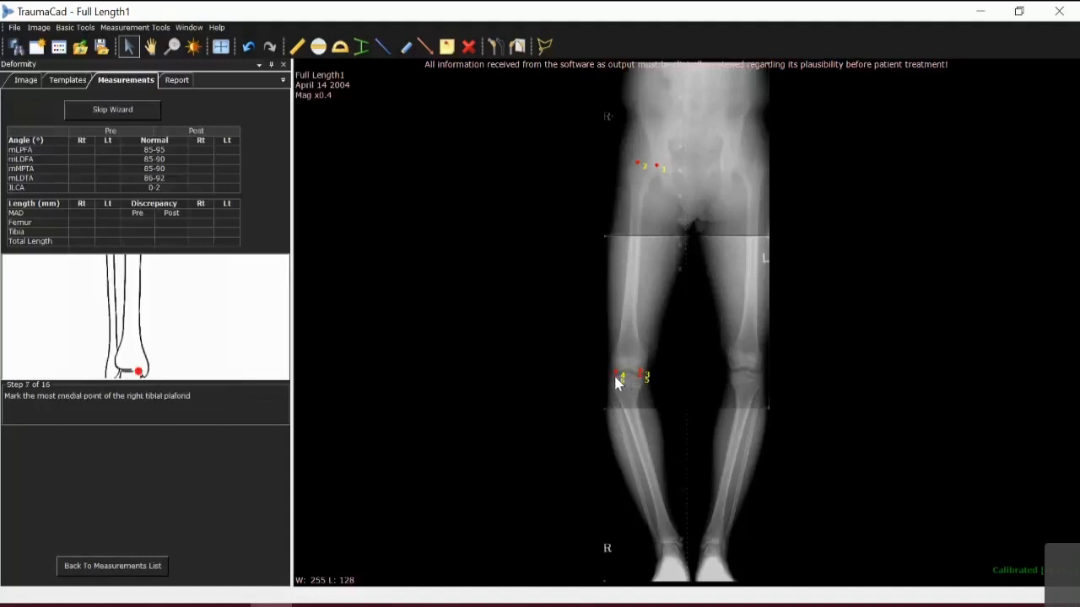
click(675, 550)
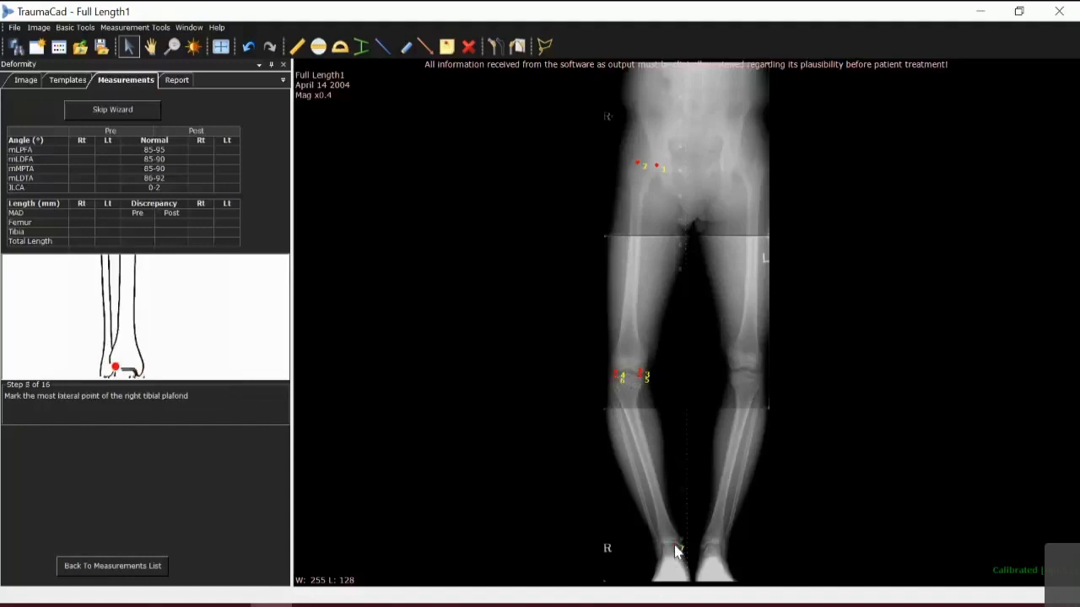
click(668, 549)
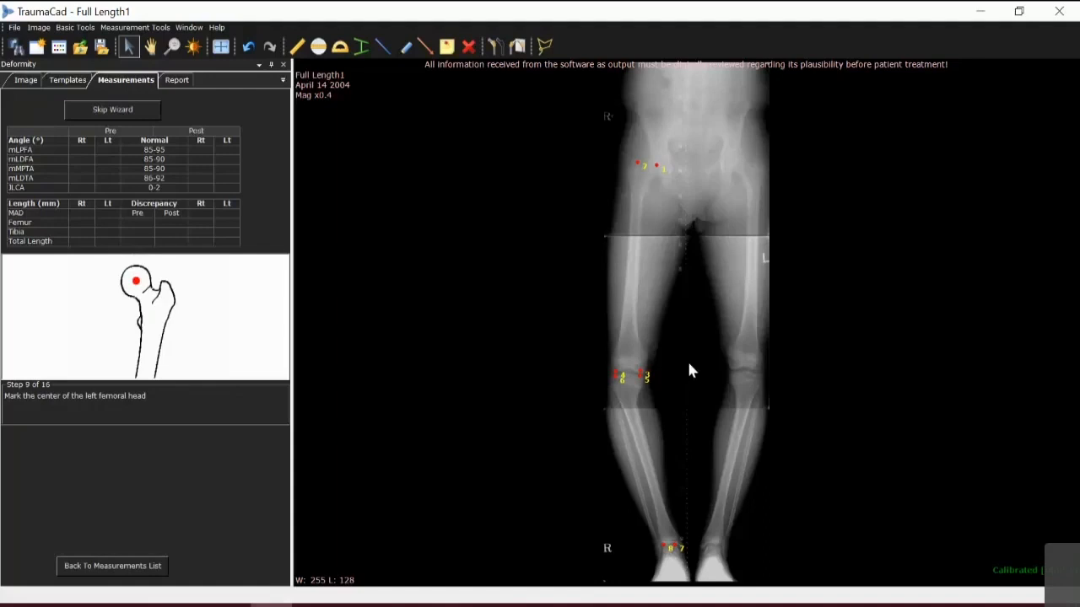
Mark the left leg's femoral head centre, greater trochanter tip, femoral condyles, tibial plateau points and tibial plafond points to complete the alignment analysis
click(734, 162)
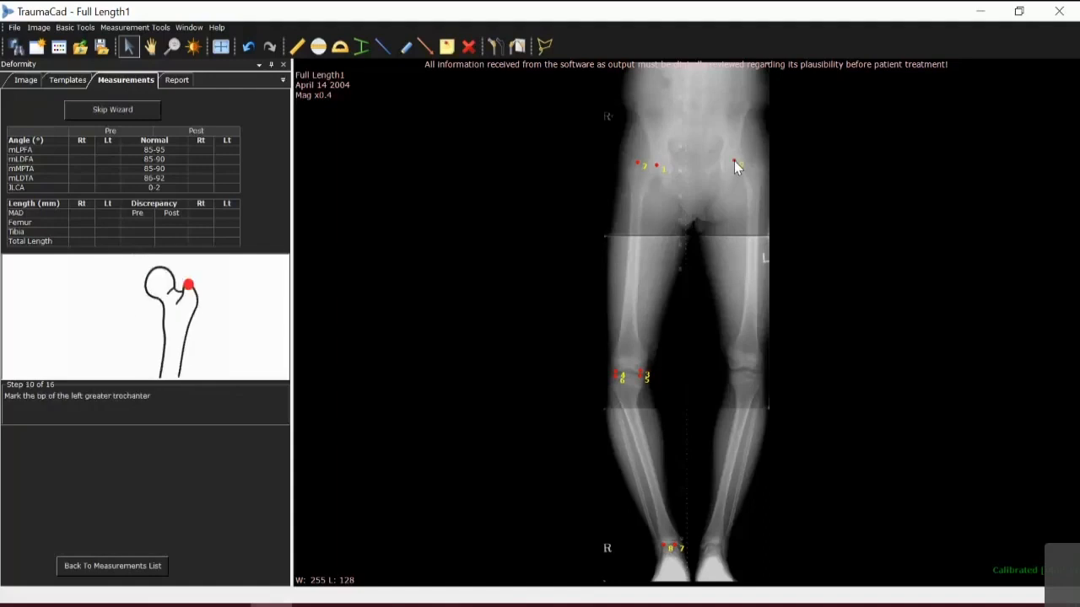
click(758, 159)
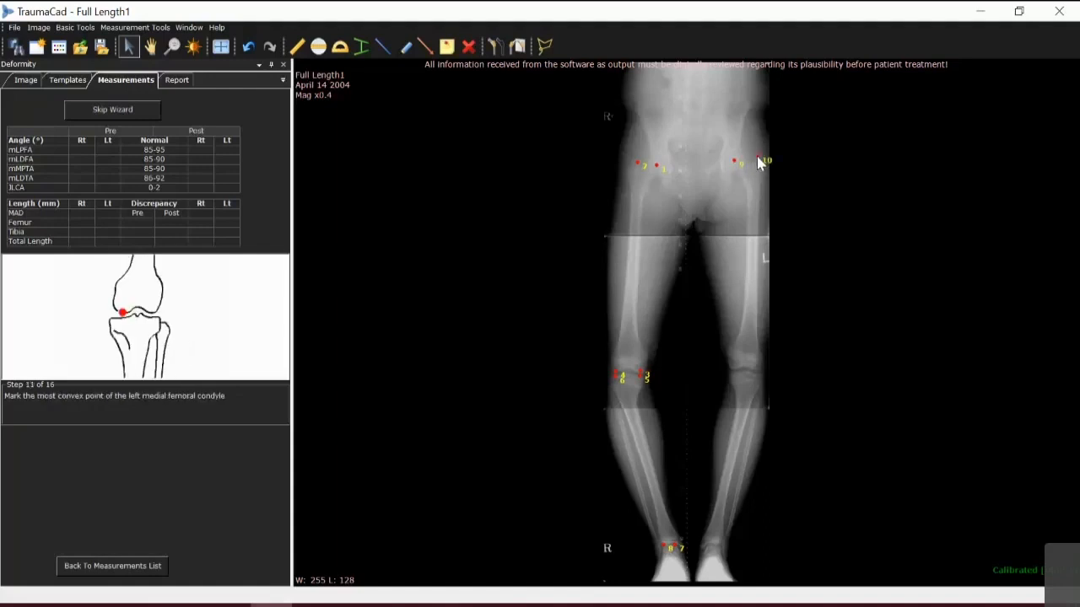
click(732, 369)
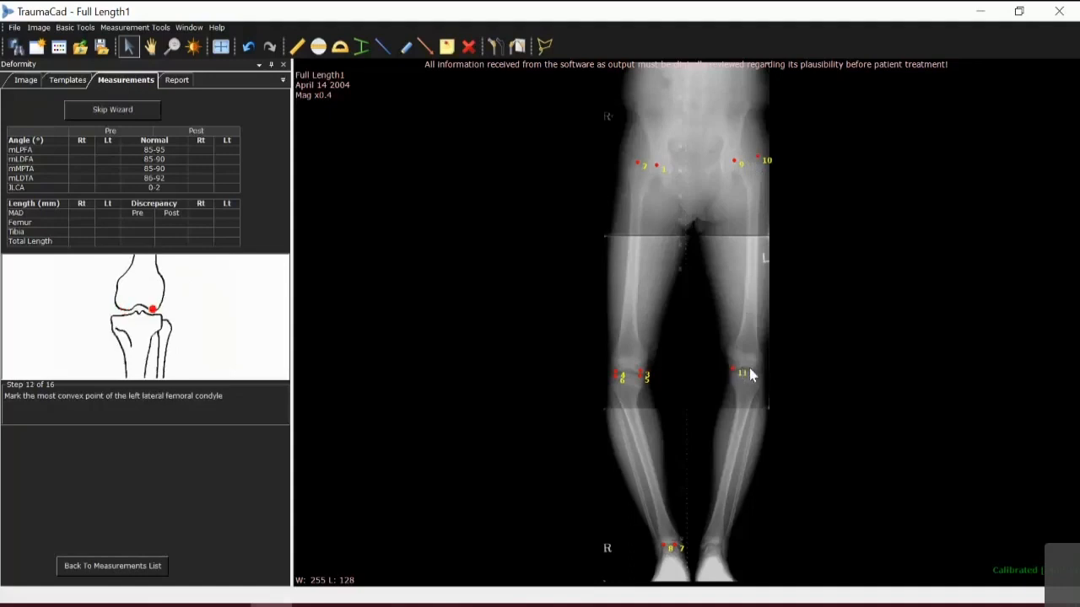
click(756, 370)
click(733, 376)
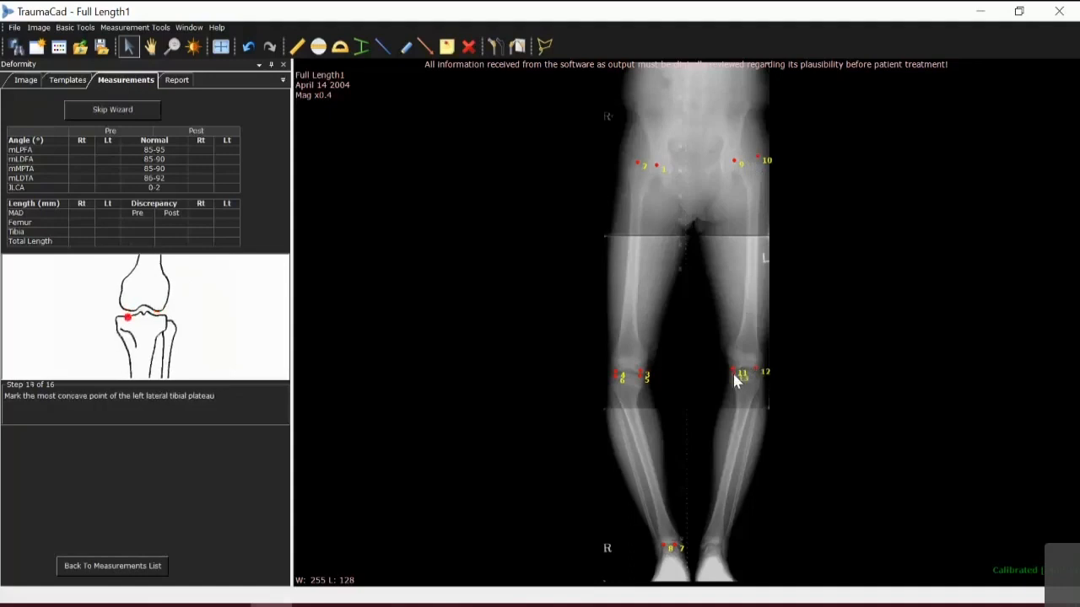
click(758, 375)
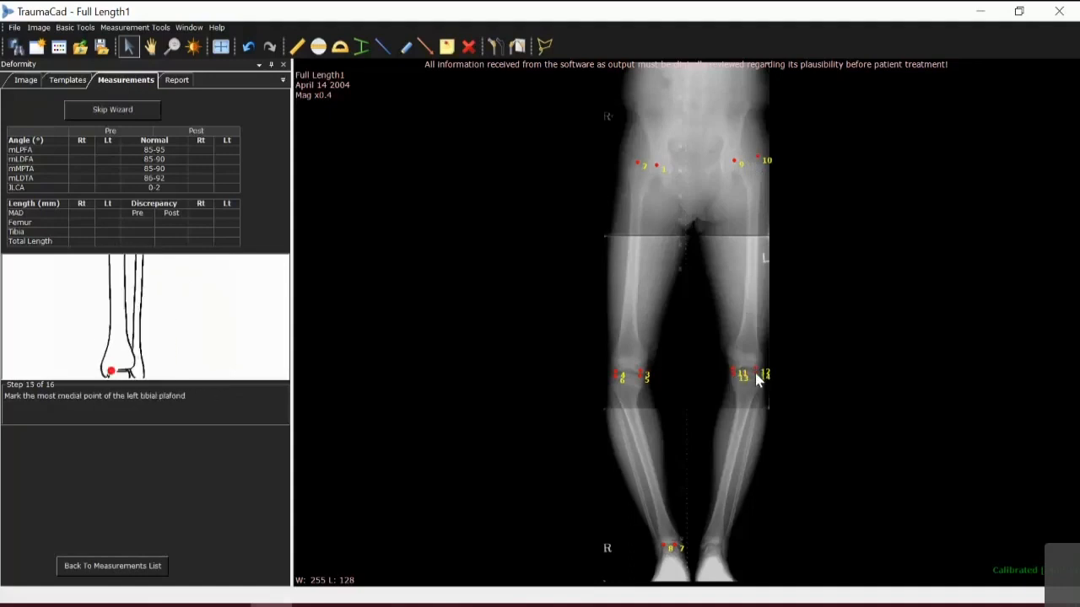
click(711, 545)
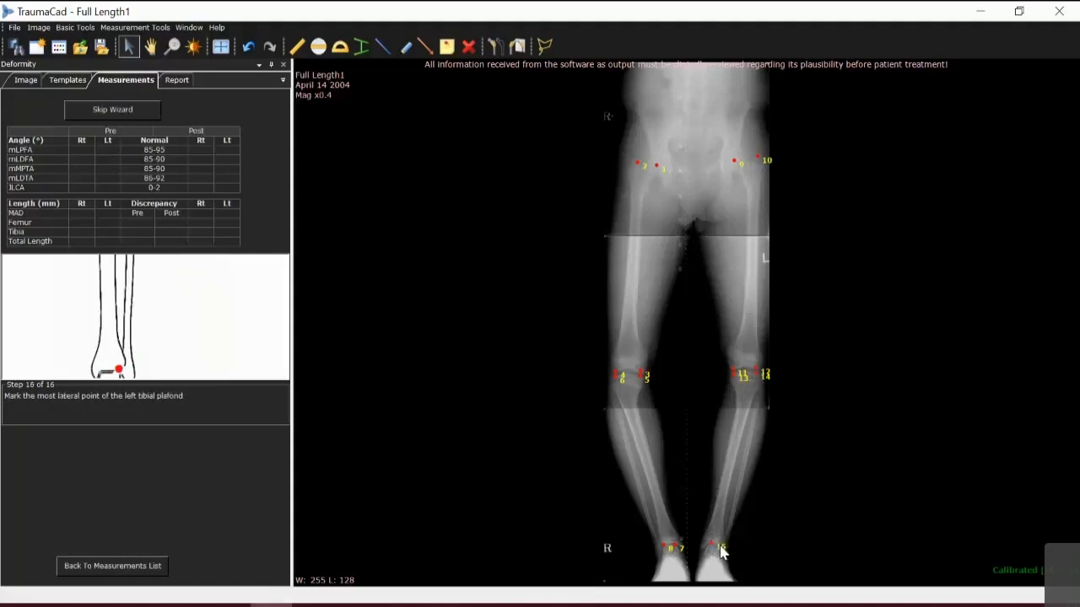
click(721, 547)
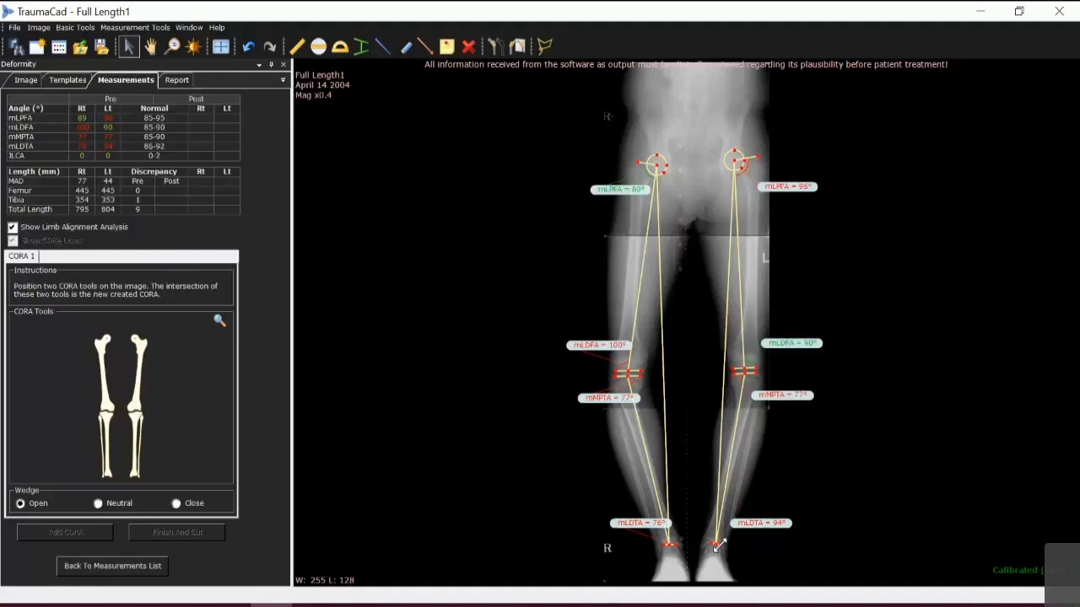
Refine the right knee landmarks so the femoral condyle line and tibial plateau line follow the joint surfaces across the bone's full width
scroll(557, 351, up, 5)
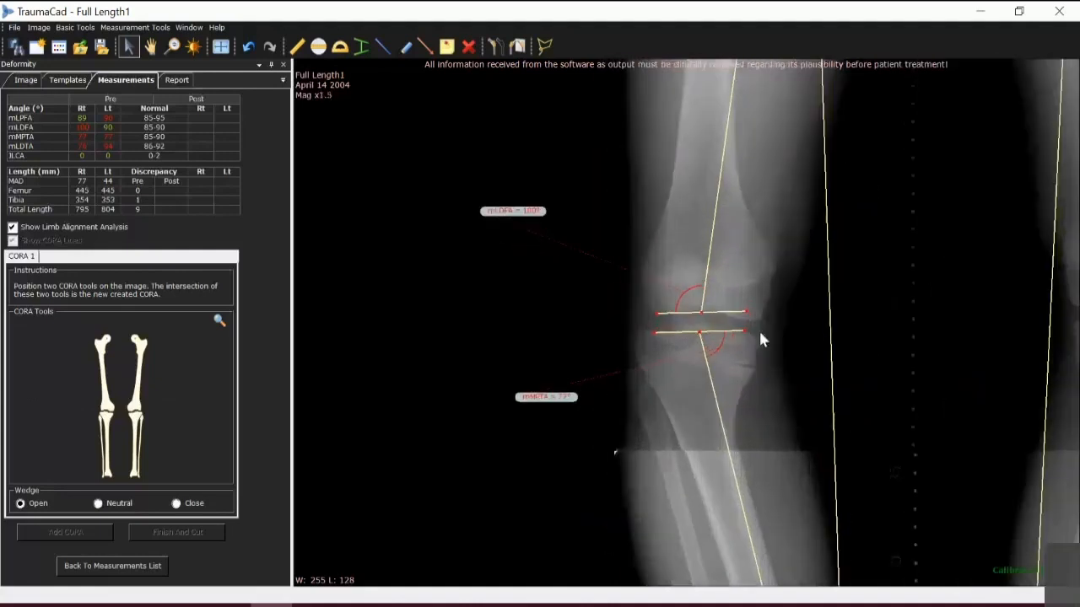
scroll(742, 318, up, 2)
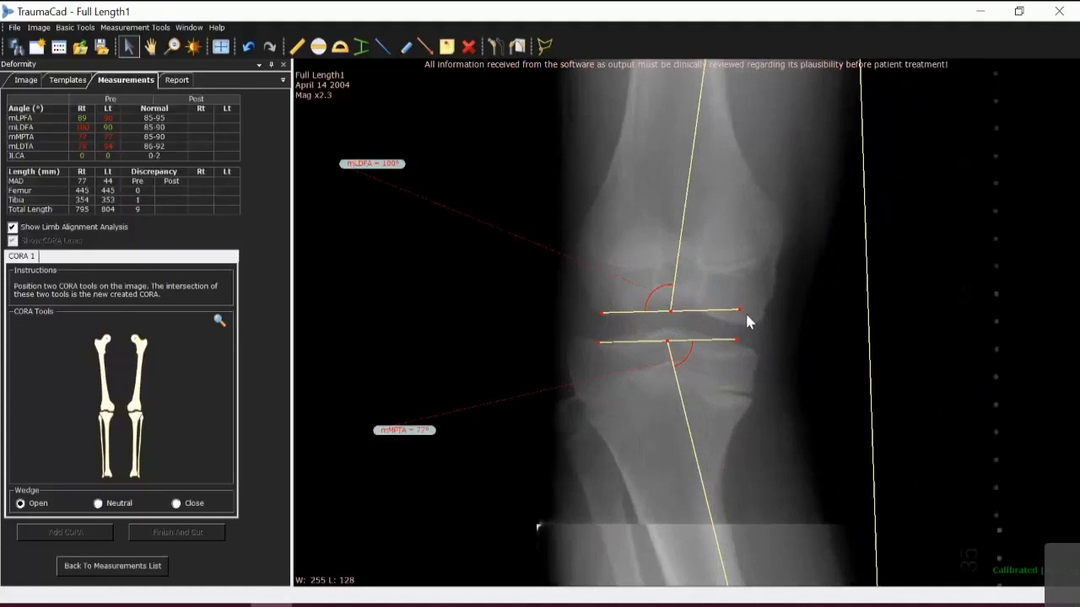
drag(739, 312, 754, 323)
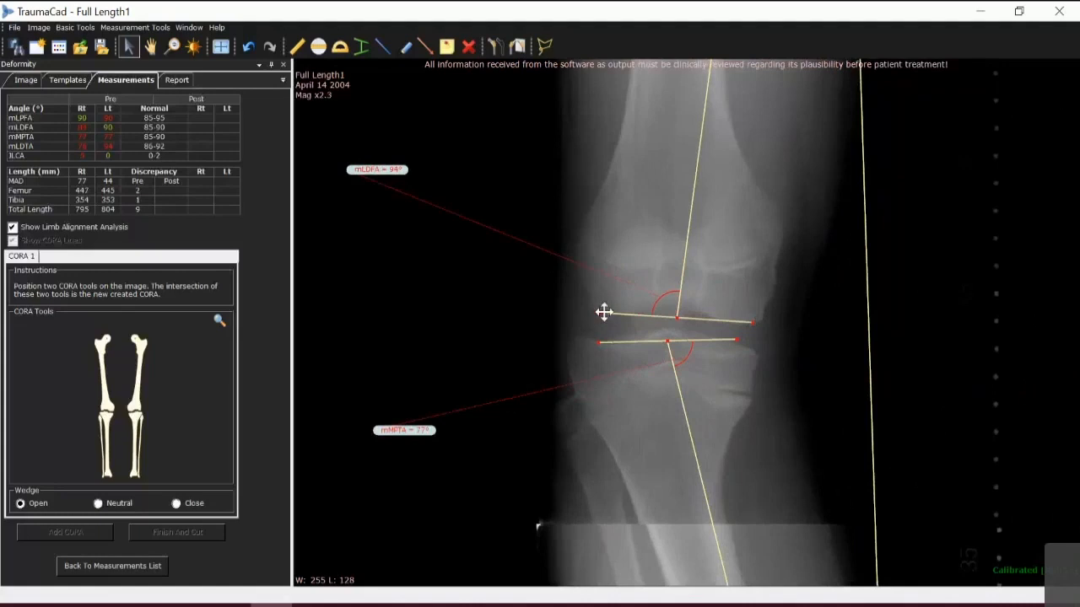
drag(602, 312, 581, 342)
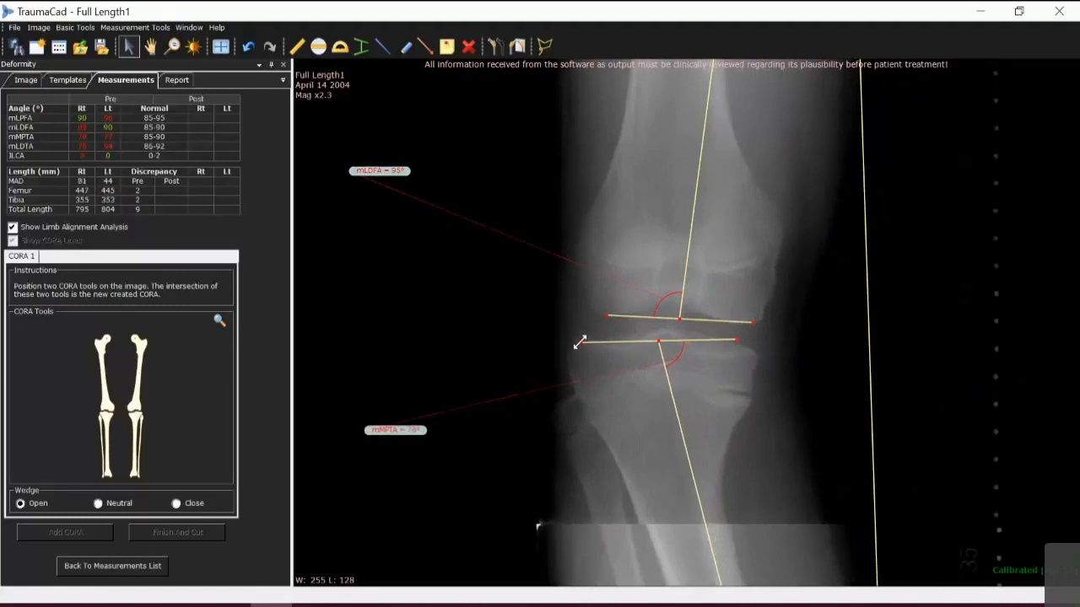
drag(734, 338, 715, 347)
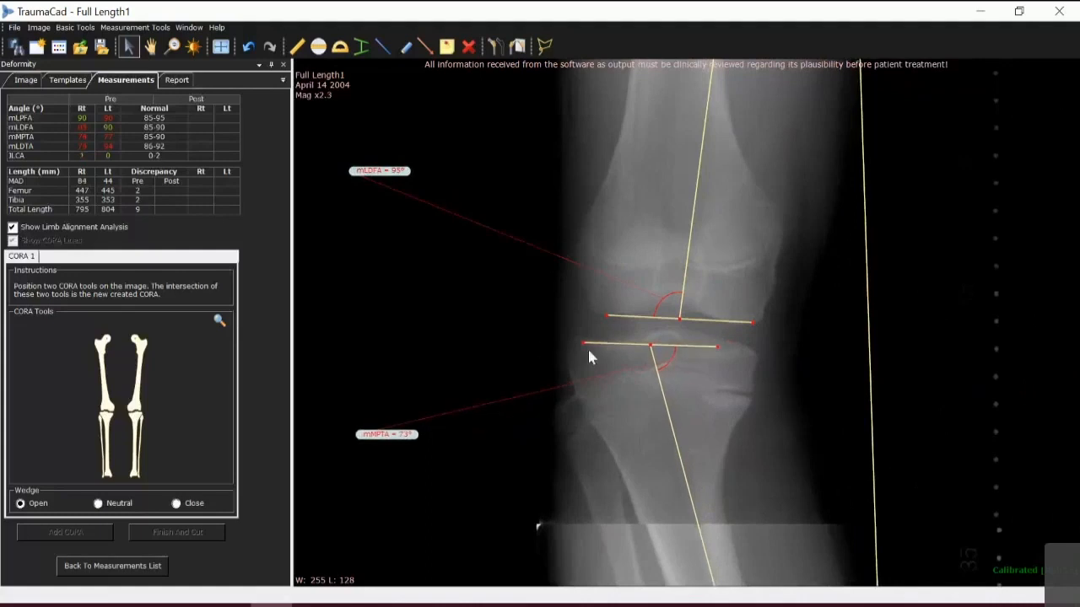
drag(585, 343, 604, 346)
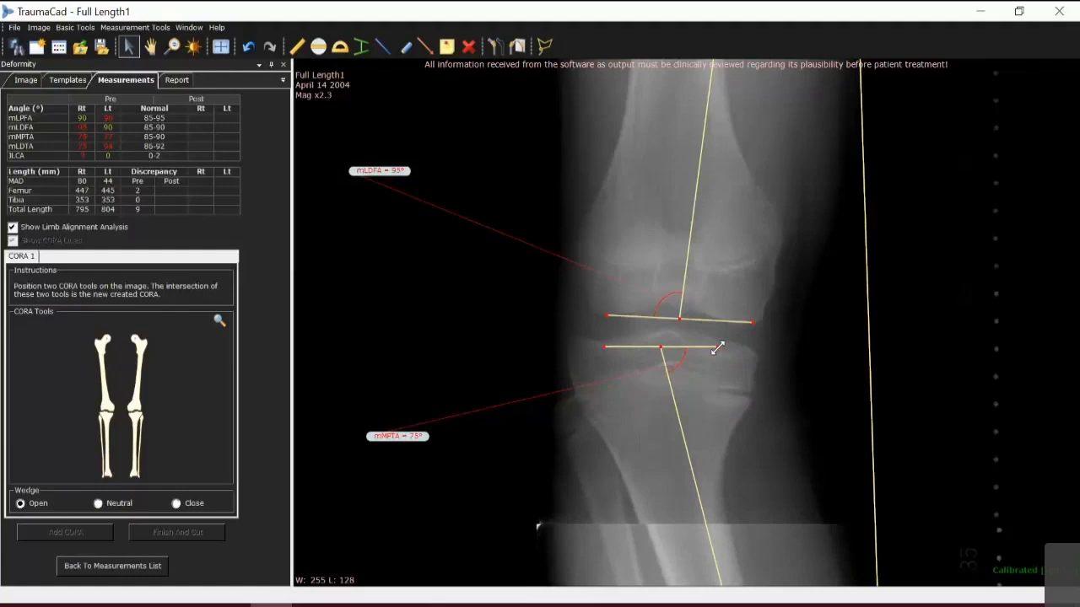
drag(717, 348, 753, 348)
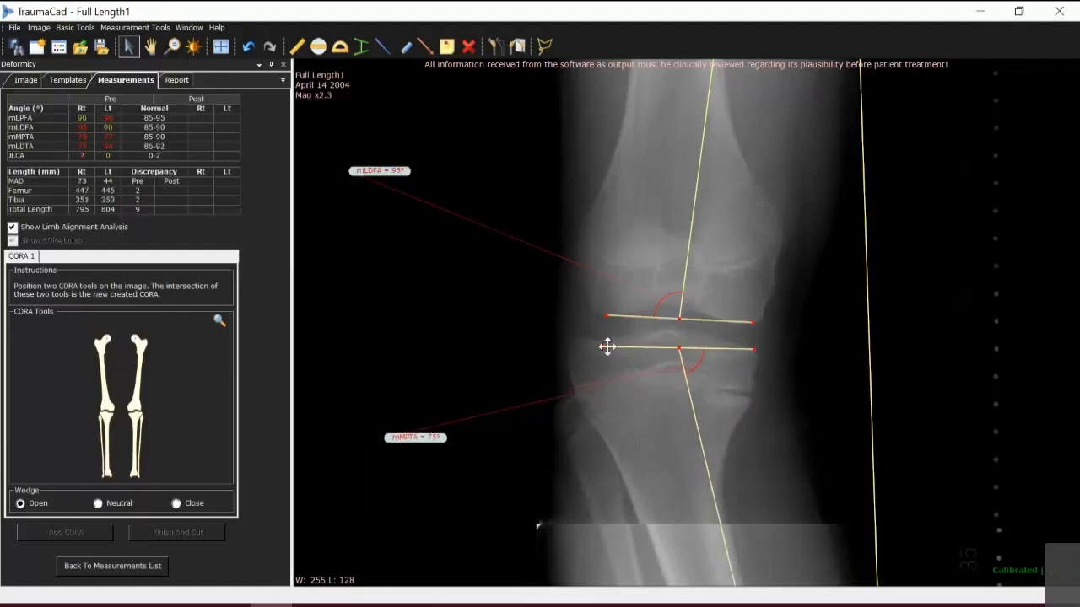
drag(602, 346, 571, 348)
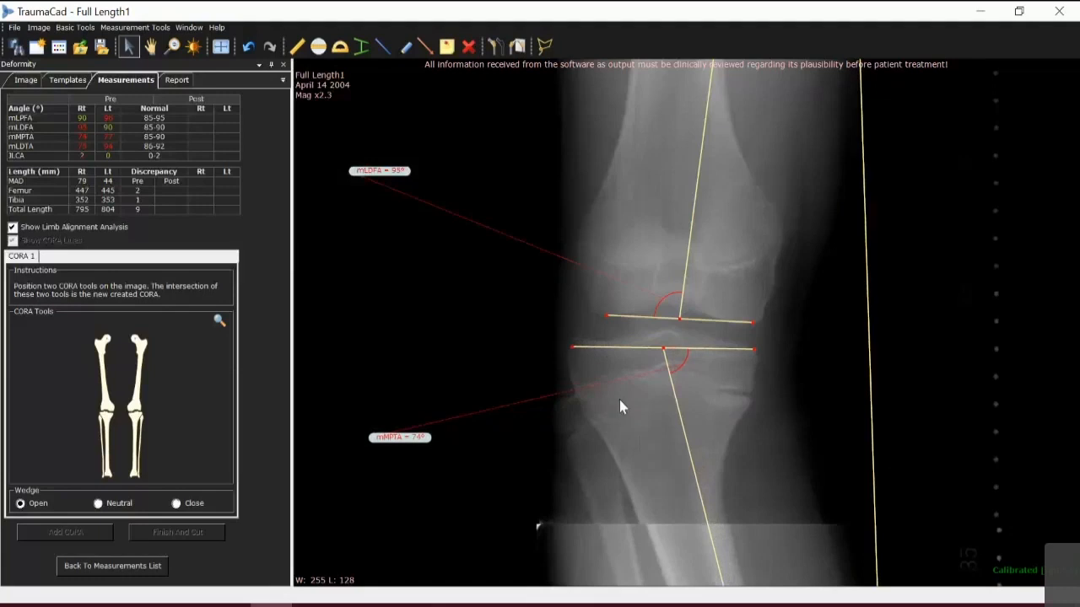
Correct the tibial plafond points of both ankles to follow the joint surfaces, and check the hip landmarks
scroll(620, 400, down, 8)
scroll(671, 573, up, 7)
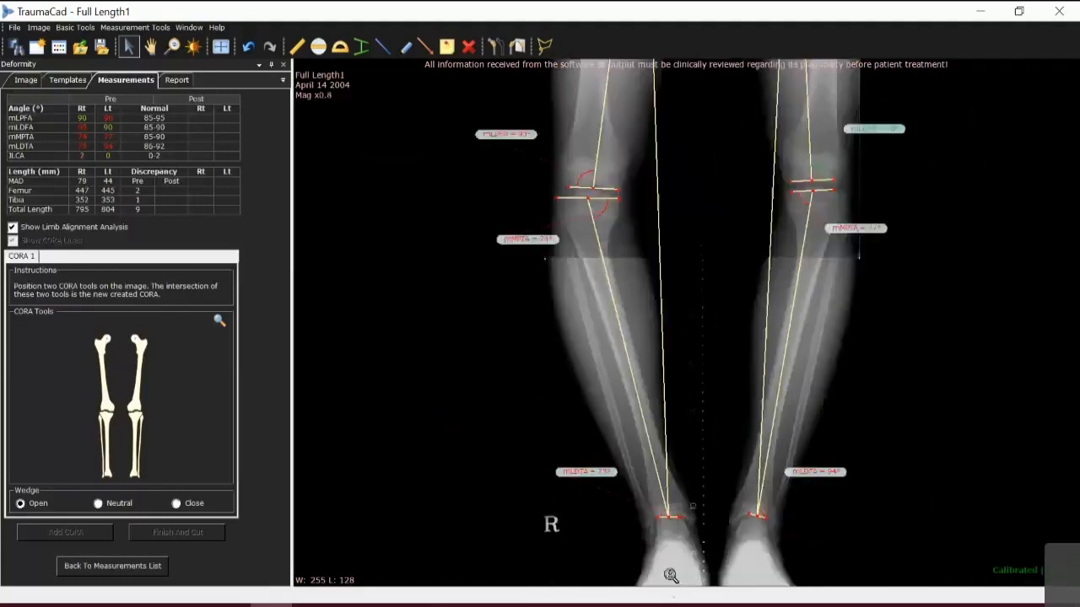
drag(695, 445, 642, 454)
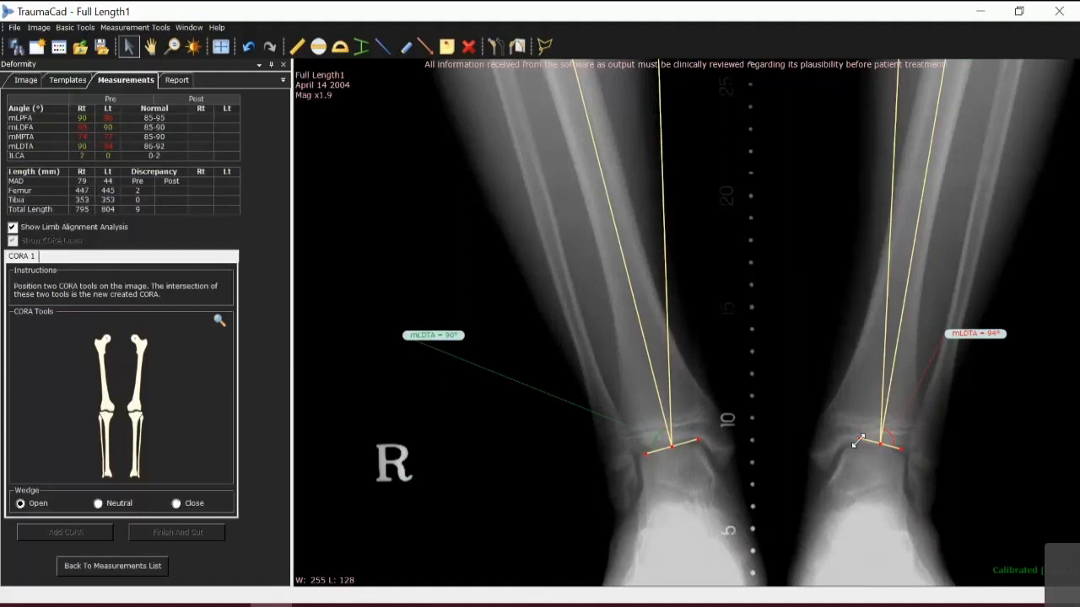
drag(857, 442, 850, 445)
scroll(970, 351, down, 7)
scroll(886, 356, up, 4)
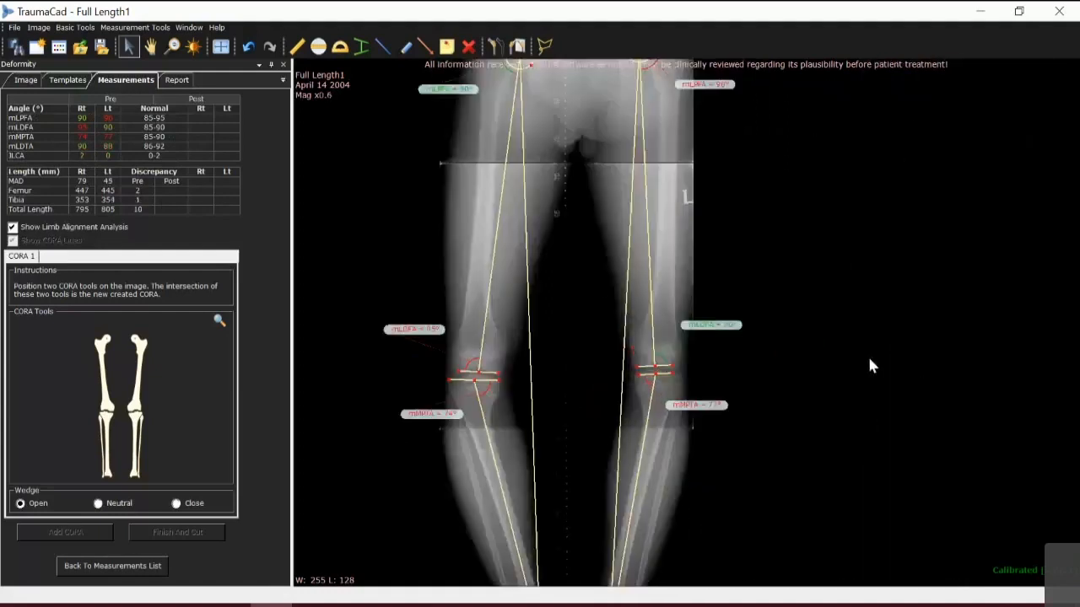
scroll(803, 341, down, 4)
scroll(632, 149, up, 5)
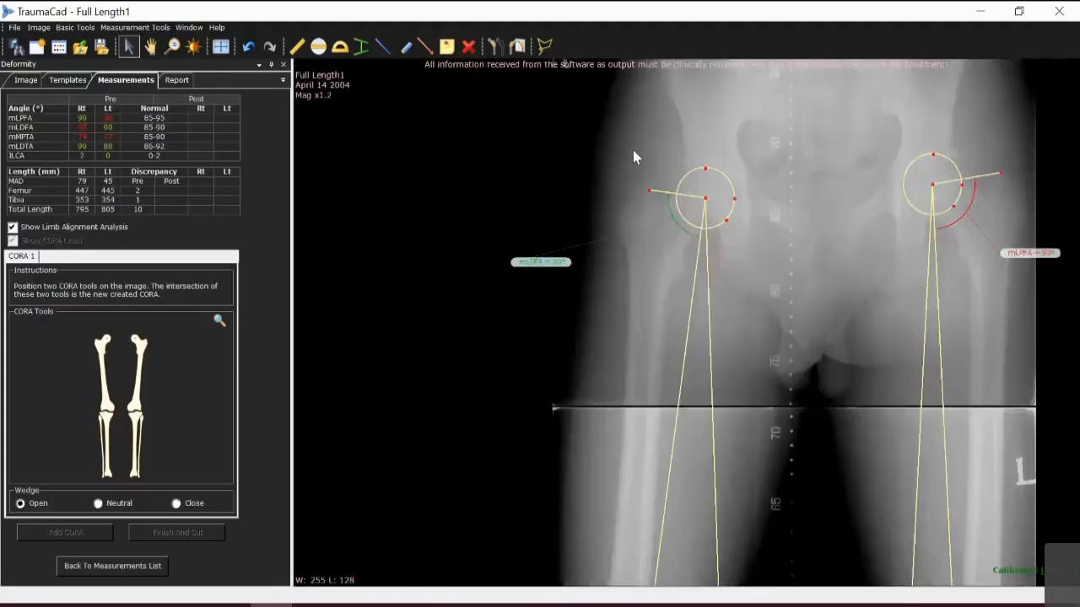
scroll(634, 157, down, 5)
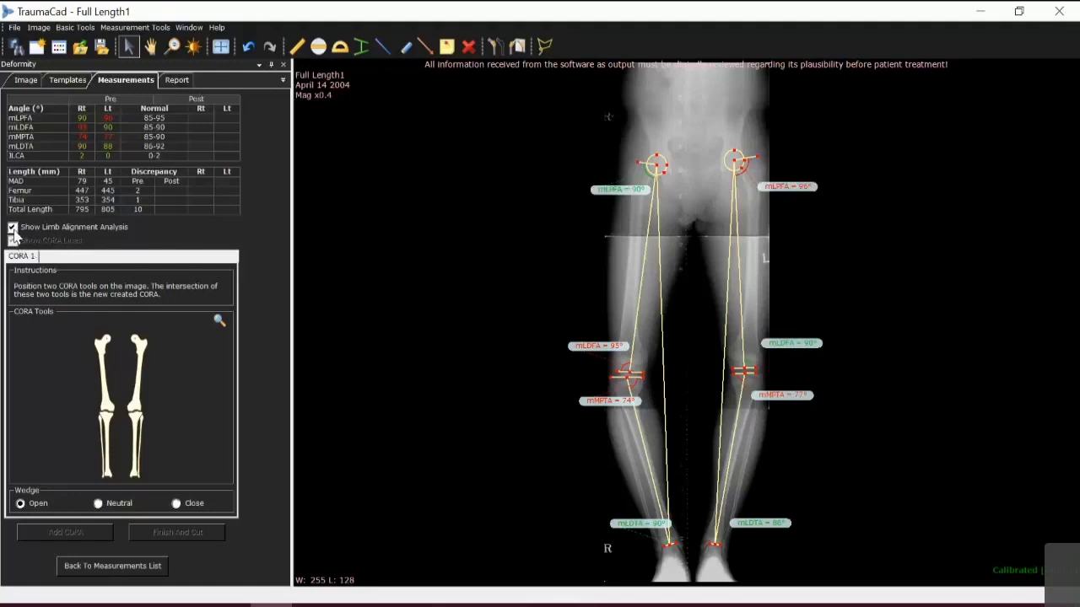
Hide the limb alignment analysis and define the first CORA with the right proximal tibial joint line and the tibial centre line
click(12, 228)
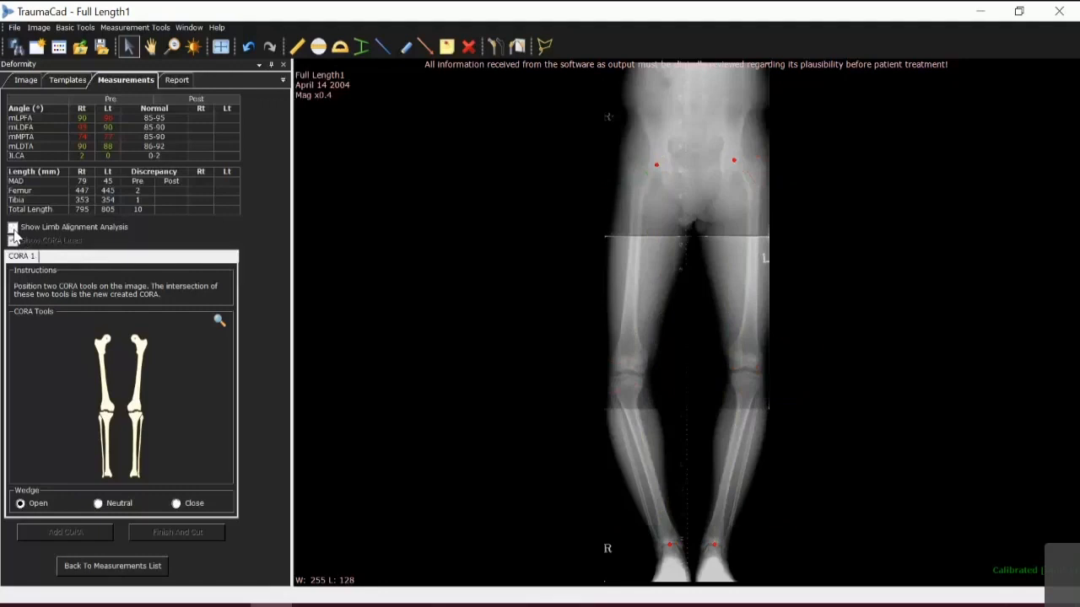
click(13, 228)
click(13, 227)
click(106, 426)
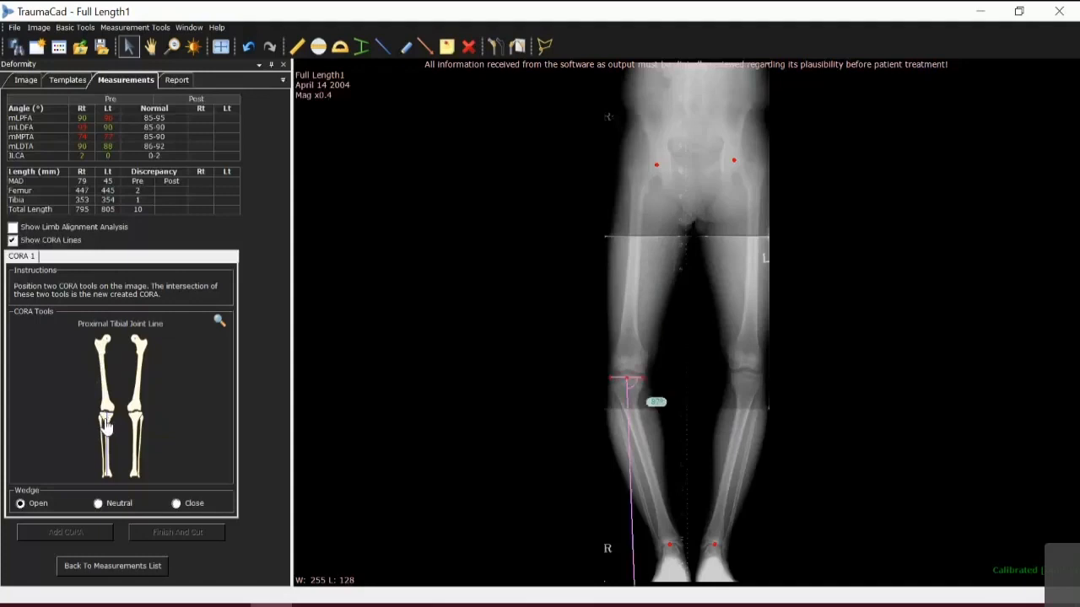
click(104, 453)
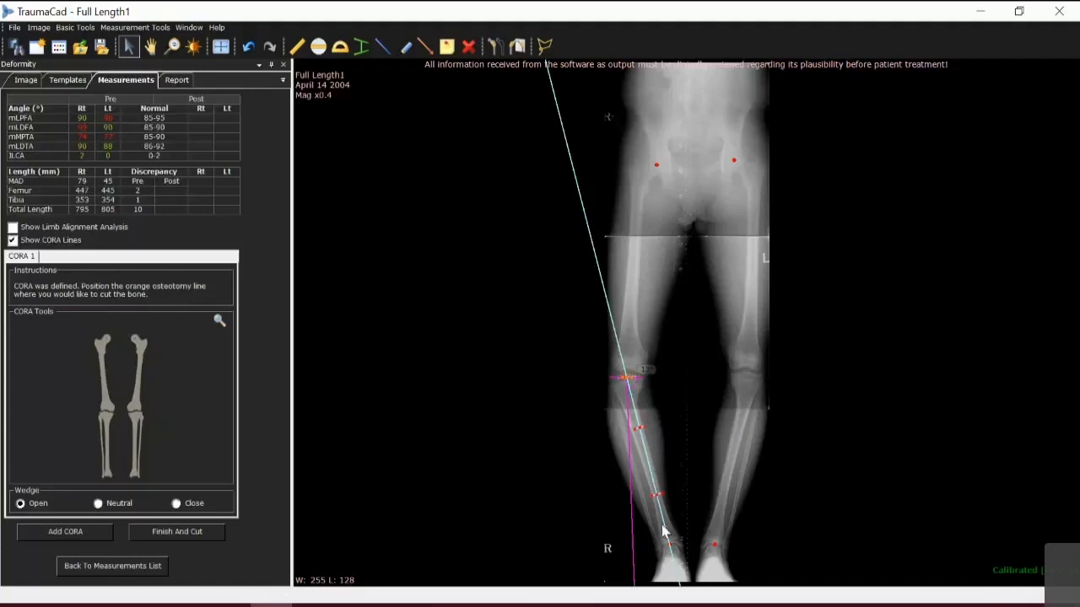
Adjust the right tibial centre line's width markers to the shaft edges so the line runs along the middle of the bone
scroll(662, 524, up, 2)
scroll(662, 524, up, 2)
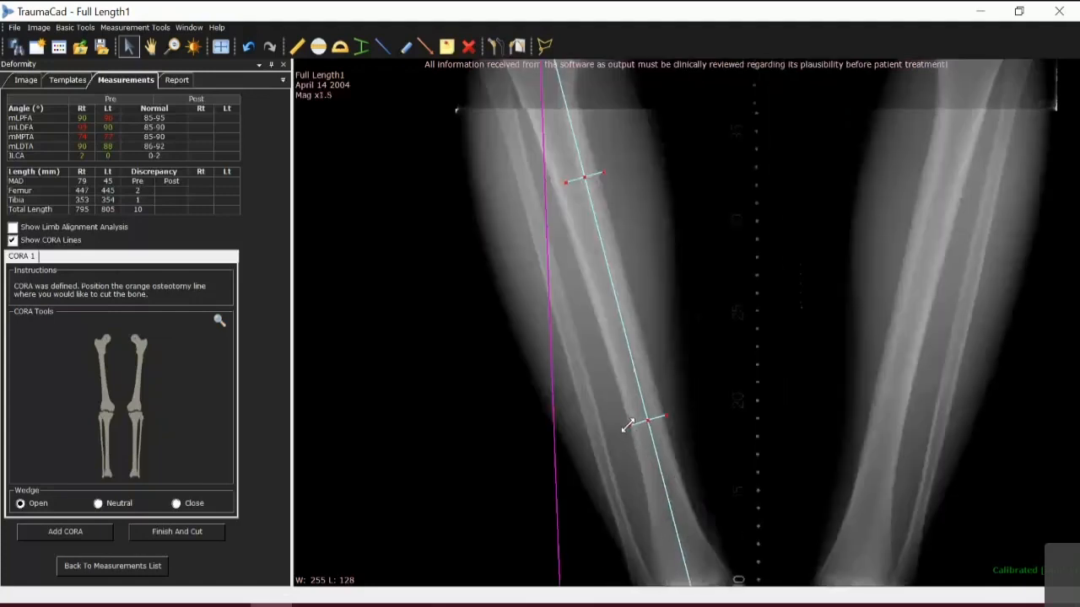
mouse_move(565, 179)
mouse_down()
mouse_move(554, 187)
mouse_move(599, 173)
mouse_up()
scroll(598, 173, down, 3)
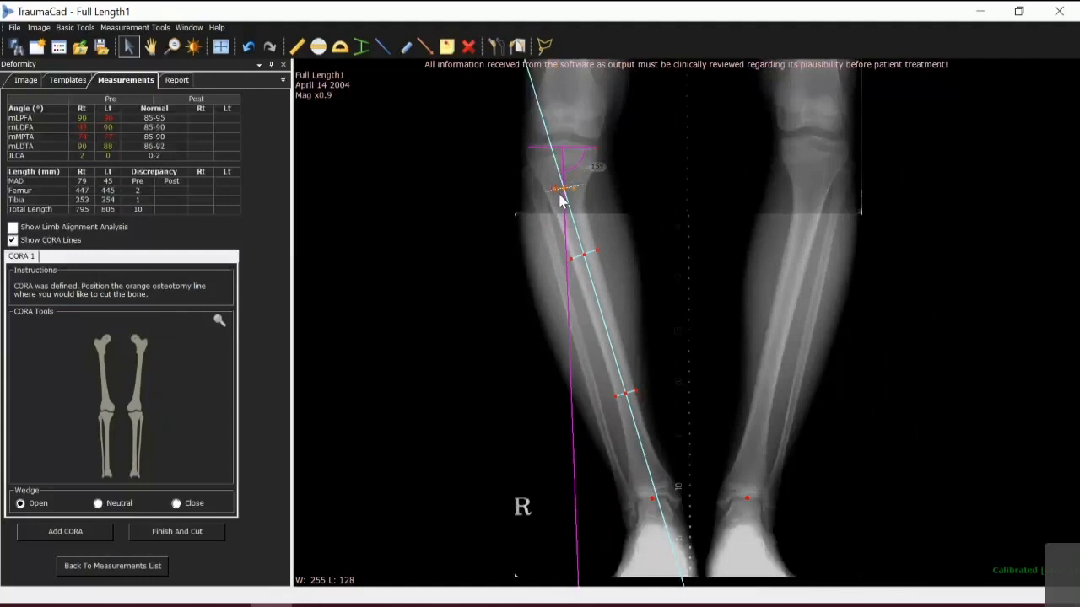
Extend the orange osteotomy line across the full width of the right proximal tibia and keep the wedge type as Open
scroll(558, 160, up, 5)
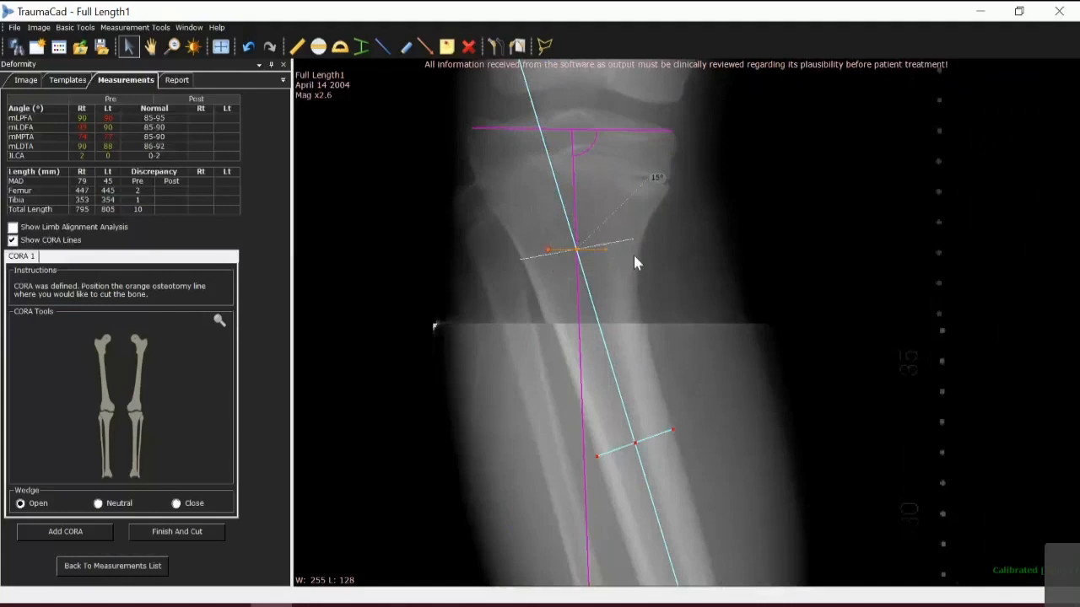
click(606, 249)
drag(606, 249, 636, 246)
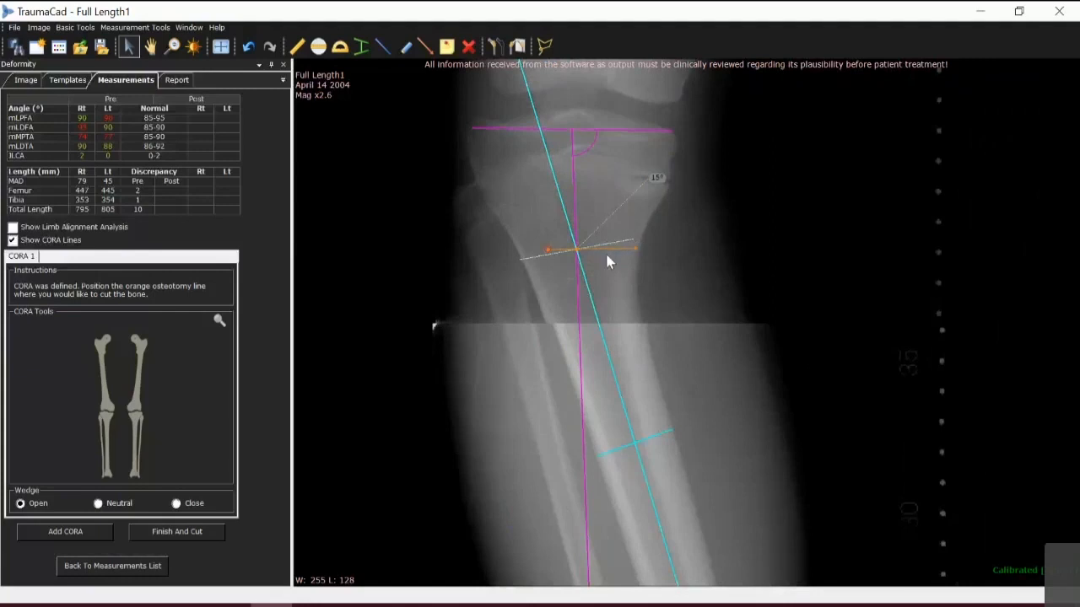
drag(548, 248, 521, 250)
scroll(523, 260, up, 3)
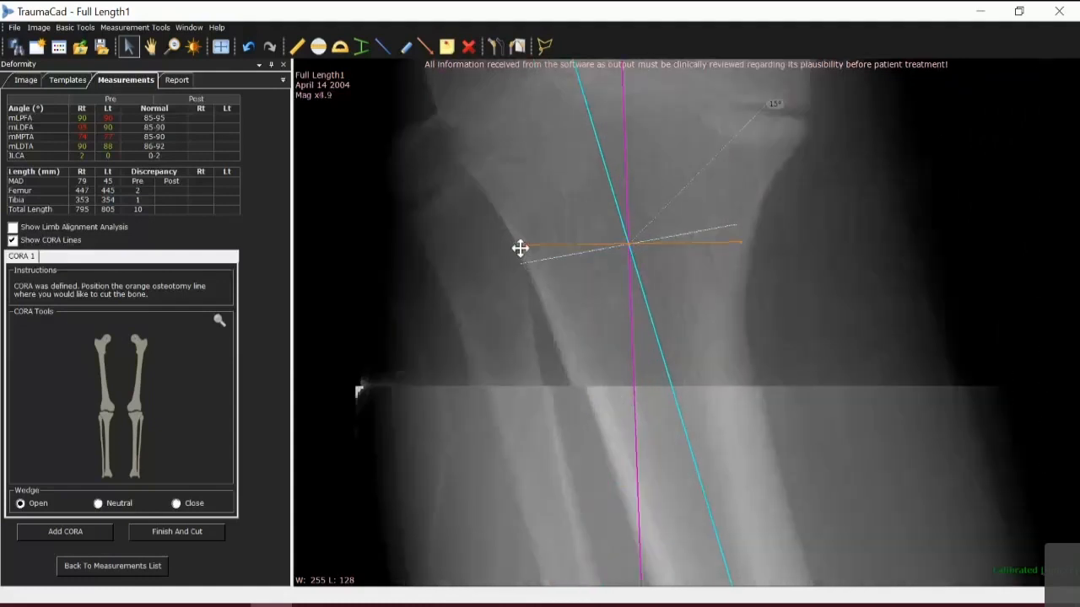
scroll(523, 253, down, 4)
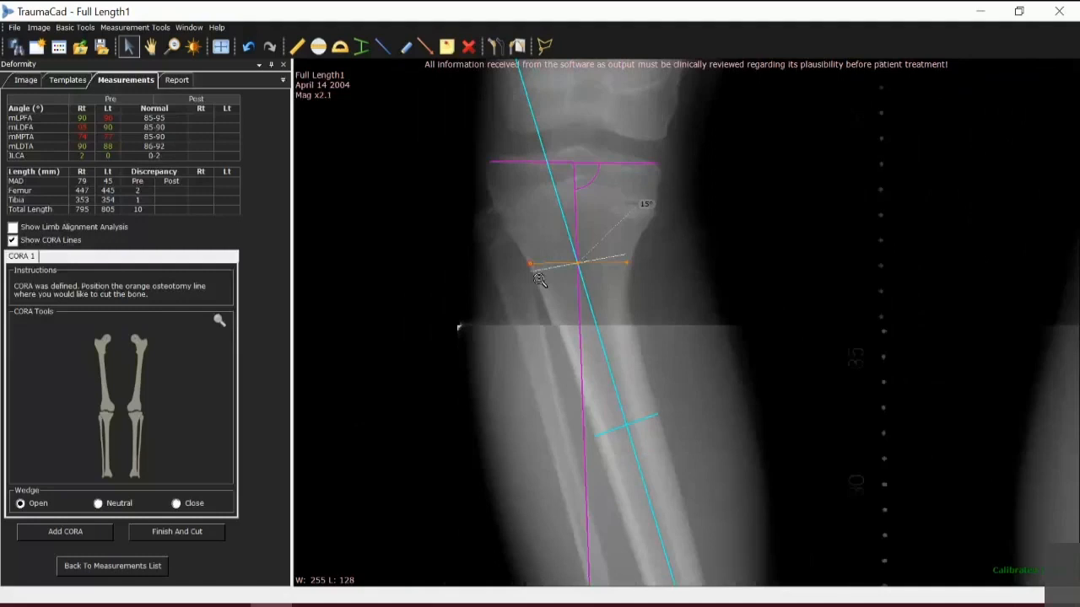
click(176, 504)
click(21, 505)
Hide the CORA lines, show the limb alignment analysis and cut the right tibia at the osteotomy line
click(220, 46)
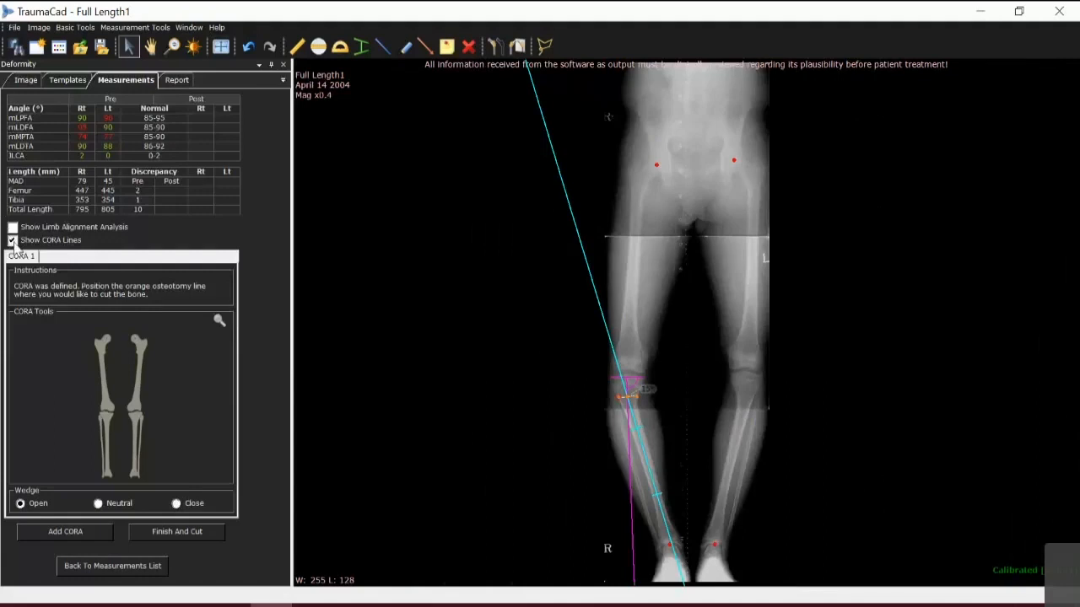
click(13, 240)
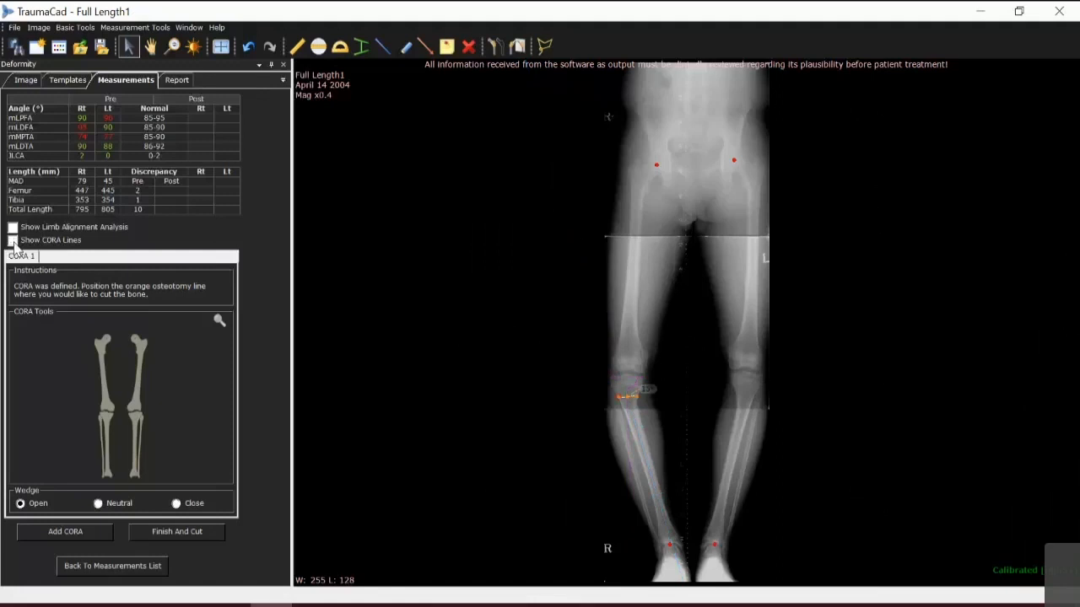
click(12, 228)
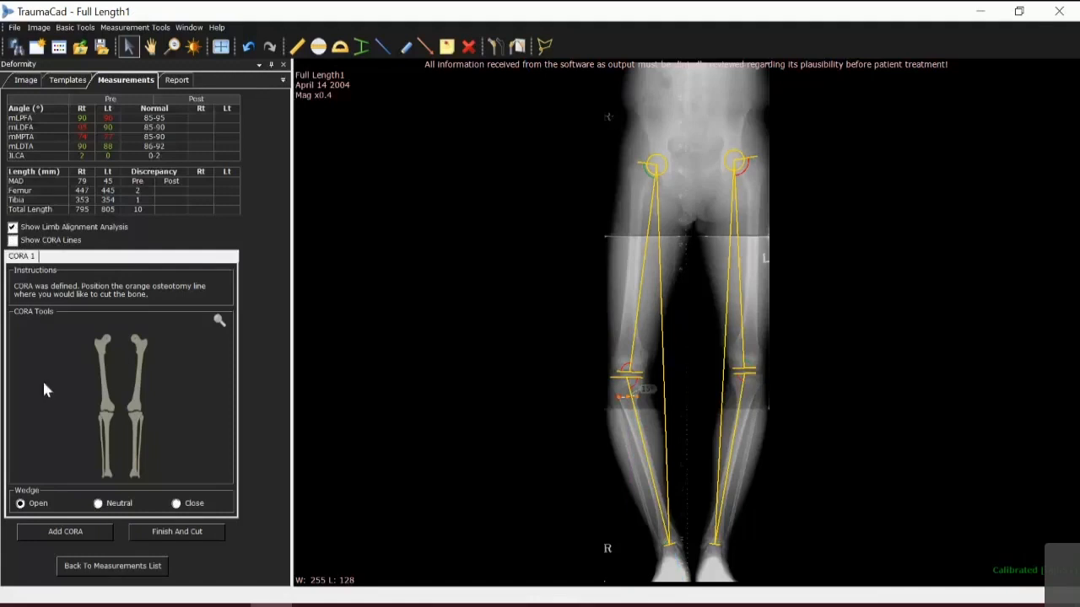
click(193, 539)
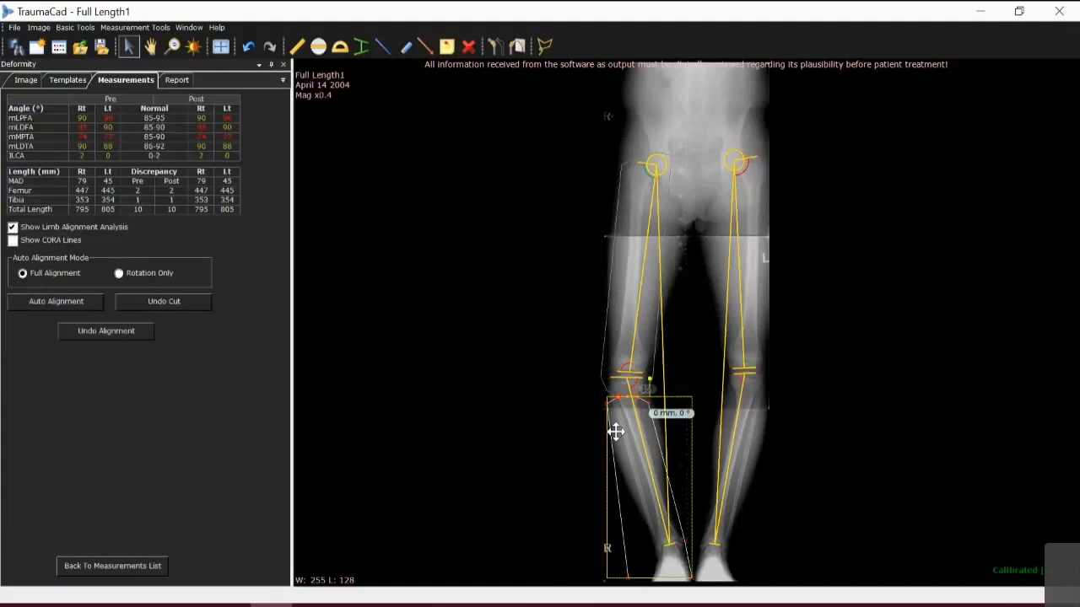
Rotate the right tibia's distal fragment about the lateral hinge, trying several angles and settling on a 12.7 mm, 18.3° opening wedge
scroll(616, 432, up, 2)
scroll(616, 432, up, 2)
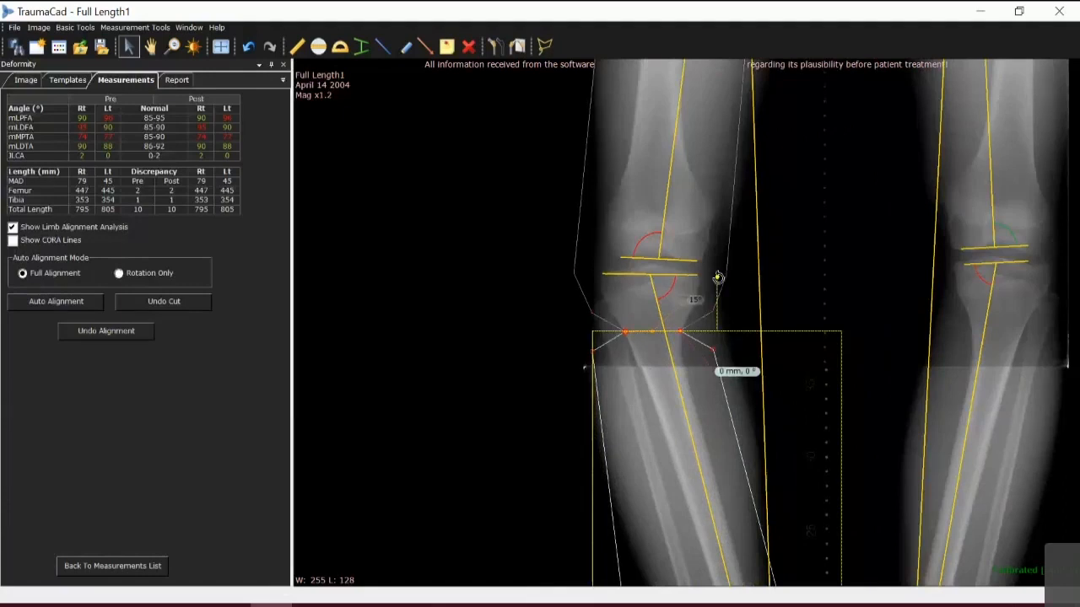
drag(717, 277, 724, 313)
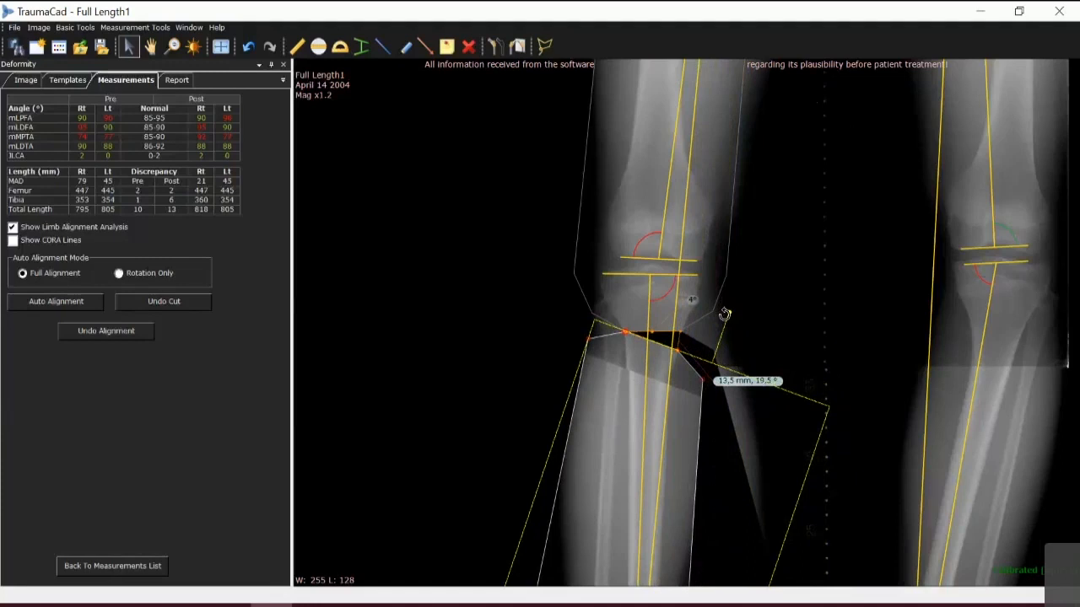
drag(725, 314, 728, 328)
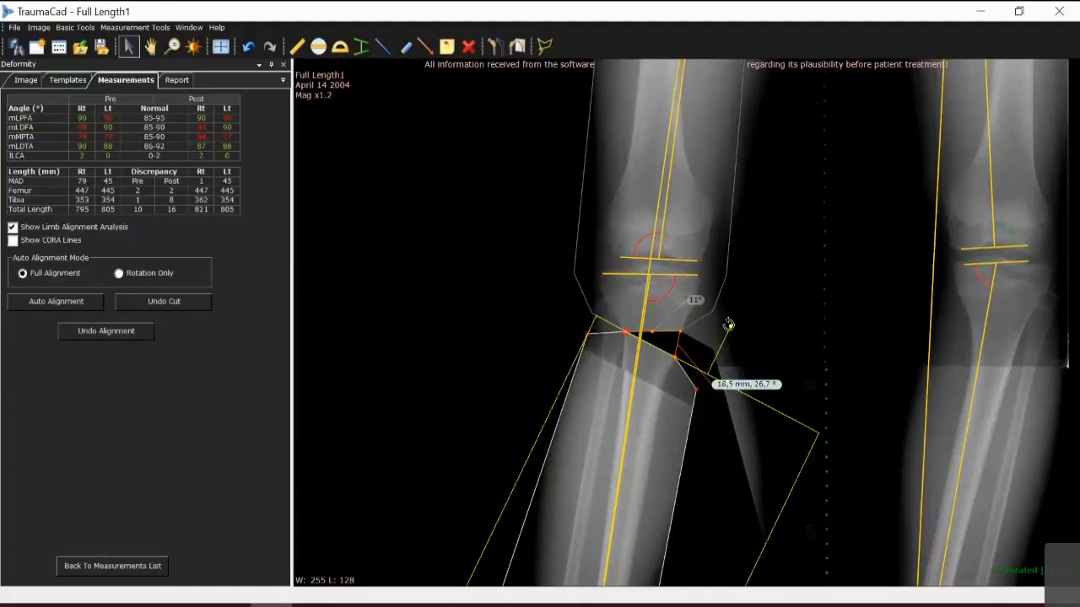
drag(723, 323, 725, 309)
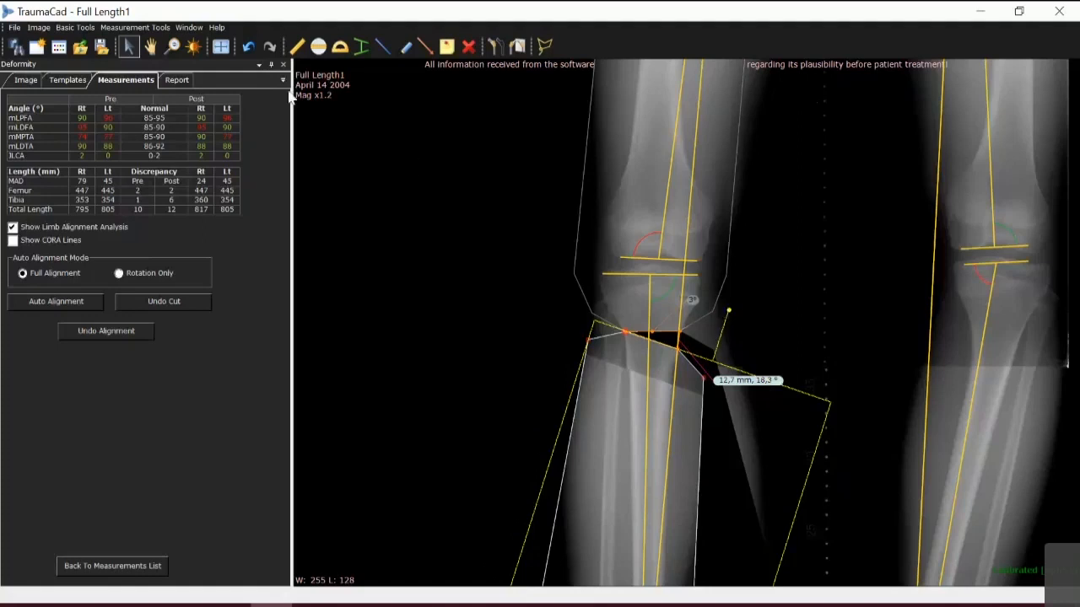
Review the whole corrected leg, undo the tibial cut and hide the limb alignment analysis
click(219, 48)
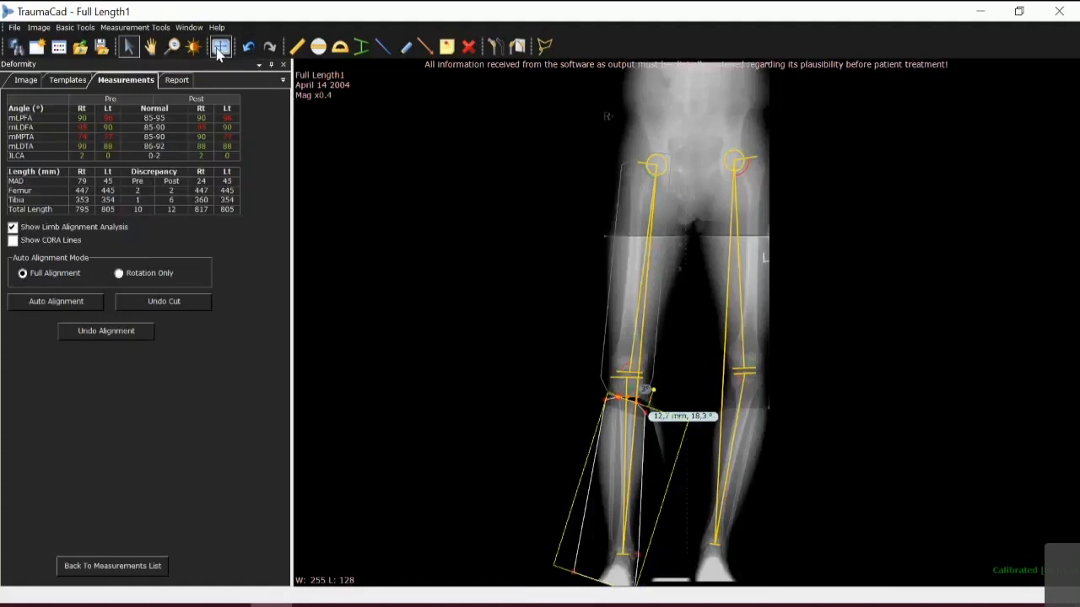
click(164, 304)
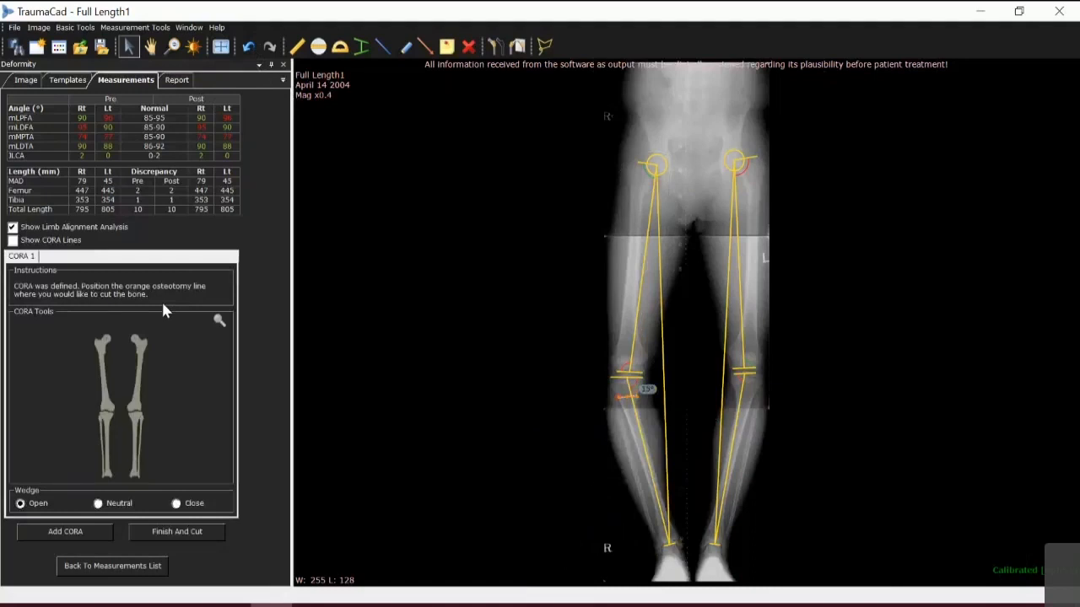
click(14, 227)
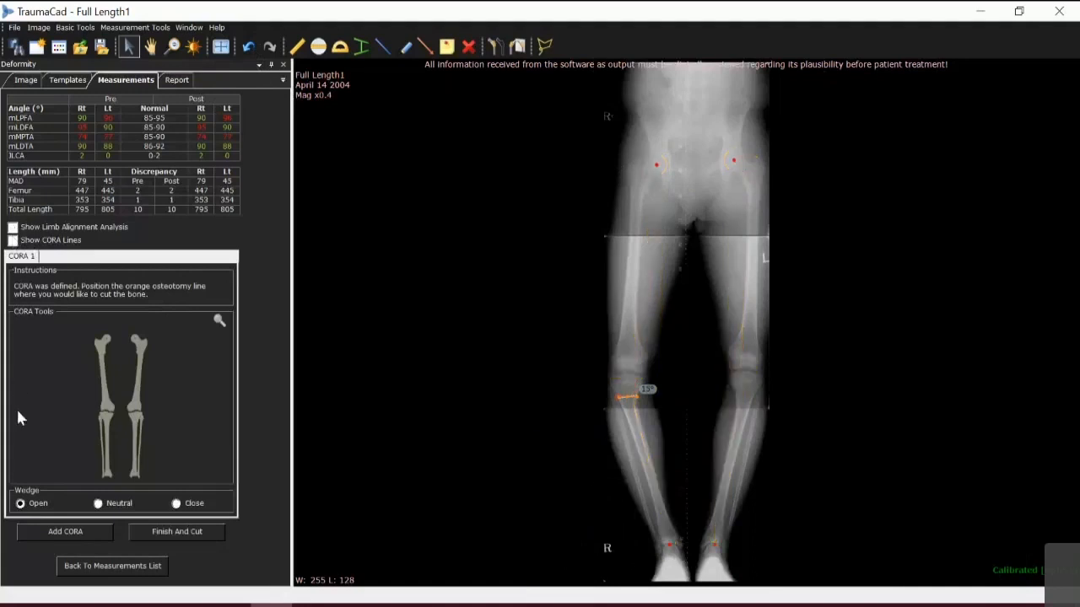
Add a second CORA using the right distal femoral joint line tool and the Femoral Center Line Finder on the right femur
click(56, 532)
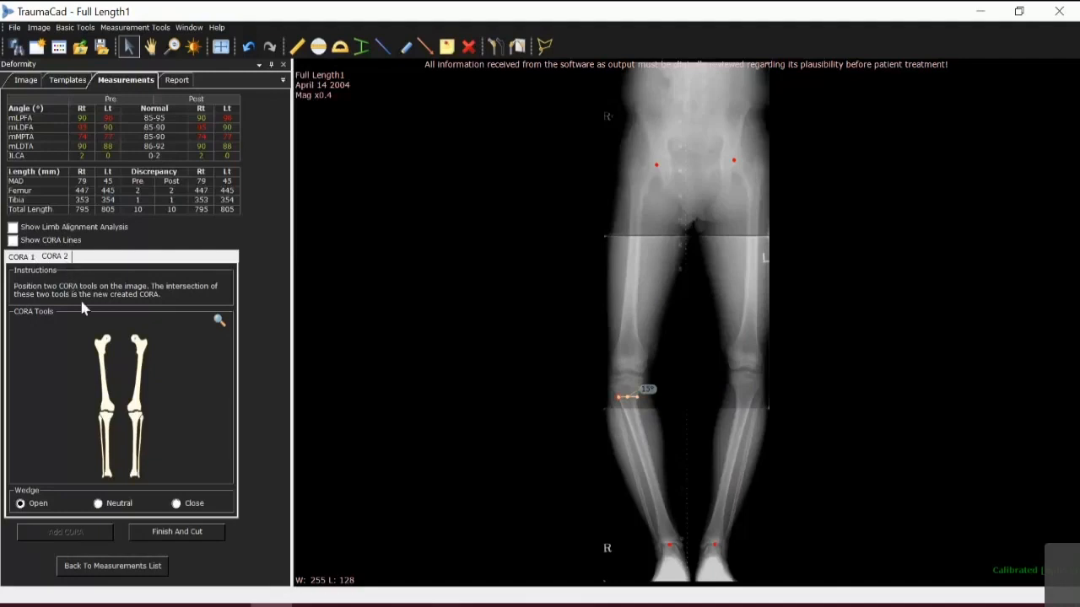
click(105, 413)
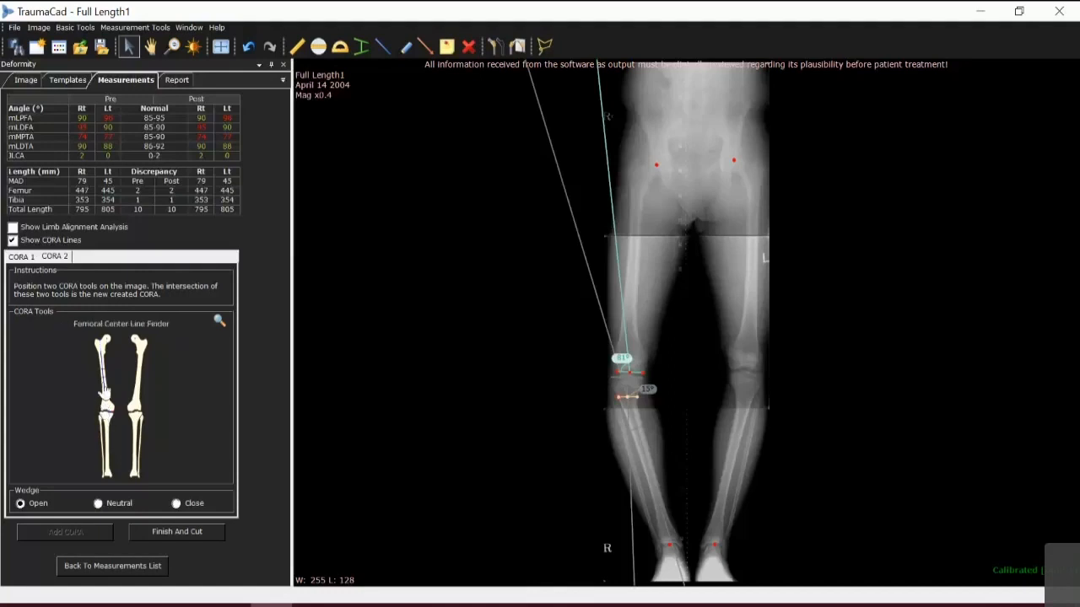
click(104, 386)
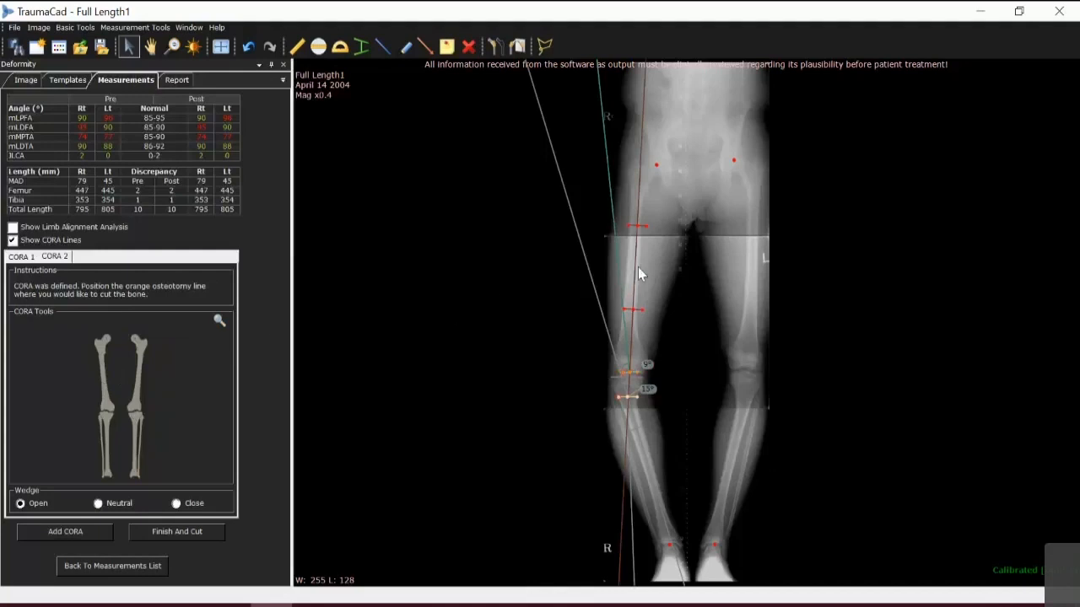
Fit both cross marks of the femoral center line finder to the outer cortices of the right femoral shaft
scroll(638, 266, up, 5)
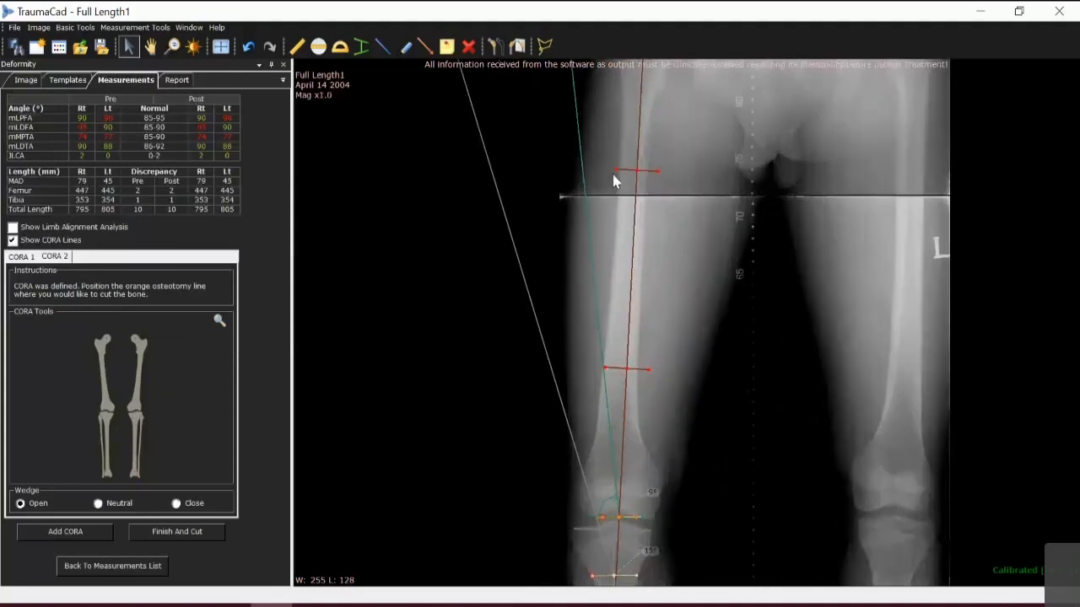
drag(617, 170, 622, 169)
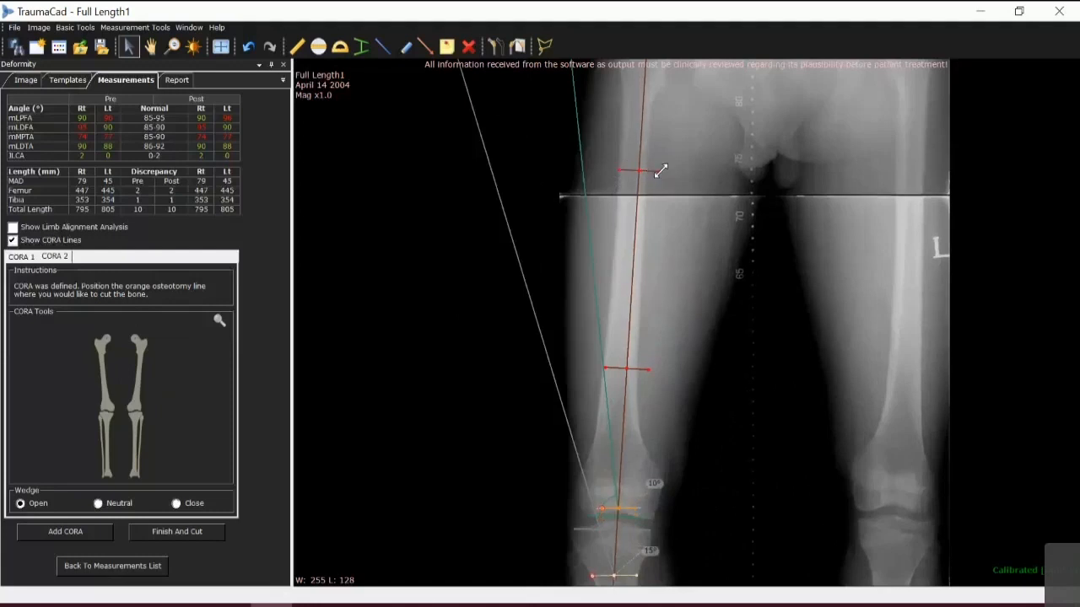
drag(656, 170, 653, 171)
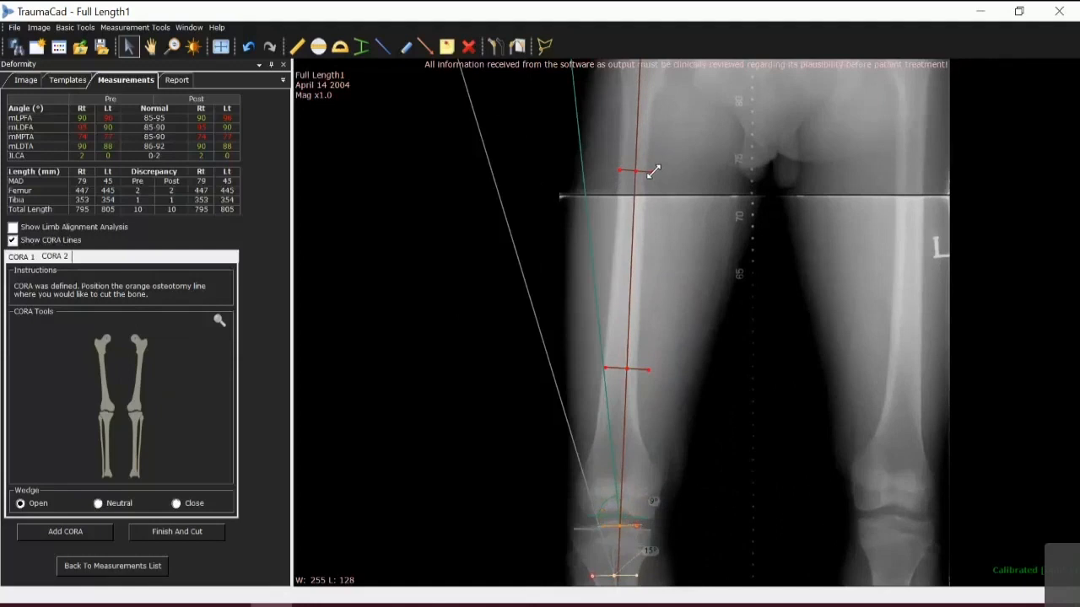
scroll(621, 172, up, 3)
drag(617, 171, 615, 170)
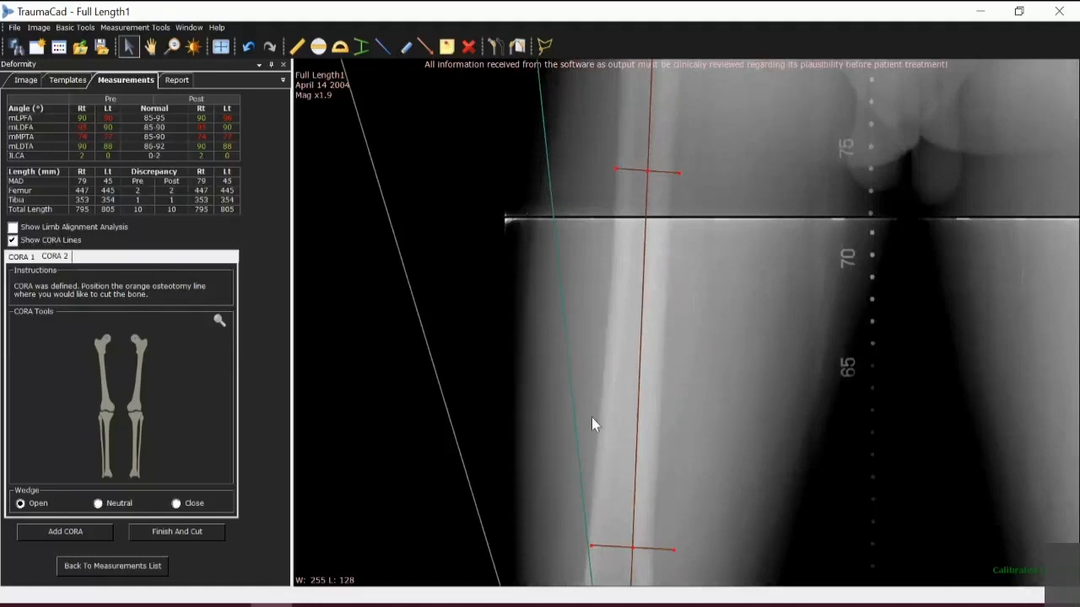
drag(593, 546, 588, 548)
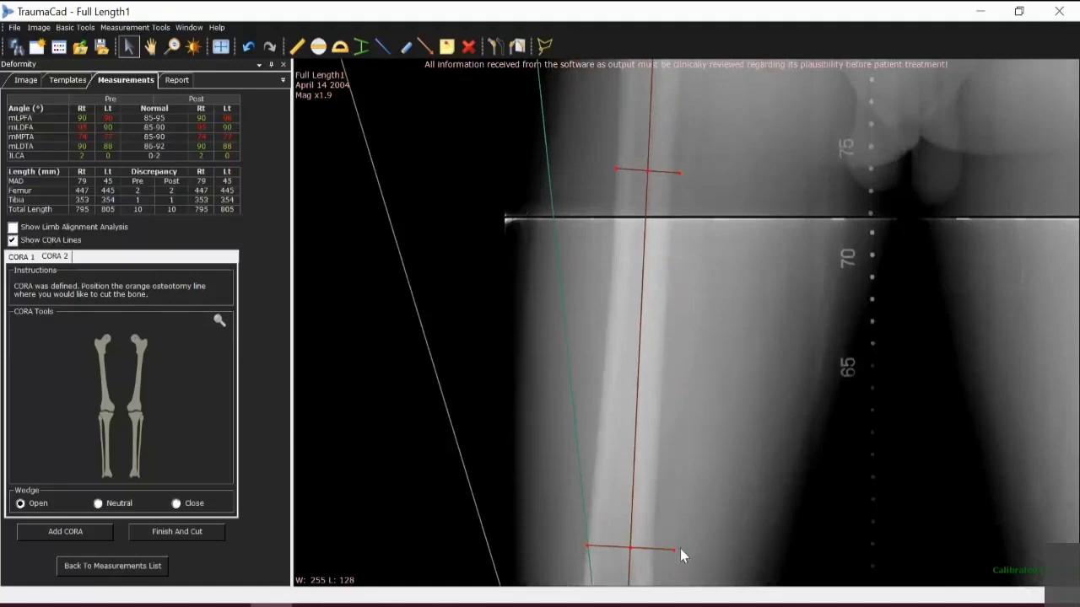
drag(674, 551, 656, 553)
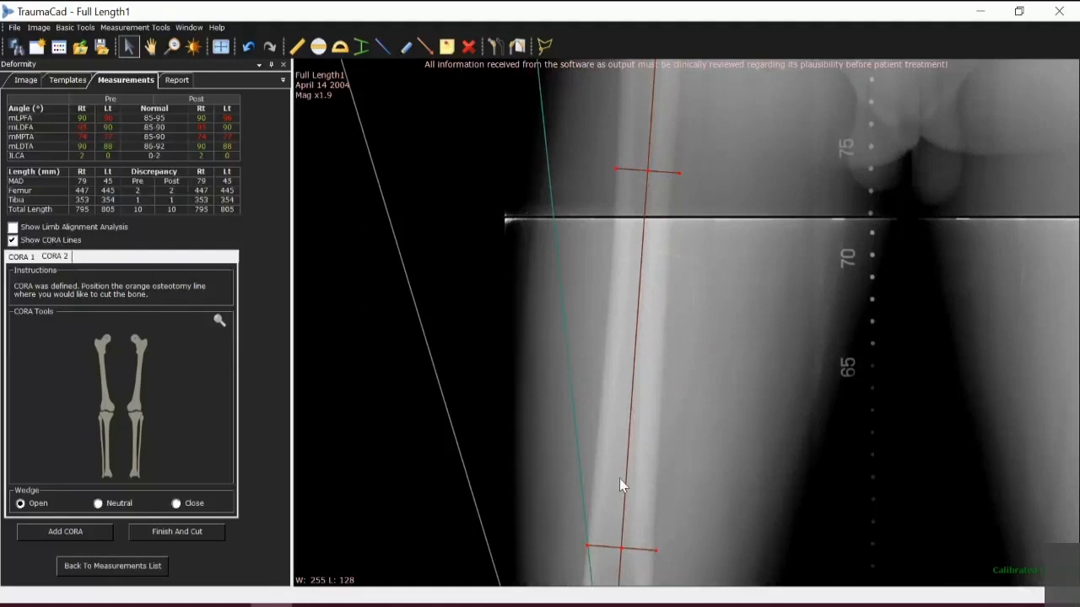
Hide the CORA lines and place the orange osteotomy line obliquely across the right distal femur, proximal to the CORA and spanning both cortices
click(221, 49)
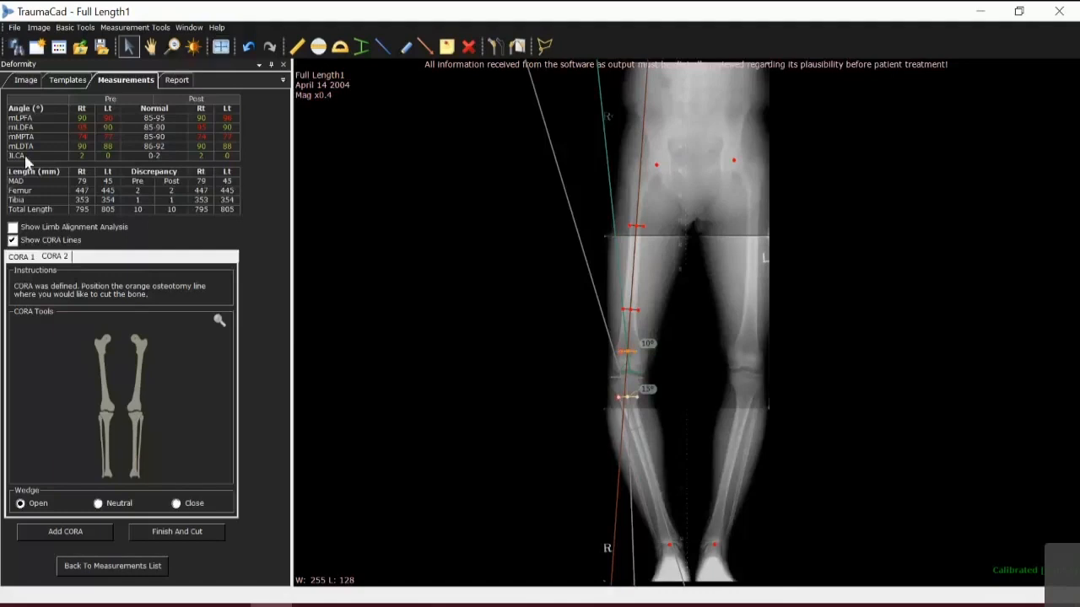
click(12, 240)
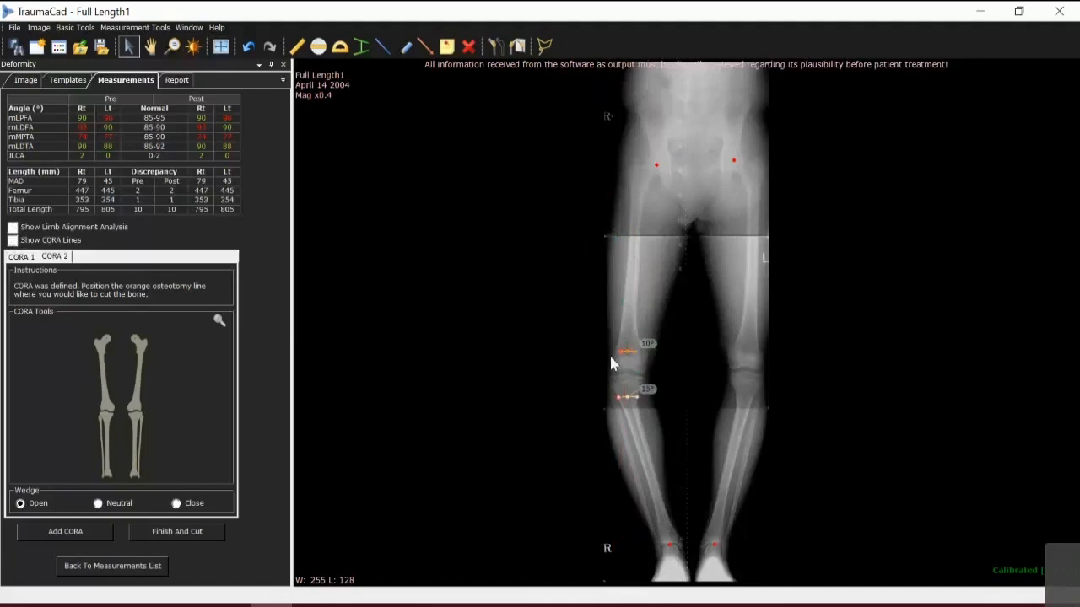
scroll(642, 363, up, 5)
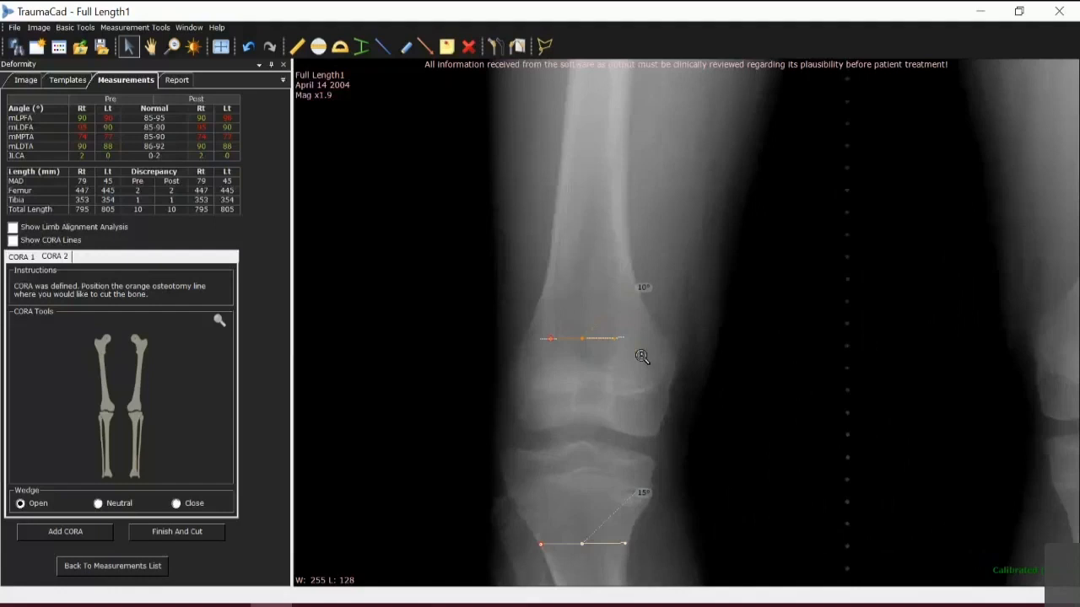
drag(574, 337, 633, 286)
drag(561, 304, 542, 306)
Measure the distance from the right distal femoral joint surface to the osteotomy line and remove the measurement
click(296, 47)
mouse_move(587, 420)
mouse_down()
mouse_move(588, 281)
mouse_move(588, 296)
mouse_move(599, 282)
mouse_move(590, 288)
mouse_up()
key(Escape)
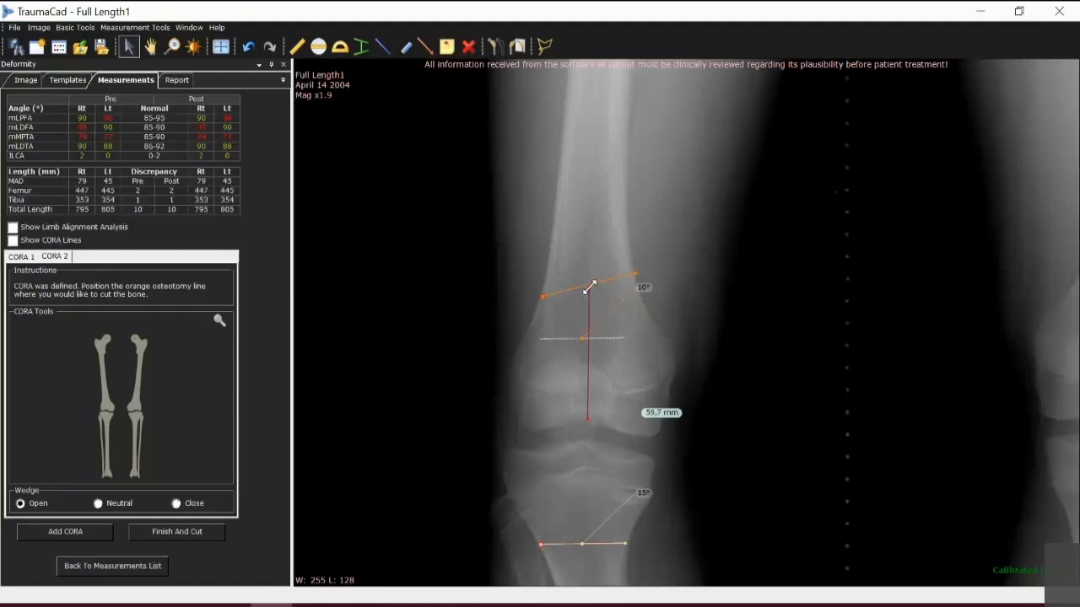
click(469, 59)
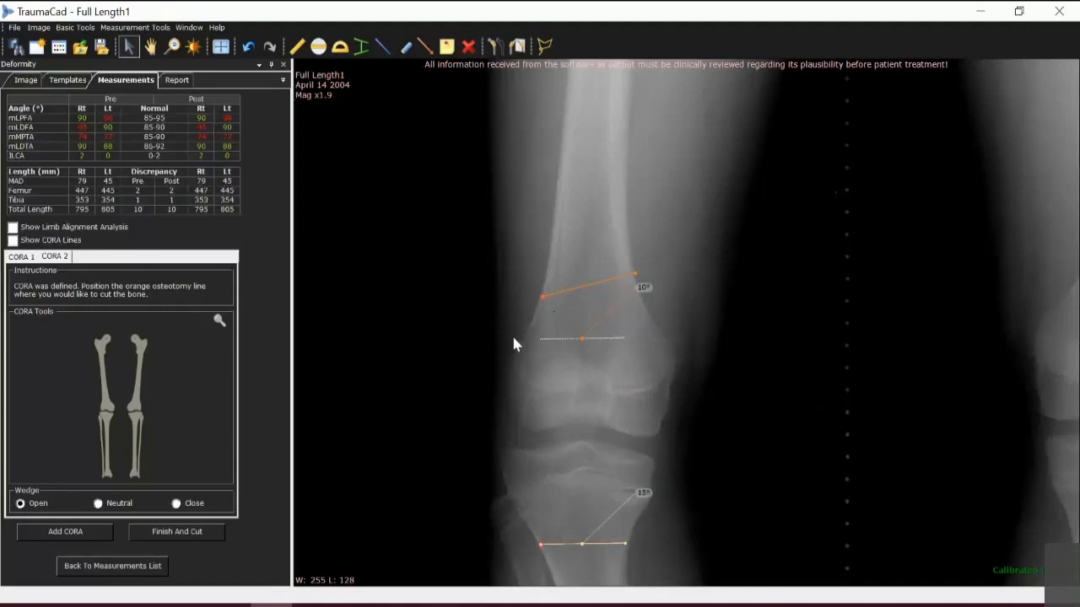
Set the femoral wedge type to Close, show the limb alignment analysis and cut the right leg at both osteotomy lines
click(177, 506)
click(221, 48)
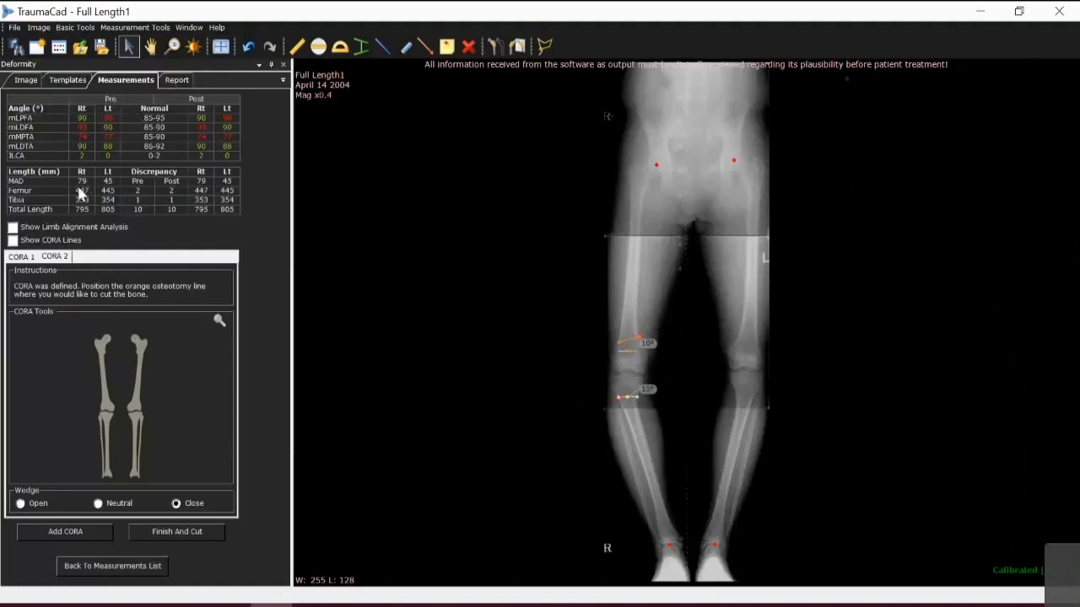
click(12, 228)
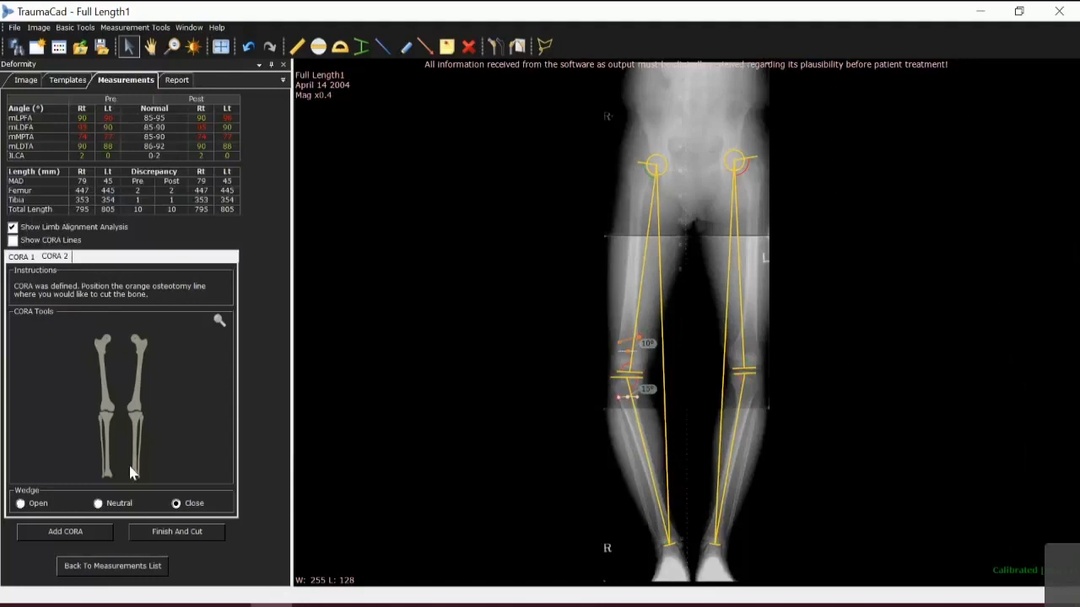
click(185, 532)
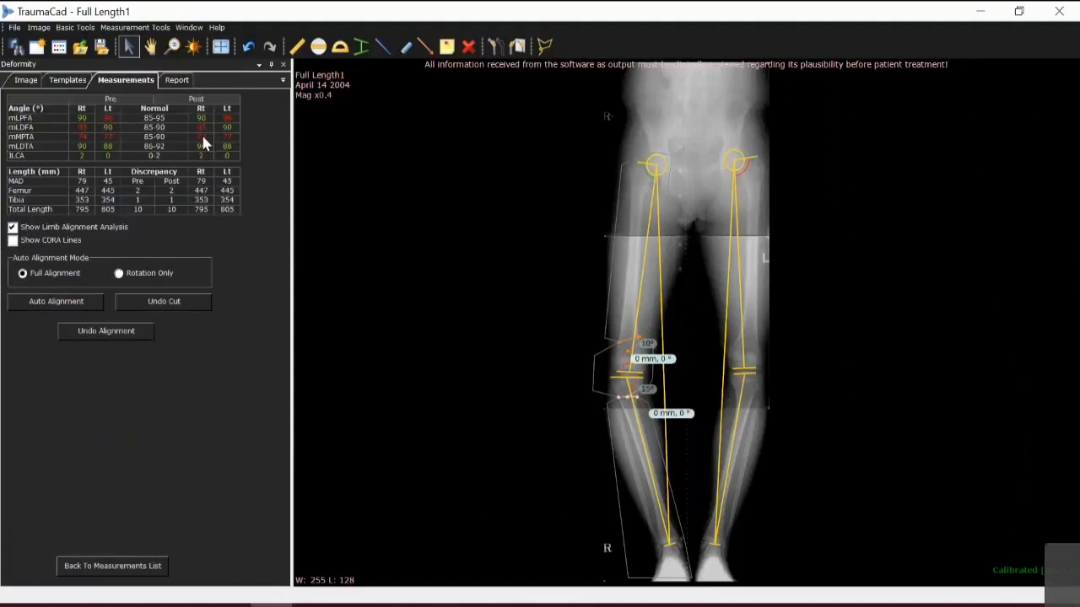
Auto-align the cut fragments with Full Alignment and shift the knee fragment slightly laterally to an 8.3 mm, 10.5° femoral wedge
click(80, 304)
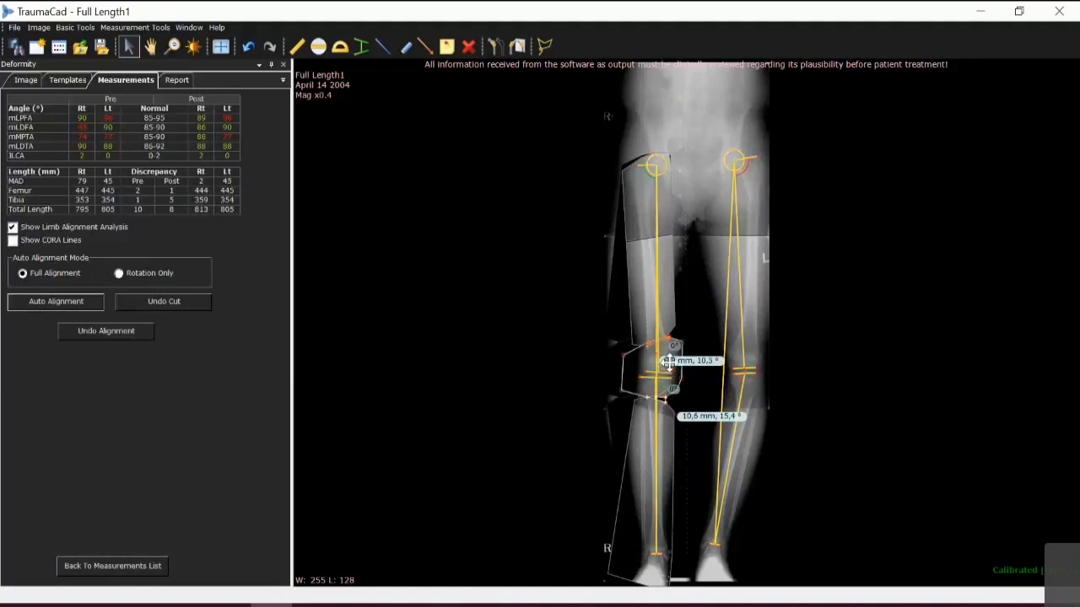
scroll(667, 361, up, 5)
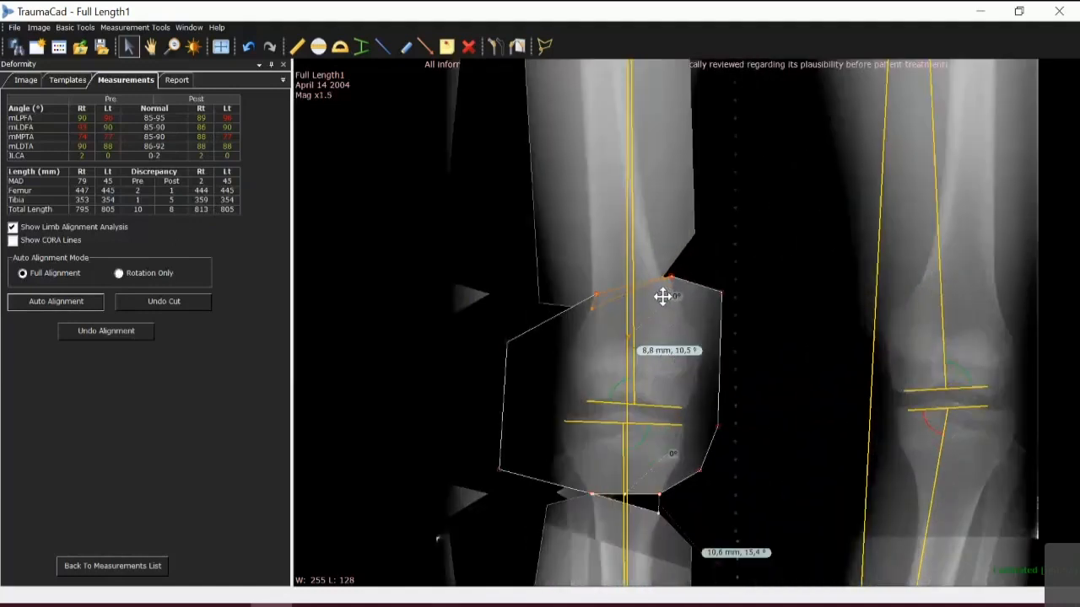
drag(662, 296, 658, 296)
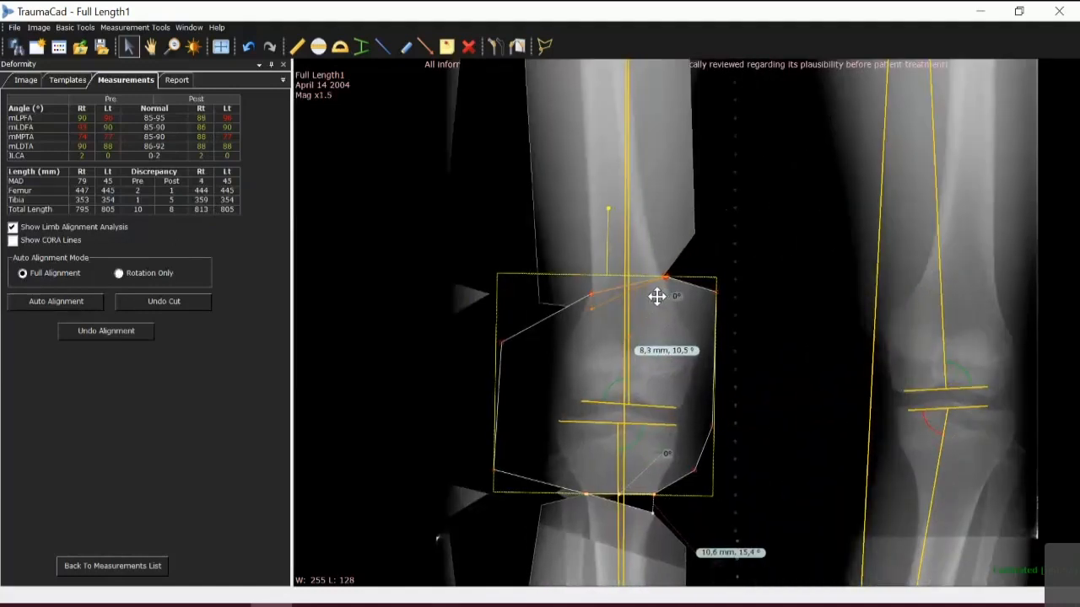
click(760, 340)
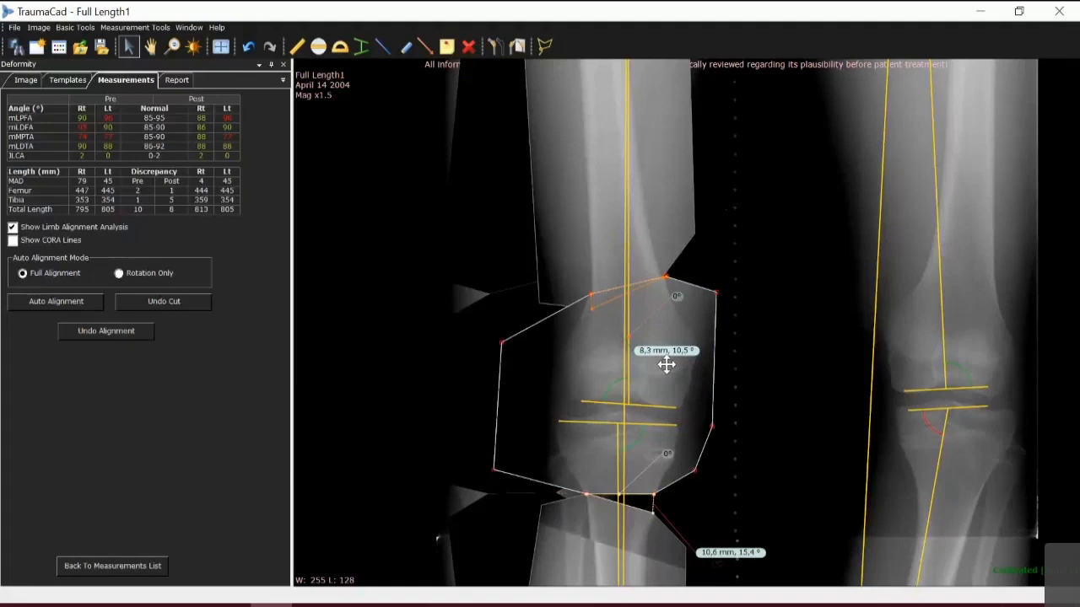
Try rotating the knee fragment to a 9.3 mm, 11.8° wedge at the femoral cut and rotate it back
scroll(652, 523, down, 3)
scroll(637, 557, up, 5)
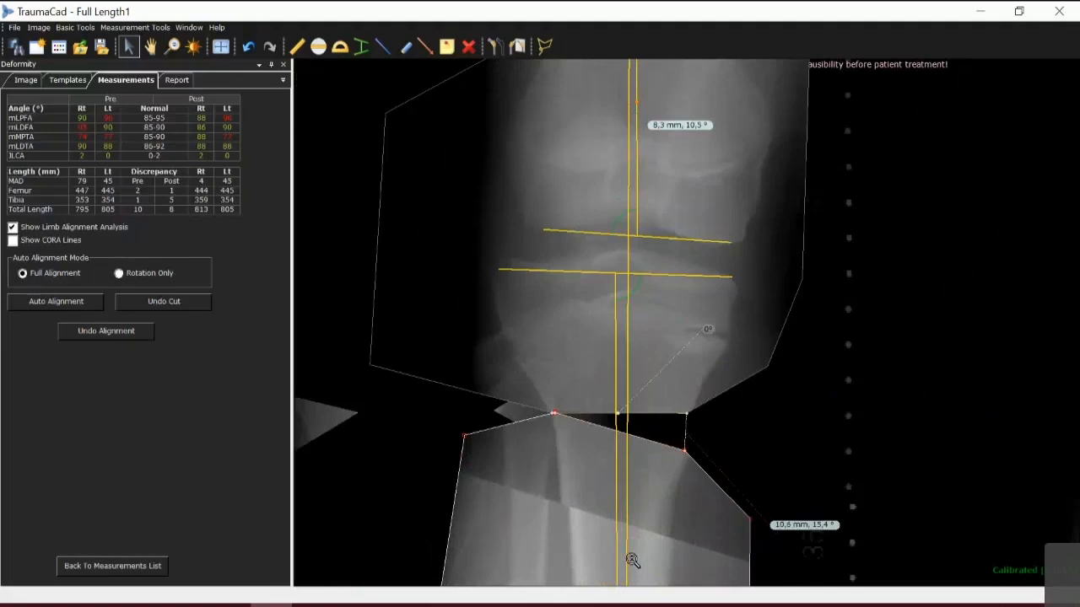
scroll(672, 386, down, 1)
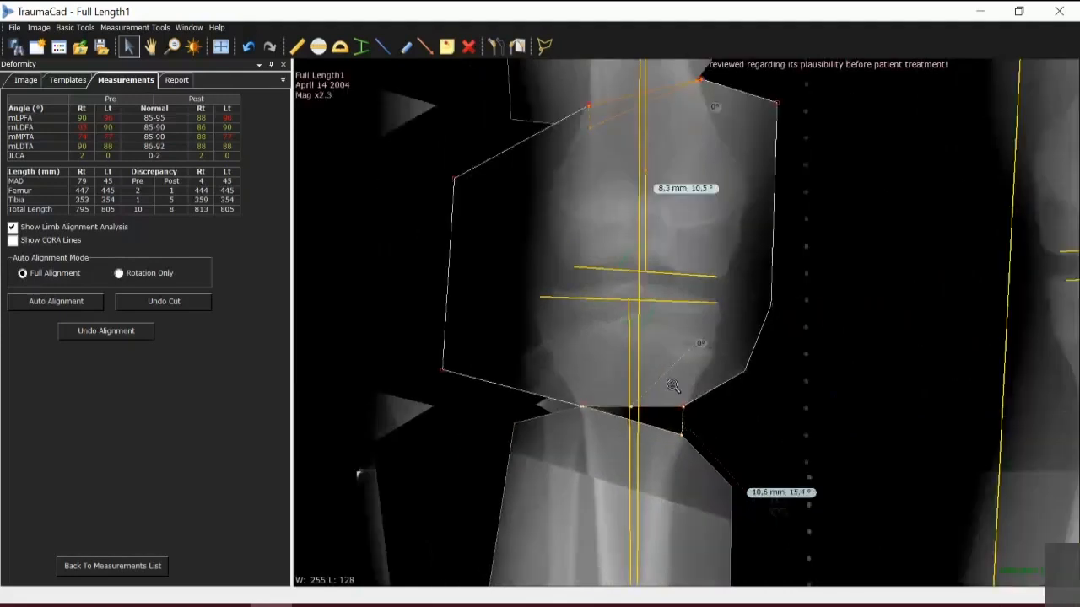
scroll(673, 386, down, 2)
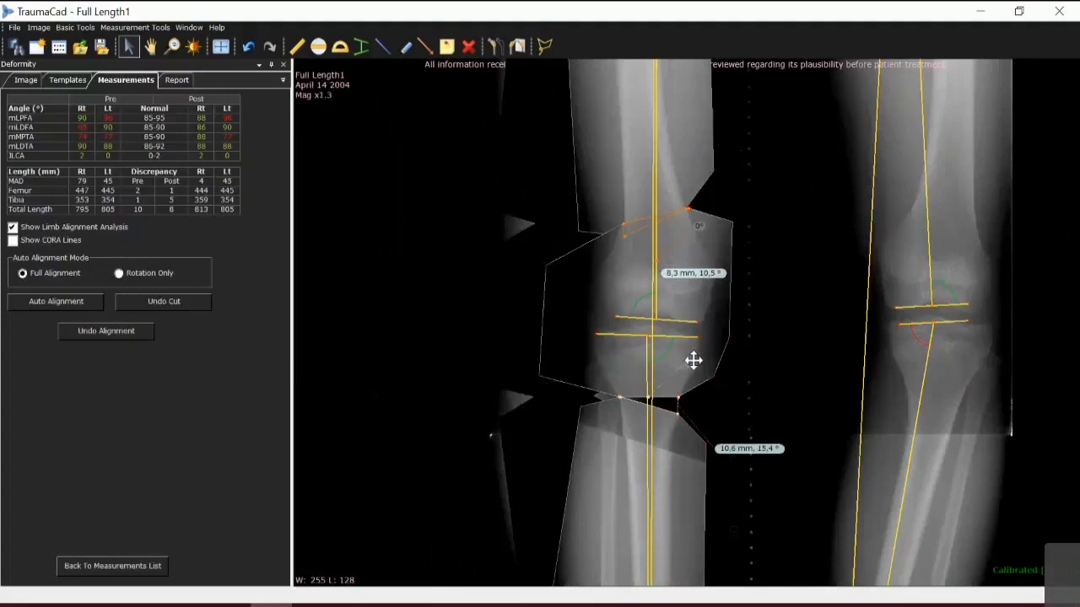
scroll(694, 360, down, 1)
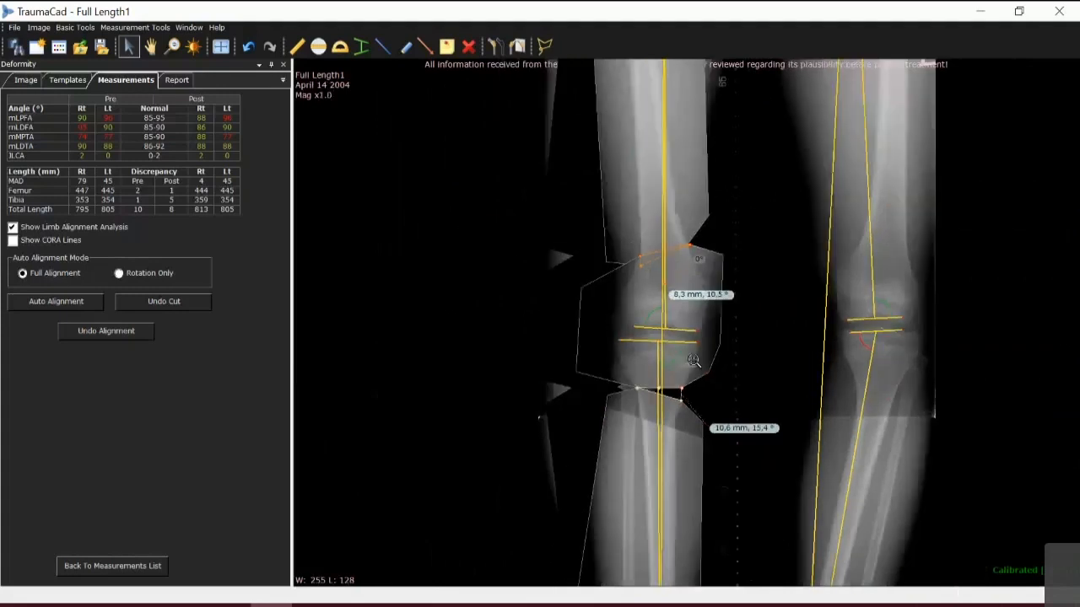
click(644, 296)
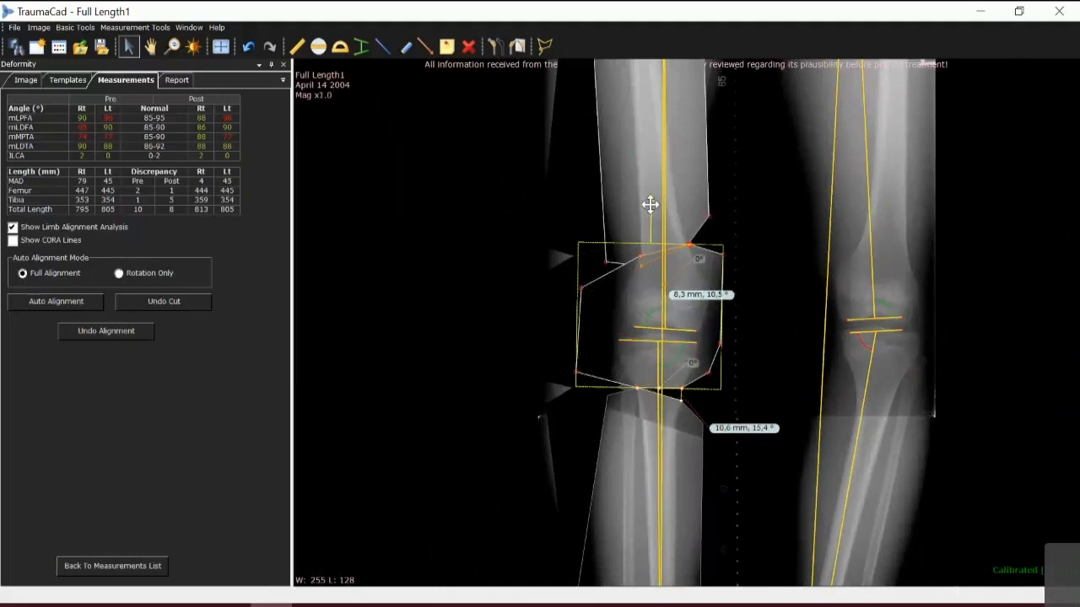
drag(651, 196, 653, 196)
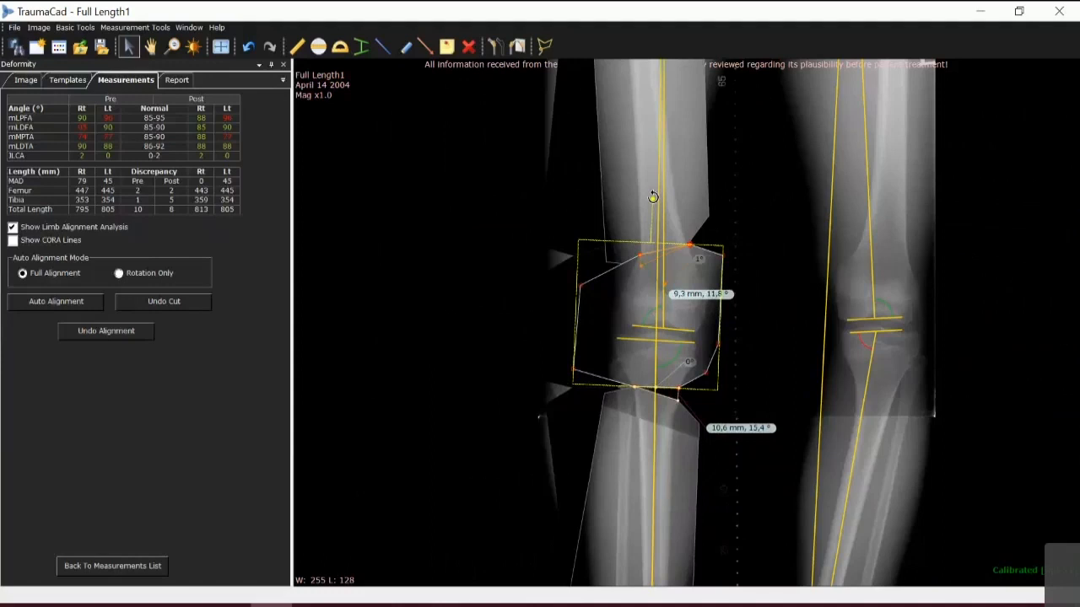
drag(653, 196, 646, 216)
Rotate the right distal tibial fragment to an 11.6 mm, 16.9° opening wedge
click(641, 413)
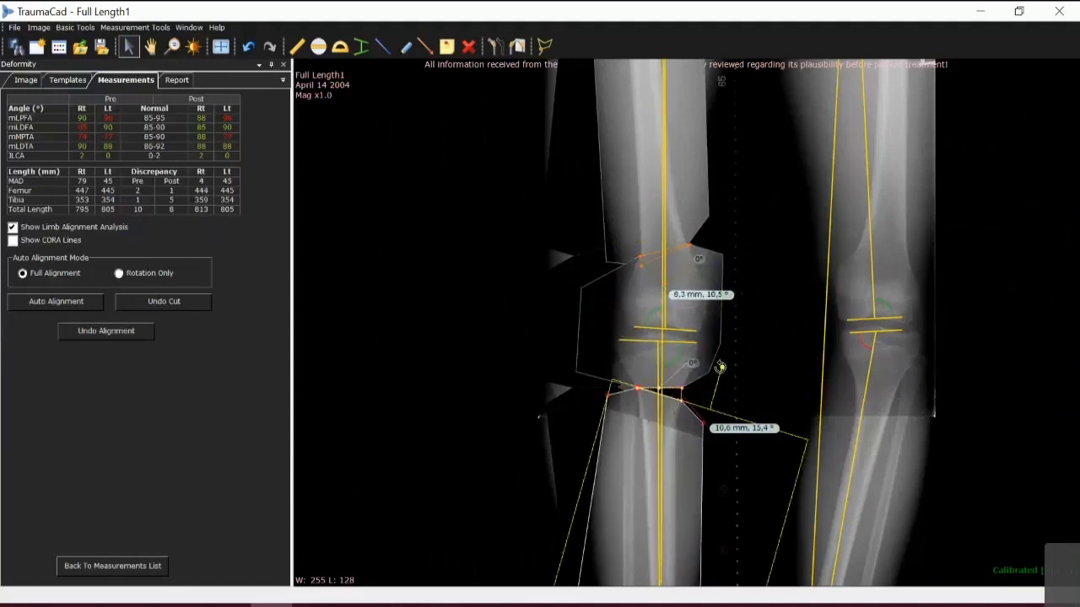
drag(720, 366, 722, 368)
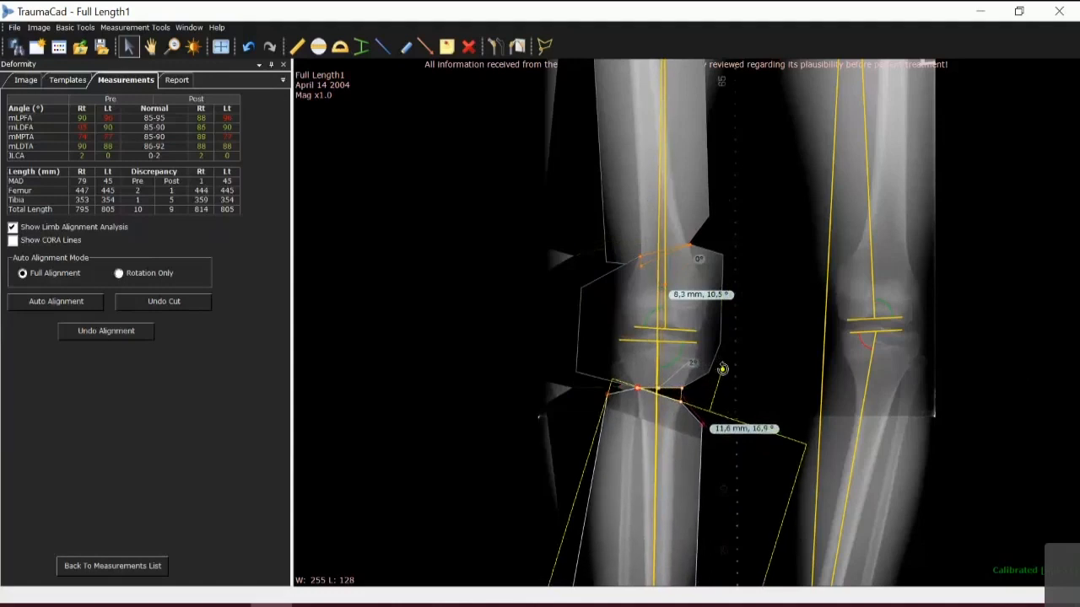
click(663, 337)
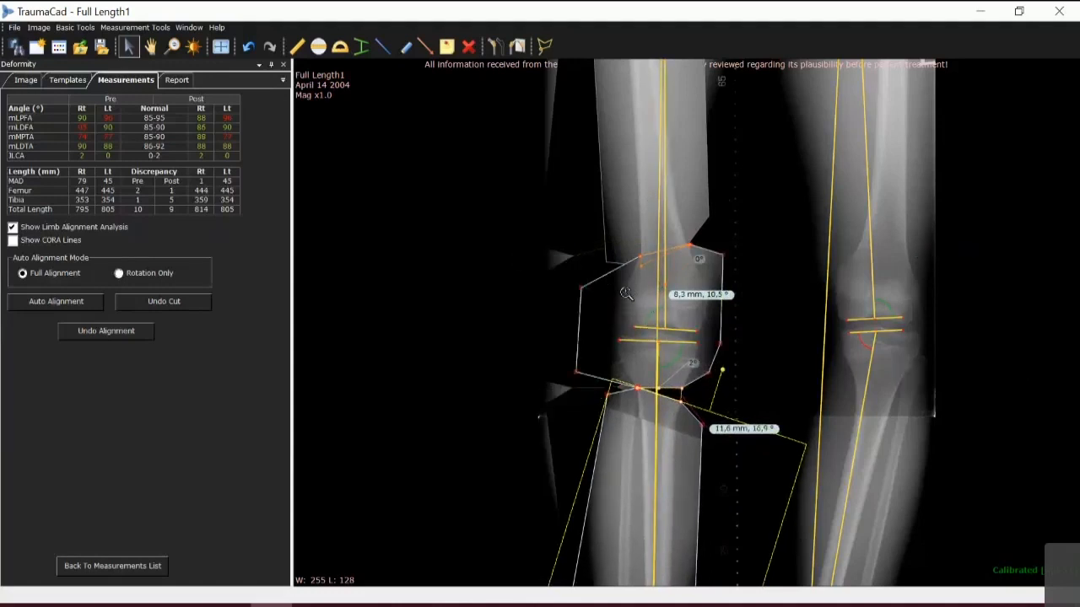
Shift the knee fragment distally to a 1.8 mm, 10.5° wedge at the femoral cut
scroll(626, 293, down, 4)
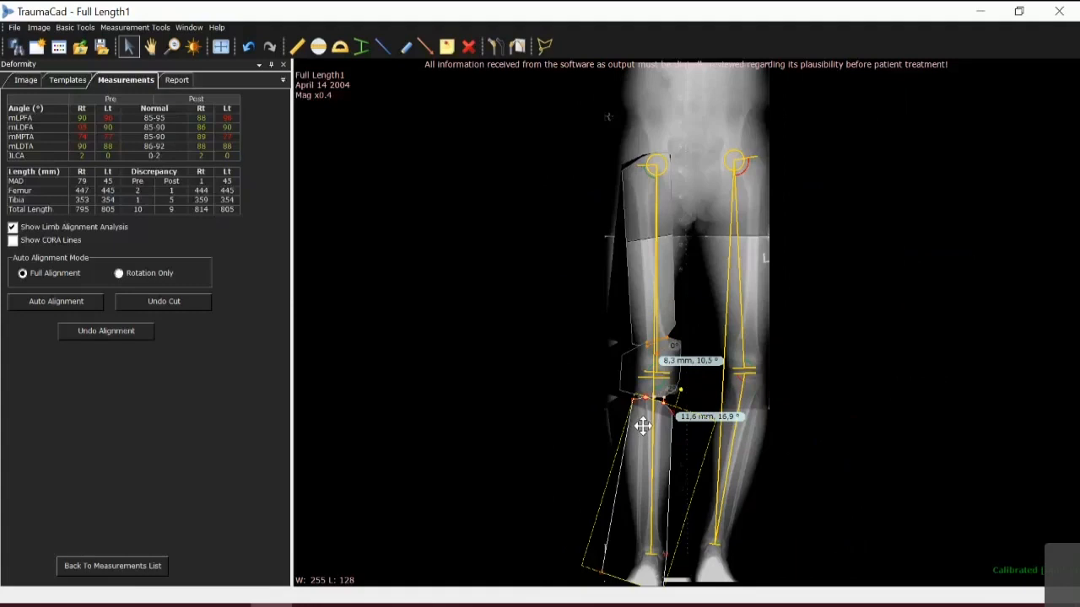
scroll(643, 426, up, 2)
scroll(643, 426, up, 2)
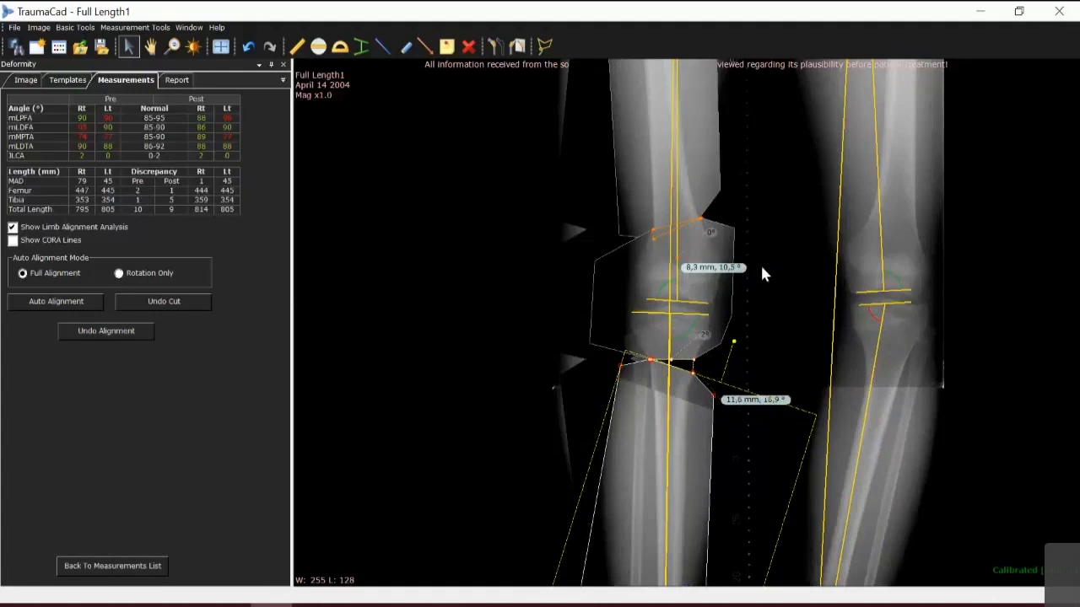
scroll(628, 278, down, 4)
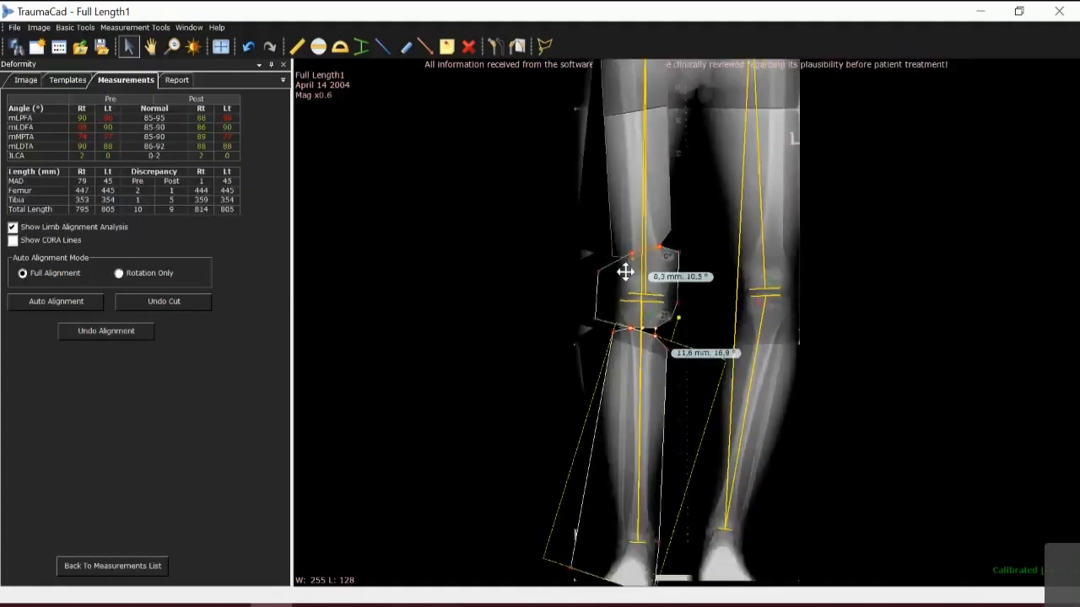
drag(625, 271, 626, 281)
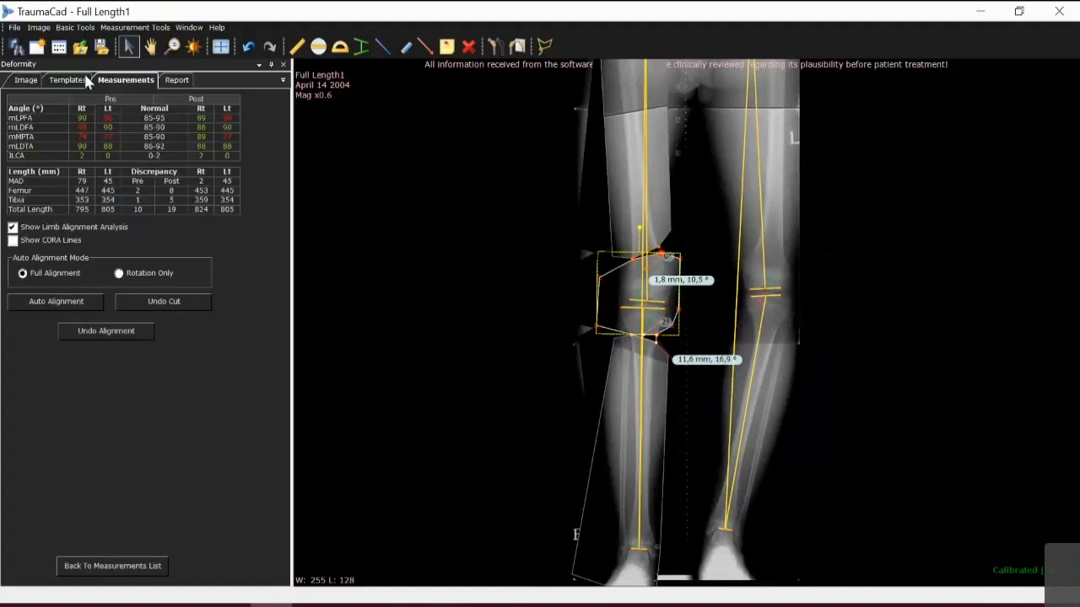
List the Synthes plate templates available for the right knee region
click(63, 81)
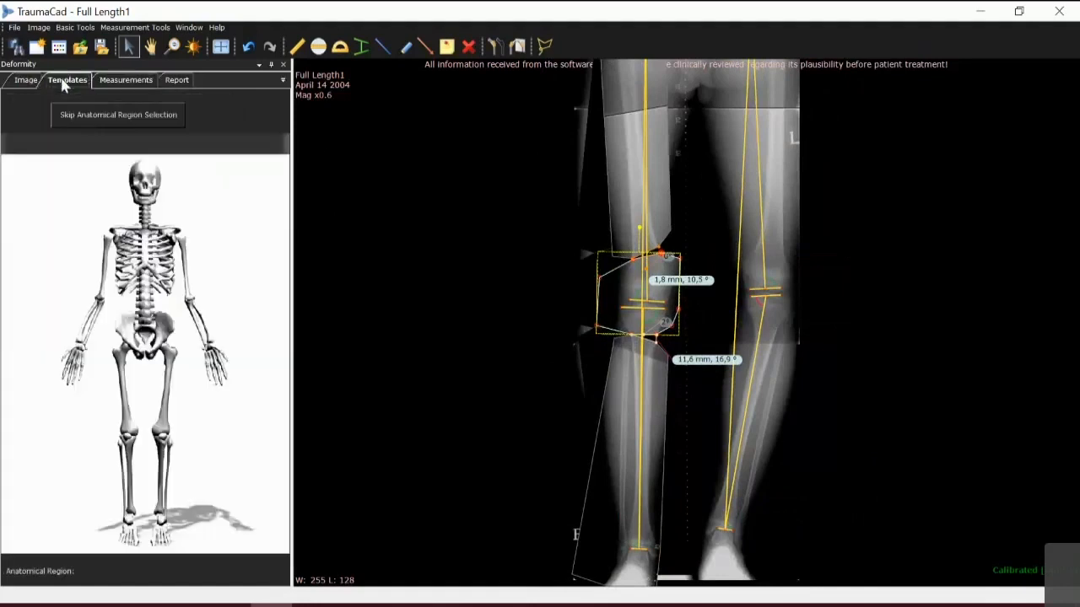
click(126, 440)
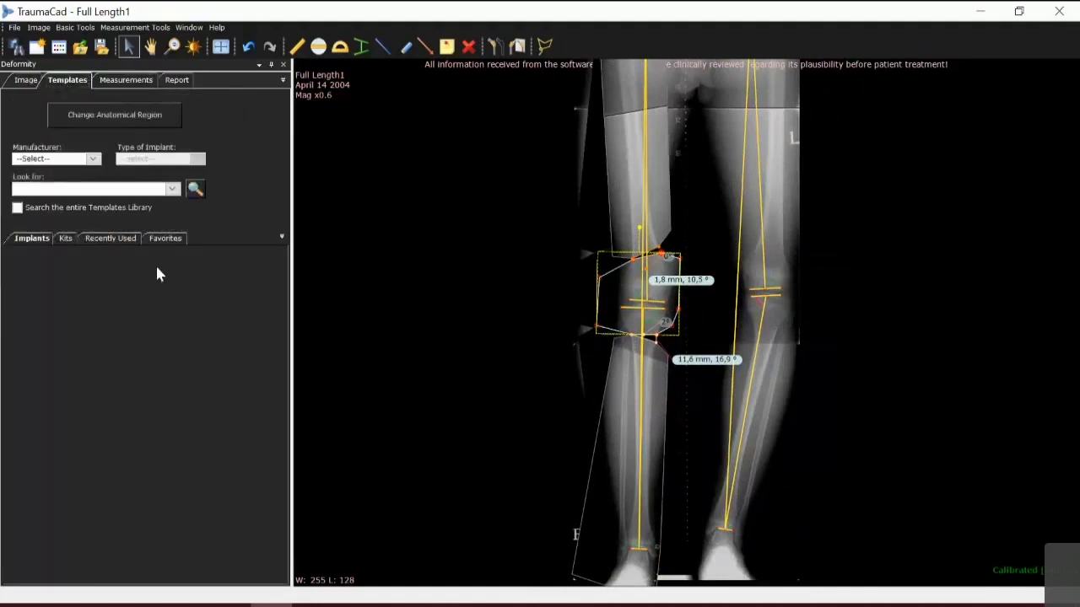
click(93, 159)
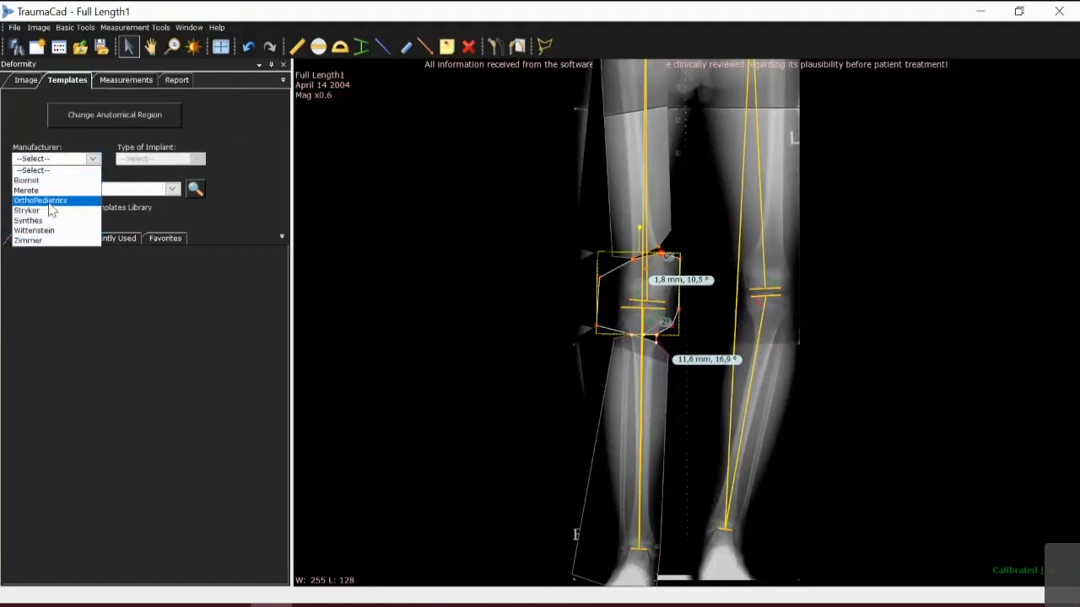
click(35, 224)
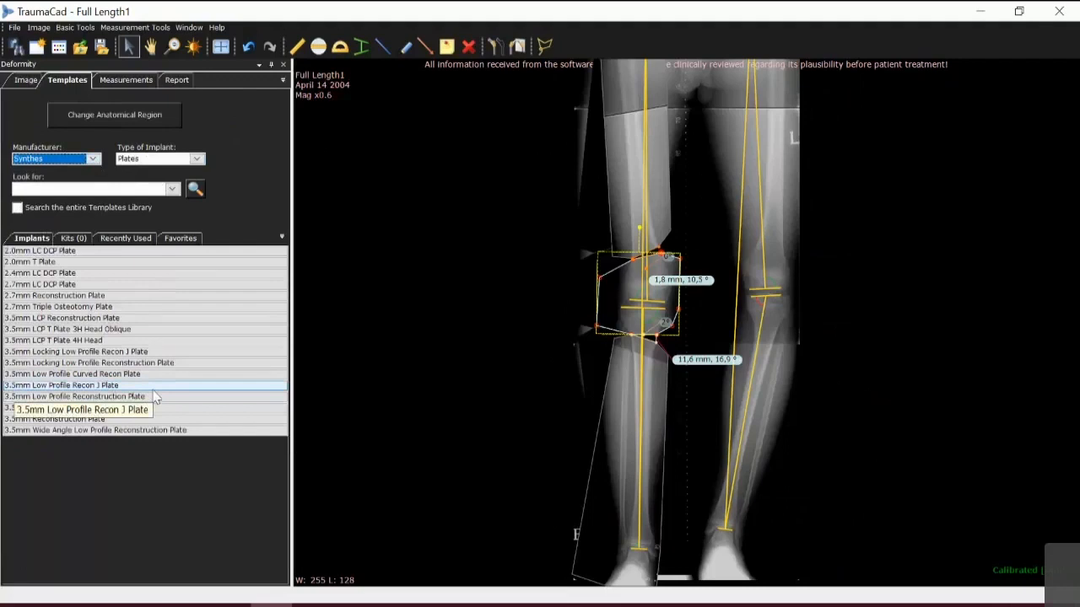
click(94, 160)
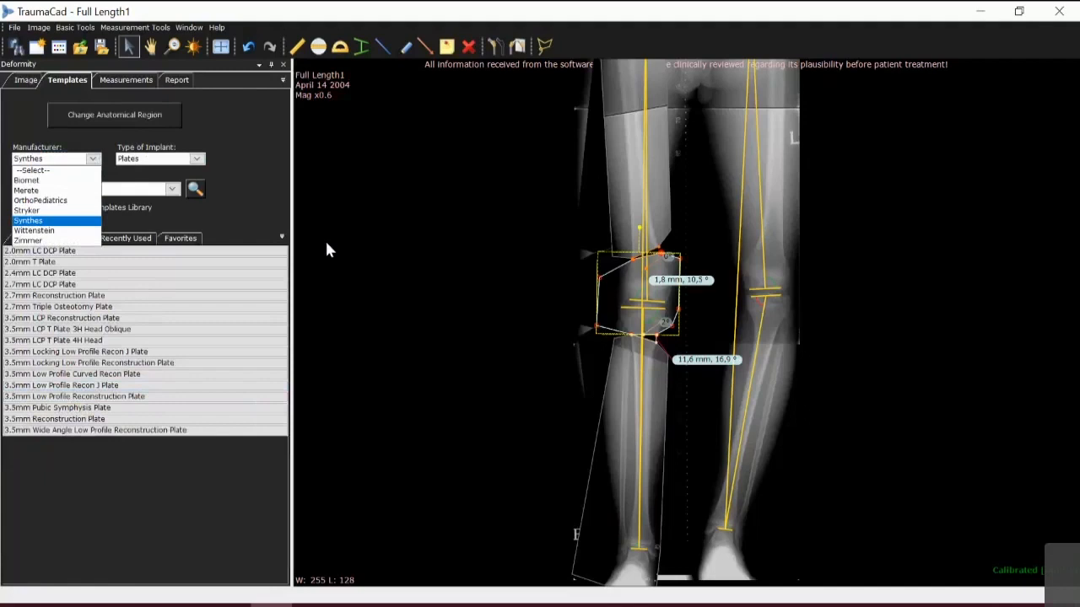
scroll(348, 194, down, 1)
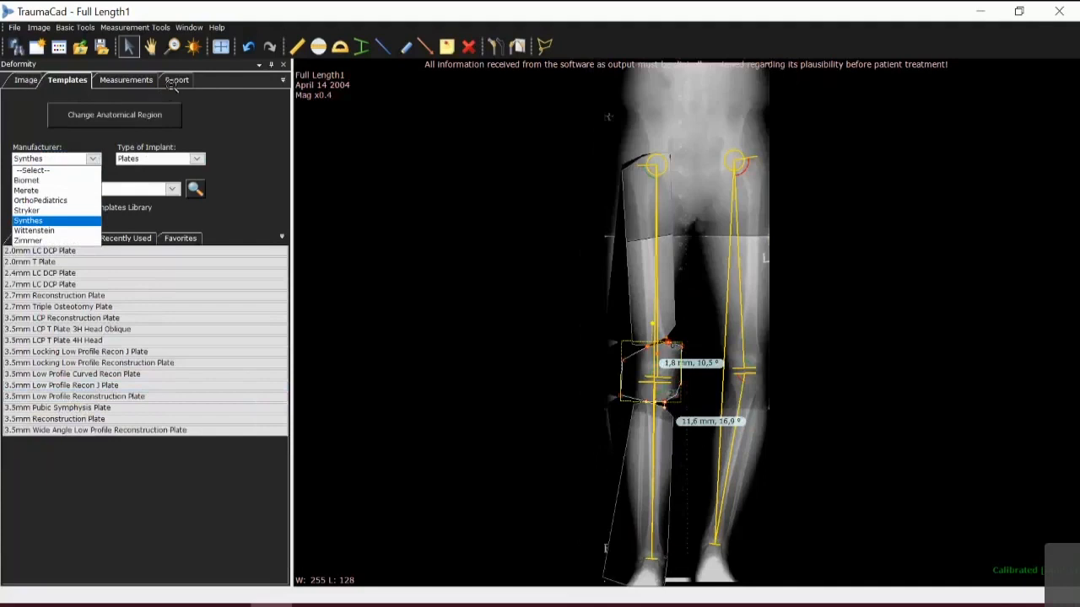
click(193, 113)
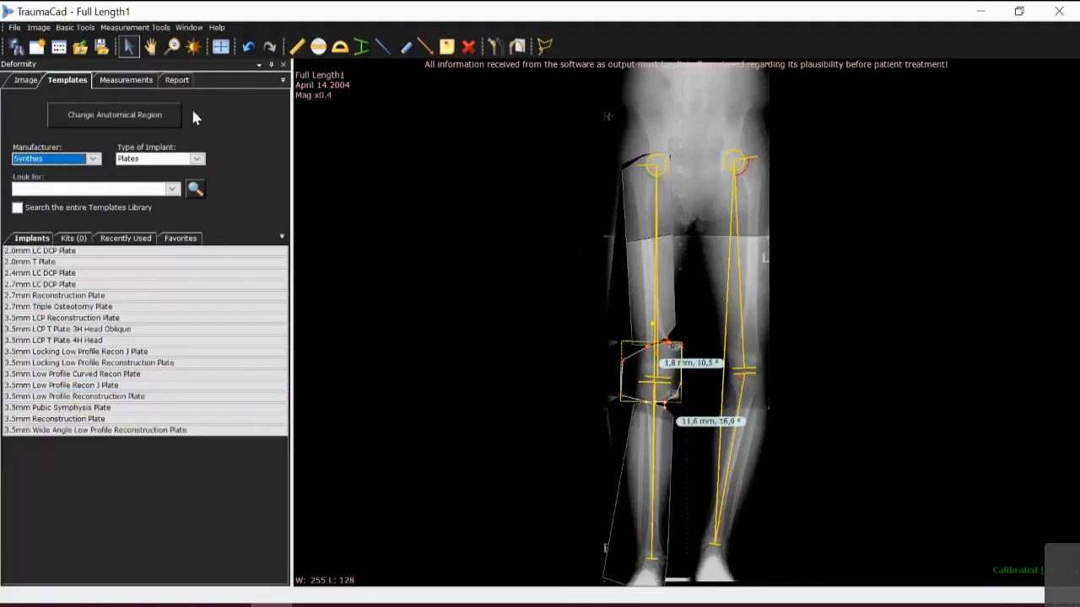
Generate the pre-operative planning report with original and templated images, review its alignment table and images, and close it
click(177, 79)
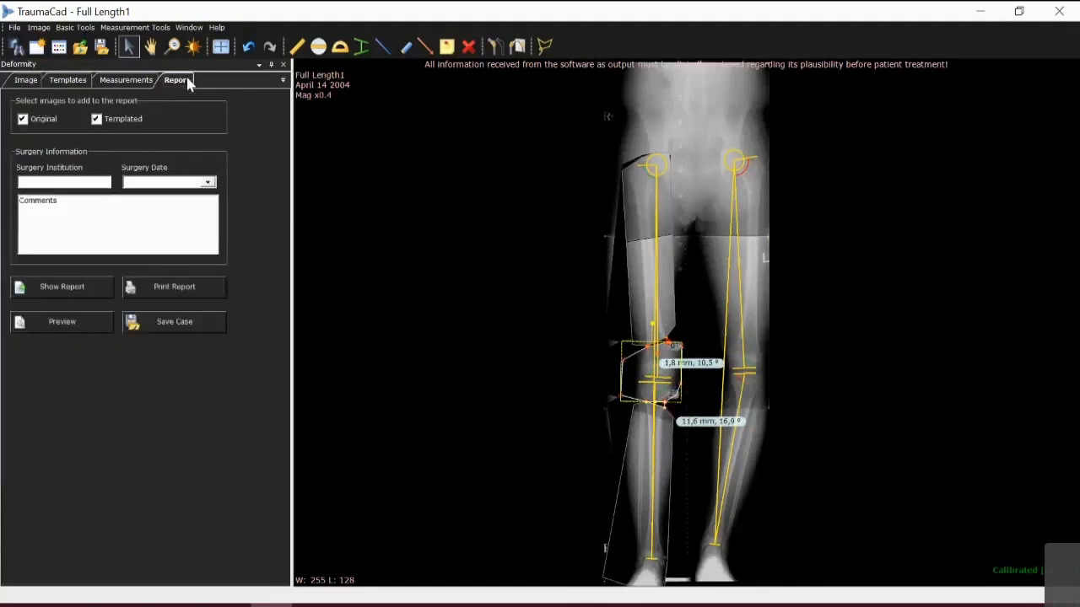
click(72, 287)
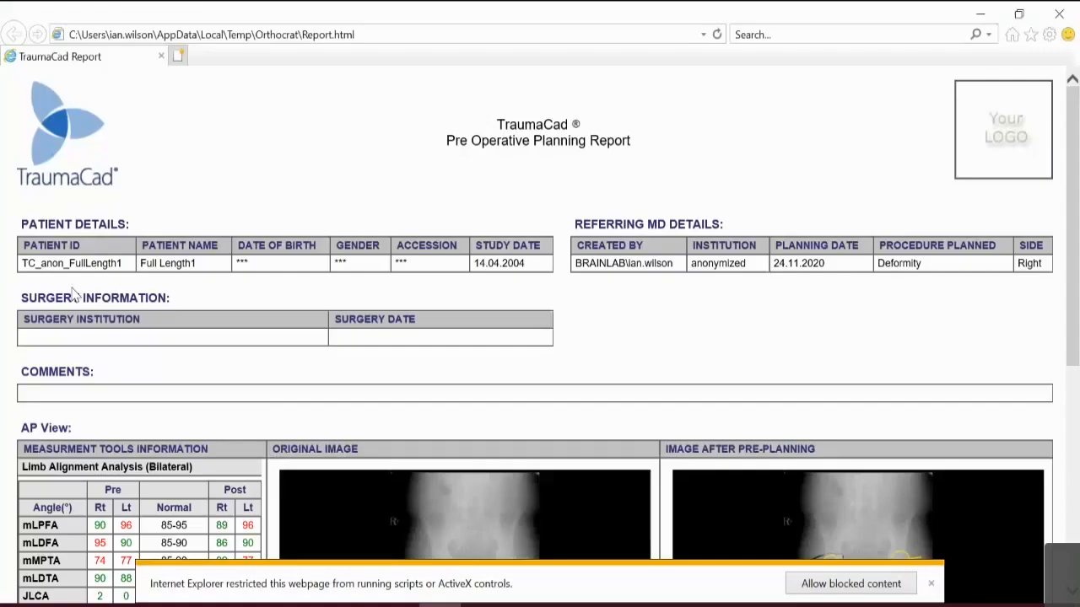
scroll(570, 318, down, 5)
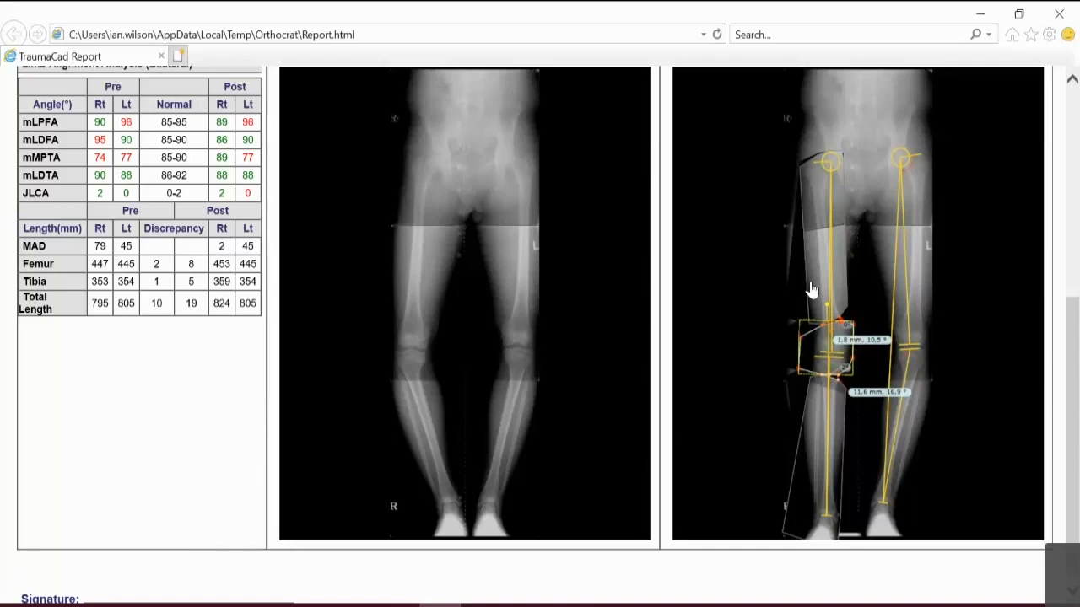
click(1061, 12)
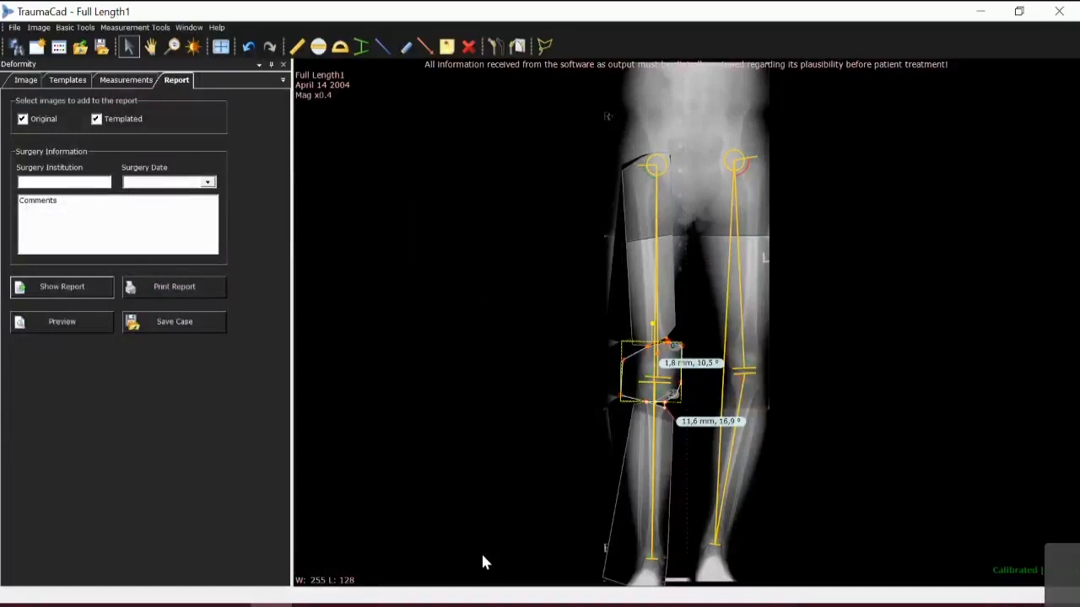
Return to the study list without committing the full-length images and preview the KingMark Case4 and Case5 studies
click(37, 47)
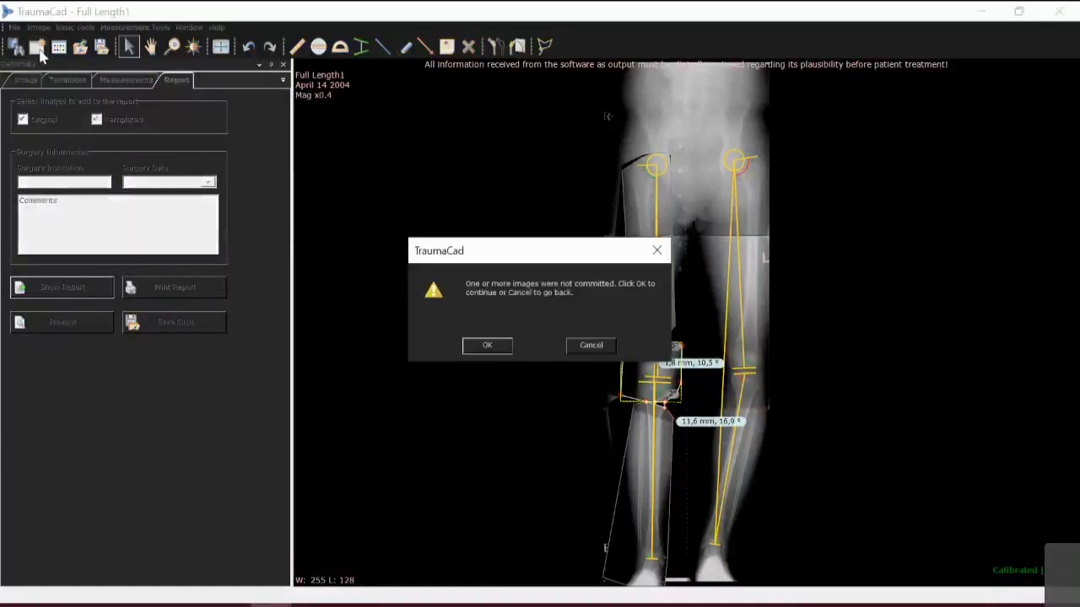
click(489, 344)
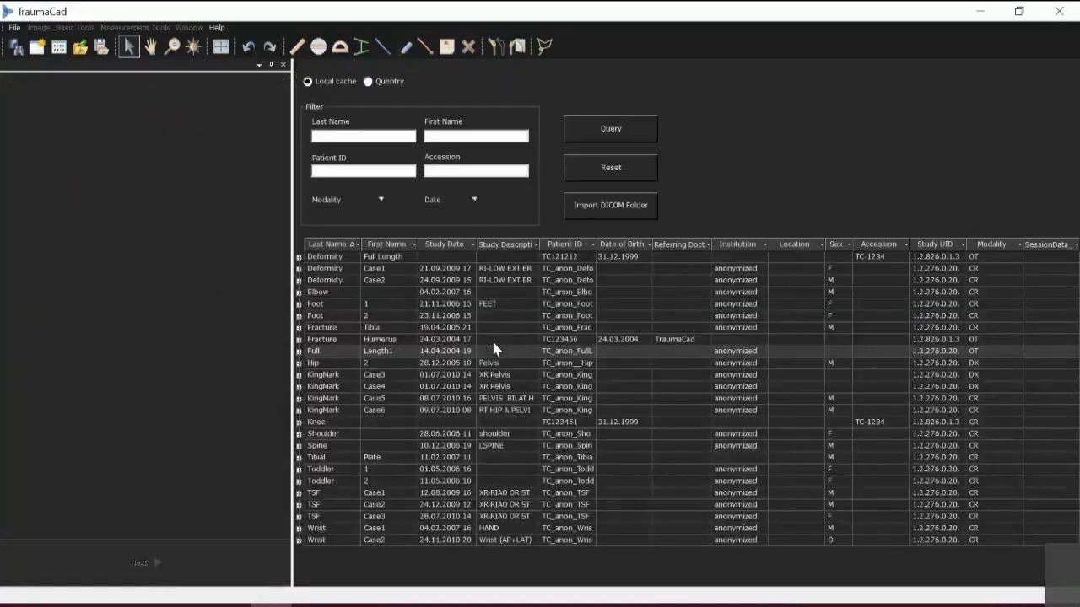
click(352, 387)
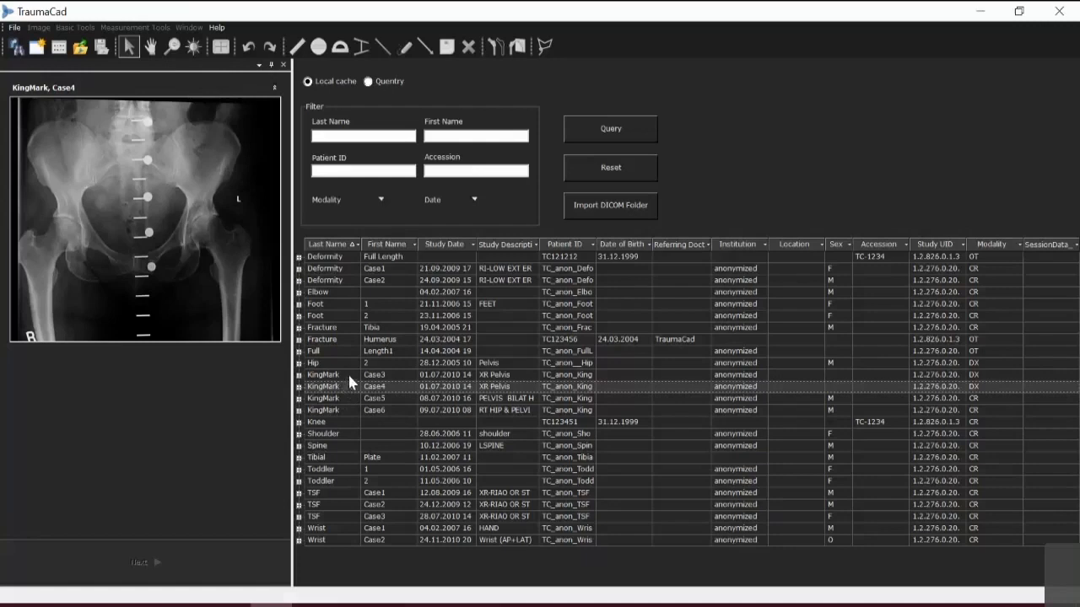
double_click(339, 399)
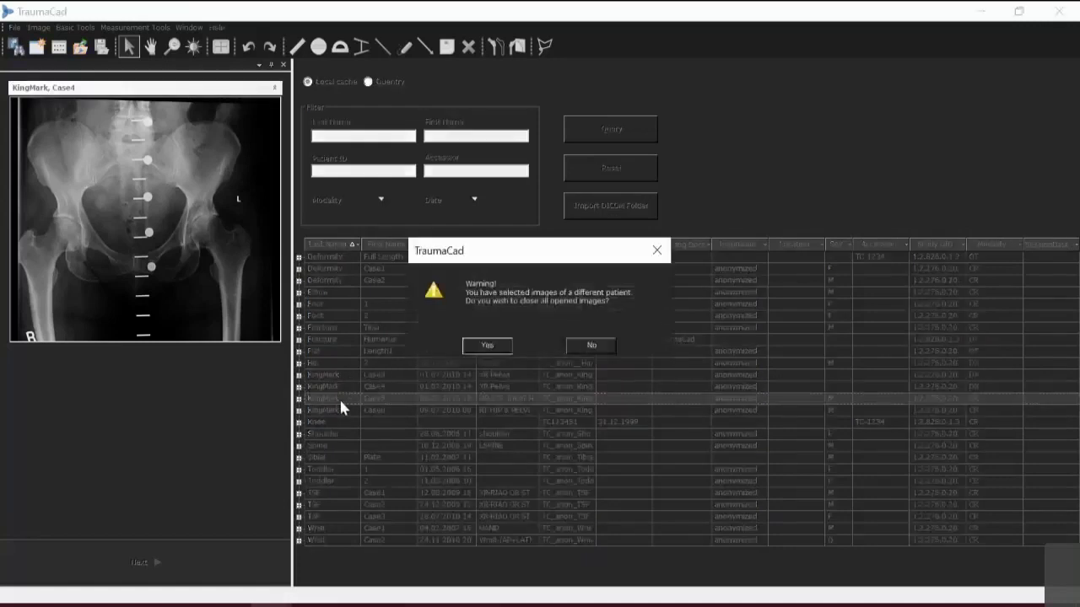
click(471, 346)
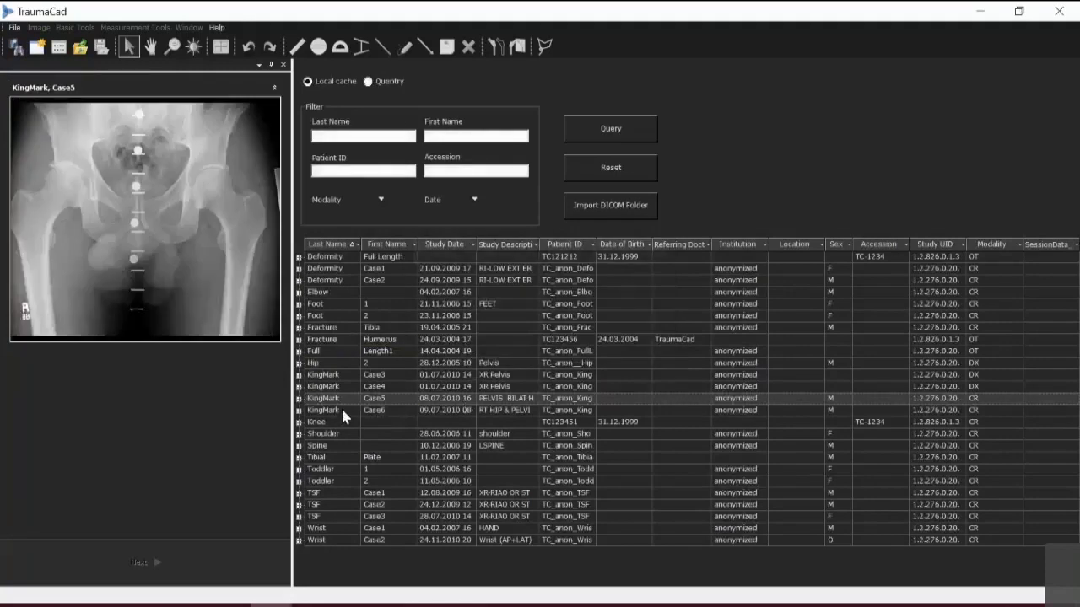
Open the pelvis image of KingMark Case6 in the Hip procedure, closing images of other patients
double_click(340, 409)
click(488, 347)
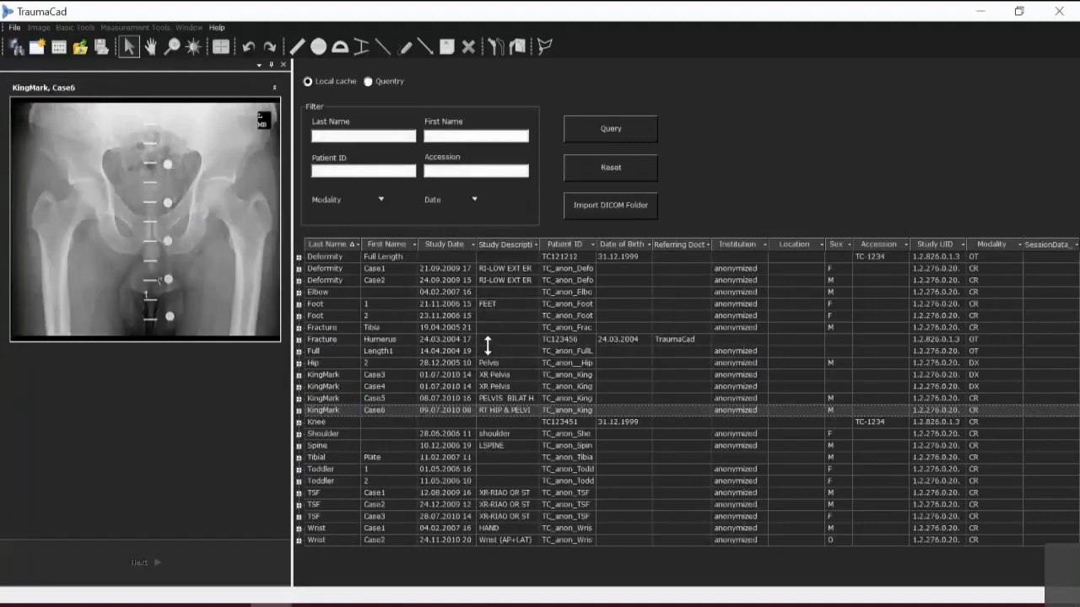
click(169, 268)
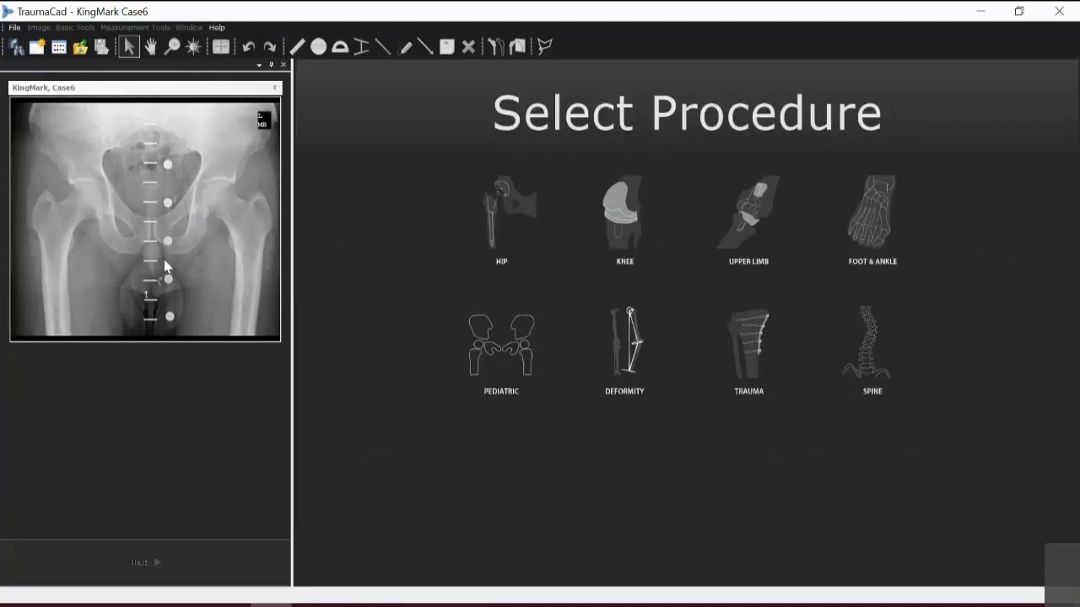
click(478, 217)
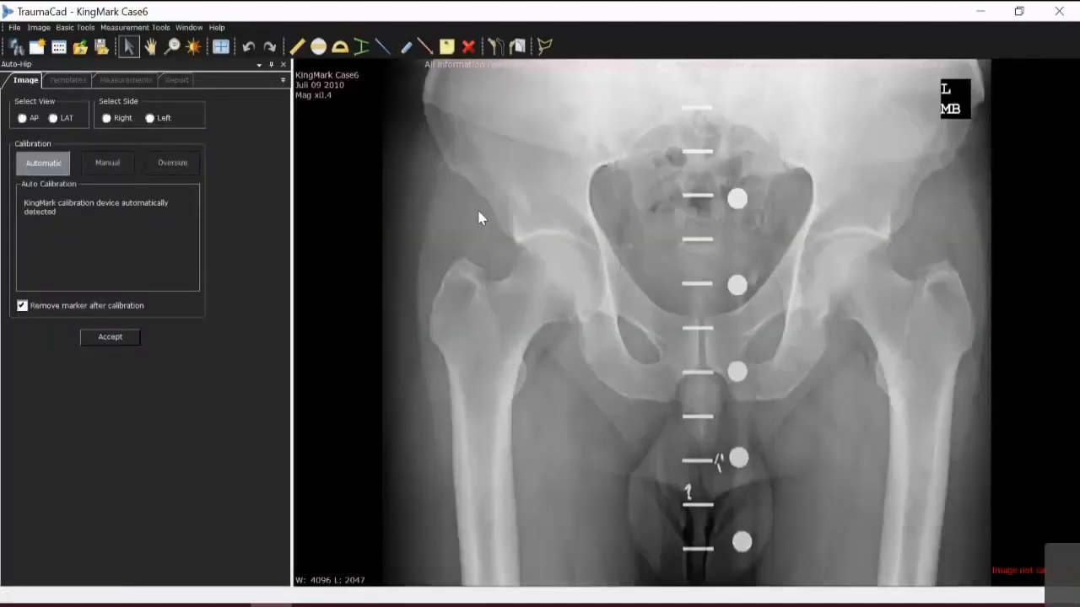
Set the image to AP view and right side, and accept the automatic KingMark calibration with marker removal
click(22, 118)
click(106, 118)
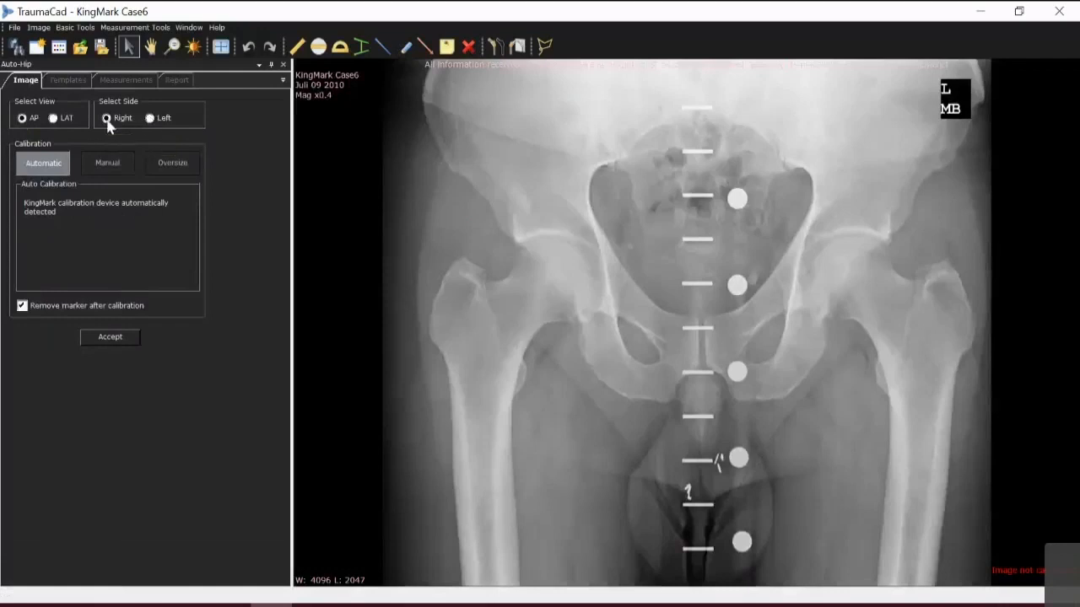
click(121, 337)
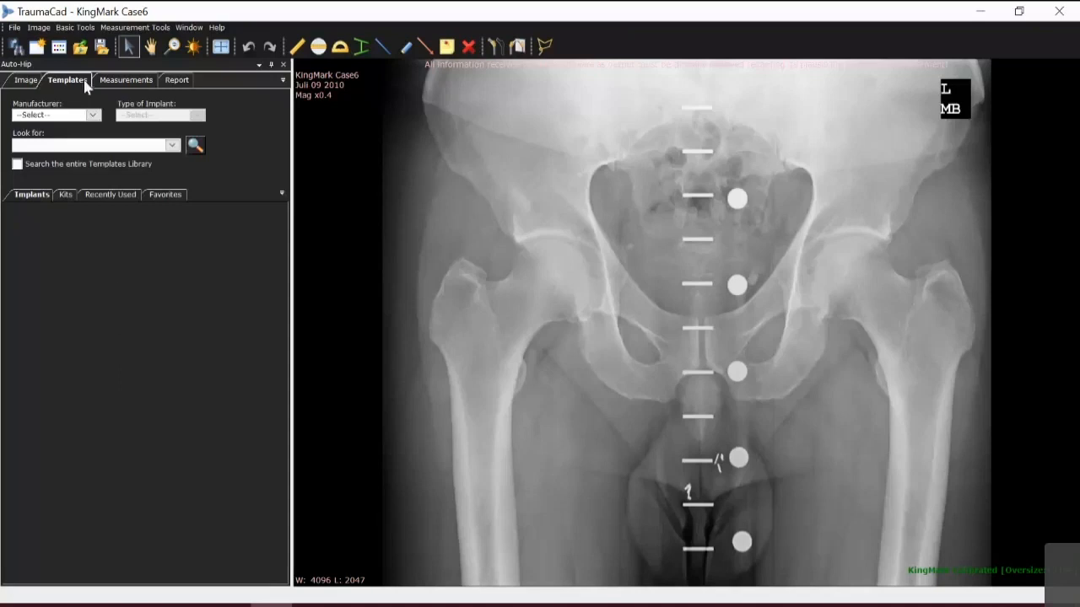
Check the Pre Op and Post Op options of Hip Outcome, then start Hip Deformity Analysis without the magnifying glass
click(108, 84)
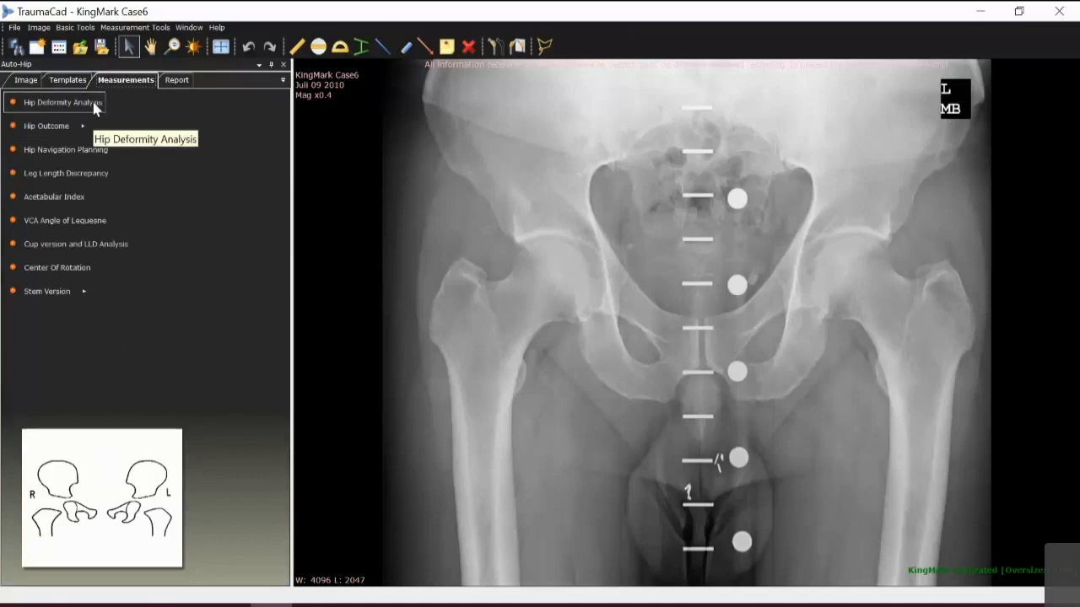
click(88, 125)
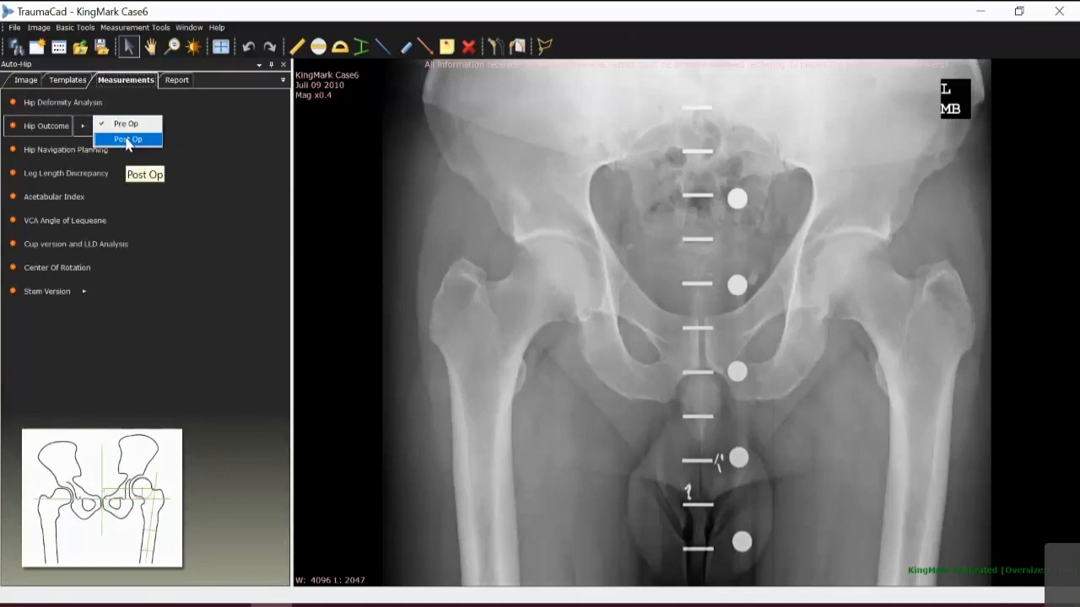
click(126, 140)
click(86, 100)
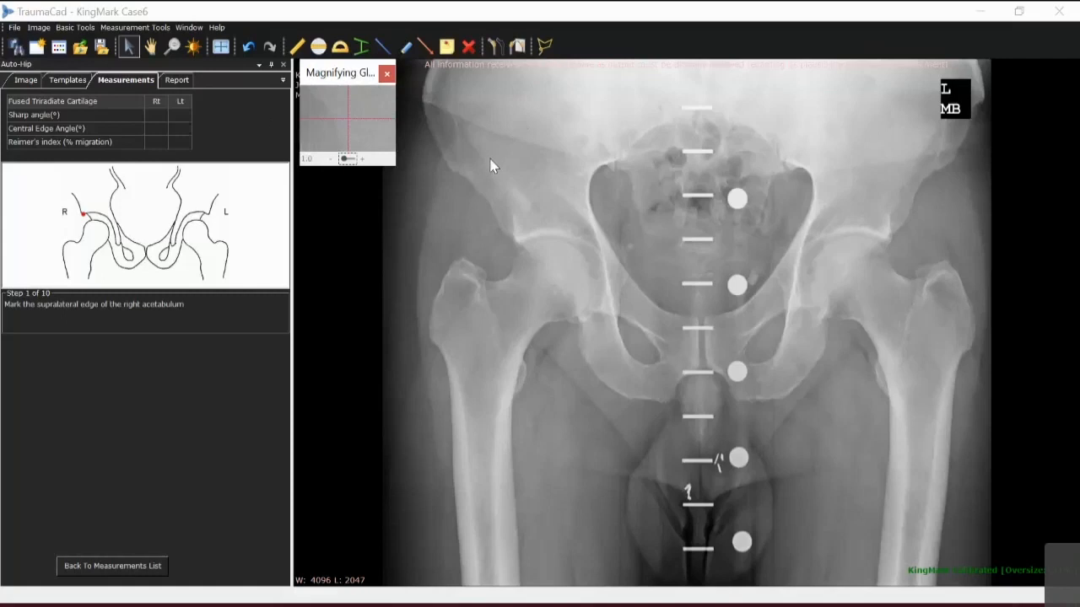
click(386, 74)
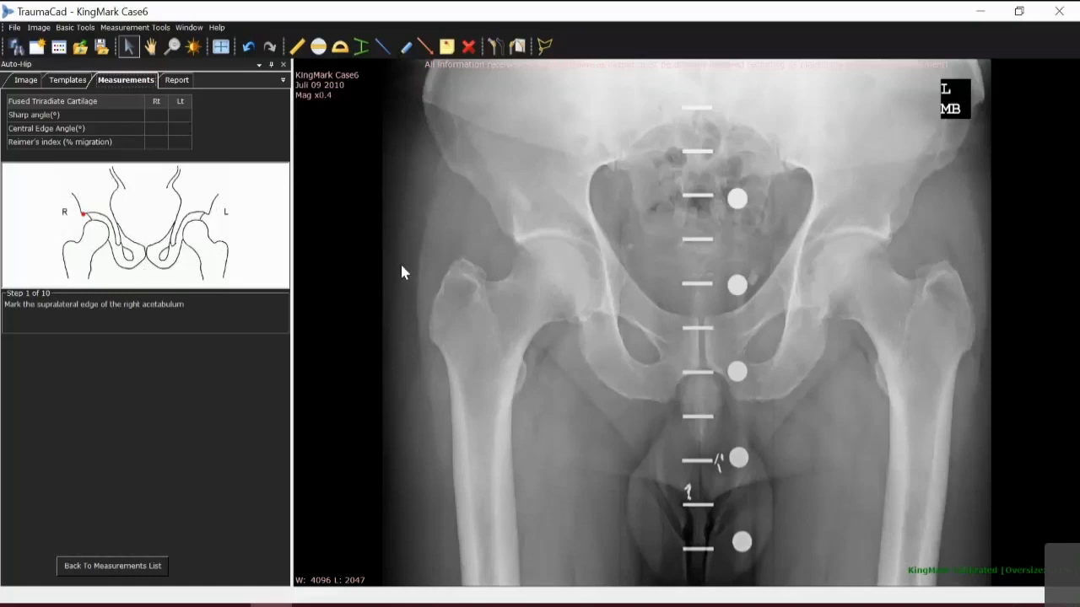
Mark the supralateral edges of the right and left acetabulum and the bottoms of both acetabular teardrops
click(514, 236)
click(883, 235)
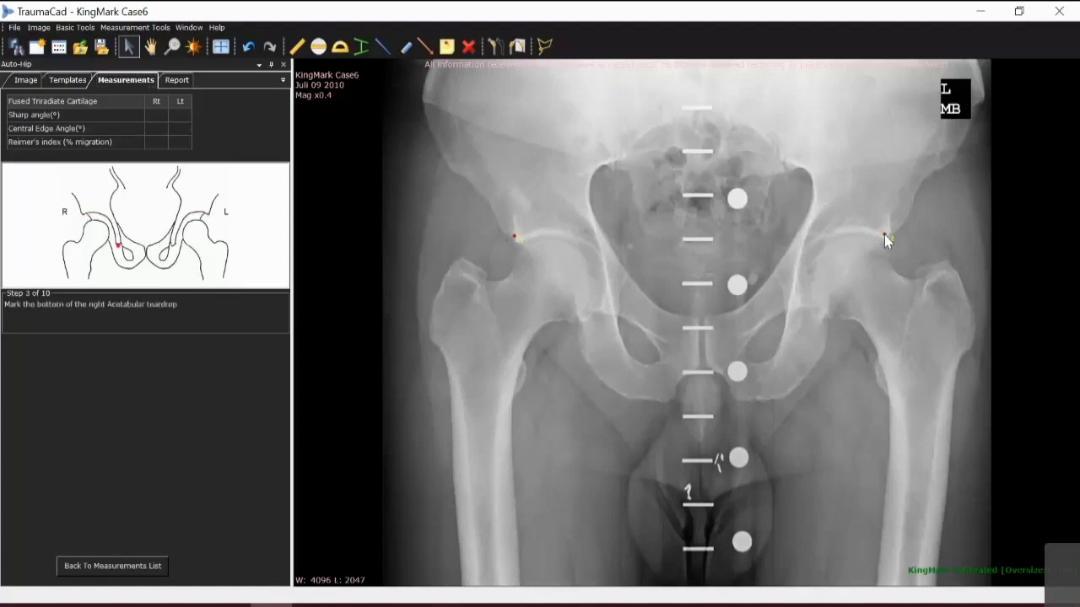
click(595, 319)
click(794, 317)
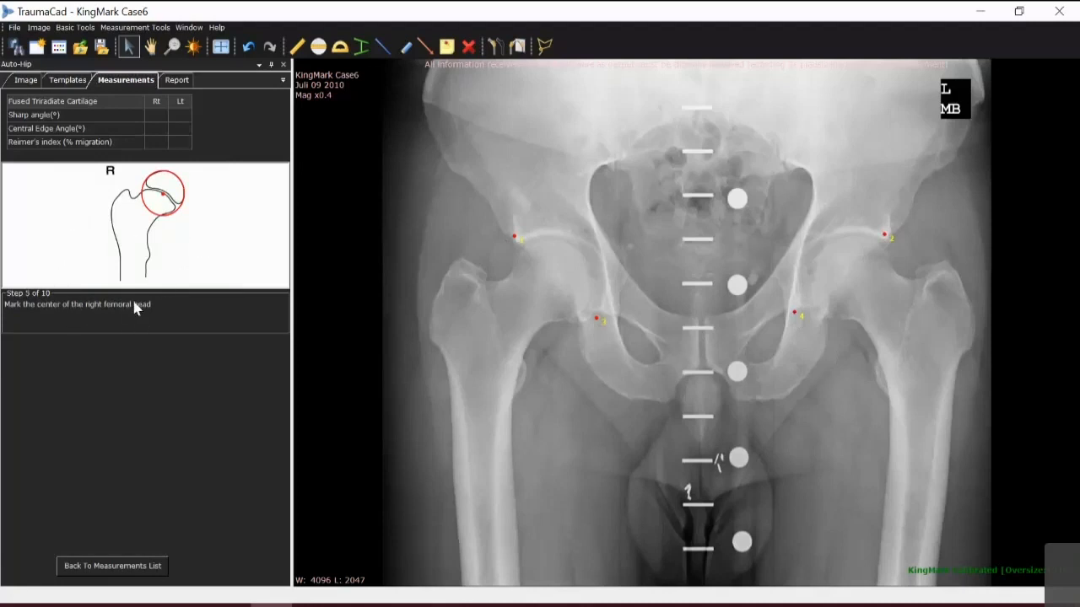
Mark the centers of both femoral heads and the innermost and outermost surfaces of each head
click(547, 283)
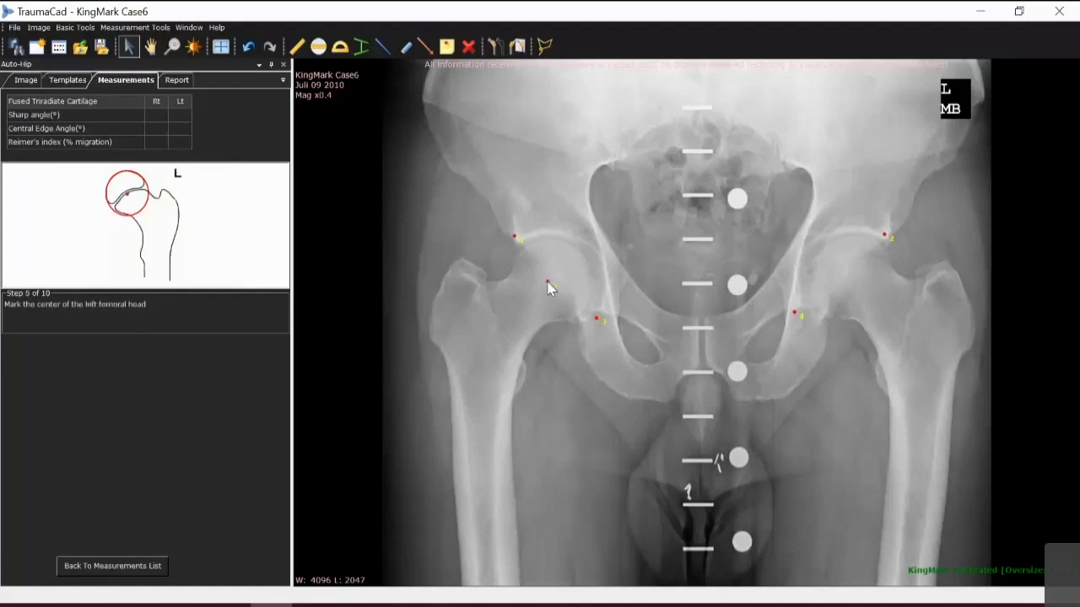
click(847, 281)
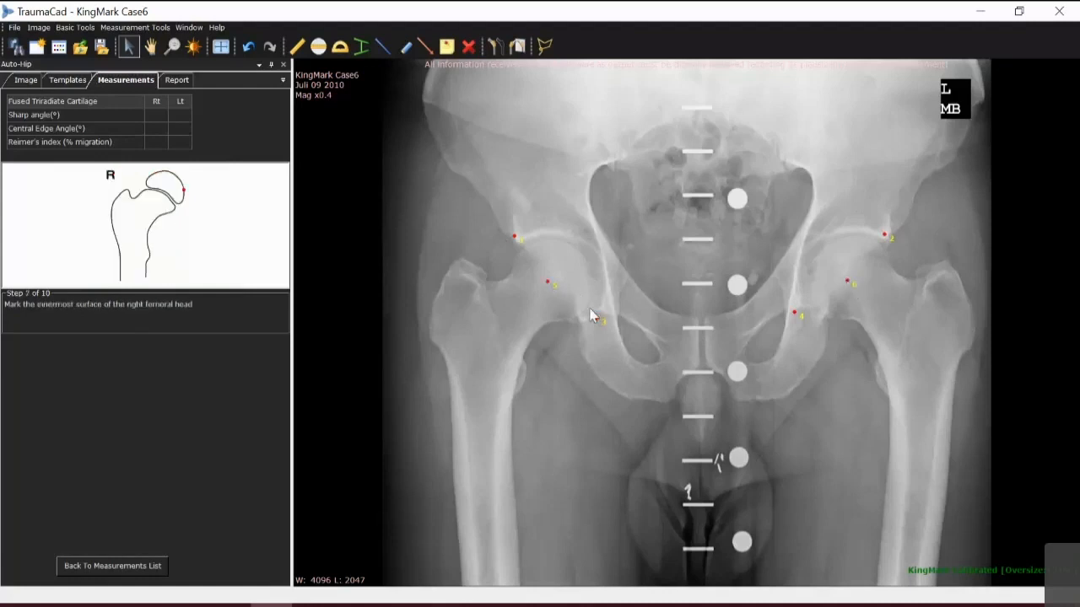
click(523, 252)
click(805, 282)
click(879, 245)
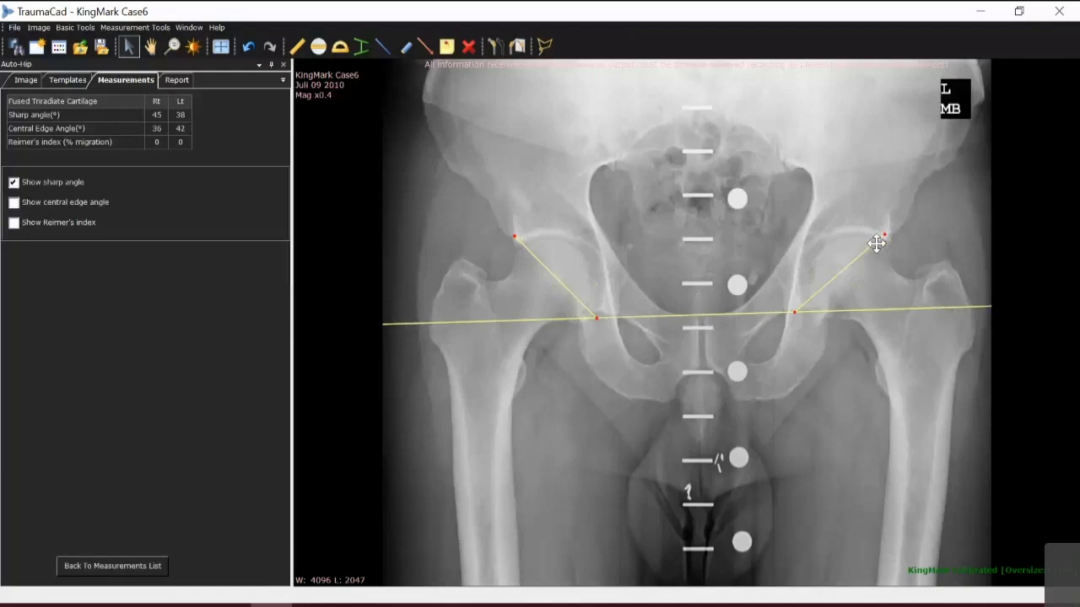
Lower both supralateral acetabular edge points slightly and display the central edge angle and Reimer's index lines
drag(884, 234, 882, 238)
drag(516, 234, 515, 241)
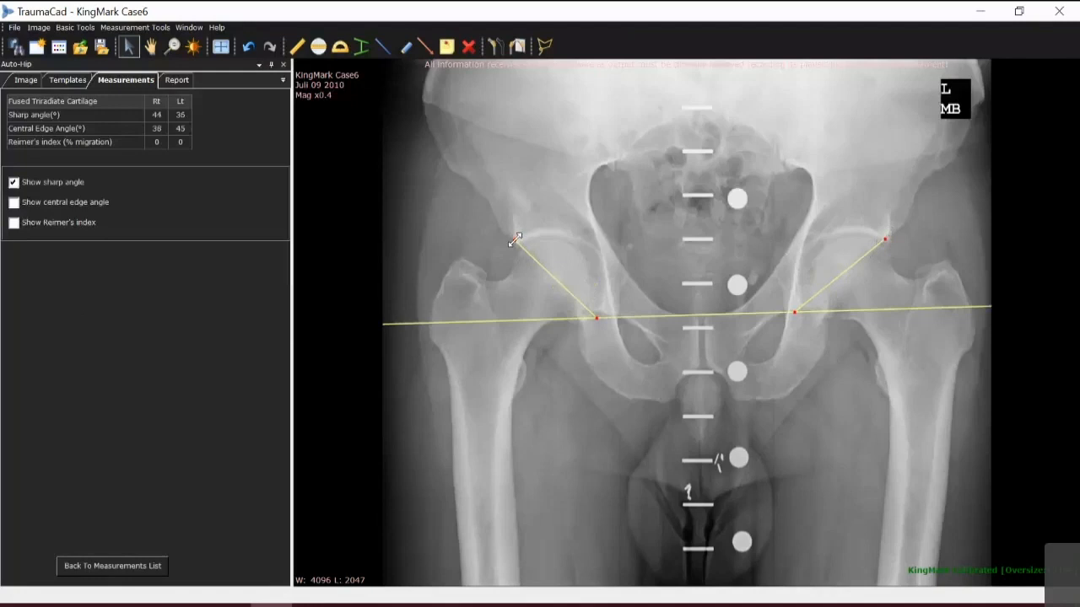
click(14, 202)
click(13, 222)
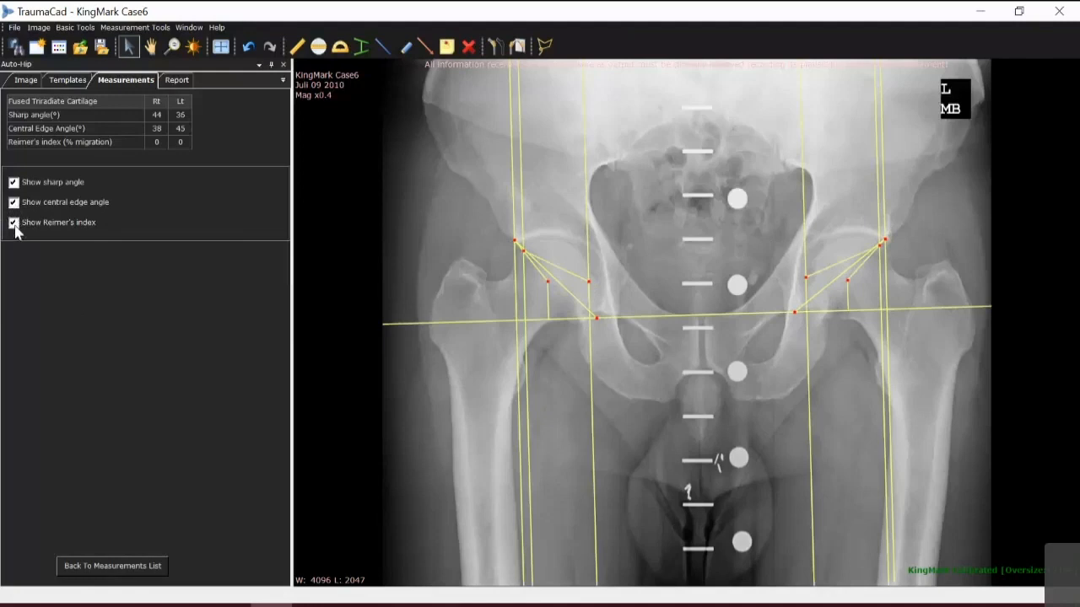
click(543, 51)
click(495, 280)
click(510, 263)
click(545, 239)
click(573, 250)
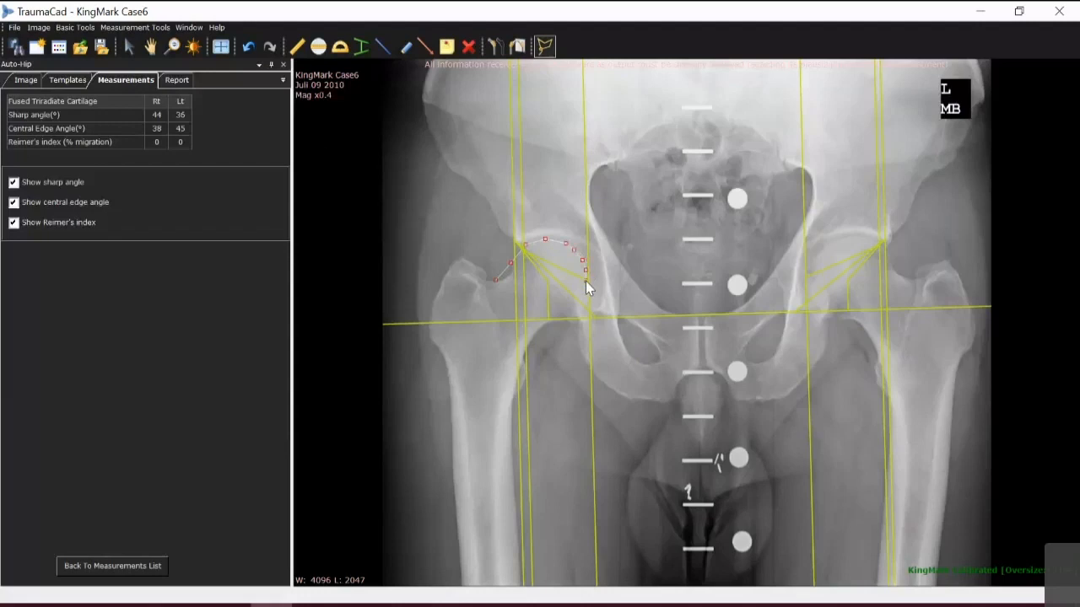
scroll(586, 281, up, 4)
scroll(569, 241, down, 4)
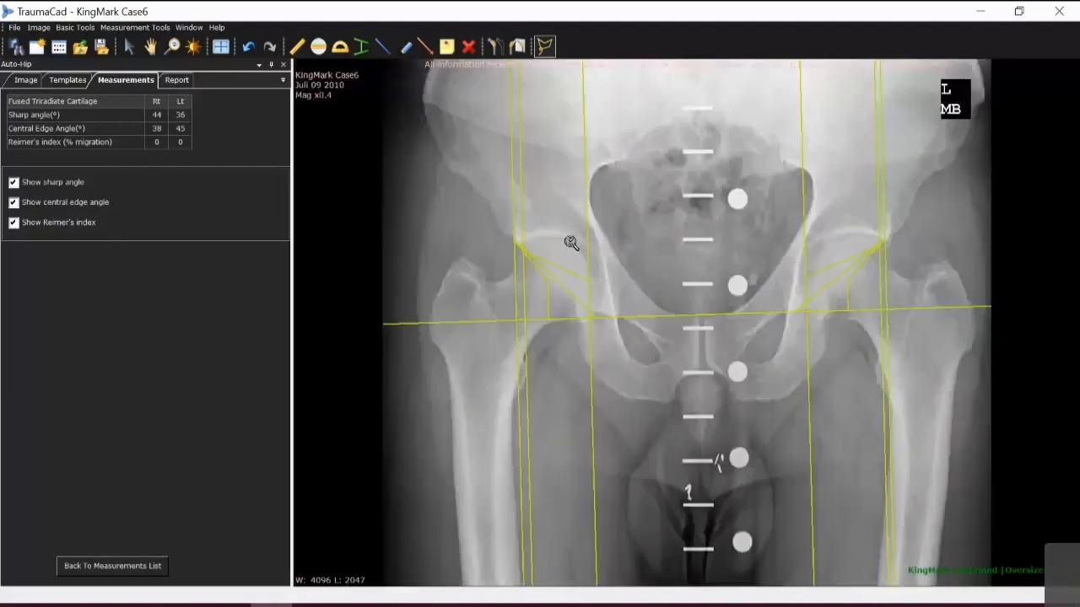
click(544, 45)
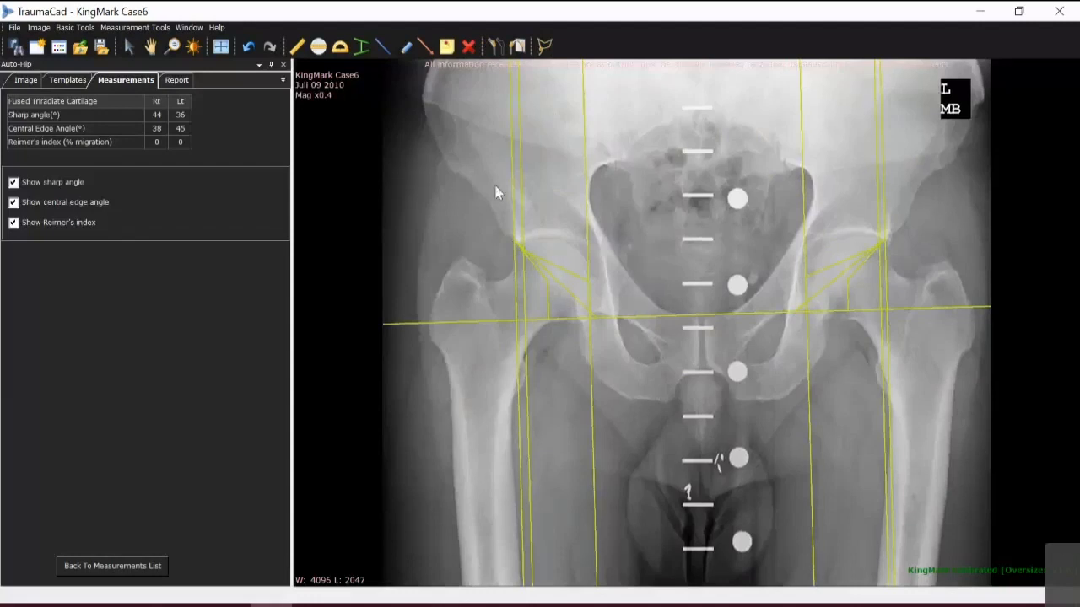
Outline the right femoral head and neck as a bone fragment, ending at the lower medial neck
click(544, 46)
click(580, 291)
click(518, 350)
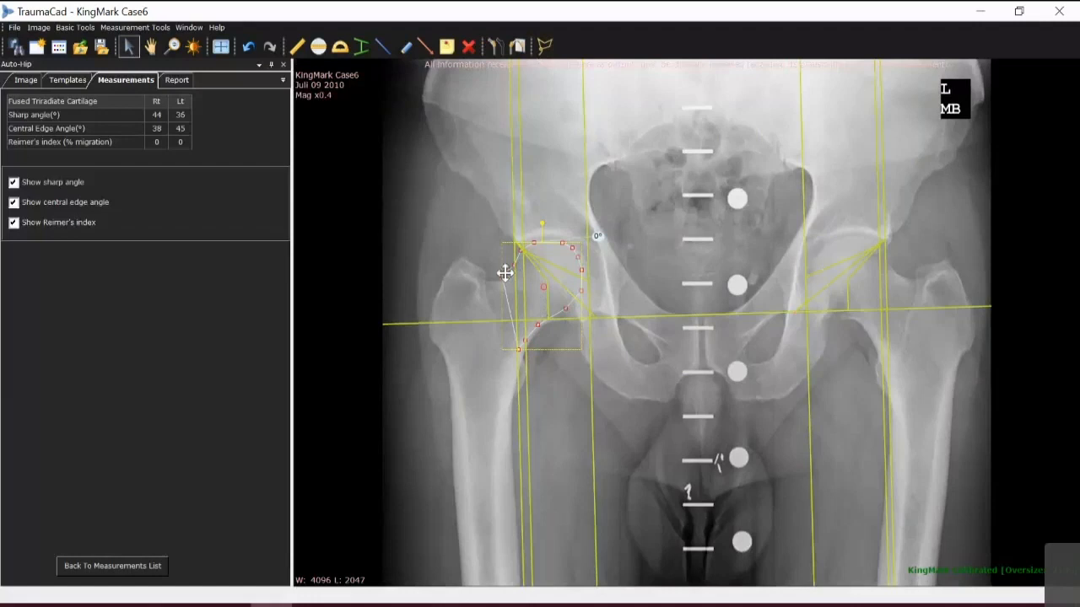
Refine the fragment's contour points so the outline follows the right femoral head's medial edge, dome and upper neck
scroll(544, 291, up, 5)
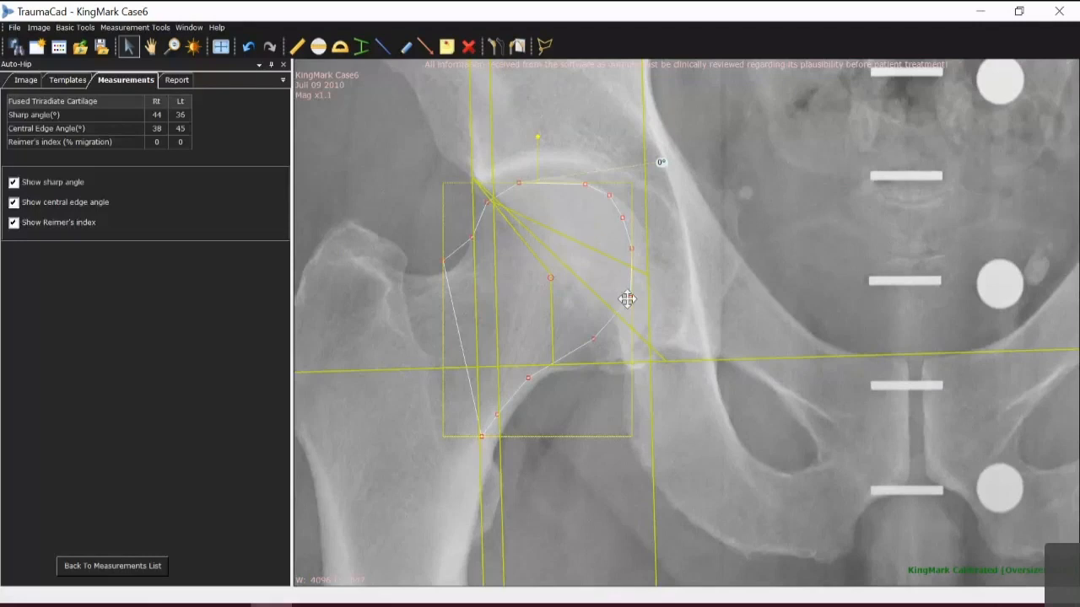
drag(627, 298, 644, 312)
drag(594, 338, 626, 347)
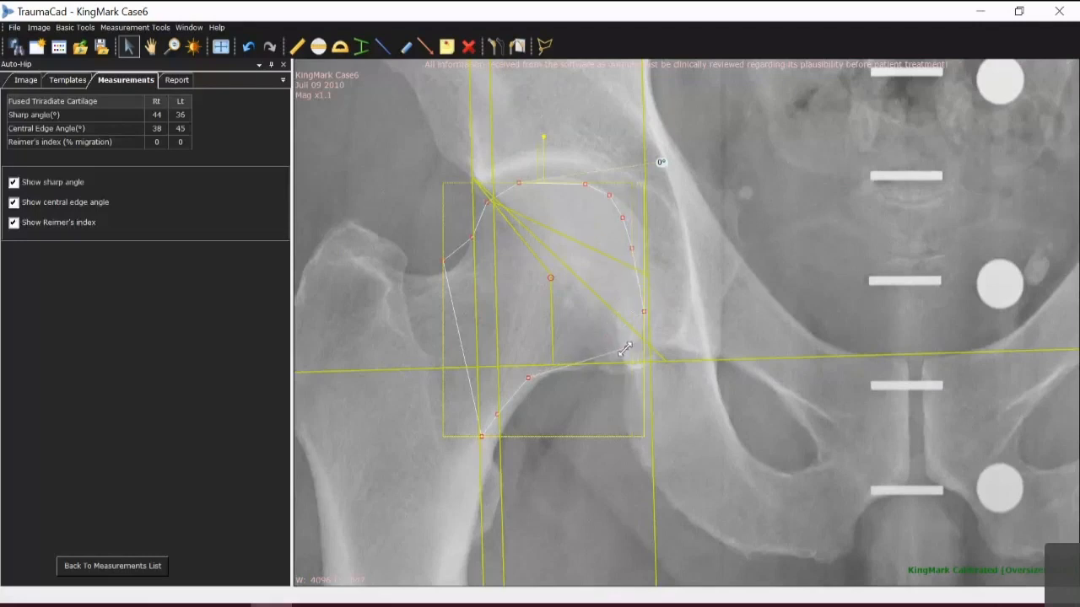
drag(643, 311, 646, 315)
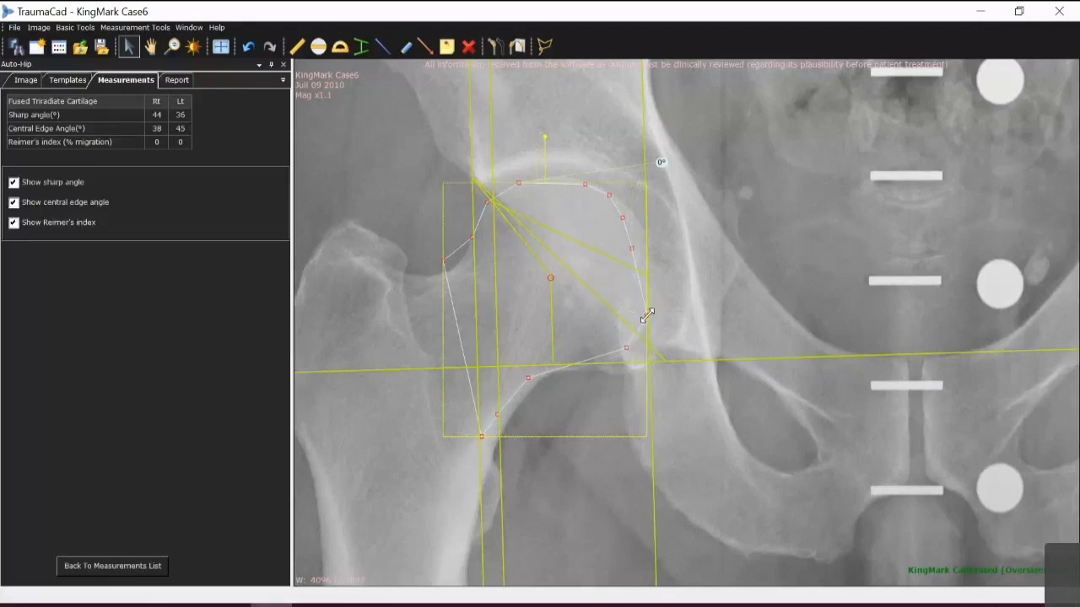
drag(632, 249, 634, 215)
drag(587, 186, 585, 183)
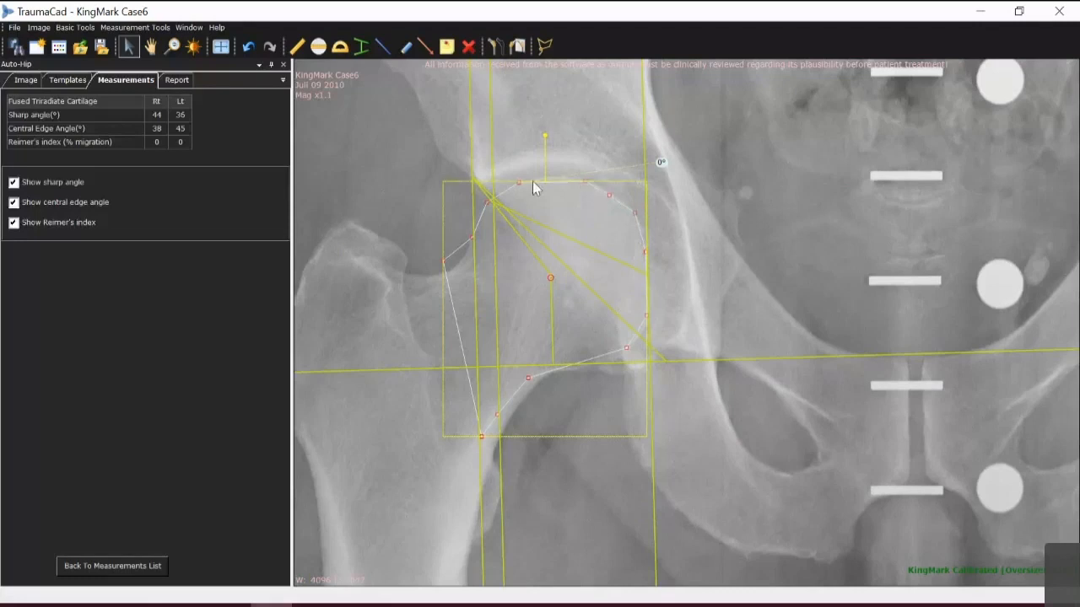
click(491, 201)
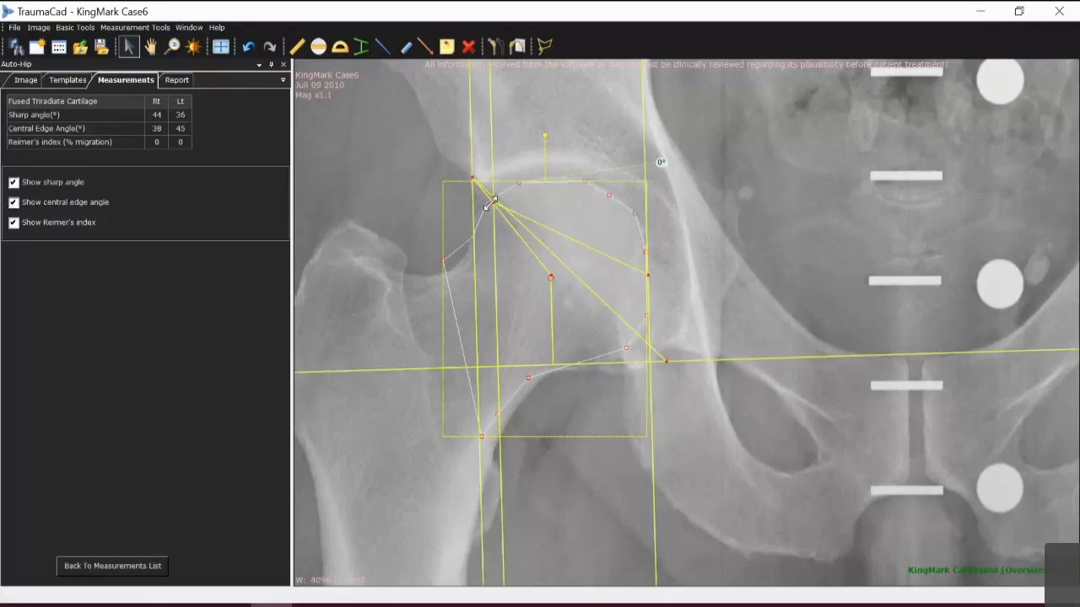
drag(492, 201, 489, 205)
click(481, 217)
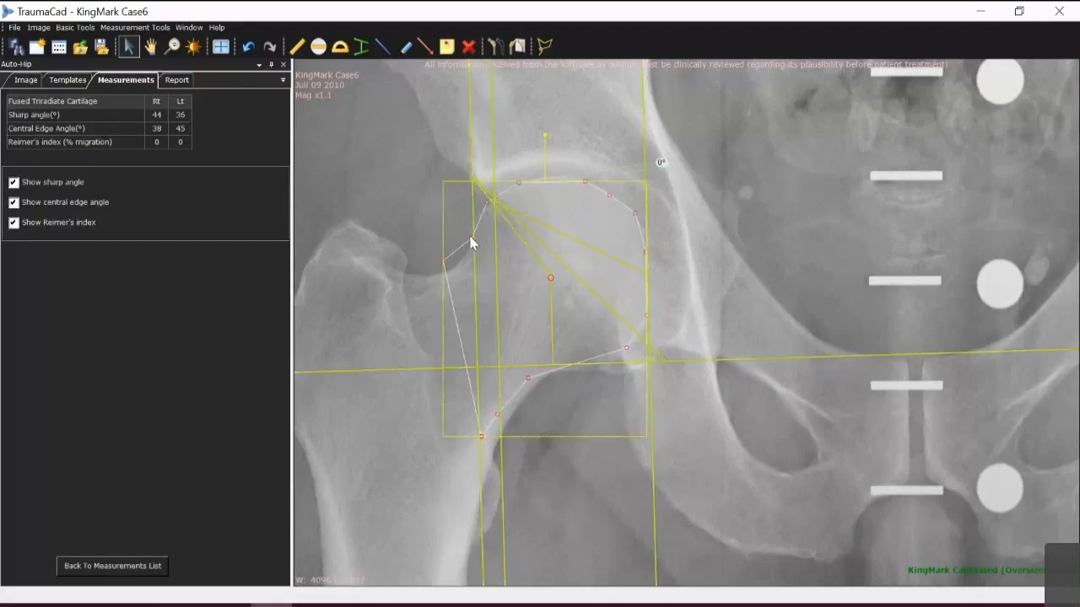
drag(473, 237, 438, 275)
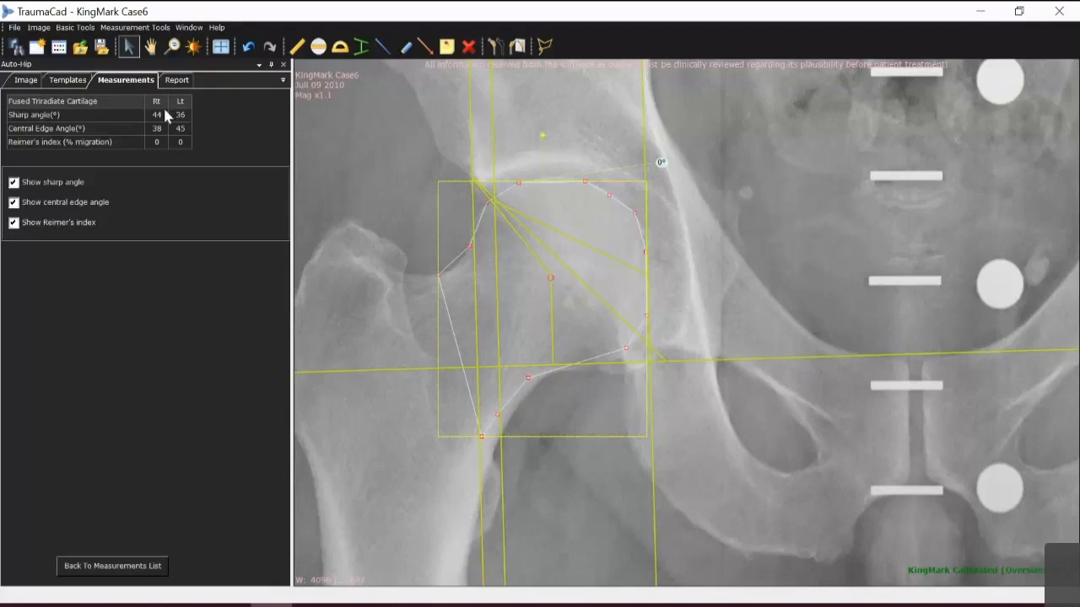
Rotate the right femoral head fragment about 5° counter-clockwise
mouse_move(538, 135)
mouse_down()
mouse_move(520, 132)
mouse_move(540, 132)
mouse_up()
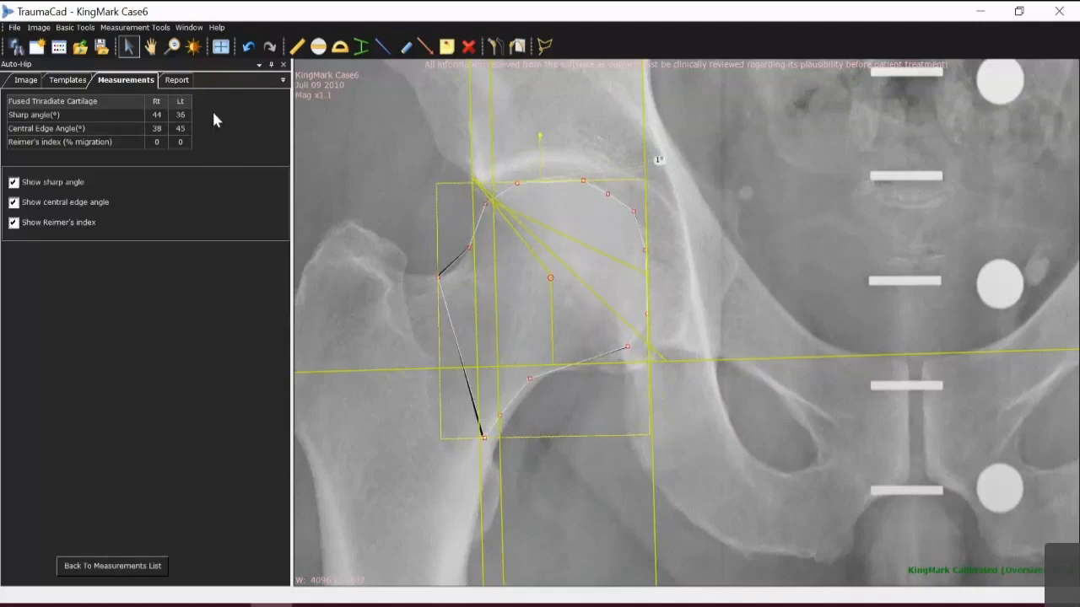
drag(538, 134, 529, 137)
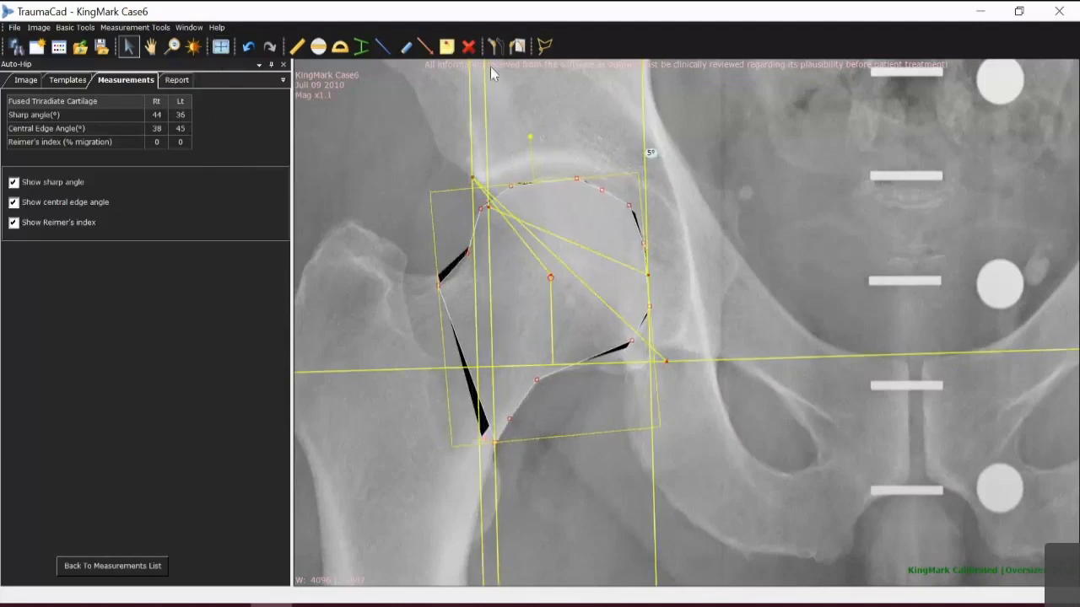
Outline the right trochanteric region and femoral shaft as a second fragment and shift it slightly medially and downward
click(220, 47)
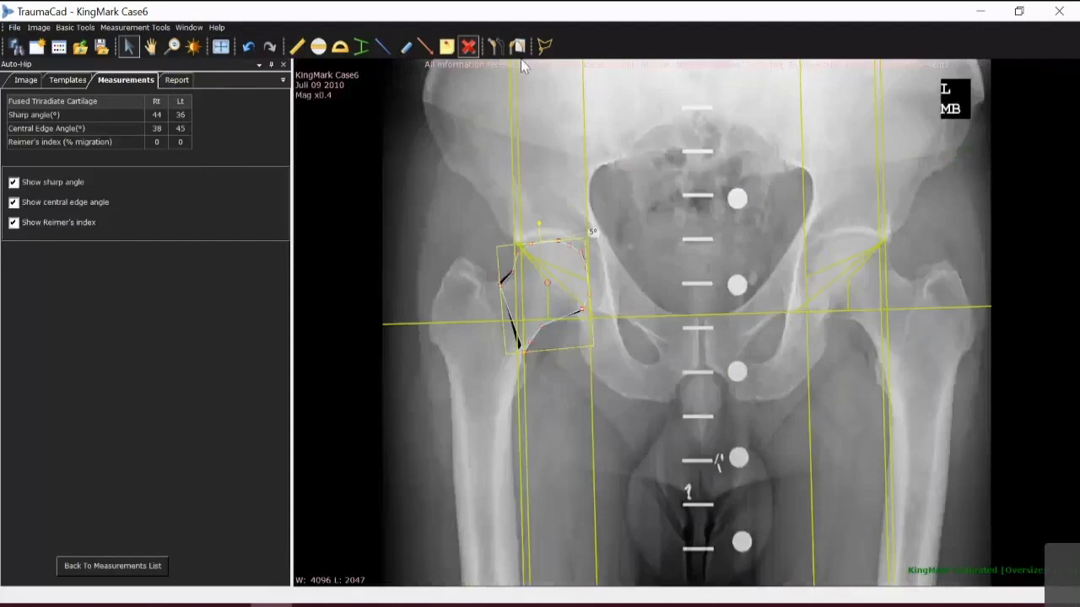
click(544, 47)
click(459, 268)
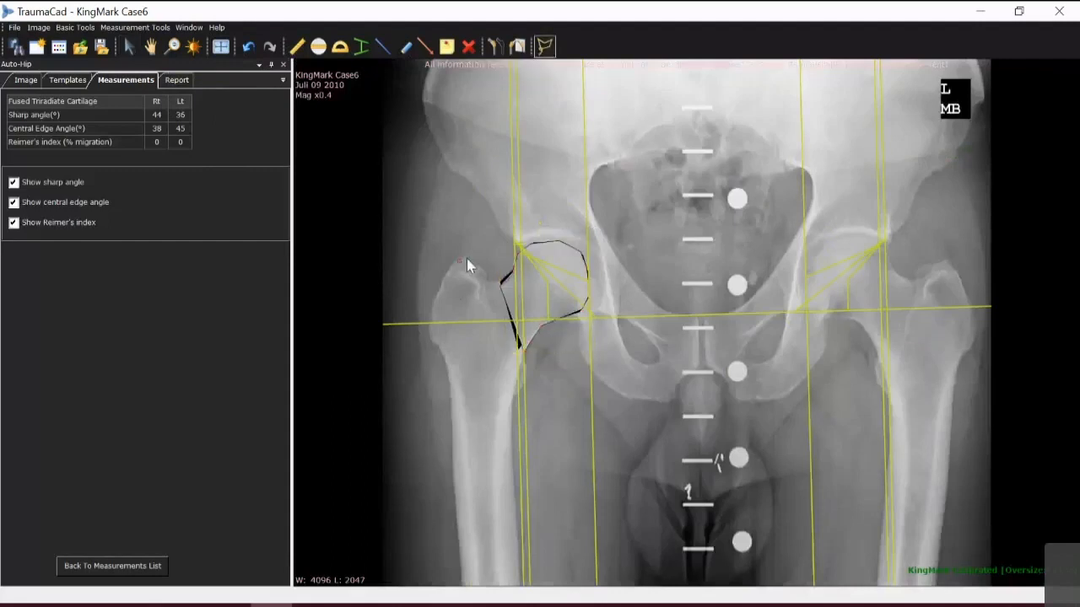
click(479, 279)
click(497, 280)
click(524, 352)
click(526, 369)
click(528, 384)
click(515, 520)
click(519, 551)
click(459, 548)
click(451, 408)
click(440, 290)
click(459, 262)
drag(493, 365, 501, 371)
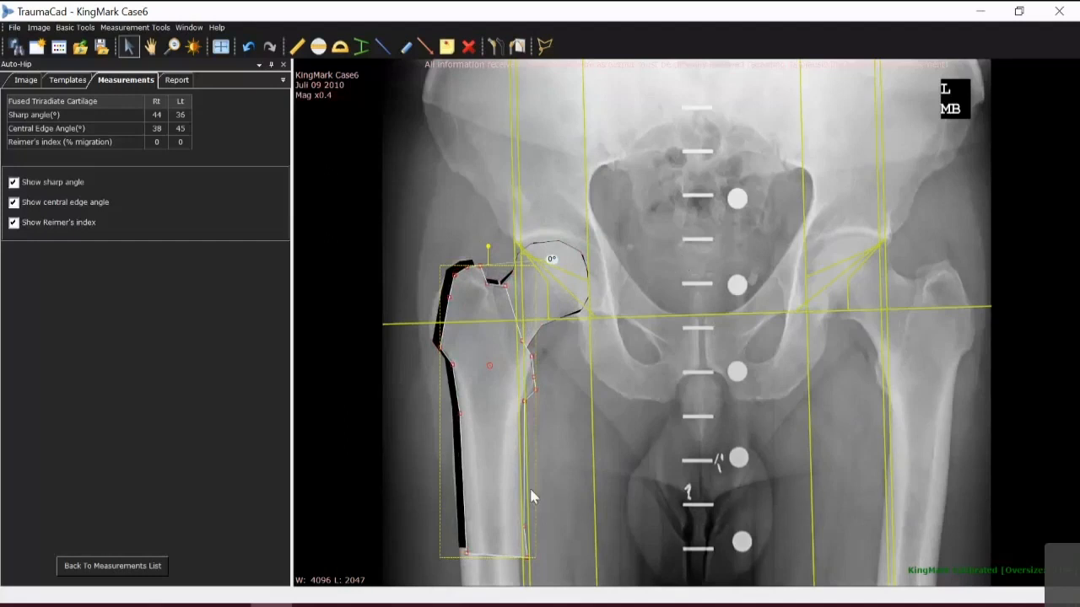
Close KingMark Case6 without committing its images and return to the study list
click(37, 47)
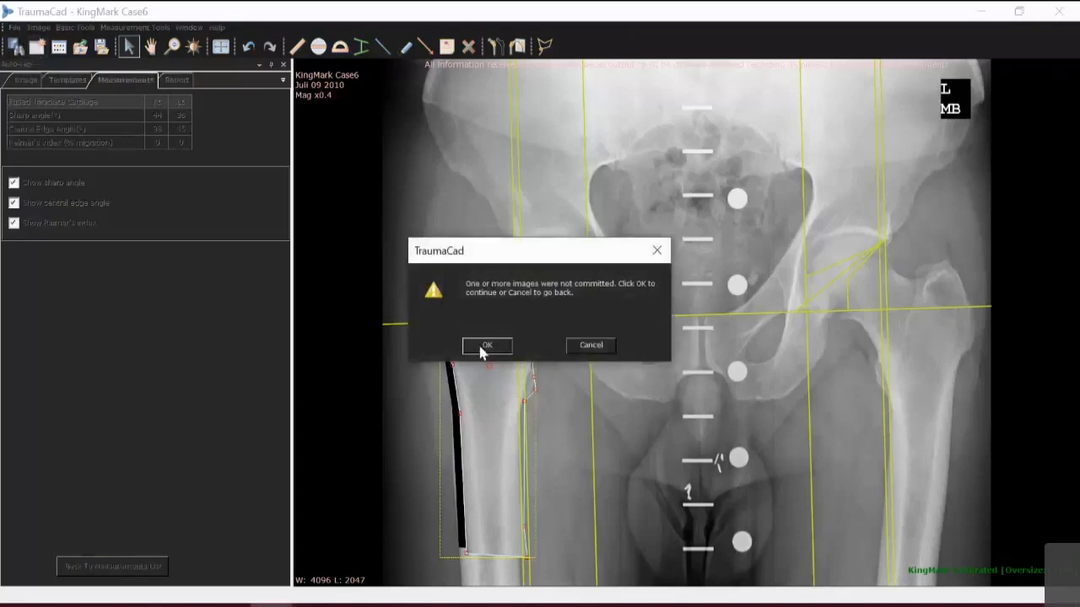
click(483, 347)
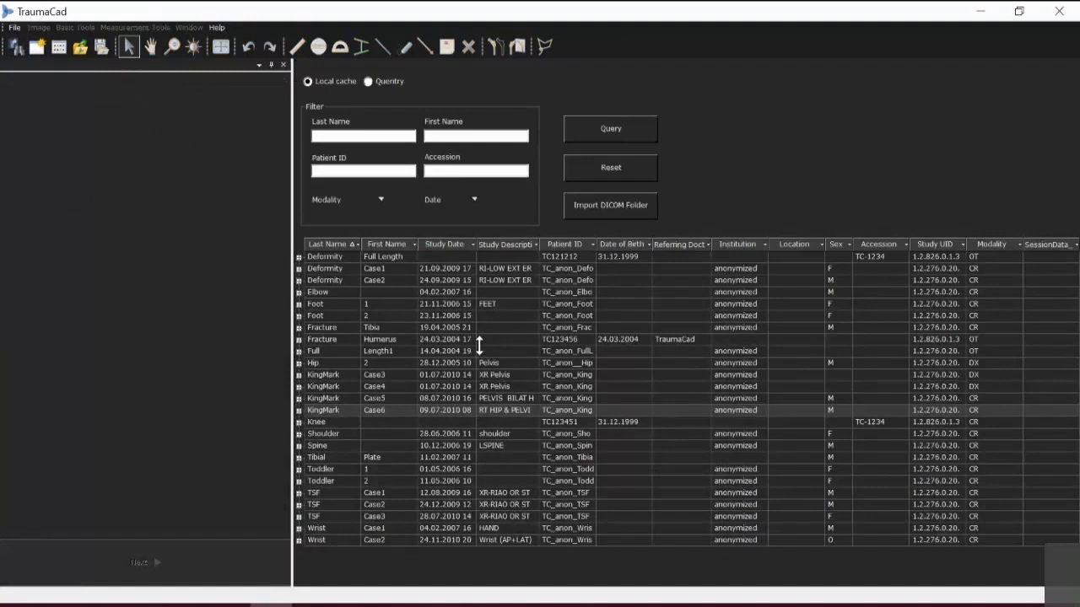
click(324, 387)
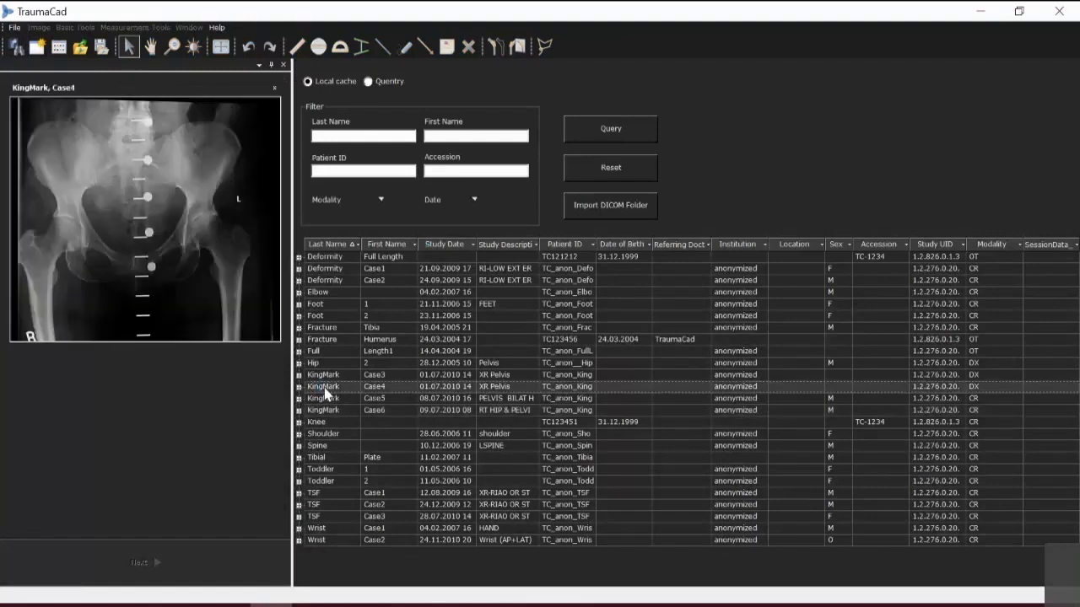
click(103, 230)
click(502, 221)
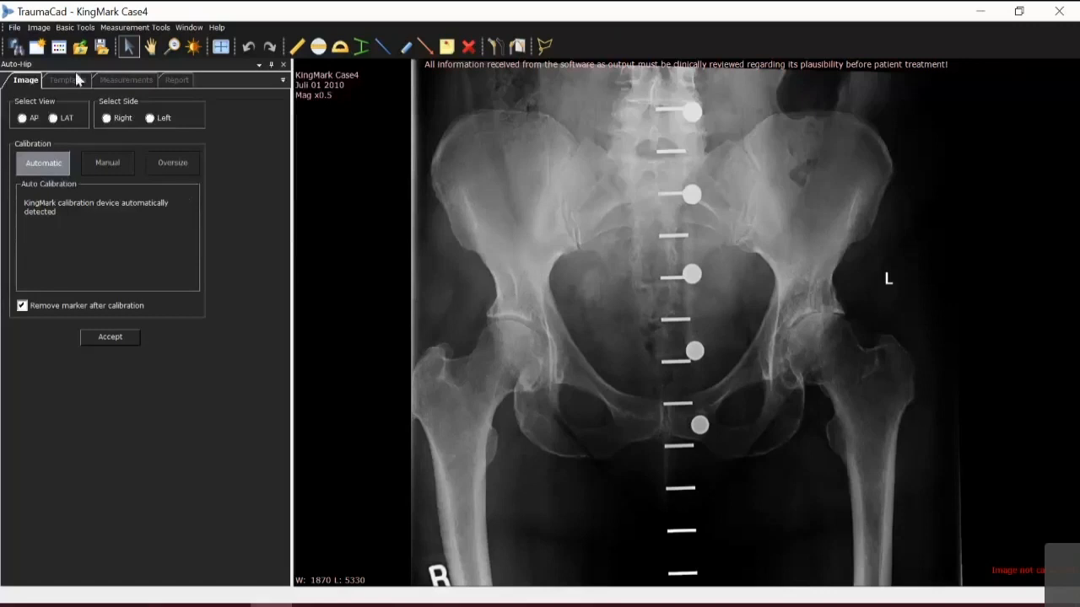
click(36, 46)
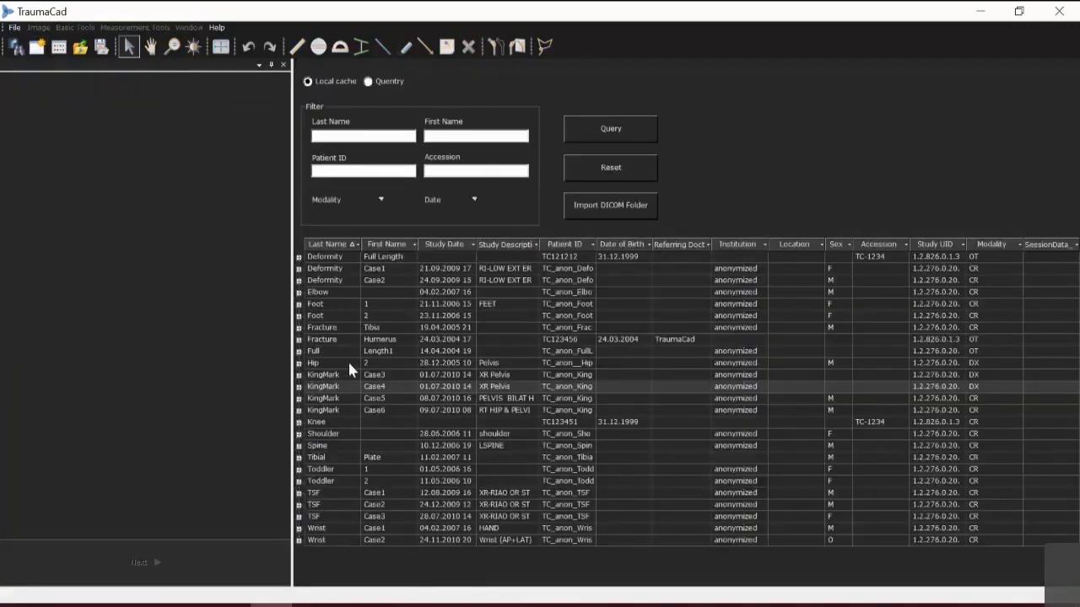
Open the pelvis image of study Hip 2 for a hip procedure
double_click(349, 364)
click(167, 171)
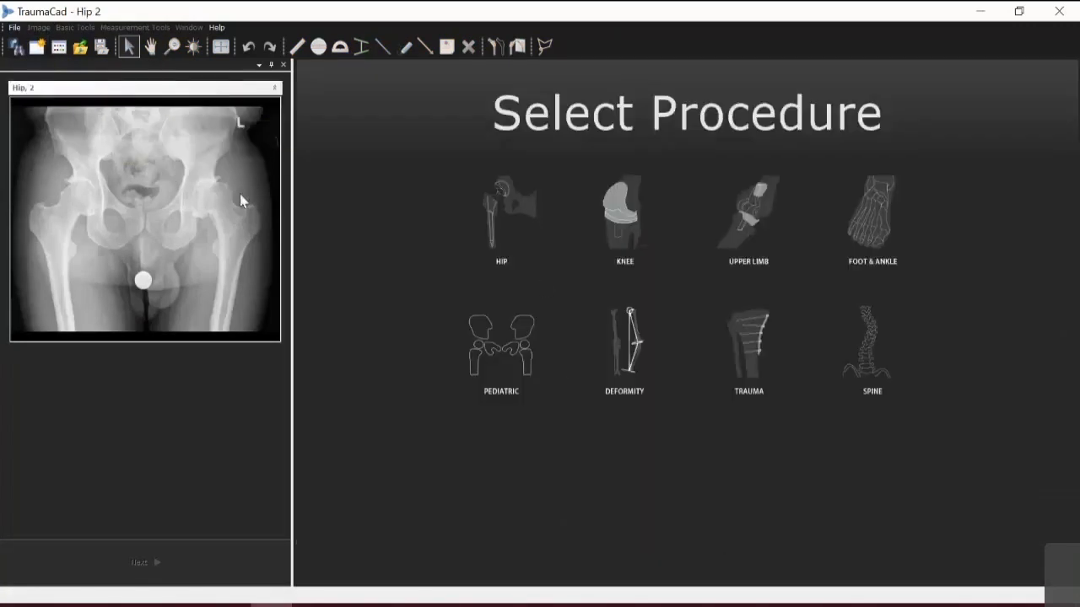
click(511, 230)
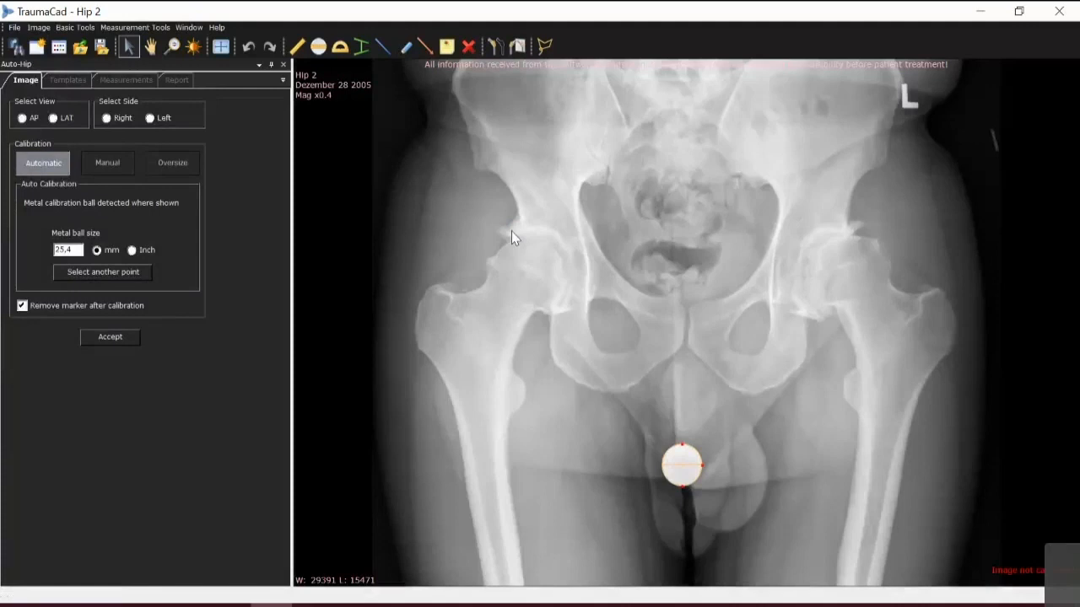
Set the image to AP view and left side, and calibrate it by oversizing to 120%
click(24, 119)
click(151, 119)
click(151, 118)
click(171, 166)
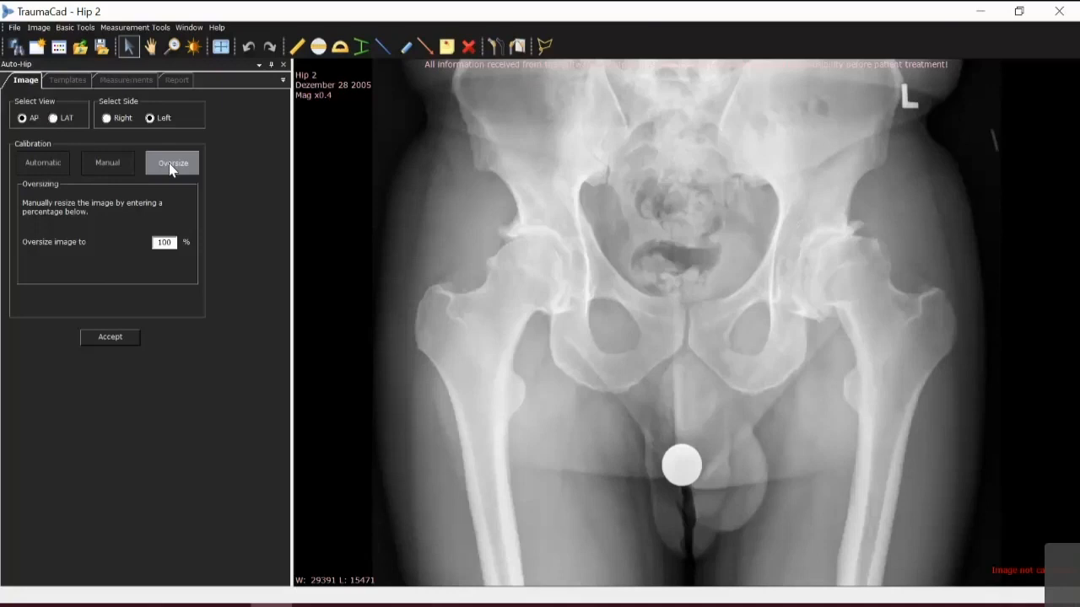
drag(174, 244, 156, 245)
text(120)
click(110, 339)
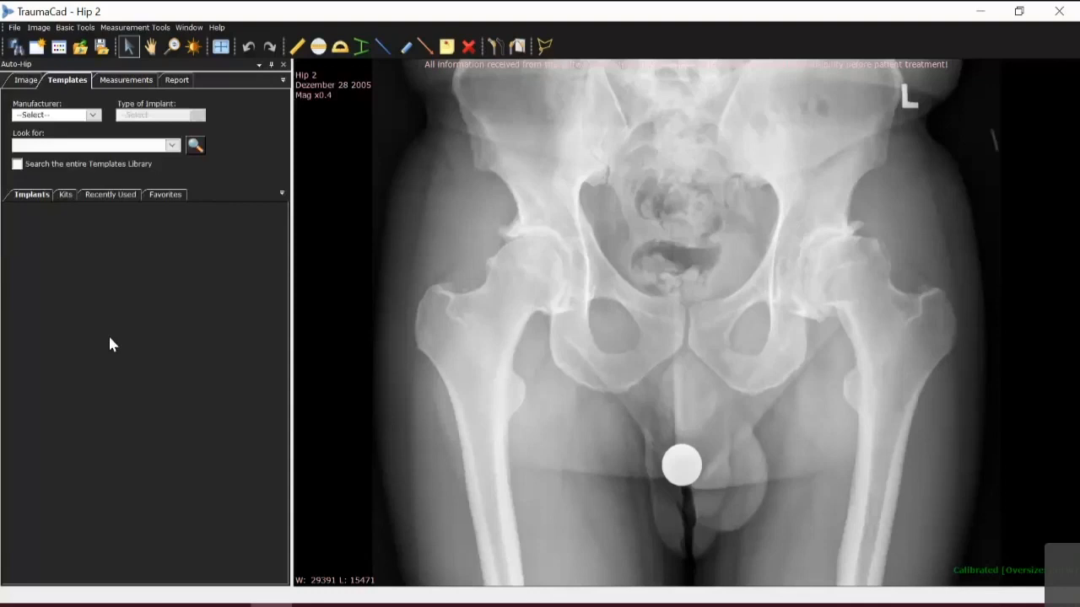
Start a new case with the KingMark Case3 pelvis image and the hip procedure
click(37, 48)
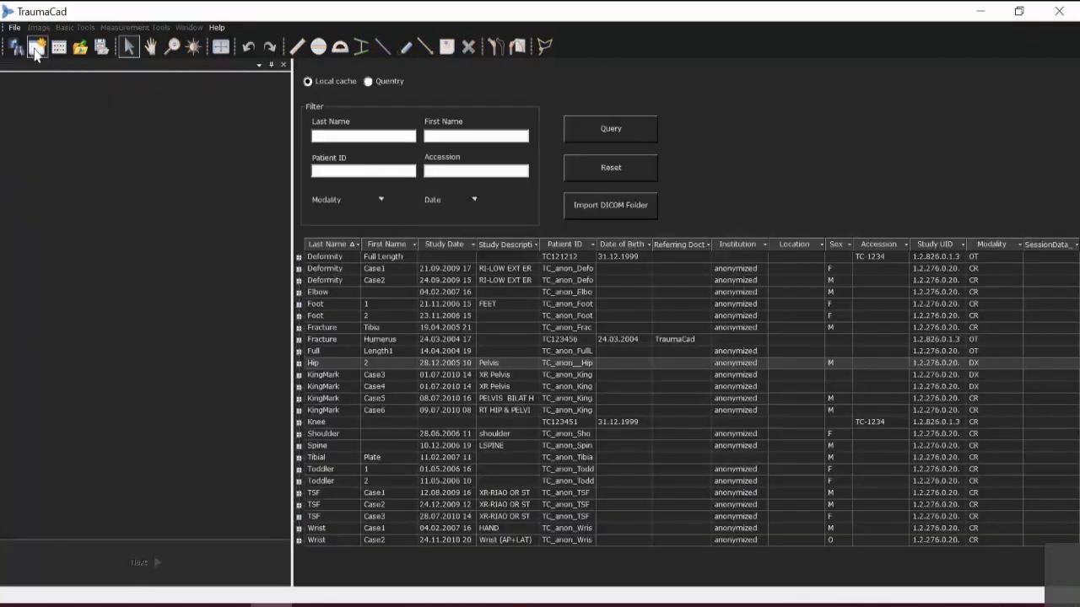
click(346, 377)
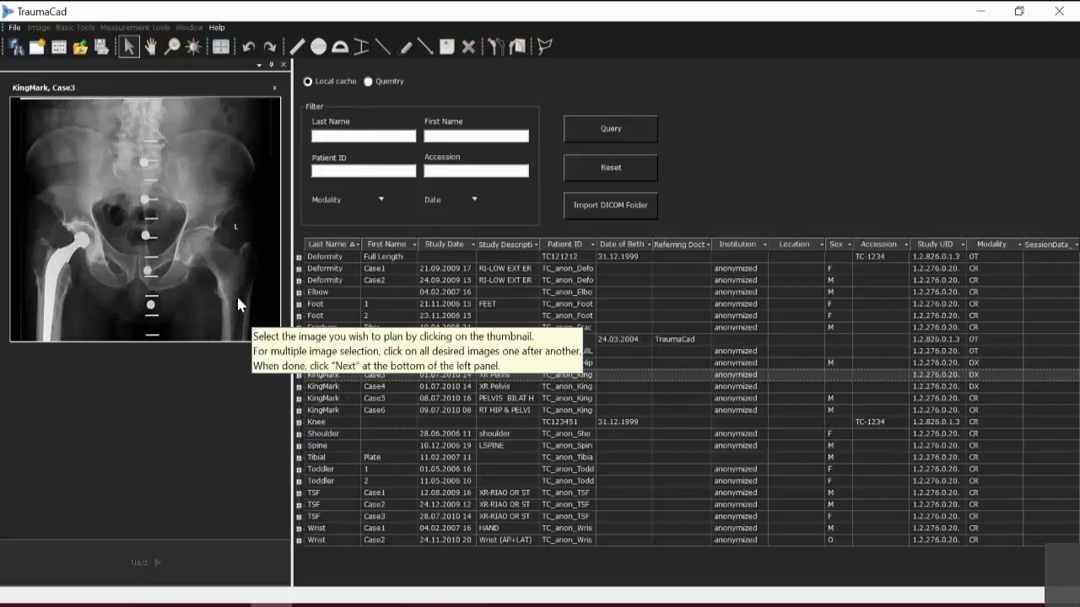
click(219, 290)
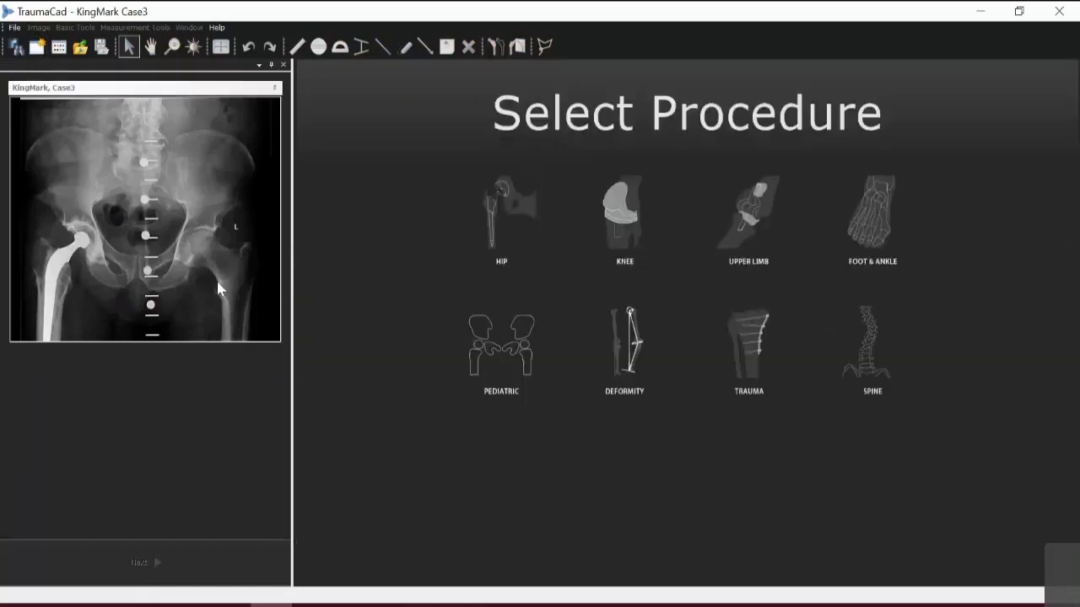
click(479, 226)
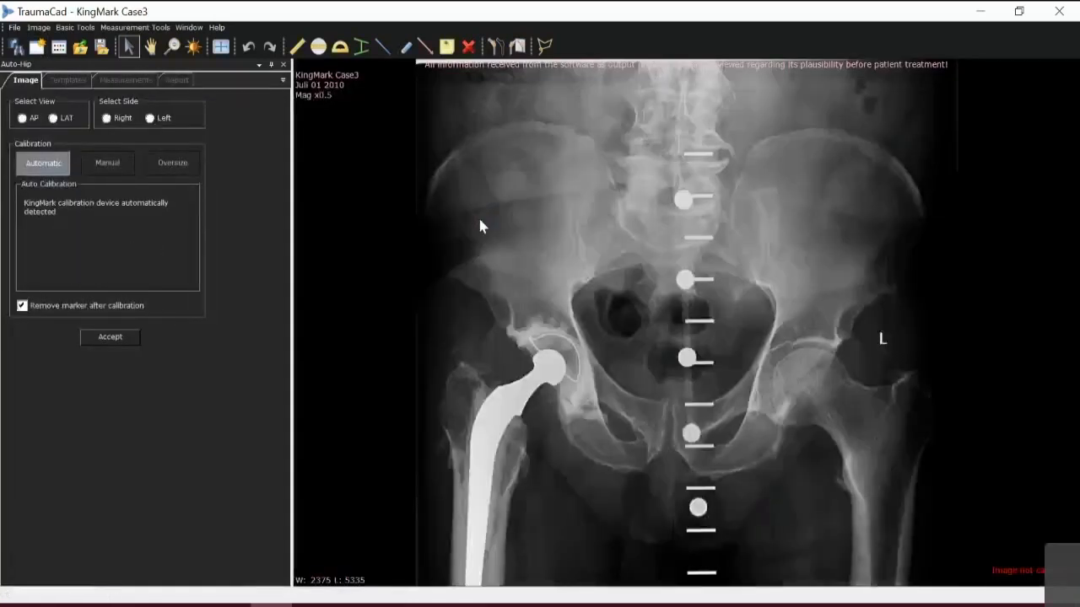
Set the image to AP view and right side, and accept the automatic KingMark calibration
click(23, 119)
click(108, 119)
click(116, 339)
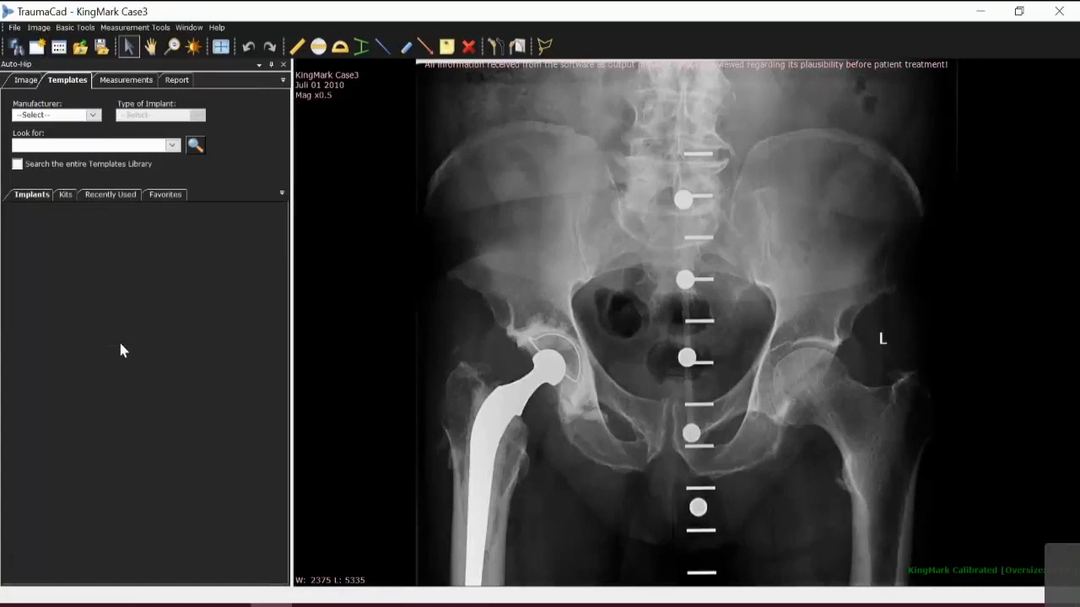
Start the Hip Outcome measurement in its Post Op variant
click(124, 81)
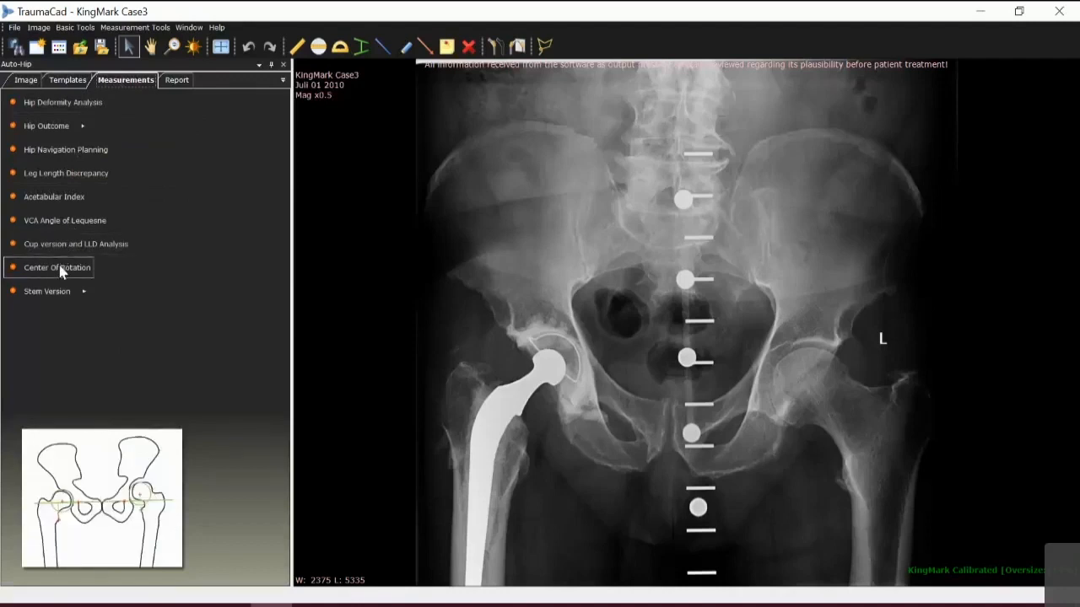
click(81, 126)
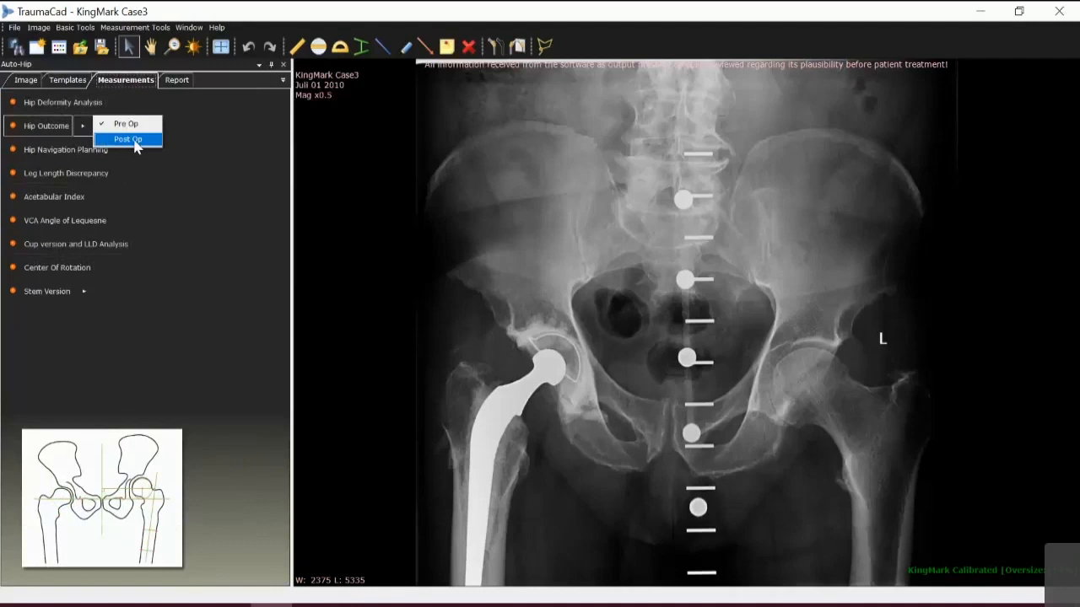
click(128, 139)
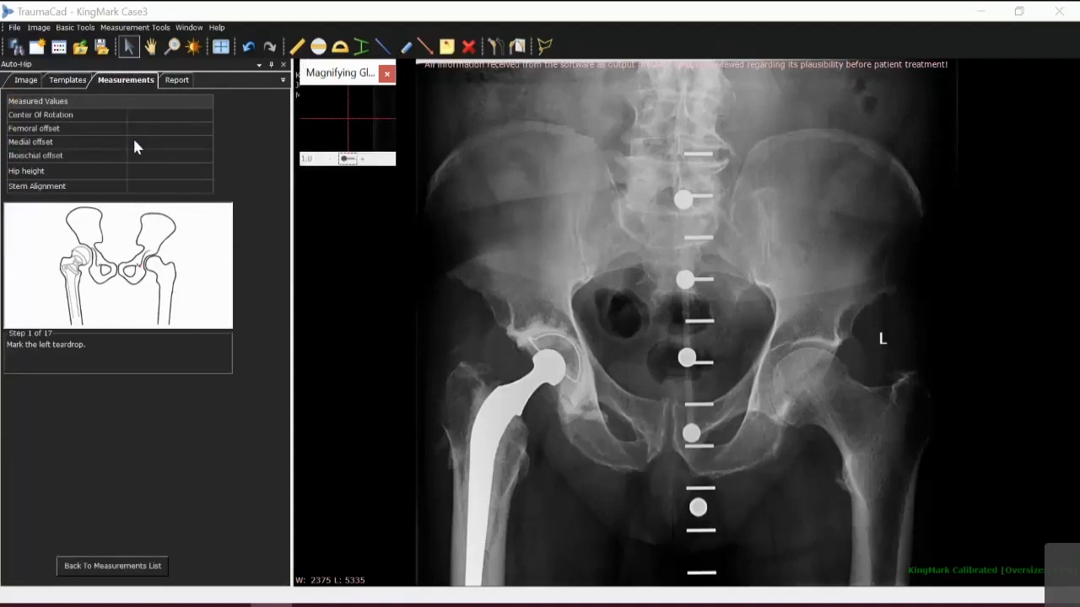
Mark both teardrops, the tips of both lesser trochanters, the center of the pubis and the right acetabulum's outer edge
click(759, 413)
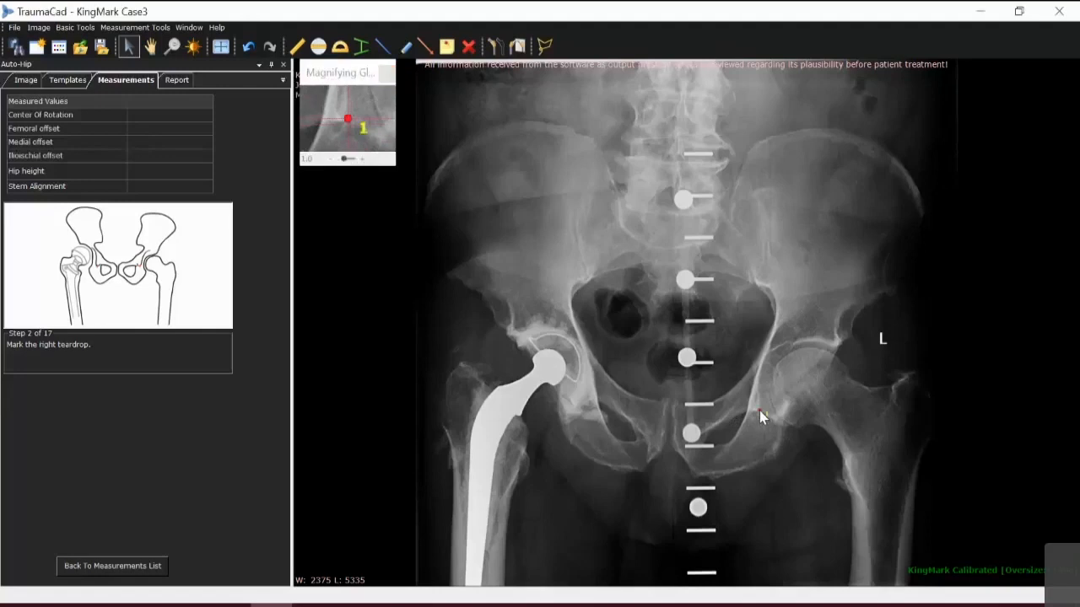
click(586, 404)
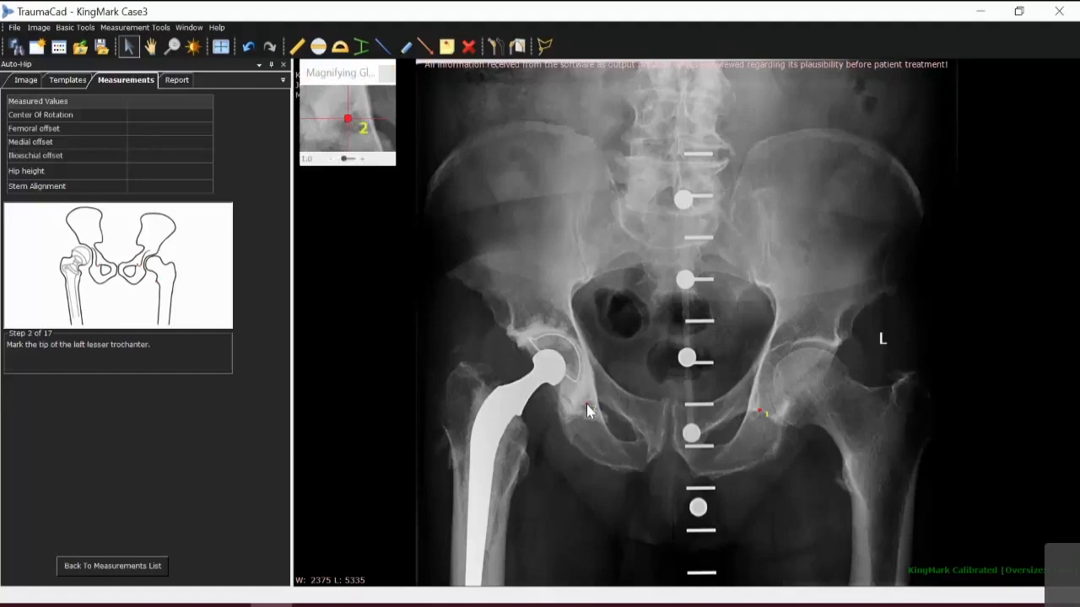
click(838, 481)
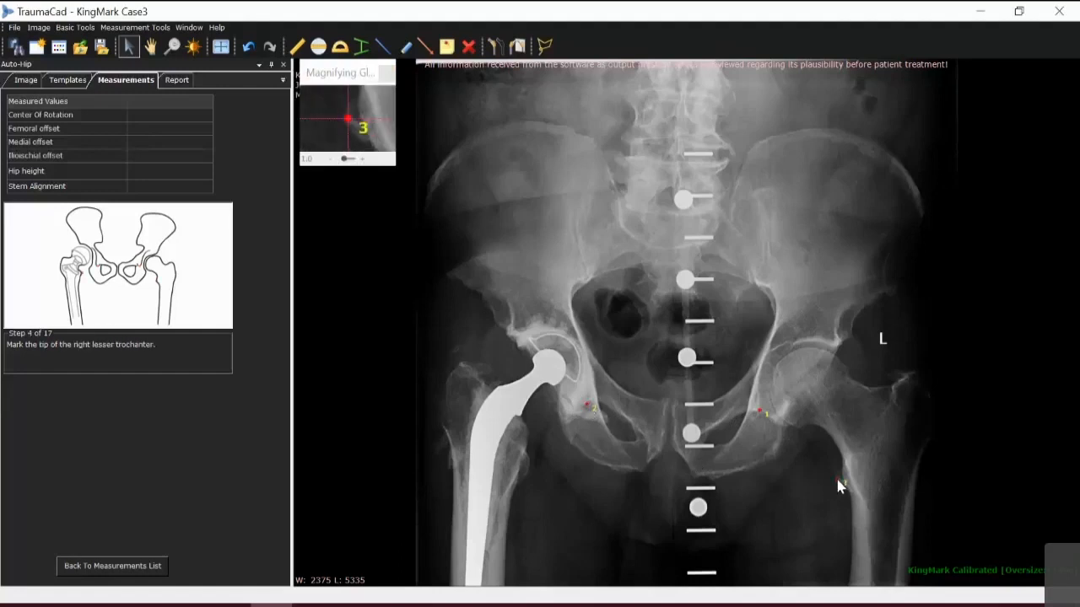
click(526, 428)
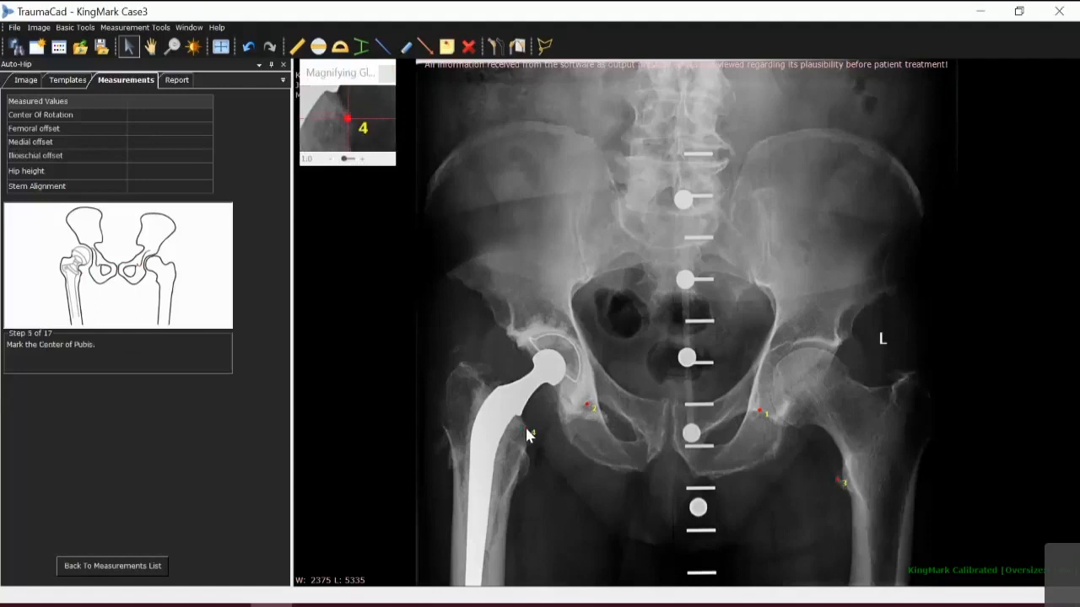
click(671, 416)
click(521, 343)
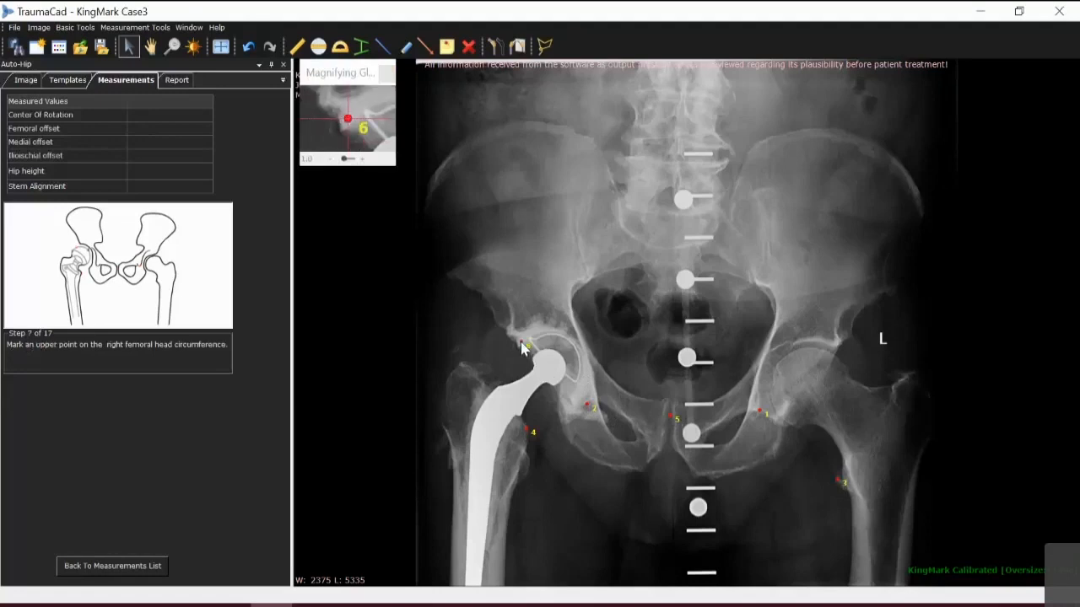
Mark the upper and innermost points on the right femoral head circumference and a point on the right ilio-ischial line
click(568, 345)
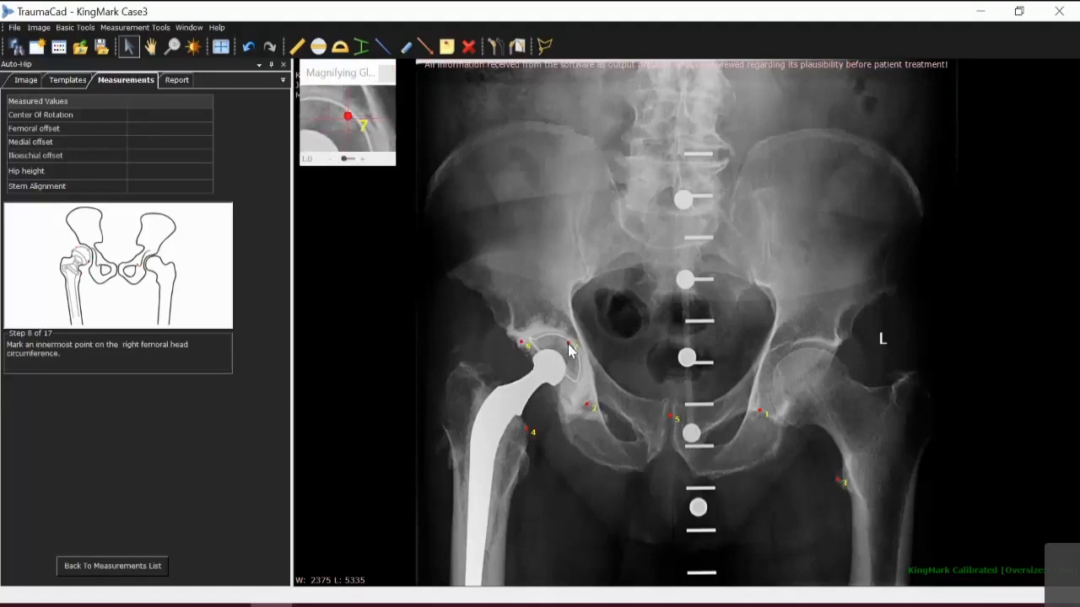
click(564, 393)
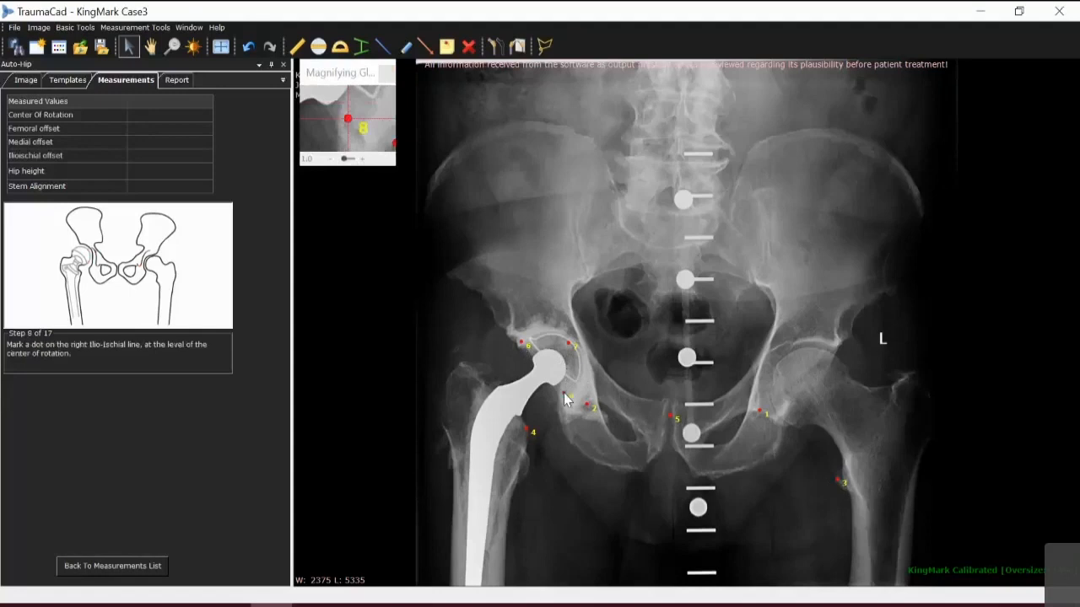
click(580, 340)
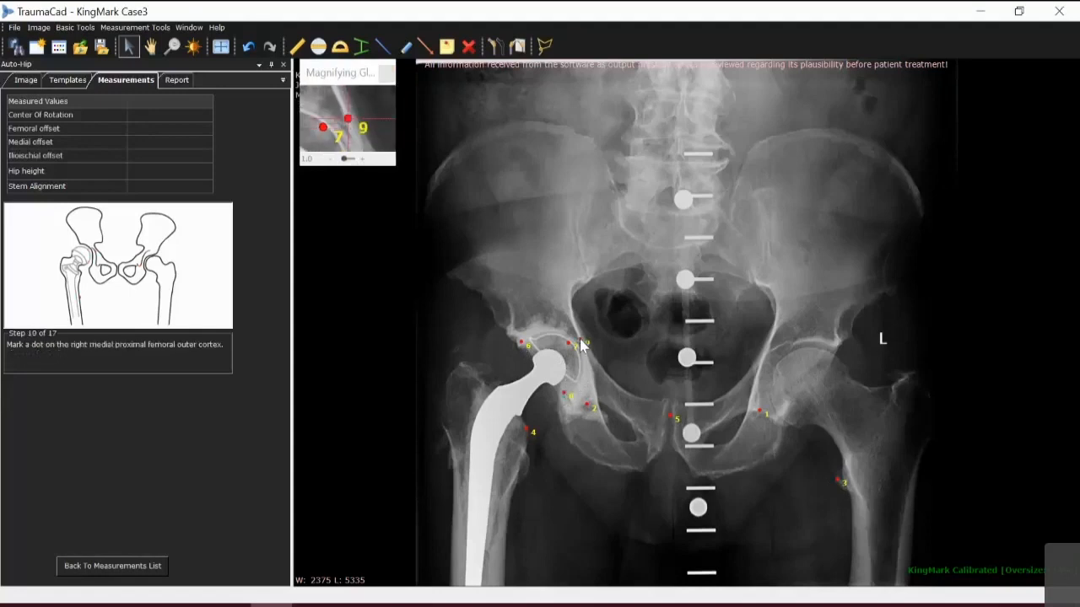
Mark the medial and lateral outer cortex of the right femur at a proximal and a distal shaft level
click(506, 531)
click(448, 524)
click(503, 577)
click(451, 571)
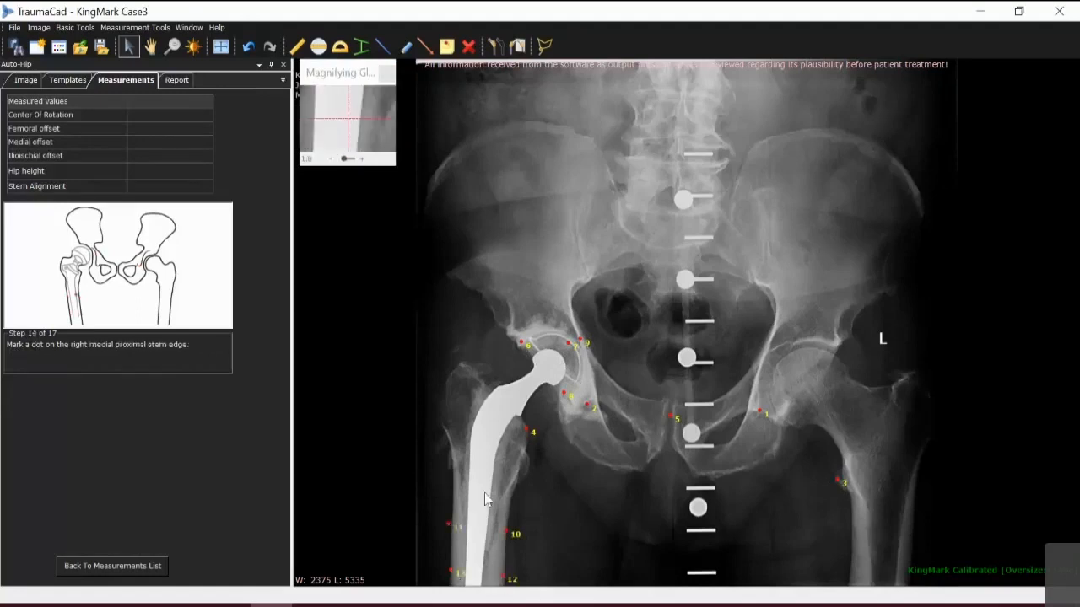
Mark the medial and lateral edges of the right femoral stem, proximally and distally, to complete the hip outcome measurement
click(495, 460)
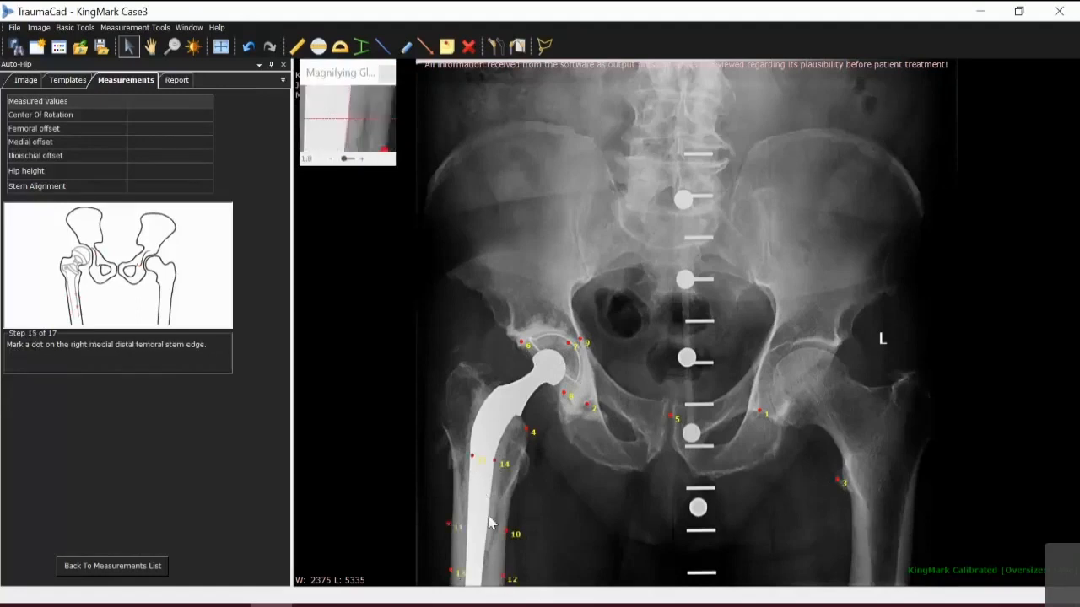
click(483, 558)
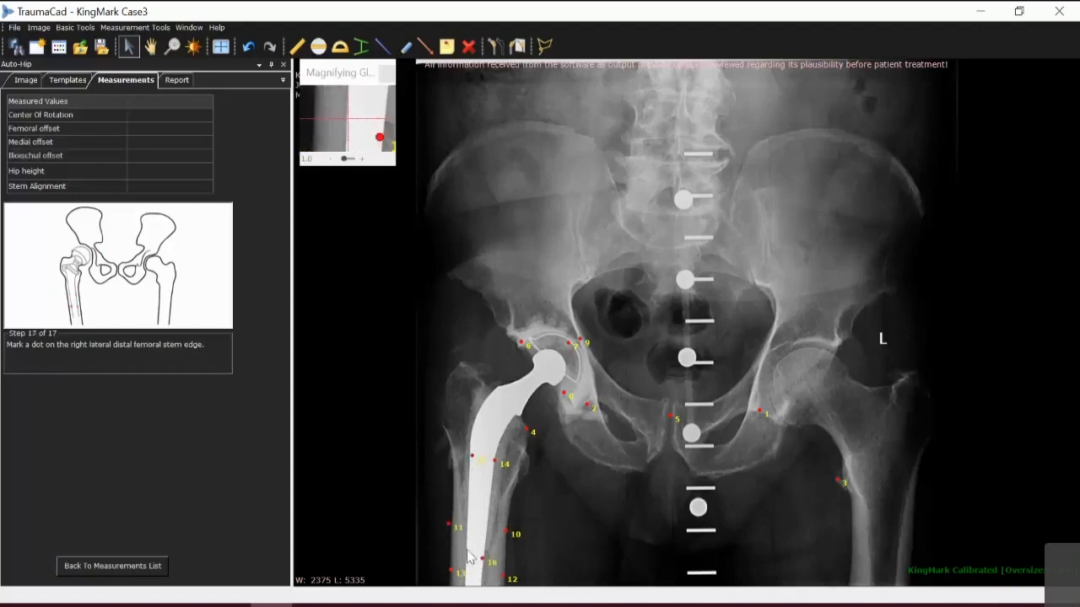
click(469, 557)
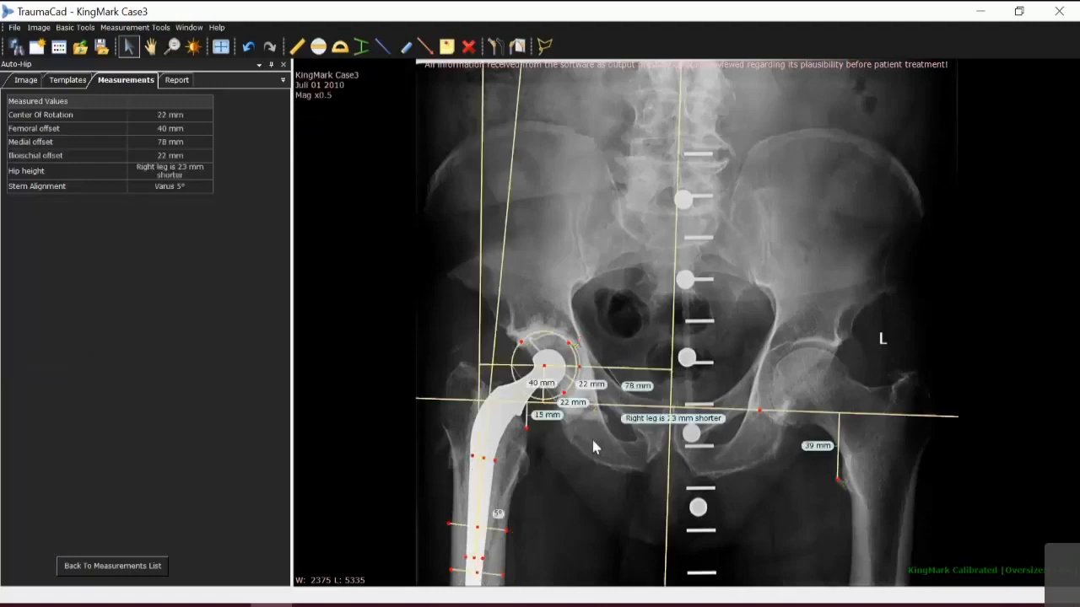
Center the right head circle on the prosthetic head and adjust both lateral cortex points slightly distally along the femur
drag(544, 366, 548, 364)
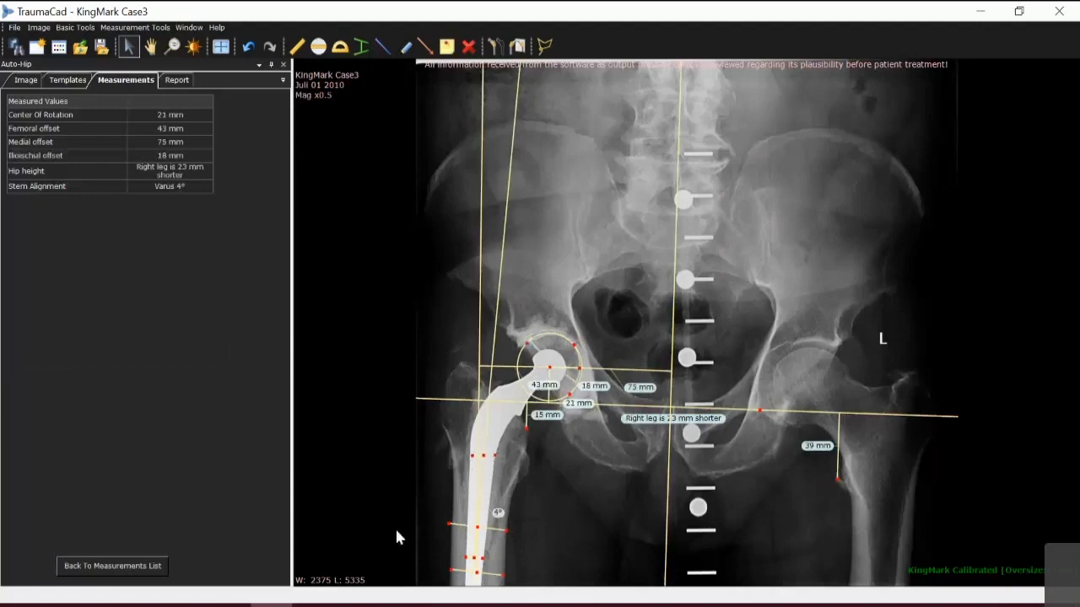
drag(446, 522, 449, 528)
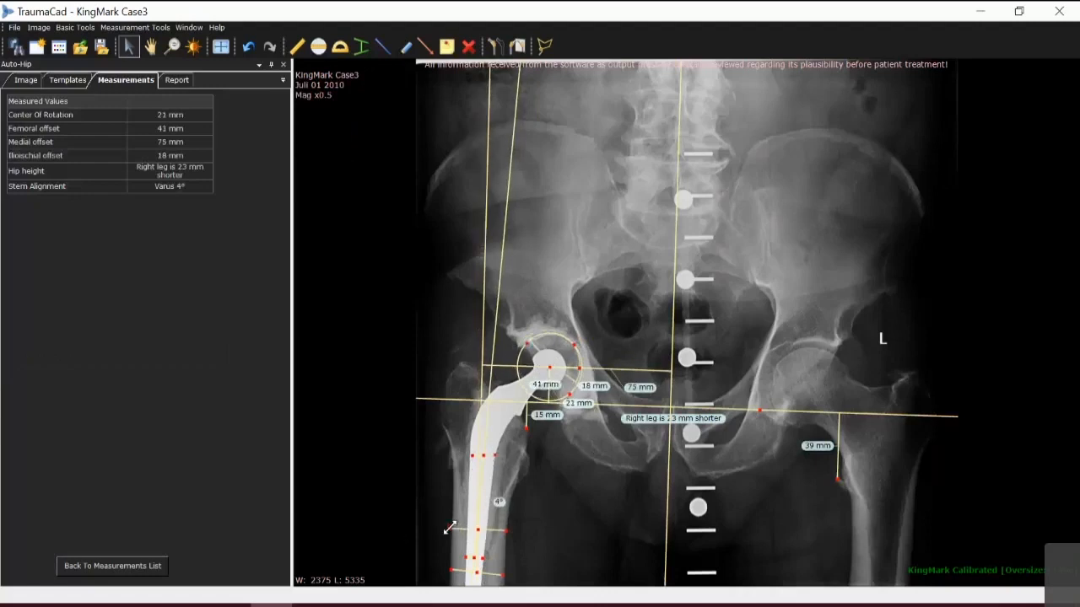
drag(449, 569, 451, 573)
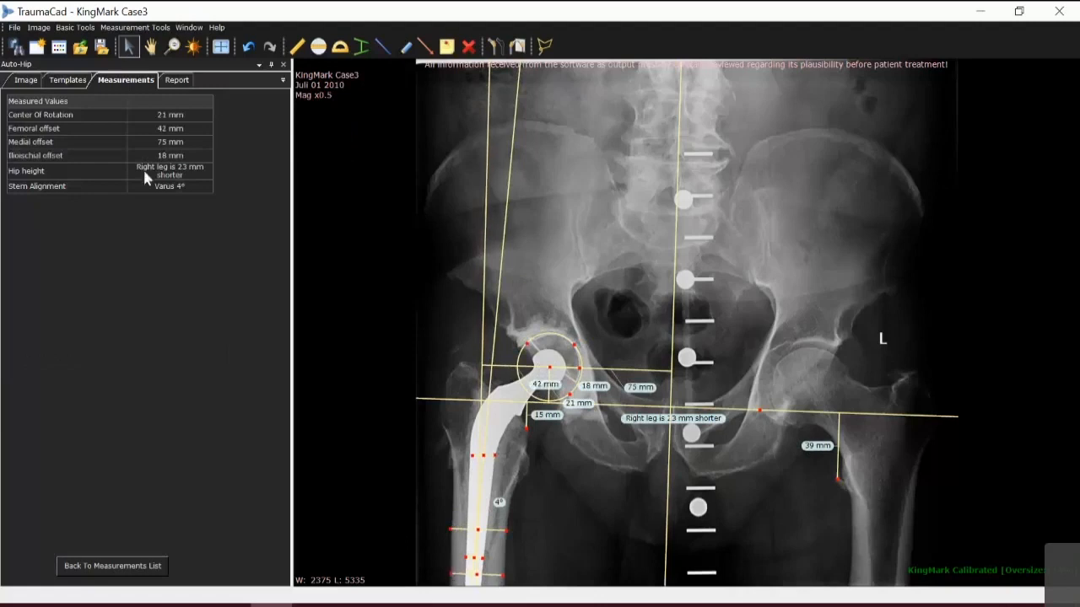